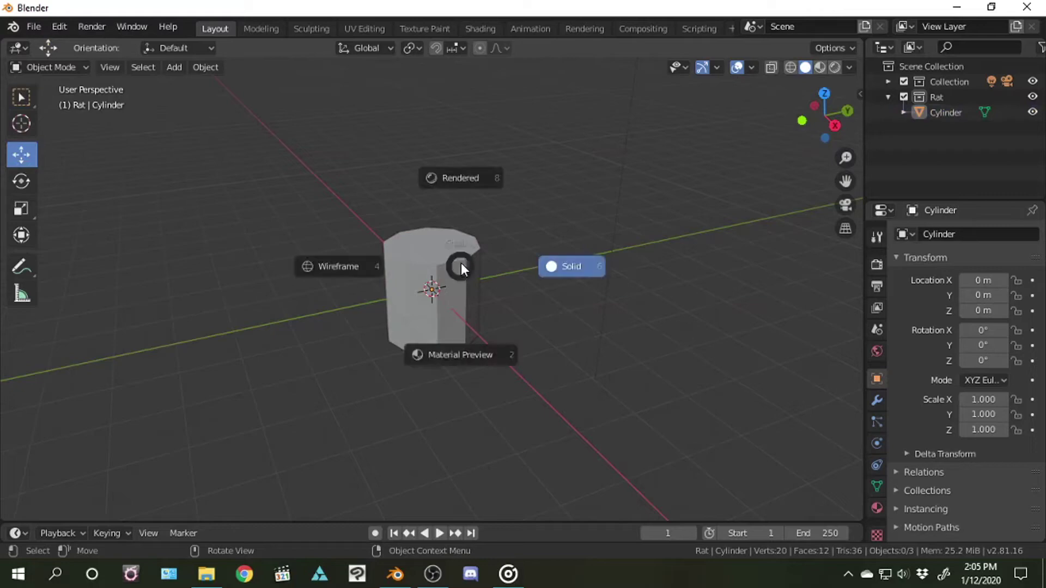
# Raise the cylinder so its base rests on the ground grid at Z 0.976 m
pyautogui.click(575, 264)
pyautogui.moveTo(433, 240); pyautogui.dragTo(439, 187)
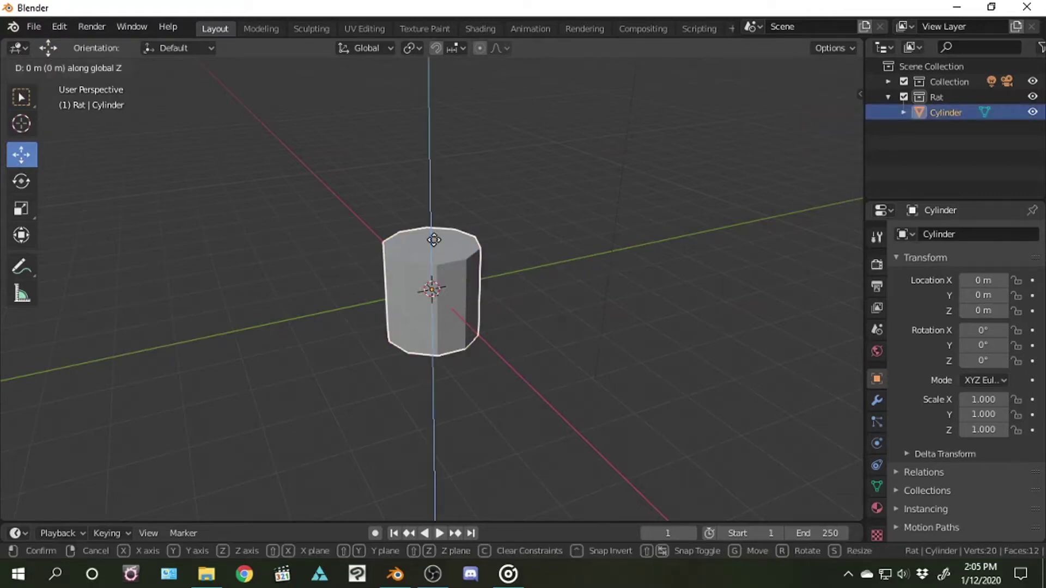
pyautogui.moveTo(824, 116); pyautogui.dragTo(817, 104)
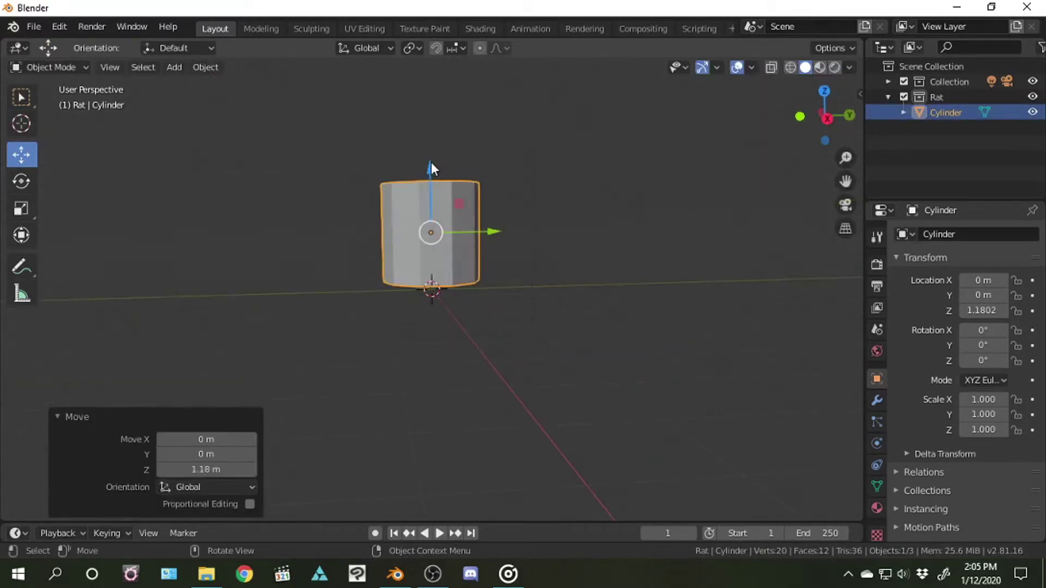
pyautogui.click(430, 162)
pyautogui.click(431, 161)
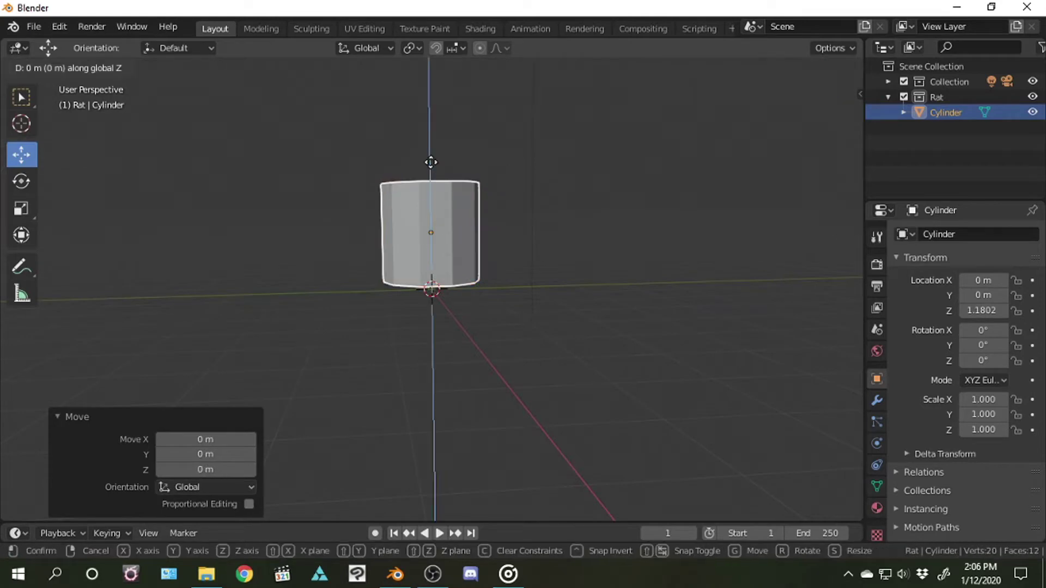
pyautogui.moveTo(430, 171); pyautogui.dragTo(430, 180)
pyautogui.moveTo(824, 115); pyautogui.dragTo(809, 109)
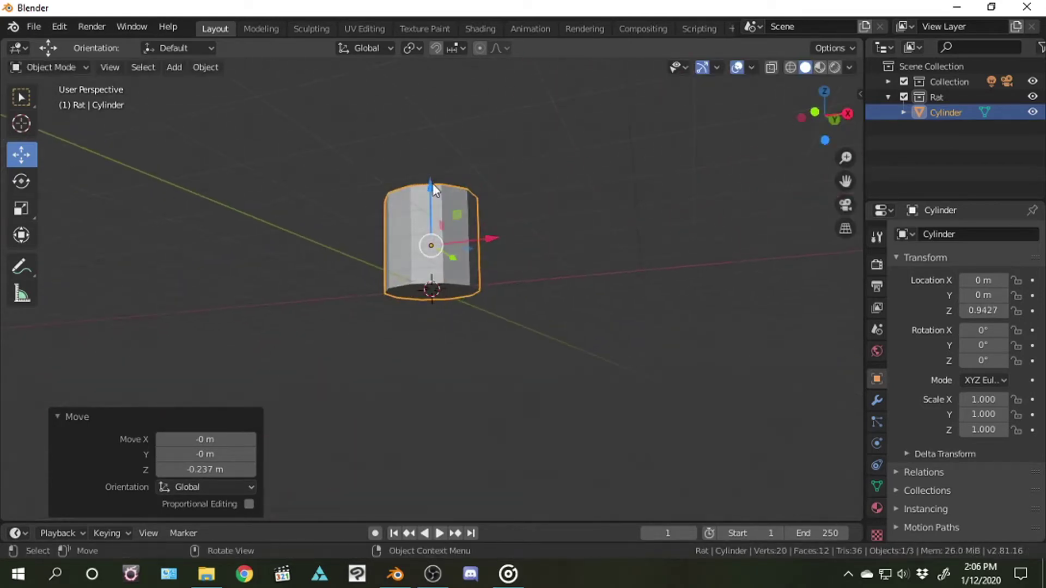
pyautogui.moveTo(433, 184); pyautogui.dragTo(430, 182)
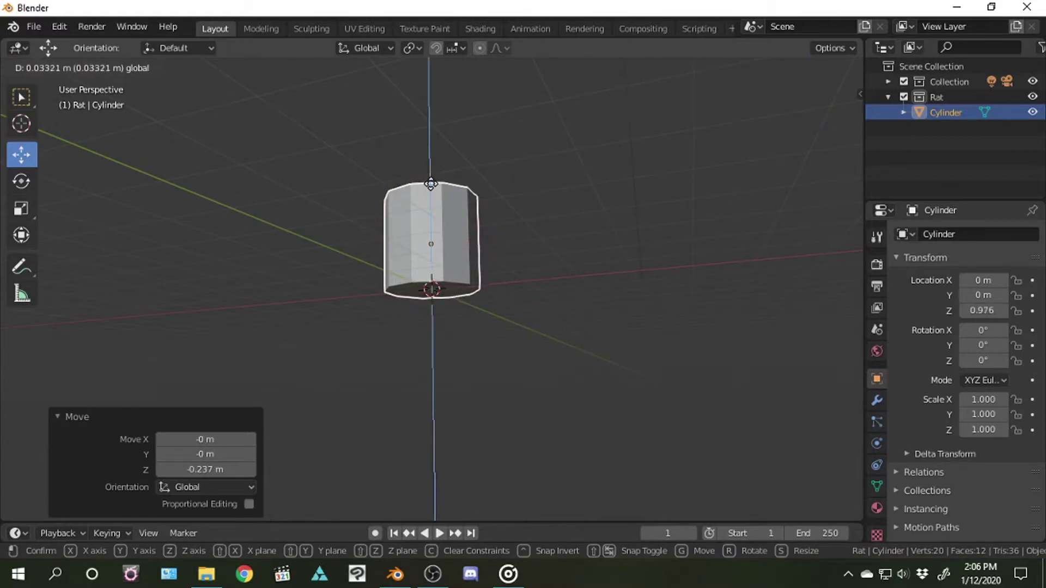
pyautogui.click(430, 184)
# Switch the cylinder into Edit Mode with all vertices selected
pyautogui.moveTo(824, 116); pyautogui.dragTo(817, 109)
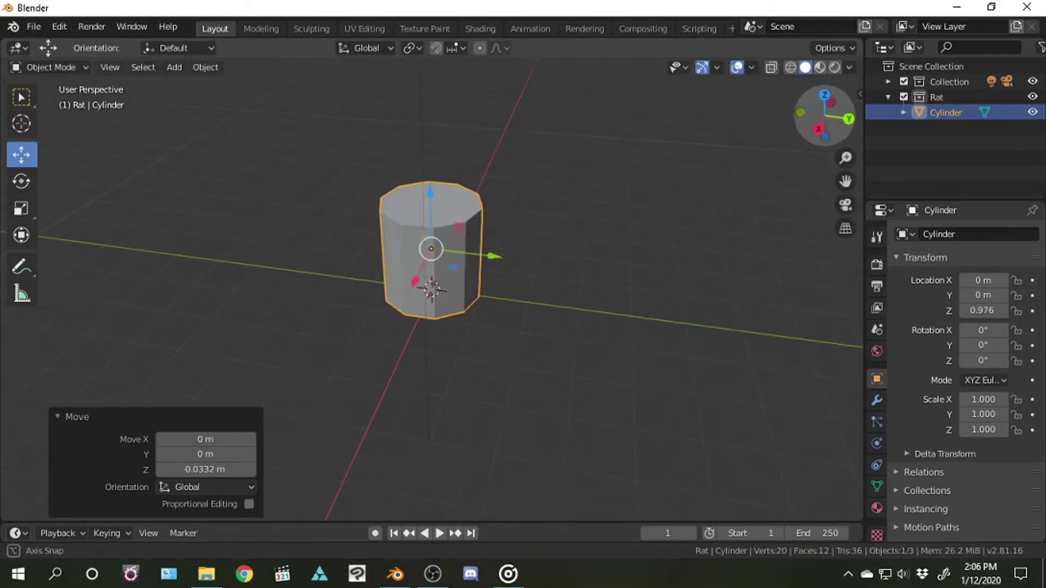
pyautogui.scroll(1, 620, 219)
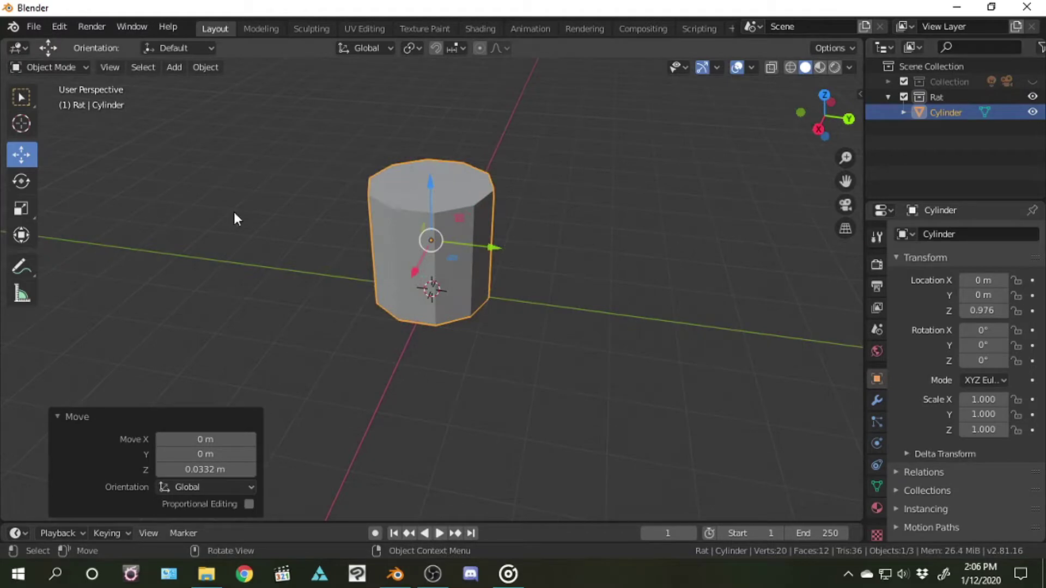
pyautogui.press('Tab')
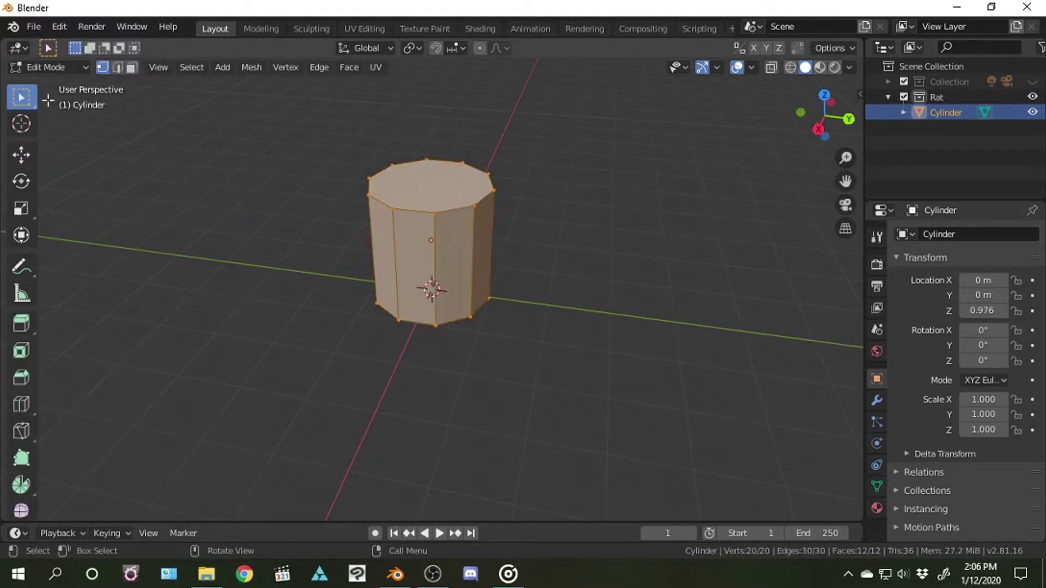
pyautogui.click(21, 209)
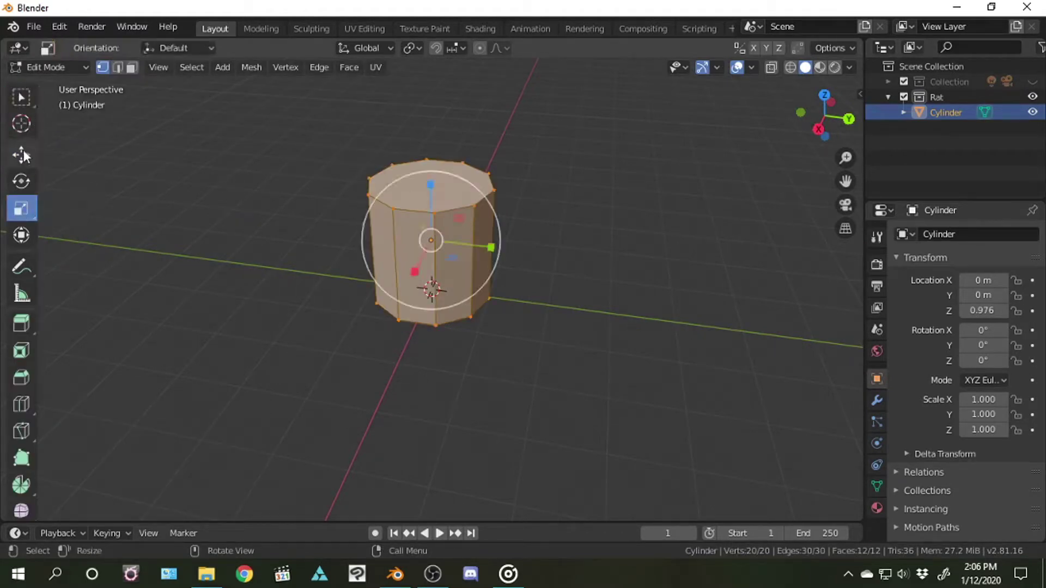
pyautogui.click(21, 323)
pyautogui.click(133, 68)
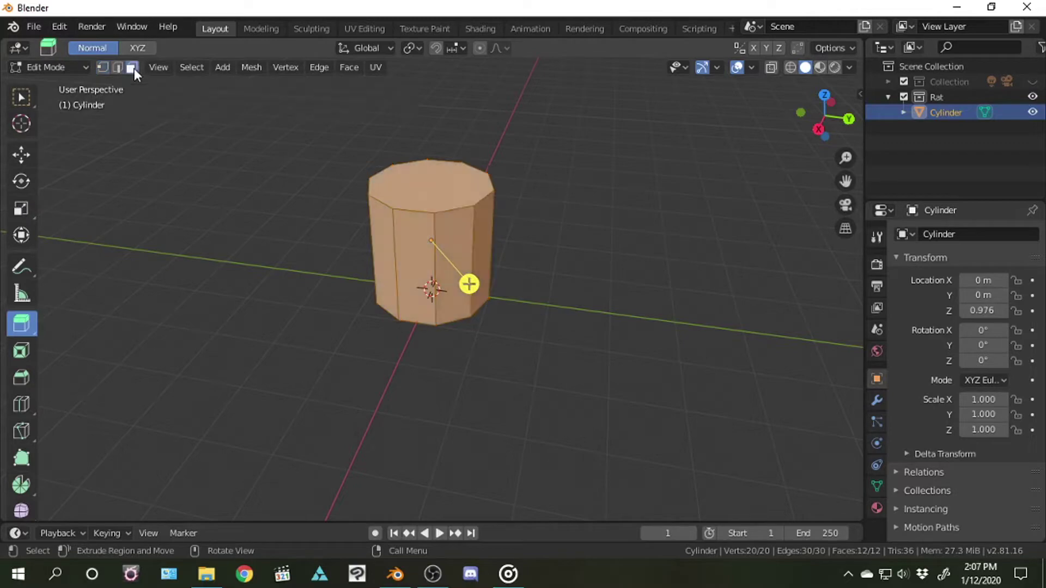
pyautogui.click(423, 191)
pyautogui.rightClick(424, 191)
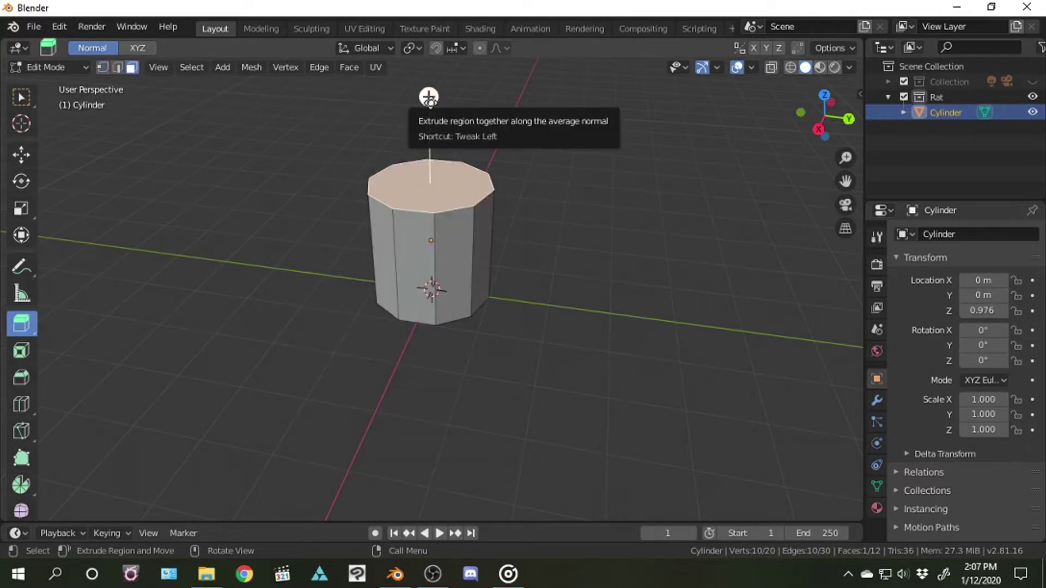
pyautogui.moveTo(428, 96)
pyautogui.mouseDown()
pyautogui.moveTo(427, 76)
pyautogui.moveTo(427, 103)
pyautogui.mouseUp()
pyautogui.click(21, 208)
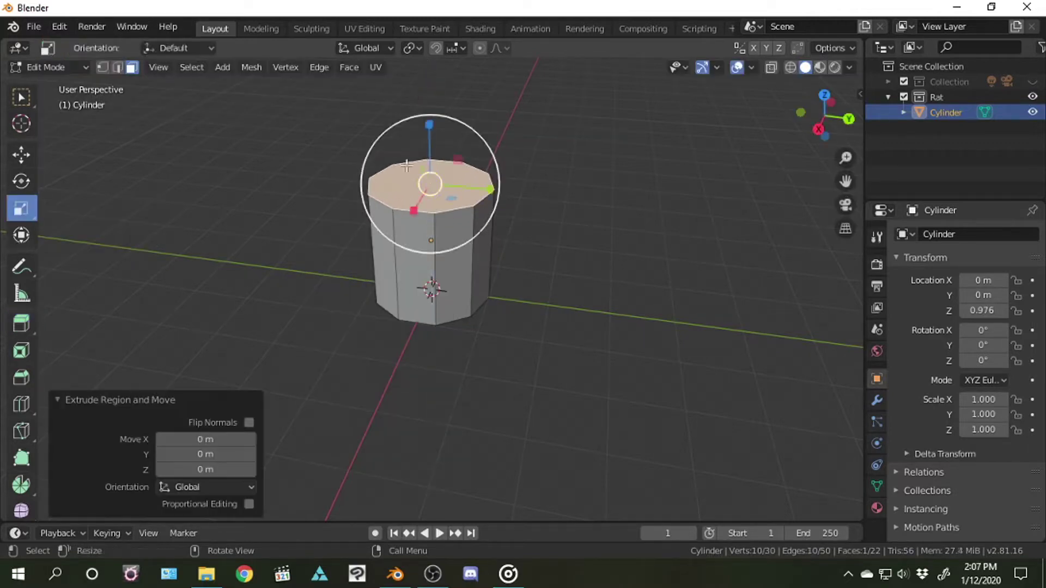
pyautogui.moveTo(492, 188); pyautogui.dragTo(485, 189)
pyautogui.press('y')
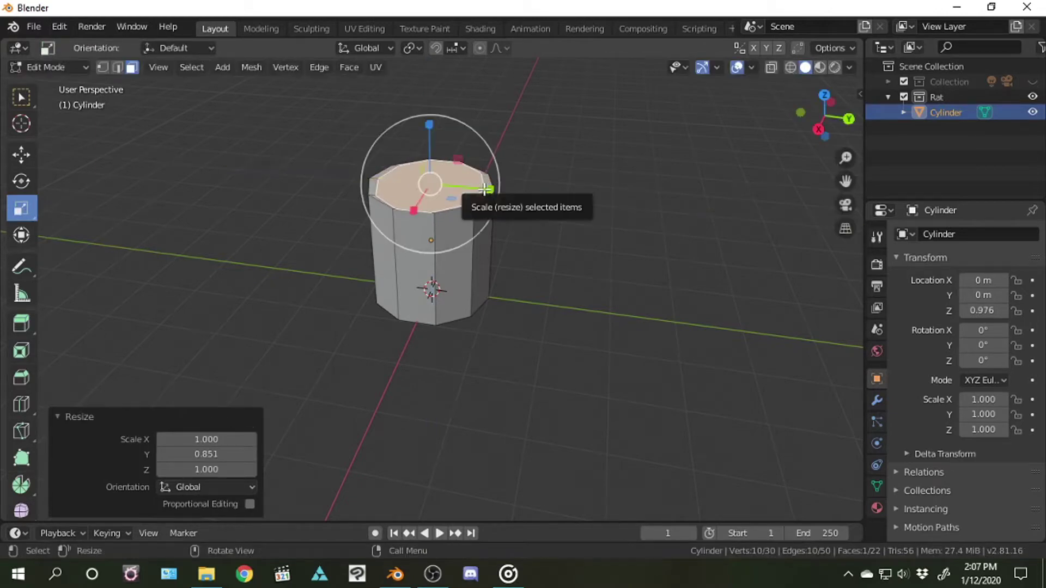
pyautogui.hotkey('ctrl', 'z')
pyautogui.press('s')
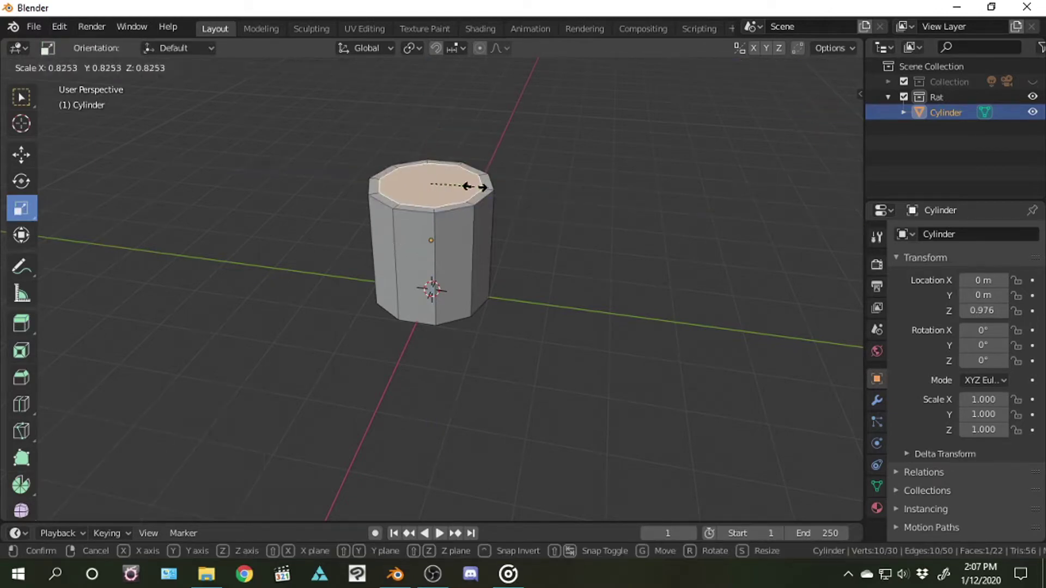
pyautogui.click(471, 167)
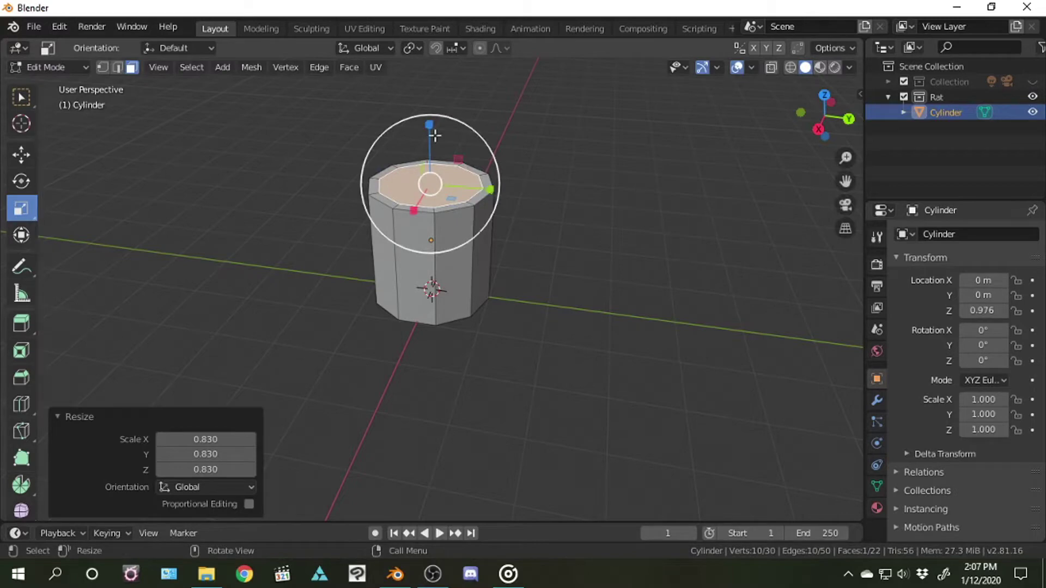
pyautogui.click(21, 323)
pyautogui.moveTo(429, 95)
pyautogui.mouseDown()
pyautogui.moveTo(431, 113)
pyautogui.moveTo(431, 86)
pyautogui.mouseUp()
pyautogui.hotkey('ctrl', 'z')
pyautogui.hotkey('ctrl', 'z')
pyautogui.click(430, 75)
pyautogui.click(20, 209)
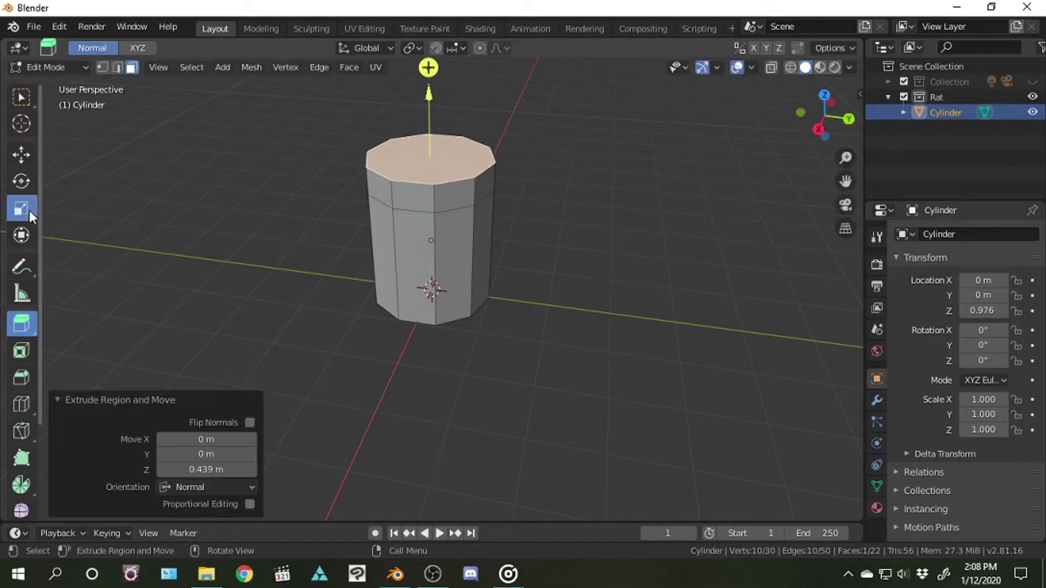
pyautogui.moveTo(493, 159); pyautogui.dragTo(493, 158)
pyautogui.click(20, 323)
pyautogui.moveTo(427, 66); pyautogui.dragTo(547, 229)
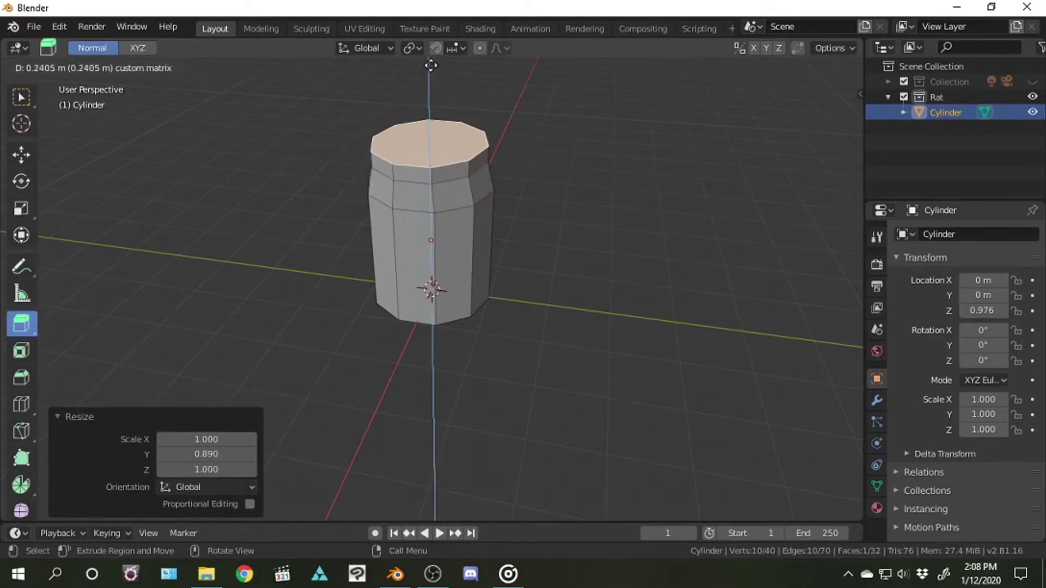
pyautogui.press('s')
pyautogui.click(462, 124)
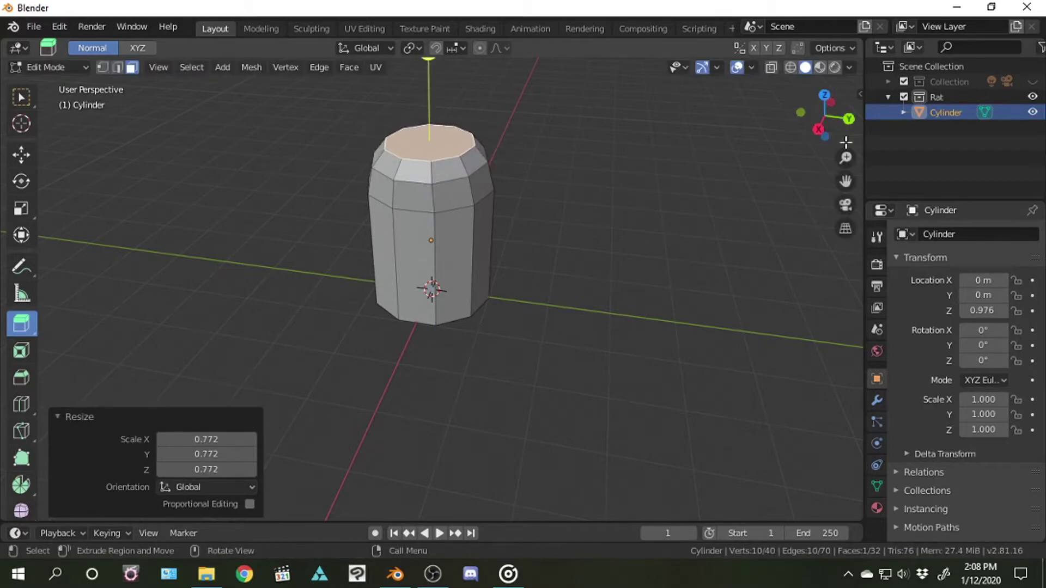
pyautogui.moveTo(424, 101); pyautogui.dragTo(462, 119)
pyautogui.hotkey('ctrl', 'z')
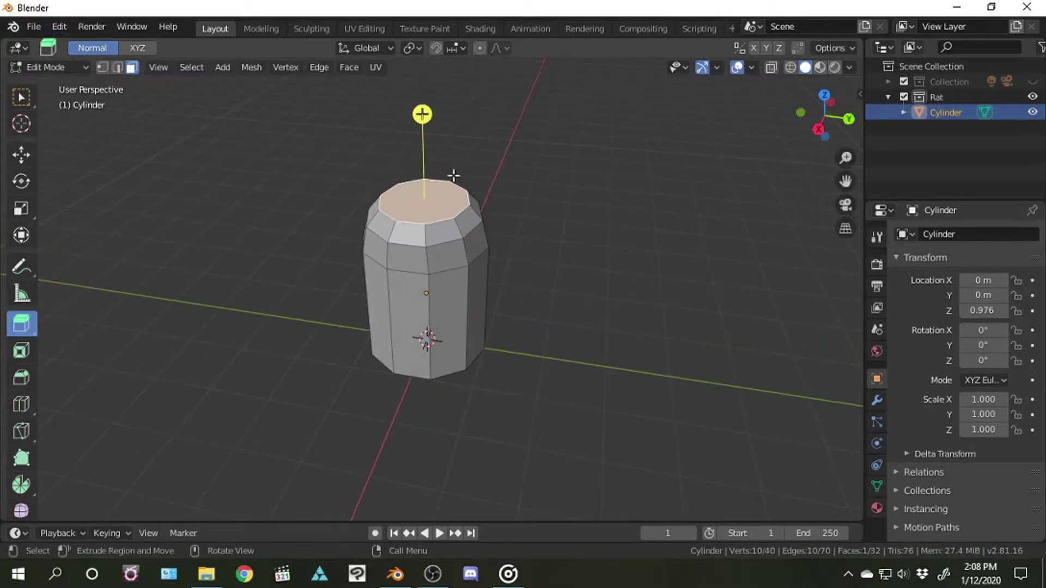
pyautogui.moveTo(425, 284)
pyautogui.mouseDown(button='middle')
pyautogui.moveTo(414, 327)
pyautogui.moveTo(435, 305)
pyautogui.mouseUp(button='middle')
# Undo back to the plain cylinder, extrude the top face 0.891 m and tilt it 21.9° about Y
pyautogui.hotkey('ctrl', 'z')
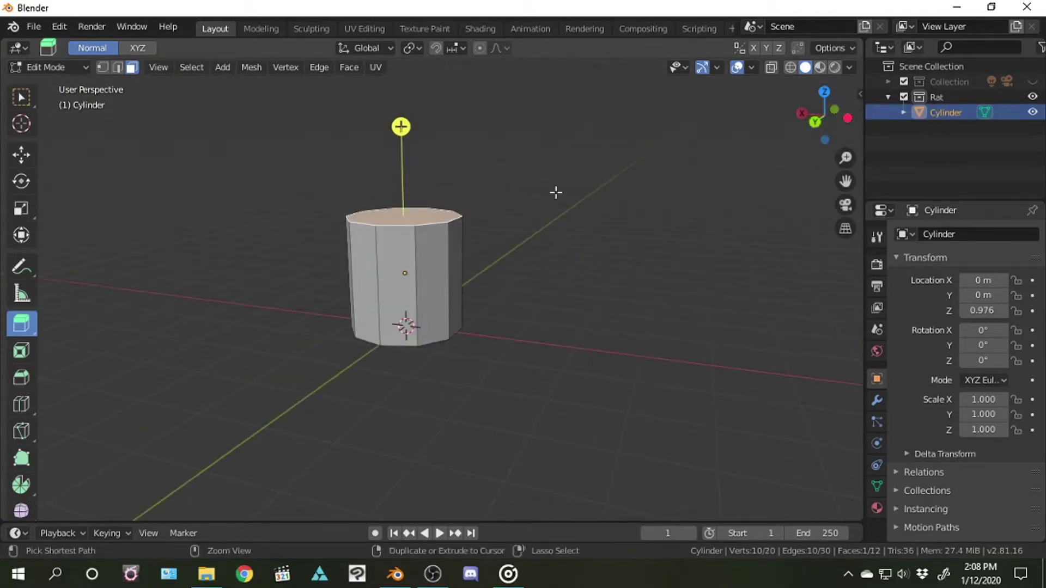
pyautogui.moveTo(401, 171); pyautogui.dragTo(401, 101)
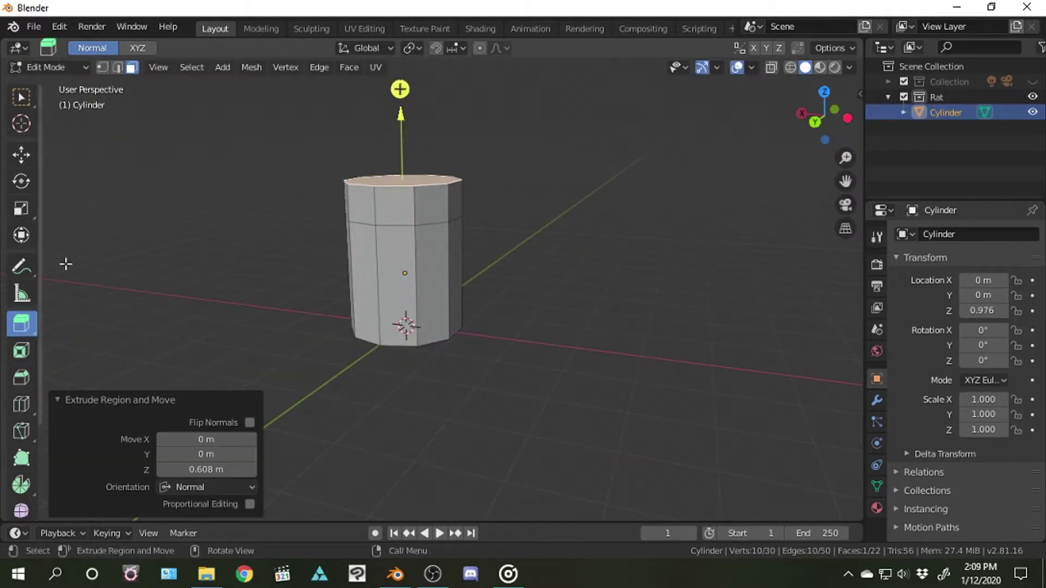
pyautogui.moveTo(401, 141)
pyautogui.mouseDown()
pyautogui.moveTo(401, 122)
pyautogui.moveTo(436, 117)
pyautogui.mouseUp()
pyautogui.click(22, 180)
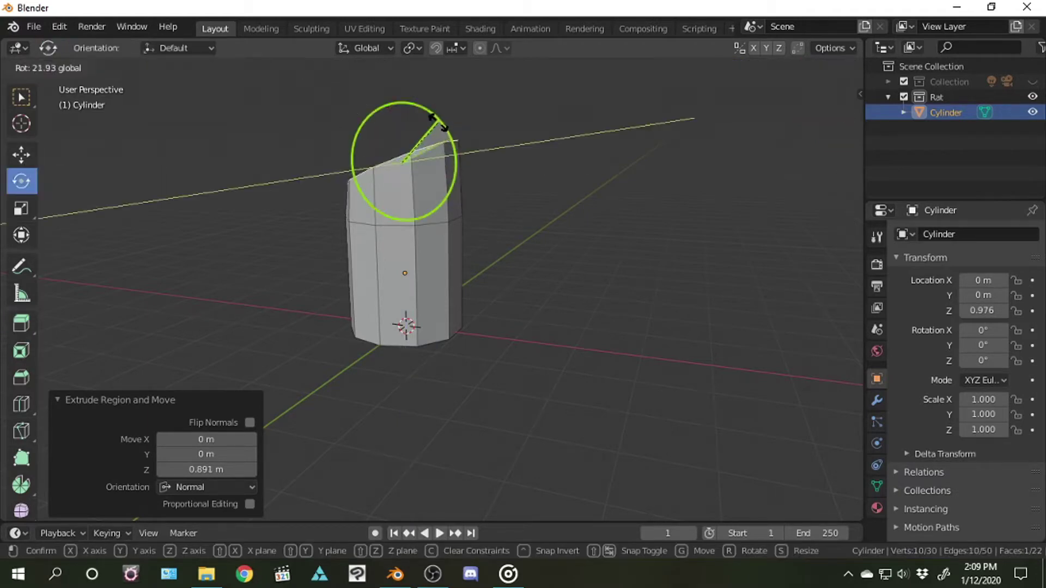
pyautogui.moveTo(833, 112); pyautogui.dragTo(820, 128)
# Extrude the tilted top face again and shrink it to 0.719
pyautogui.click(21, 323)
pyautogui.moveTo(360, 91); pyautogui.dragTo(342, 78)
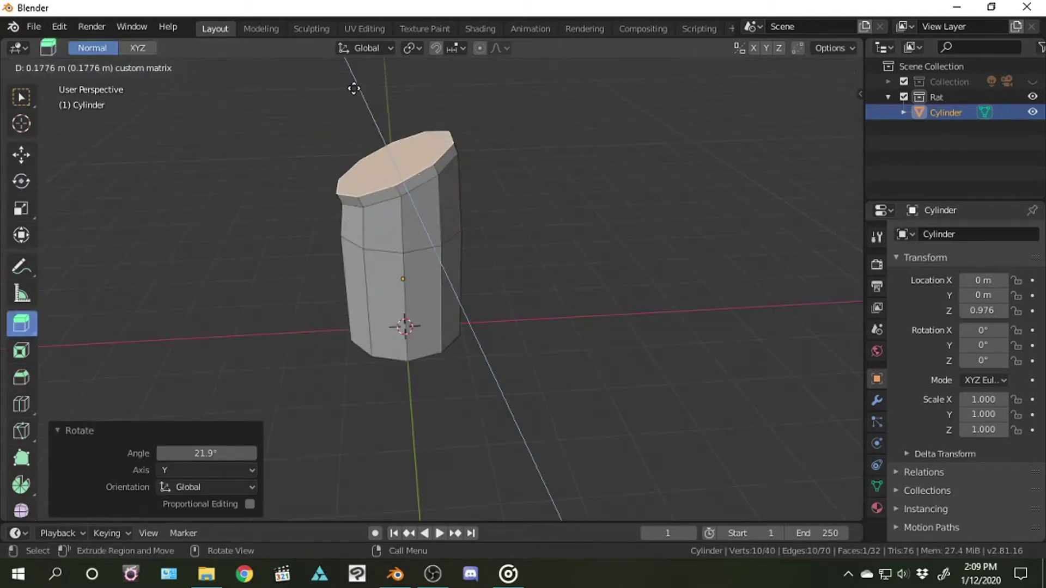
pyautogui.press('s')
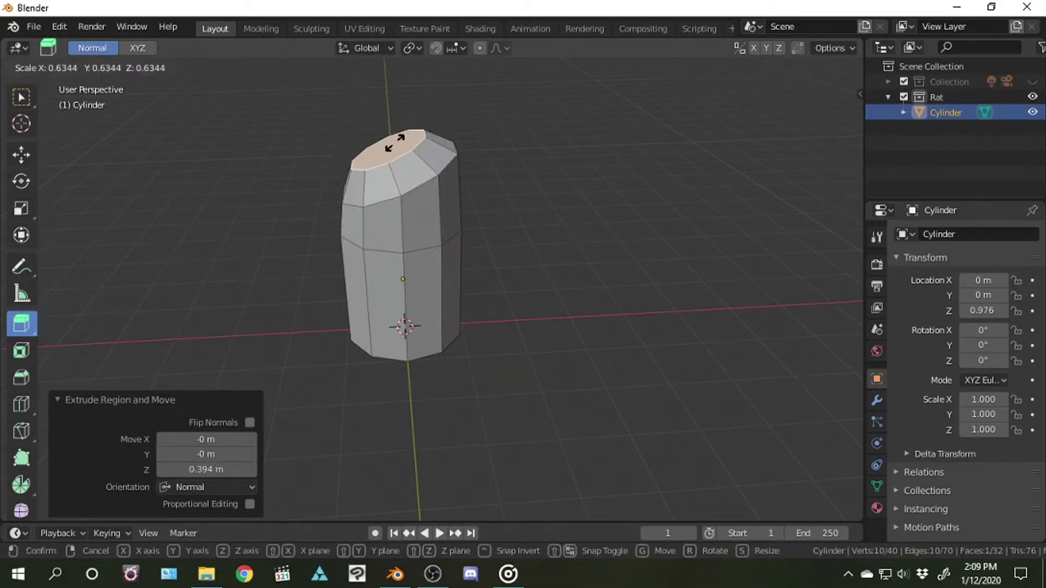
pyautogui.click(396, 143)
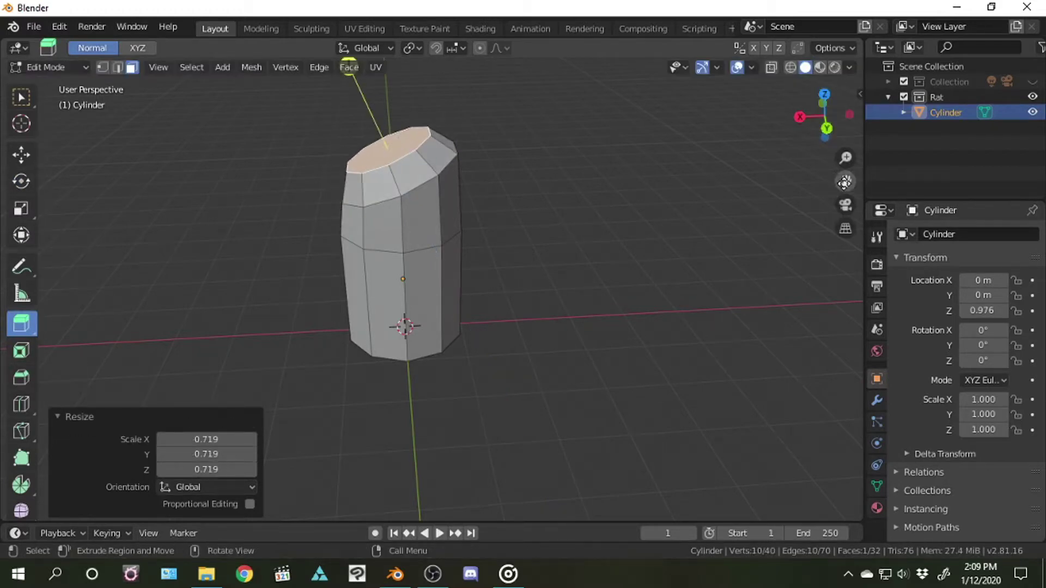
# Extrude another segment from the top face and tilt it 17.1° about Y
pyautogui.keyDown('shift'); pyautogui.moveTo(349, 66); pyautogui.dragTo(367, 182, button='middle'); pyautogui.keyUp('shift')
pyautogui.press('e')
pyautogui.click(360, 161)
pyautogui.hotkey('shift', 'space')
pyautogui.press('r')
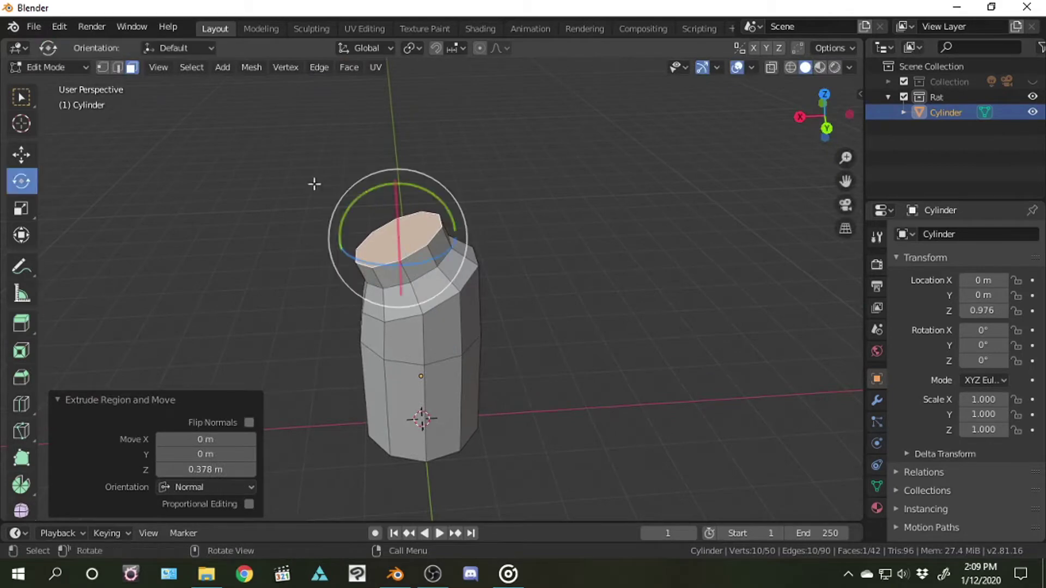
pyautogui.moveTo(349, 207); pyautogui.dragTo(381, 224)
# Shrink the top face to 0.778 and extrude it up and leftward
pyautogui.press('s')
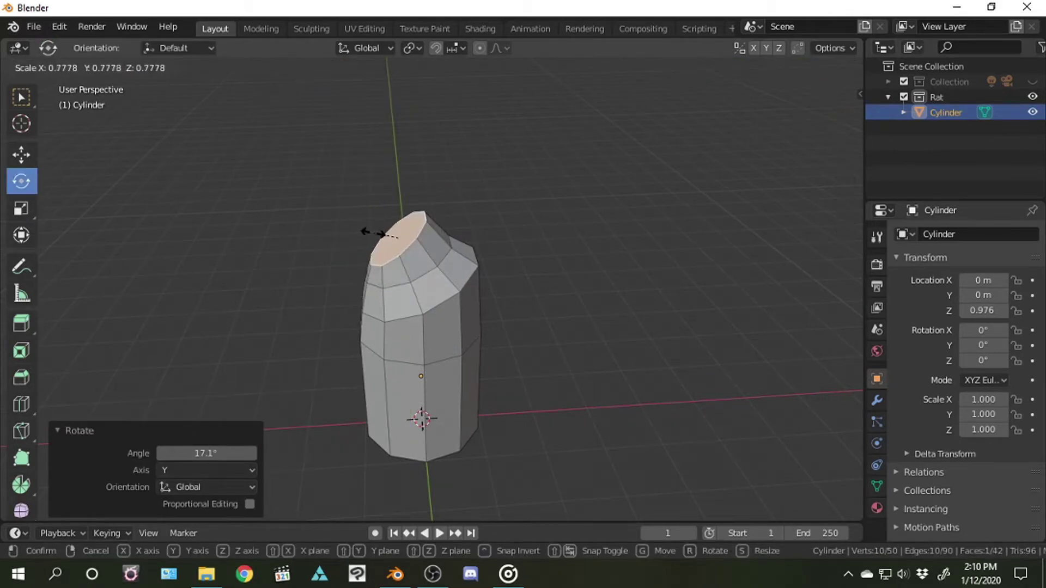
pyautogui.click(380, 233)
pyautogui.click(21, 323)
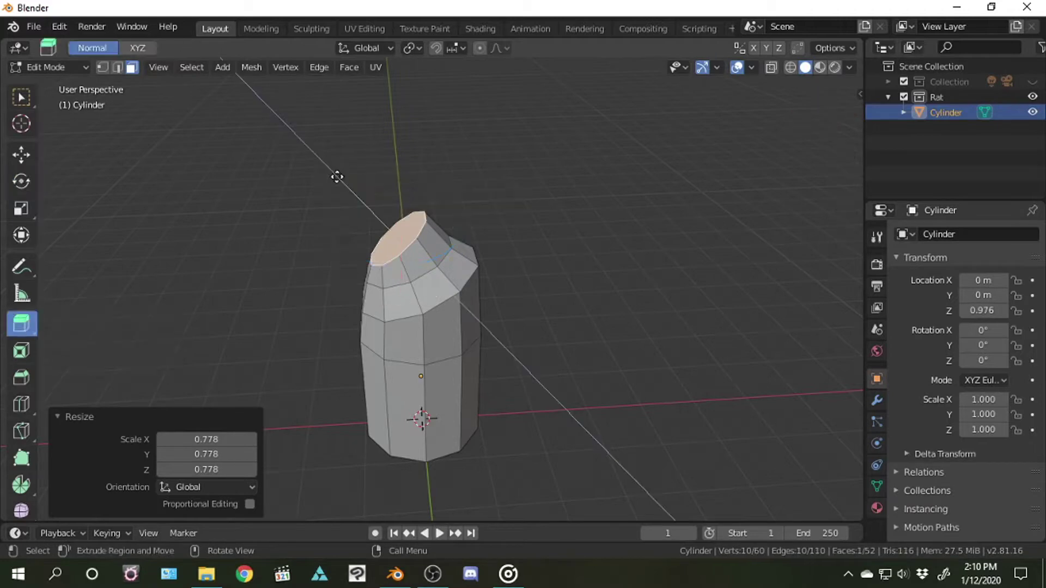
pyautogui.moveTo(337, 177)
pyautogui.mouseDown()
pyautogui.moveTo(297, 159)
pyautogui.moveTo(504, 292)
pyautogui.mouseUp()
# Lower the end face along Z, extrude it 0.44 m and shrink it to 0.522
pyautogui.click(21, 181)
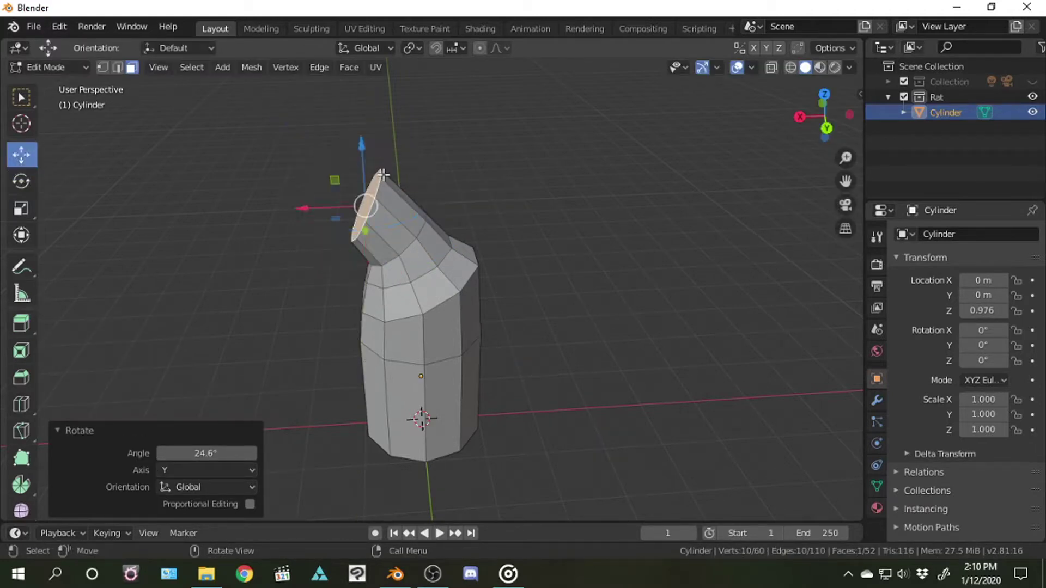
pyautogui.moveTo(362, 158); pyautogui.dragTo(362, 170)
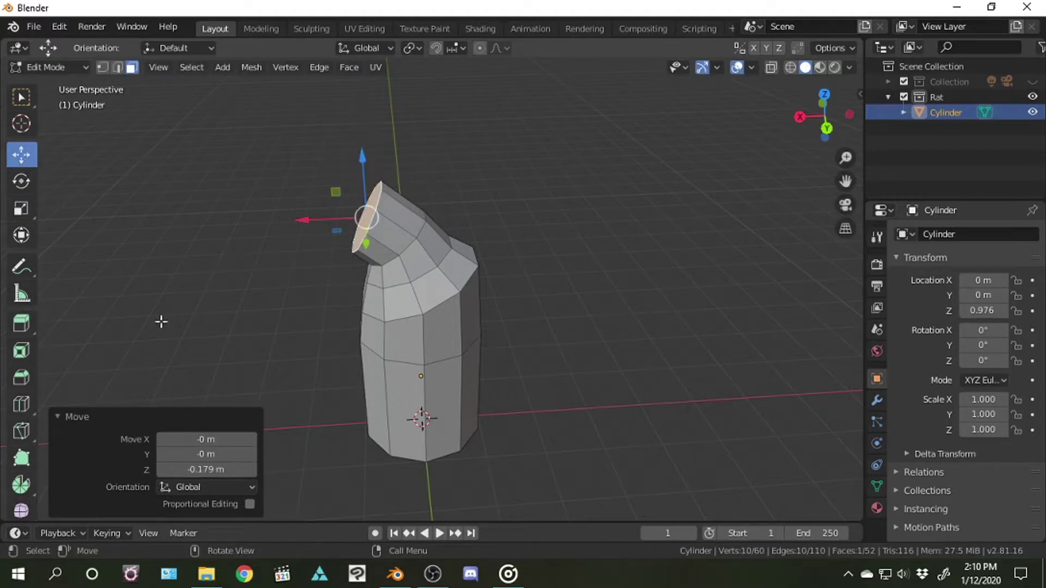
pyautogui.click(21, 323)
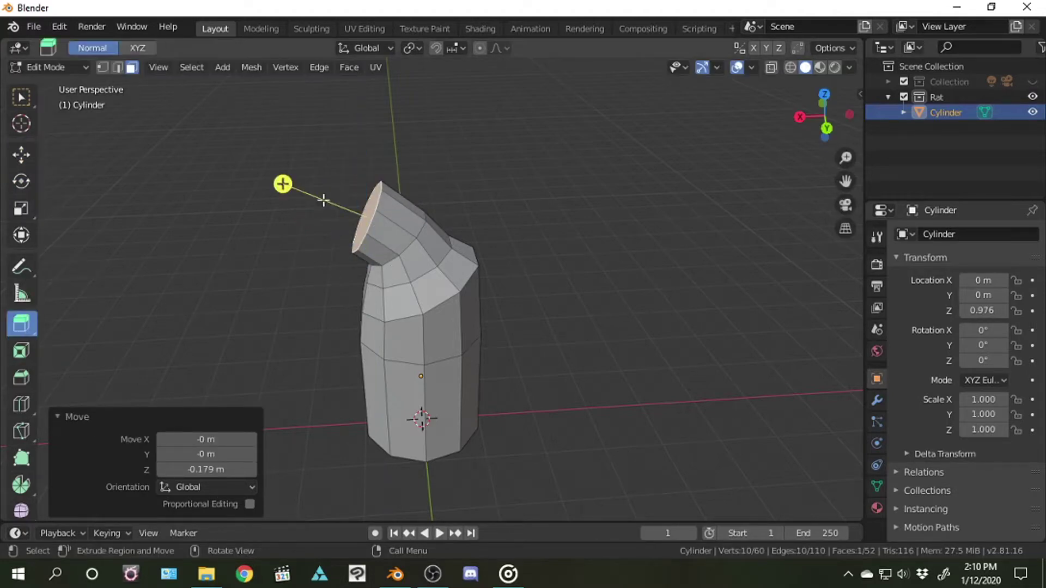
pyautogui.moveTo(283, 182); pyautogui.dragTo(252, 171)
pyautogui.click(21, 208)
pyautogui.press('s')
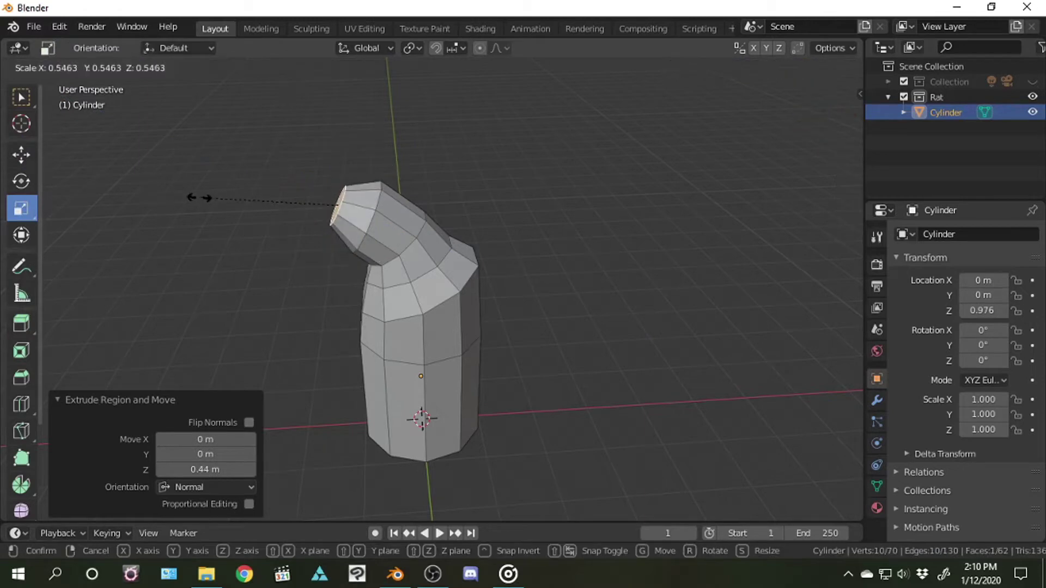
pyautogui.click(206, 197)
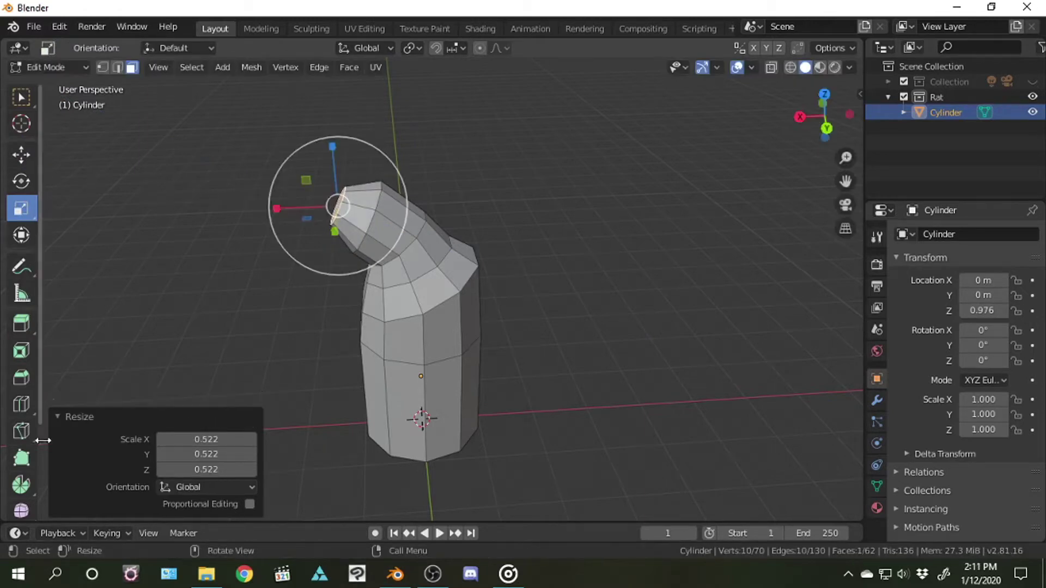
# Extrude the snout tip a further 0.166 m and shrink it to 0.603
pyautogui.click(22, 323)
pyautogui.moveTo(252, 171); pyautogui.dragTo(241, 167)
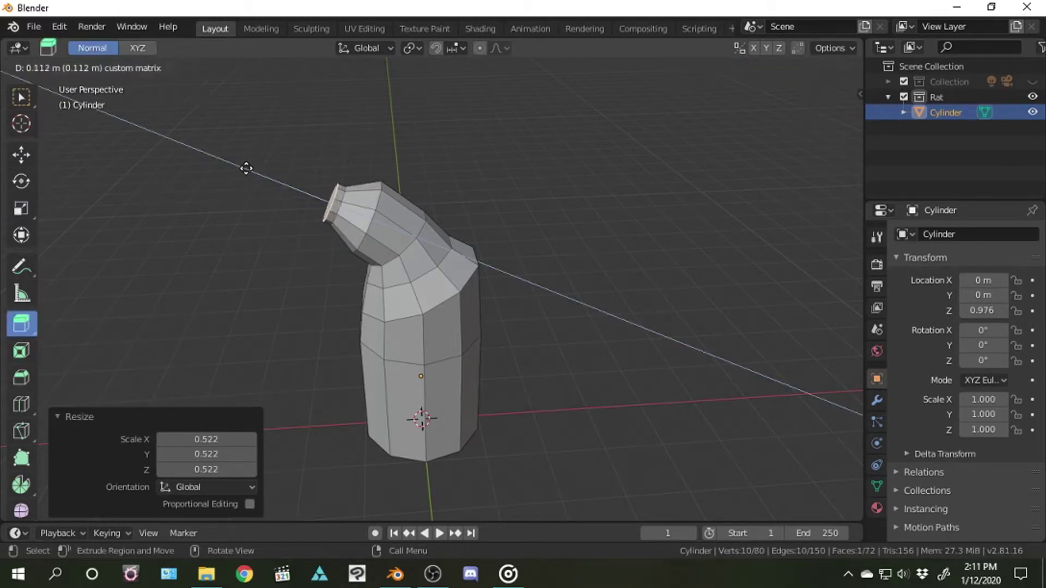
pyautogui.click(21, 207)
pyautogui.press('s')
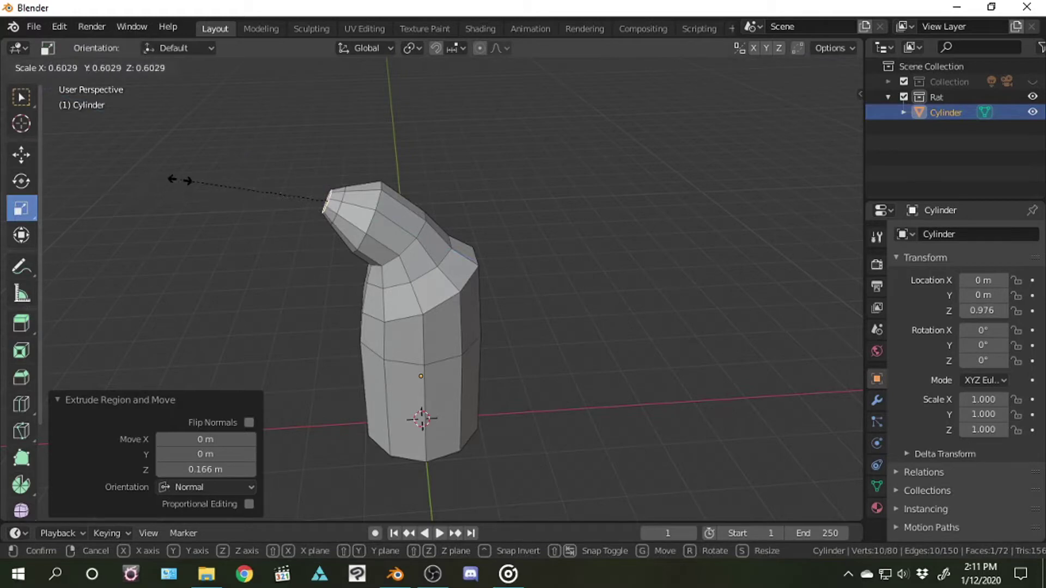
pyautogui.click(180, 180)
pyautogui.moveTo(820, 114); pyautogui.dragTo(830, 125)
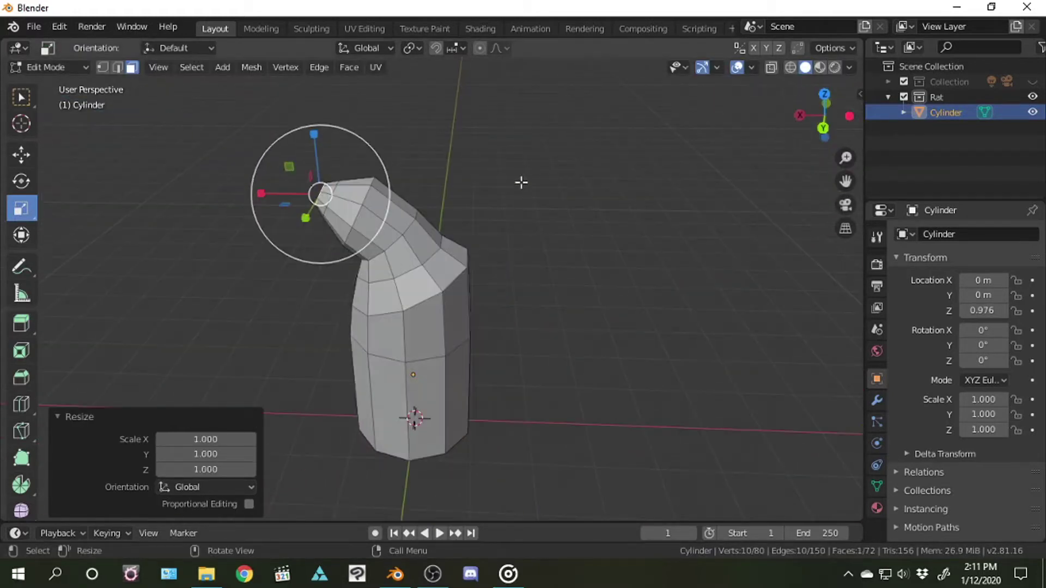
# Select the face on top of the bend and raise it upward
pyautogui.click(22, 155)
pyautogui.click(430, 232)
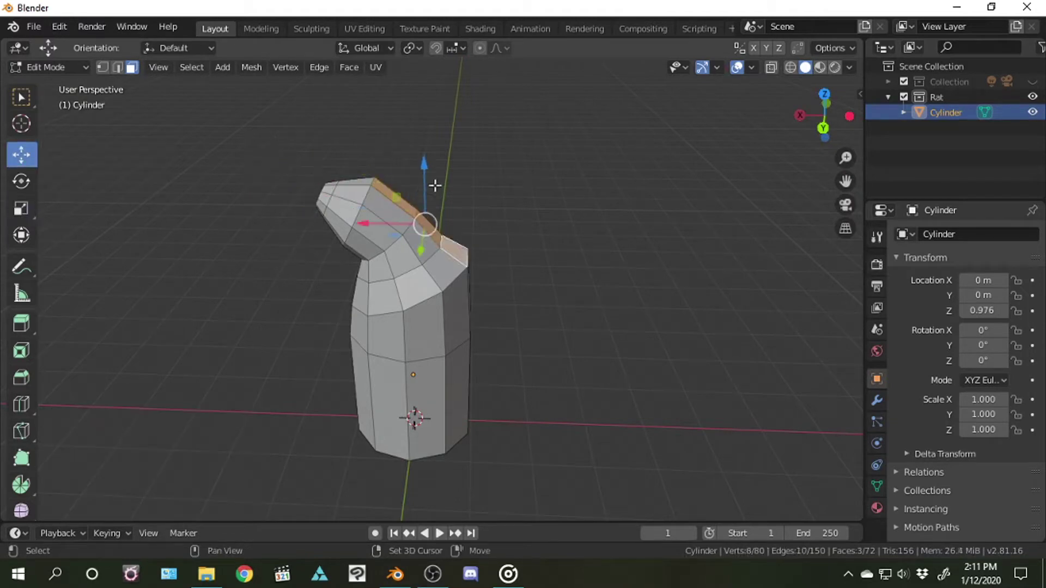
pyautogui.moveTo(434, 186)
pyautogui.mouseDown()
pyautogui.moveTo(425, 184)
pyautogui.moveTo(560, 217)
pyautogui.mouseUp()
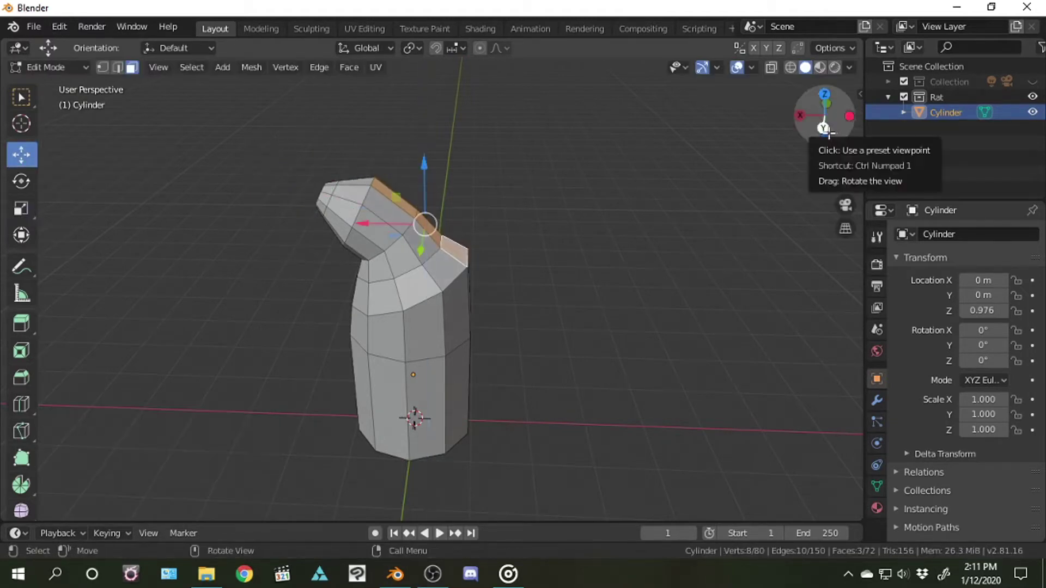
pyautogui.moveTo(805, 110)
pyautogui.mouseDown()
pyautogui.moveTo(828, 126)
pyautogui.moveTo(847, 117)
pyautogui.mouseUp()
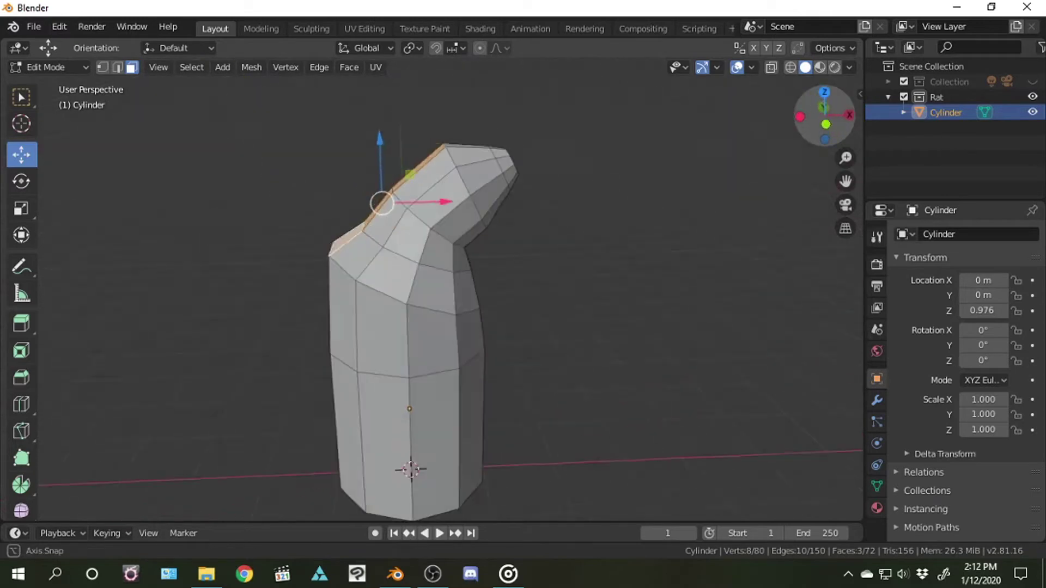
# Tilt faces on the head, settling a side face at 11.4°
pyautogui.click(350, 240)
pyautogui.click(21, 181)
pyautogui.moveTo(376, 174); pyautogui.dragTo(366, 187)
pyautogui.moveTo(457, 263); pyautogui.dragTo(469, 264, button='middle')
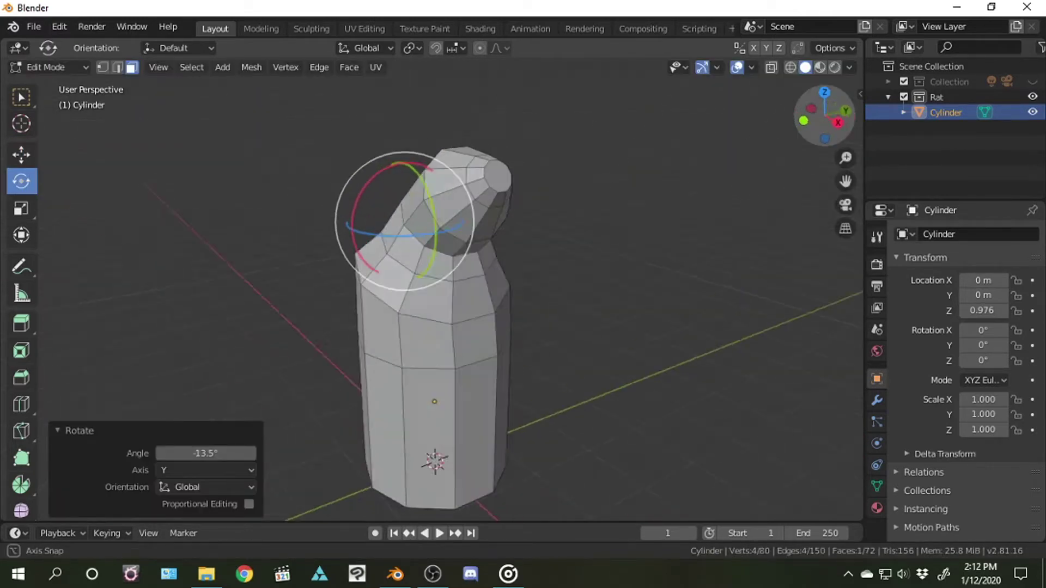
pyautogui.click(469, 264)
pyautogui.moveTo(507, 254)
pyautogui.mouseDown()
pyautogui.moveTo(500, 238)
pyautogui.moveTo(518, 263)
pyautogui.mouseUp()
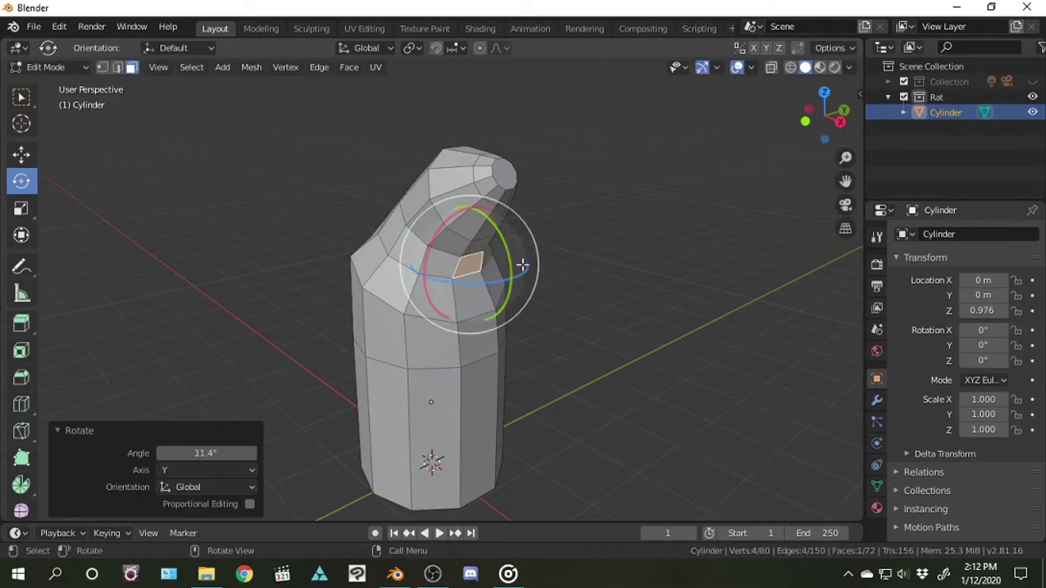
pyautogui.moveTo(518, 264)
pyautogui.mouseDown(button='middle')
pyautogui.moveTo(599, 261)
pyautogui.moveTo(292, 175)
pyautogui.mouseUp(button='middle')
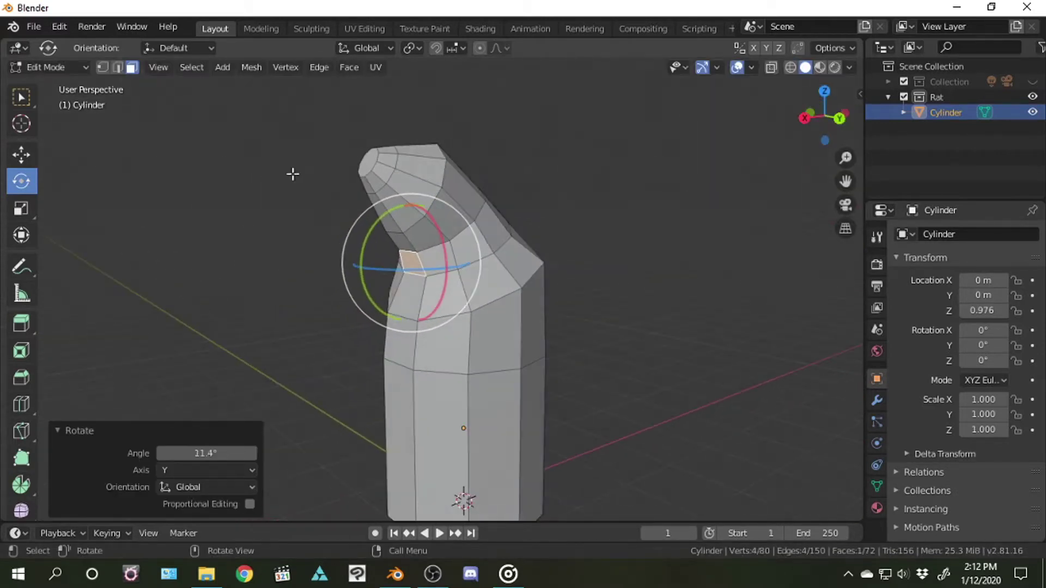
# Shift the selected side face along X
pyautogui.hotkey('shift', 'space')
pyautogui.press('g')
pyautogui.moveTo(380, 264); pyautogui.dragTo(373, 267)
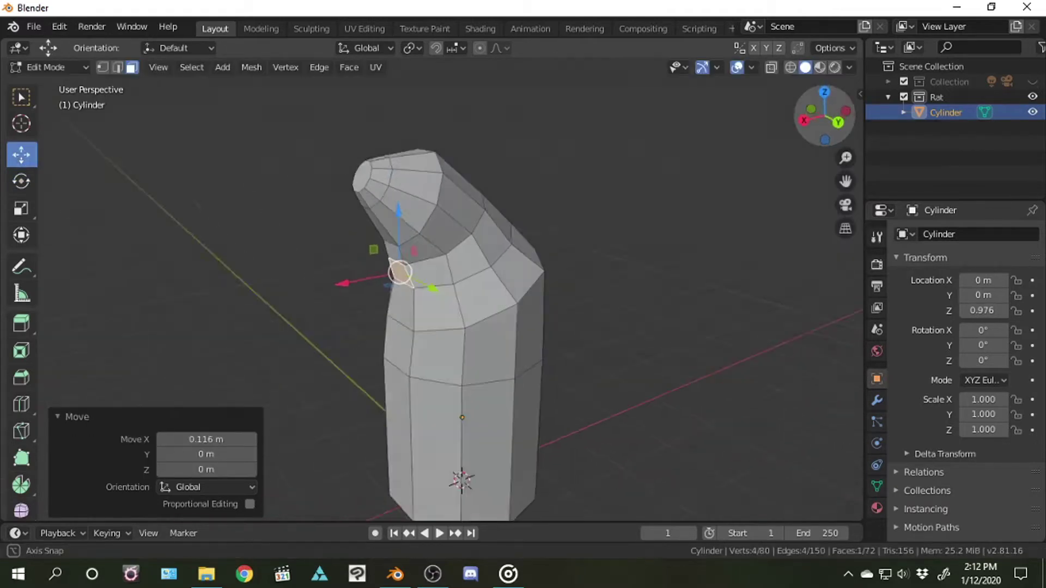
pyautogui.moveTo(373, 267)
pyautogui.mouseDown(button='middle')
pyautogui.moveTo(457, 310)
pyautogui.moveTo(371, 179)
pyautogui.mouseUp(button='middle')
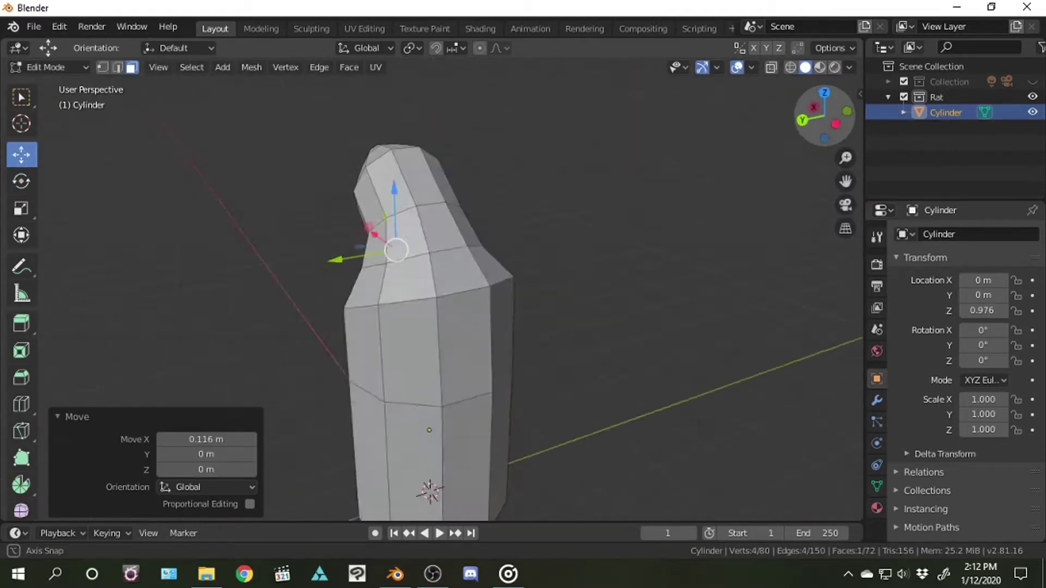
# Extrude the snout tip further out and shrink it to a small point
pyautogui.click(21, 323)
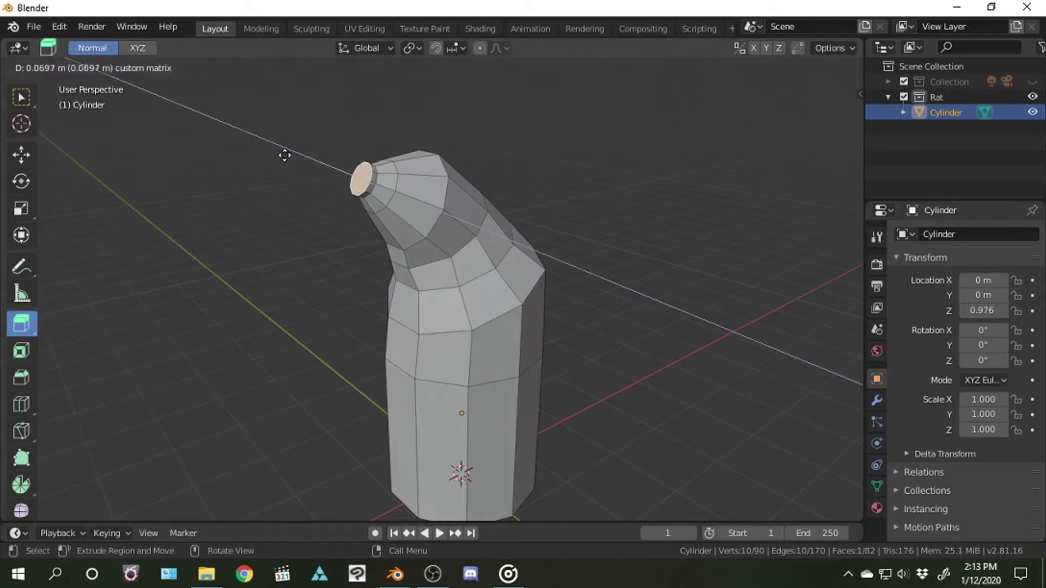
pyautogui.moveTo(271, 142); pyautogui.dragTo(229, 266)
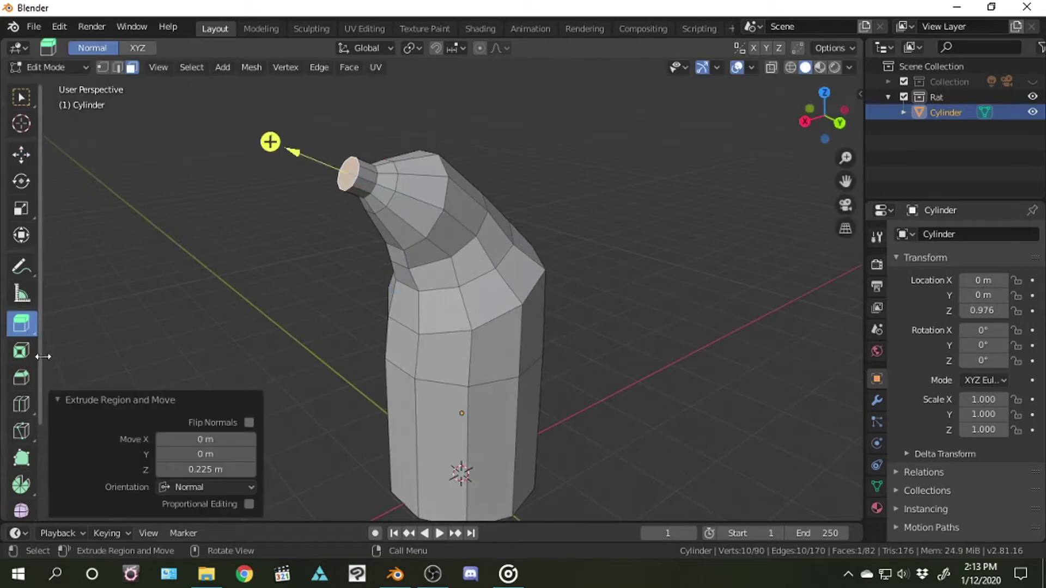
pyautogui.click(319, 200)
pyautogui.moveTo(269, 142)
pyautogui.mouseDown(button='middle')
pyautogui.moveTo(230, 154)
pyautogui.moveTo(249, 109)
pyautogui.moveTo(234, 146)
pyautogui.moveTo(491, 283)
pyautogui.mouseUp(button='middle')
# Raise a side face near the bend by 0.218 m
pyautogui.click(499, 287)
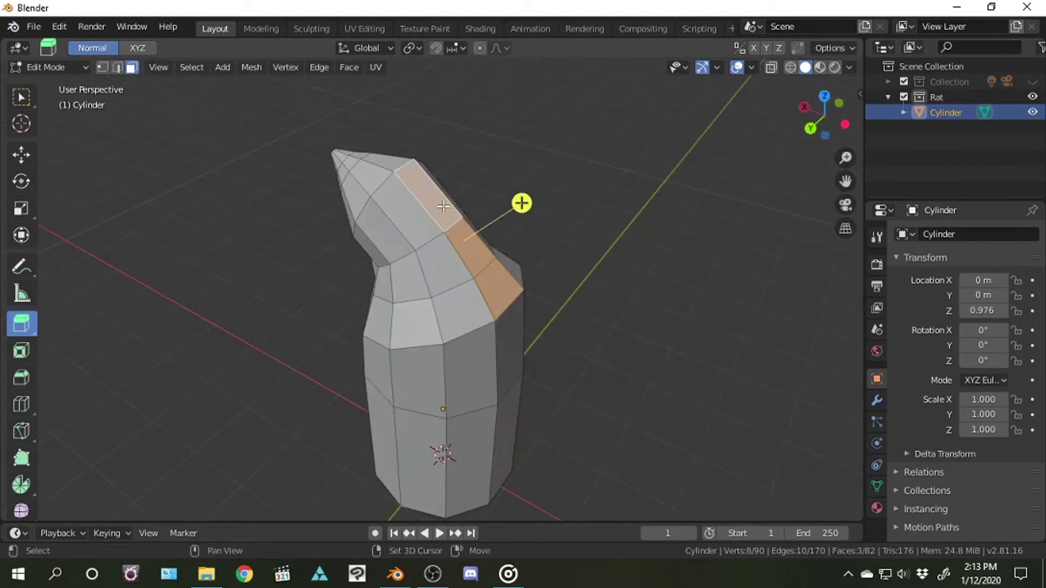
pyautogui.click(21, 155)
pyautogui.moveTo(467, 199); pyautogui.dragTo(477, 180)
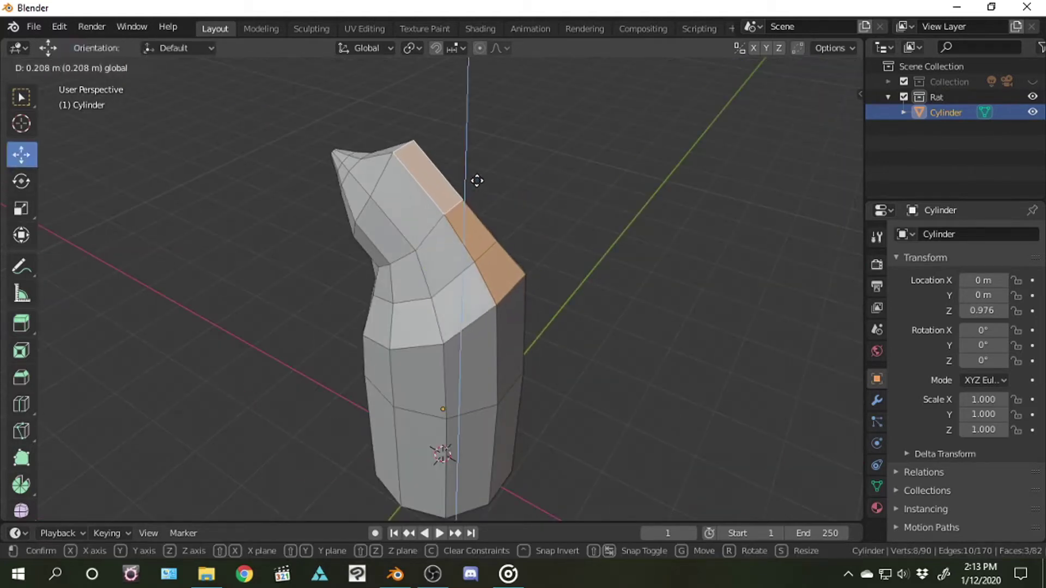
pyautogui.moveTo(813, 112)
pyautogui.mouseDown()
pyautogui.moveTo(828, 117)
pyautogui.moveTo(820, 122)
pyautogui.mouseUp()
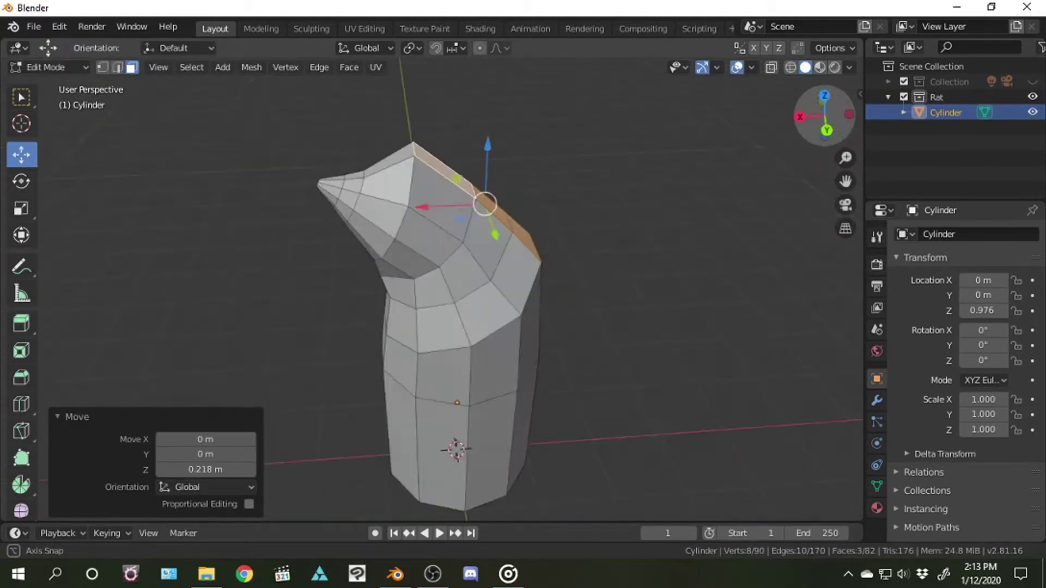
# Lower the top face of the head 0.172 m and tilt it 12.8°
pyautogui.click(496, 188)
pyautogui.press('g')
pyautogui.click(527, 129)
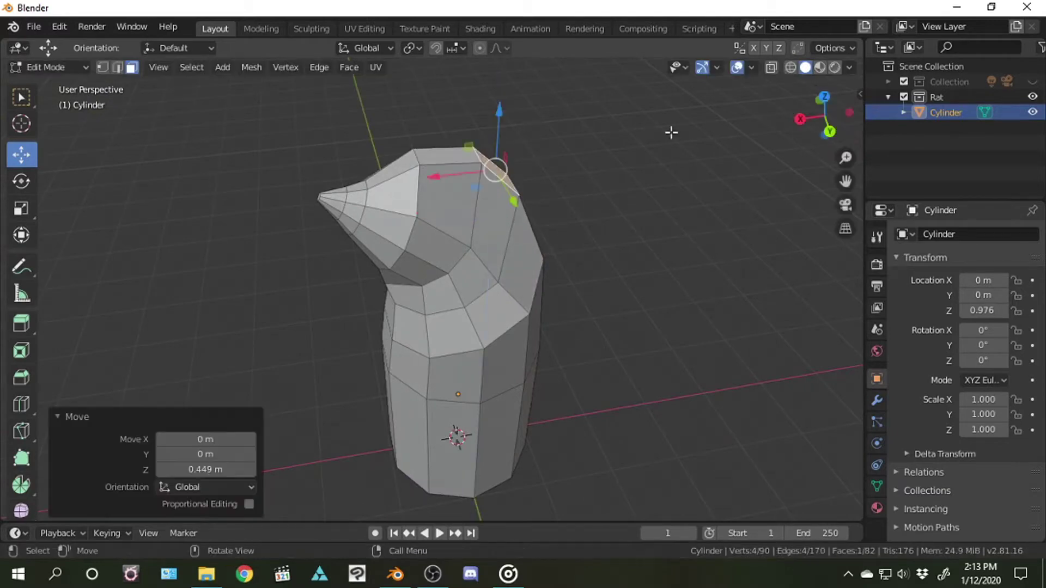
pyautogui.moveTo(670, 129); pyautogui.dragTo(450, 118, button='middle')
pyautogui.moveTo(449, 118)
pyautogui.mouseDown()
pyautogui.moveTo(450, 135)
pyautogui.moveTo(463, 117)
pyautogui.mouseUp()
pyautogui.click(21, 235)
pyautogui.click(469, 120)
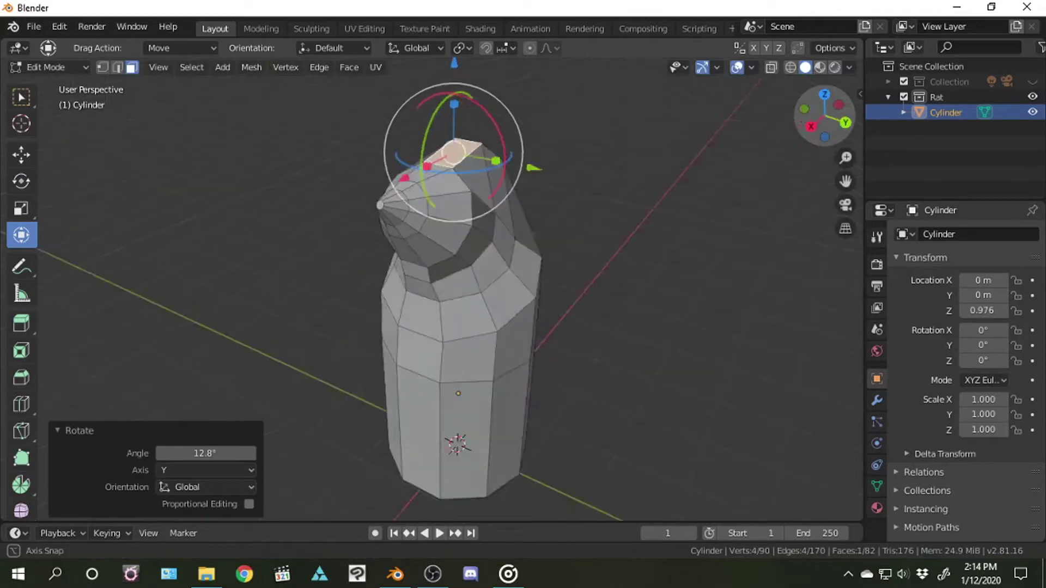
# Shift the top face 0.0936 m along Y and raise it 0.049 m, undoing the final move
pyautogui.moveTo(470, 120)
pyautogui.mouseDown(button='middle')
pyautogui.moveTo(381, 126)
pyautogui.moveTo(588, 264)
pyautogui.mouseUp(button='middle')
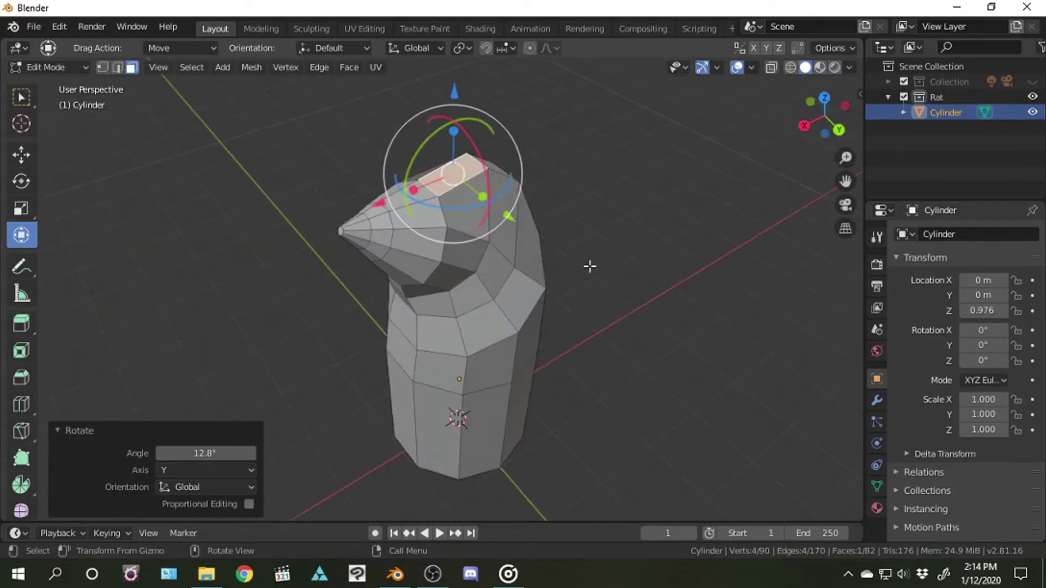
pyautogui.click(21, 154)
pyautogui.moveTo(507, 240); pyautogui.dragTo(710, 201)
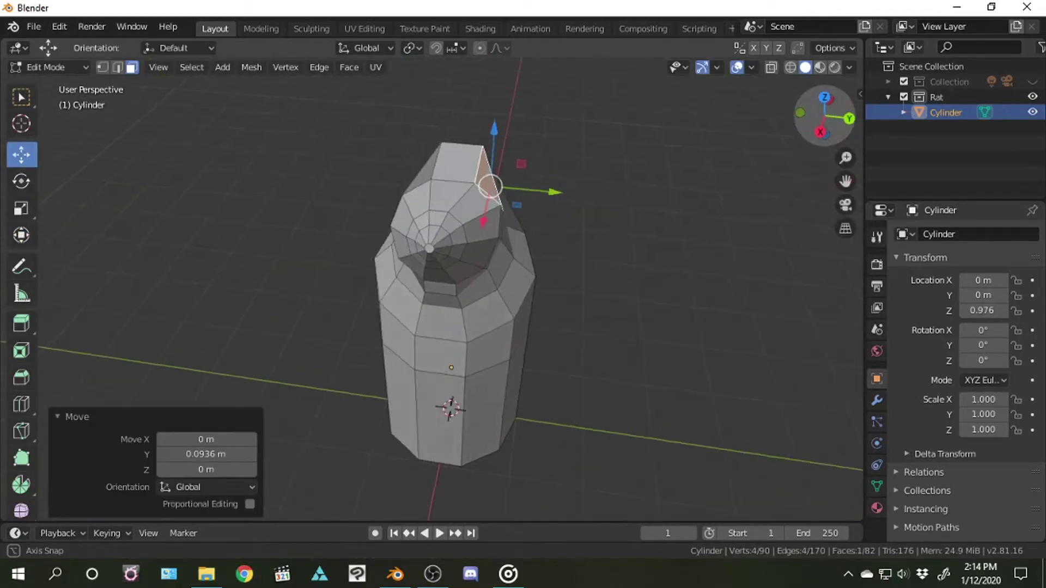
pyautogui.moveTo(711, 201); pyautogui.dragTo(381, 163, button='middle')
pyautogui.moveTo(368, 153)
pyautogui.mouseDown()
pyautogui.moveTo(807, 147)
pyautogui.moveTo(773, 163)
pyautogui.mouseUp()
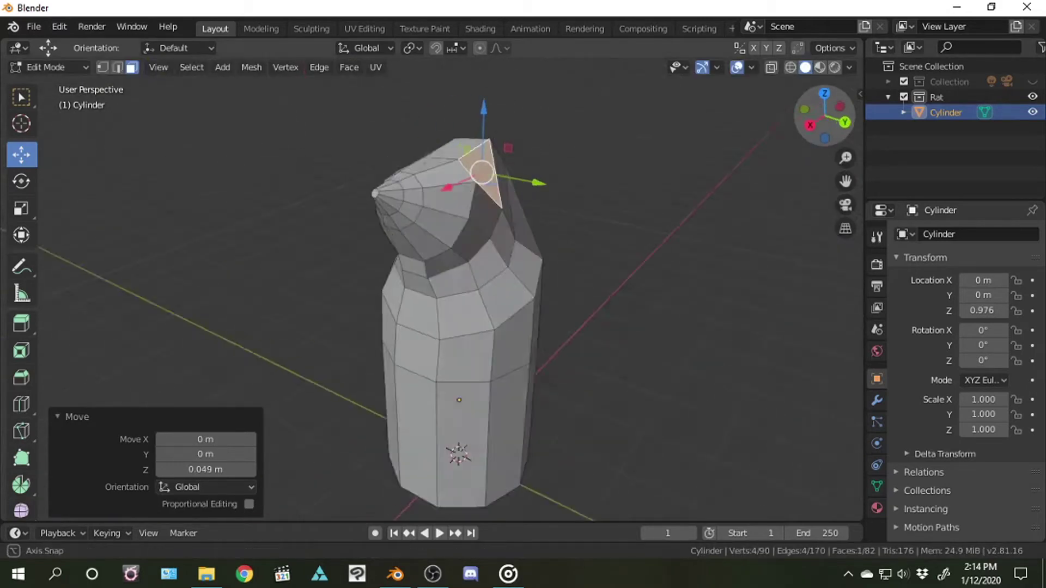
pyautogui.press('g')
pyautogui.click(490, 280)
pyautogui.moveTo(817, 120); pyautogui.dragTo(804, 128)
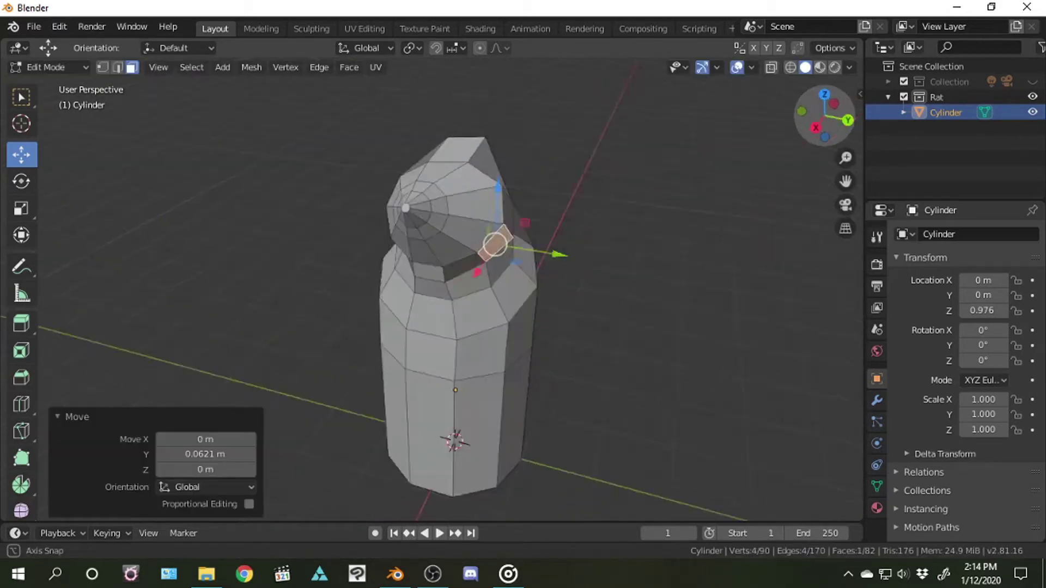
pyautogui.hotkey('ctrl', 'z')
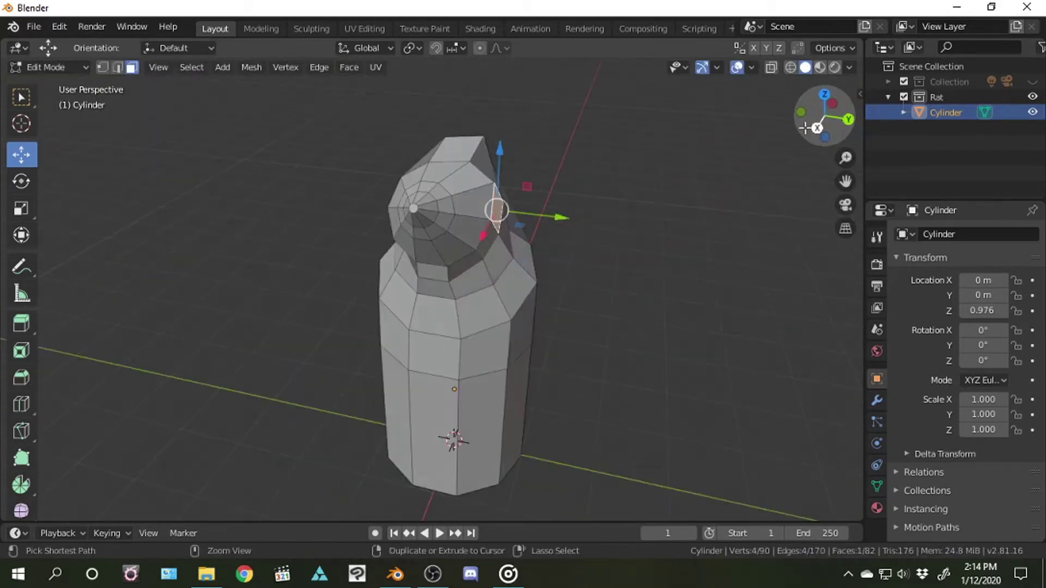
# Move the selected head faces along Y from a view facing the snout
pyautogui.moveTo(804, 118)
pyautogui.mouseDown()
pyautogui.moveTo(820, 128)
pyautogui.moveTo(472, 234)
pyautogui.mouseUp()
pyautogui.moveTo(810, 128)
pyautogui.mouseDown()
pyautogui.moveTo(828, 122)
pyautogui.moveTo(482, 221)
pyautogui.mouseUp()
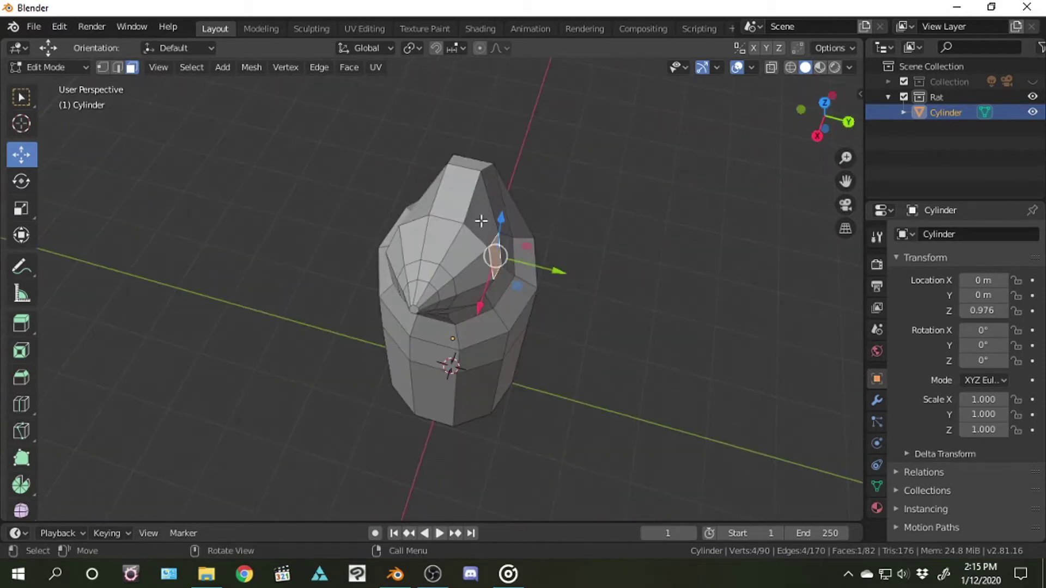
pyautogui.rightClick(481, 212)
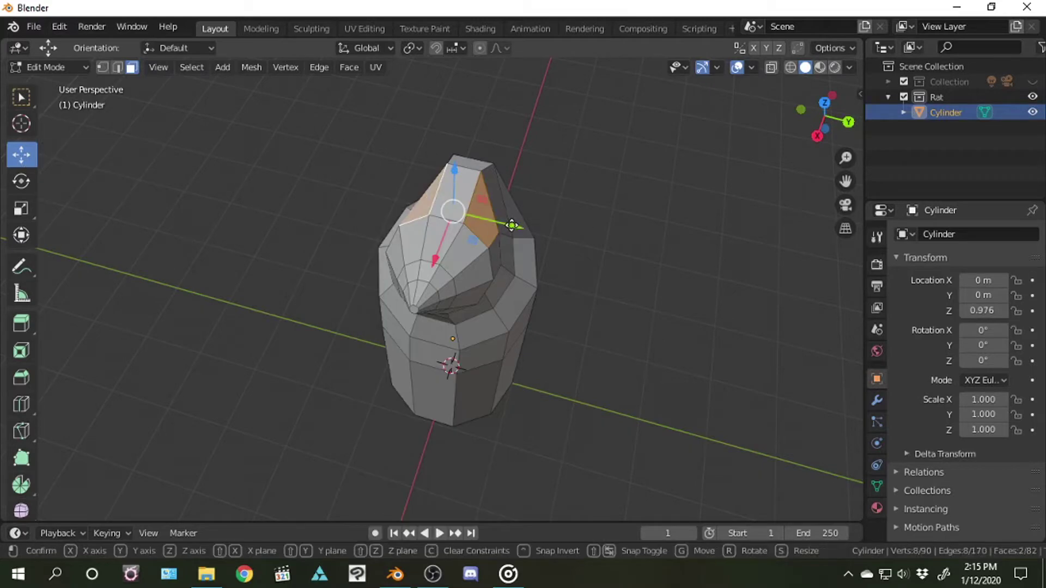
pyautogui.moveTo(514, 225); pyautogui.dragTo(511, 226)
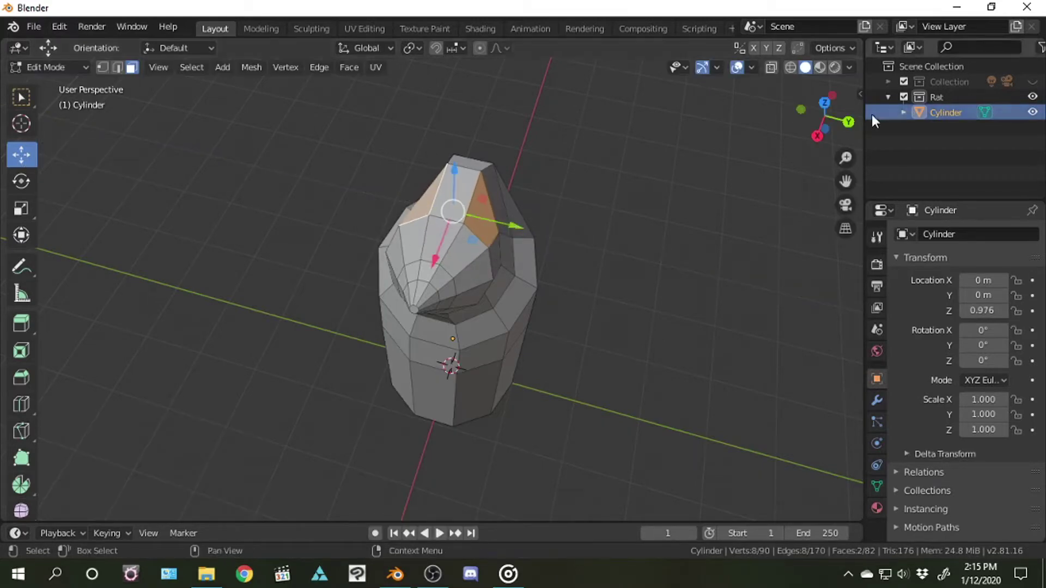
# Push the head's side faces inward along Y on both sides, checking in side view
pyautogui.moveTo(826, 117); pyautogui.dragTo(638, 208)
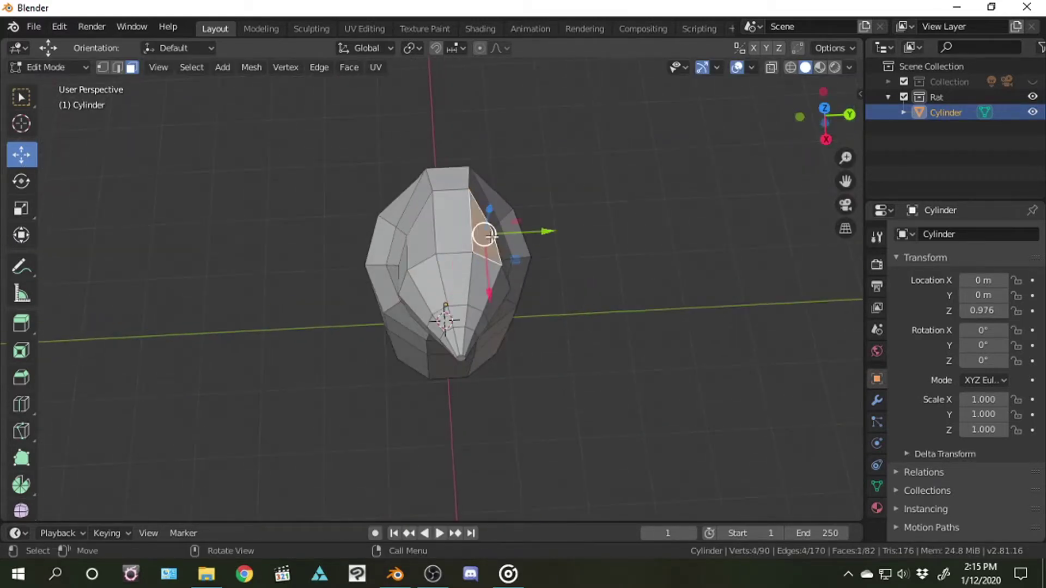
pyautogui.moveTo(492, 236); pyautogui.dragTo(557, 231)
pyautogui.click(420, 233)
pyautogui.moveTo(420, 233); pyautogui.dragTo(479, 231)
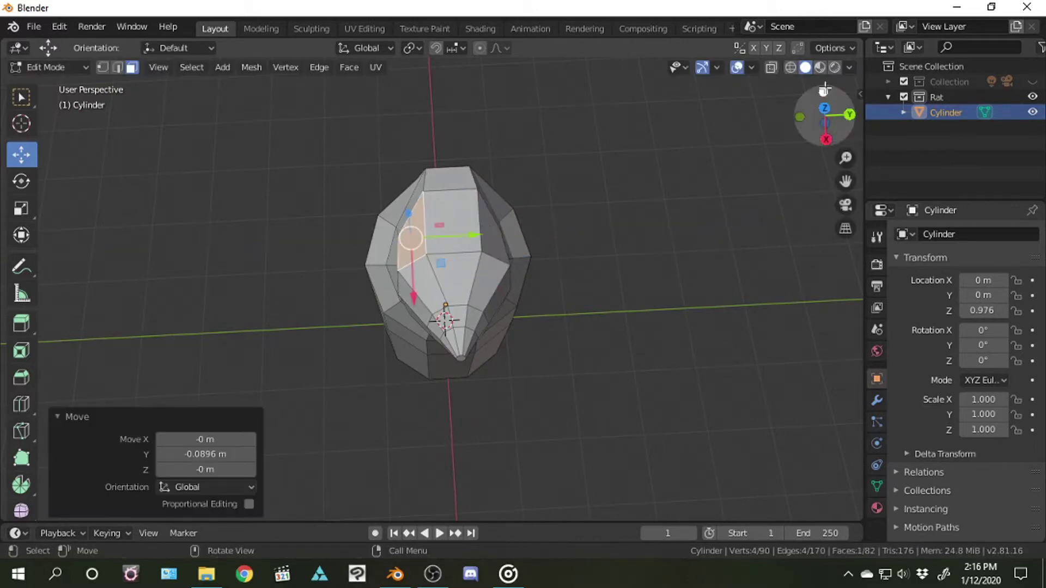
pyautogui.click(826, 139)
pyautogui.moveTo(473, 150)
pyautogui.mouseDown(button='middle')
pyautogui.moveTo(414, 283)
pyautogui.moveTo(436, 245)
pyautogui.mouseUp(button='middle')
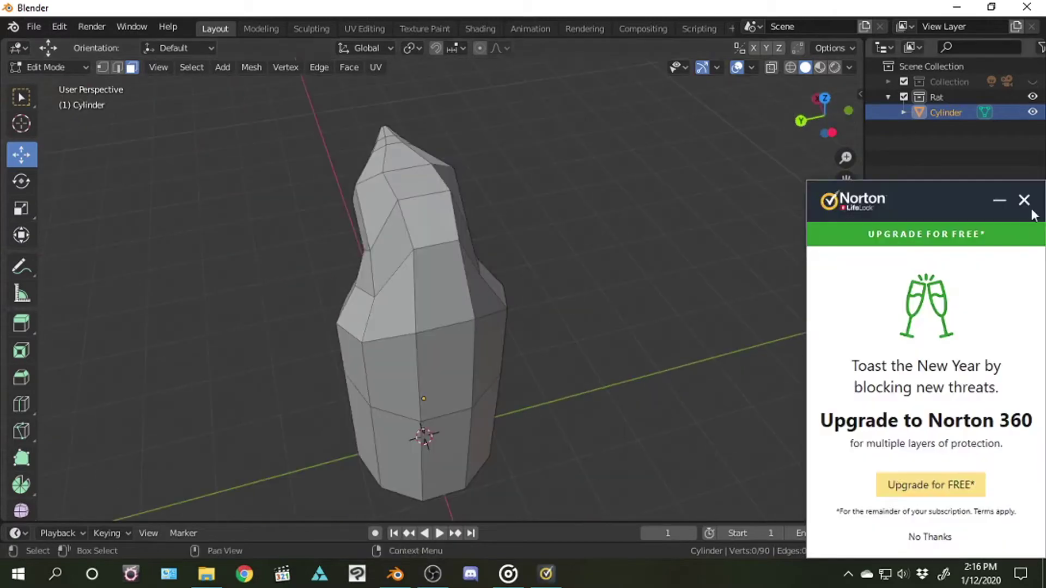
# Dismiss the antivirus popup and tilt the snout tip face slightly
pyautogui.click(1022, 201)
pyautogui.click(373, 198)
pyautogui.scroll(2, 419, 159)
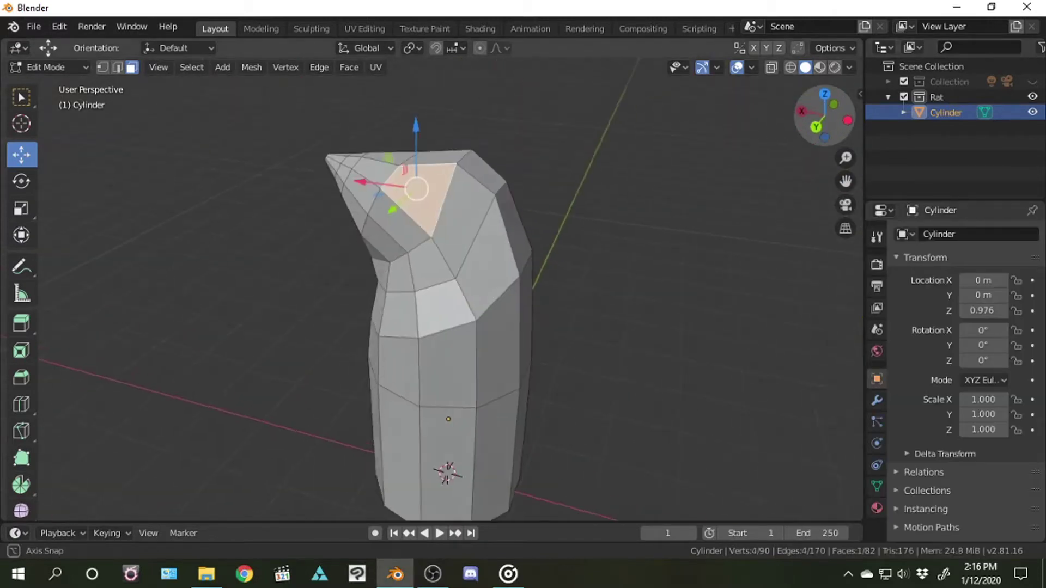
pyautogui.moveTo(419, 159); pyautogui.dragTo(547, 176, button='middle')
pyautogui.hotkey('shift', 'space')
pyautogui.press('r')
pyautogui.moveTo(547, 176); pyautogui.dragTo(543, 164)
# Orbit around the head and cancel a second attempted rotation of the snout face
pyautogui.moveTo(542, 163); pyautogui.dragTo(654, 136, button='middle')
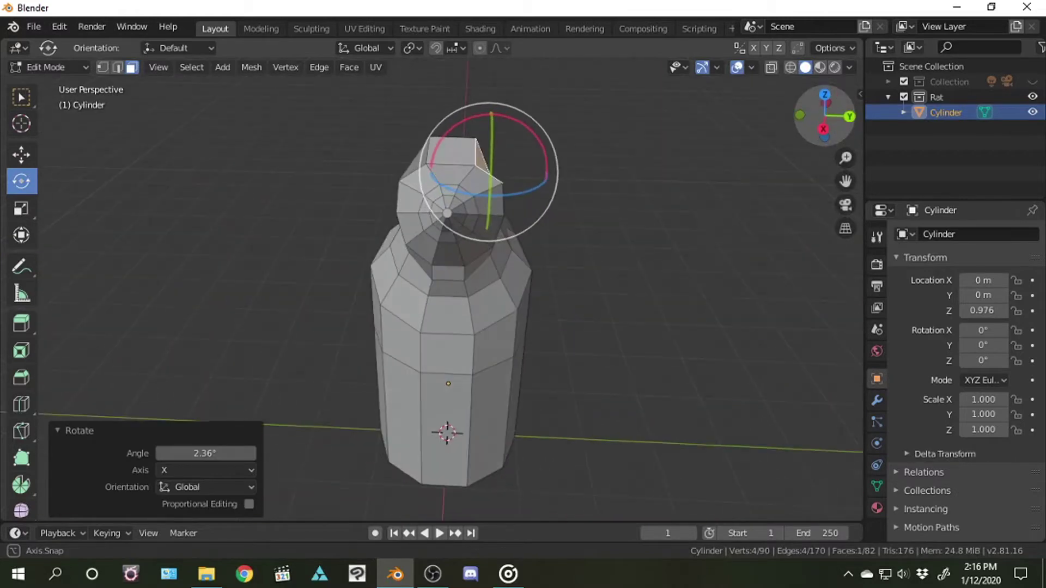
pyautogui.scroll(3, 695, 109)
pyautogui.moveTo(695, 109)
pyautogui.mouseDown(button='middle')
pyautogui.moveTo(627, 141)
pyautogui.moveTo(548, 148)
pyautogui.mouseUp(button='middle')
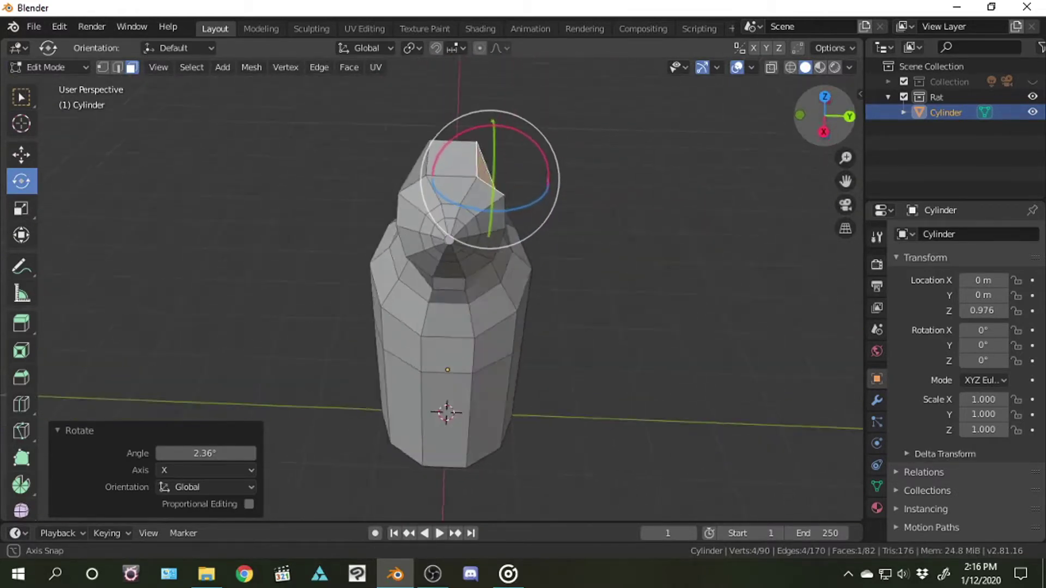
pyautogui.moveTo(549, 147); pyautogui.dragTo(547, 140)
pyautogui.rightClick(627, 156)
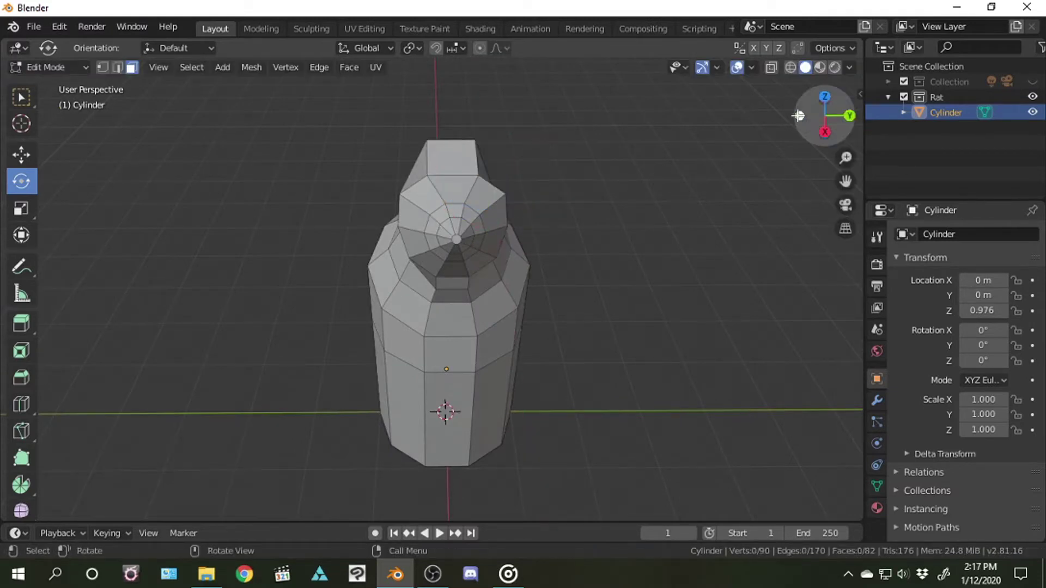
pyautogui.moveTo(798, 115); pyautogui.dragTo(768, 134)
# Toggle to Object Mode and back to Edit Mode, then add a six-vertex mesh circle
pyautogui.click(46, 67)
pyautogui.click(67, 85)
pyautogui.click(45, 67)
pyautogui.click(67, 85)
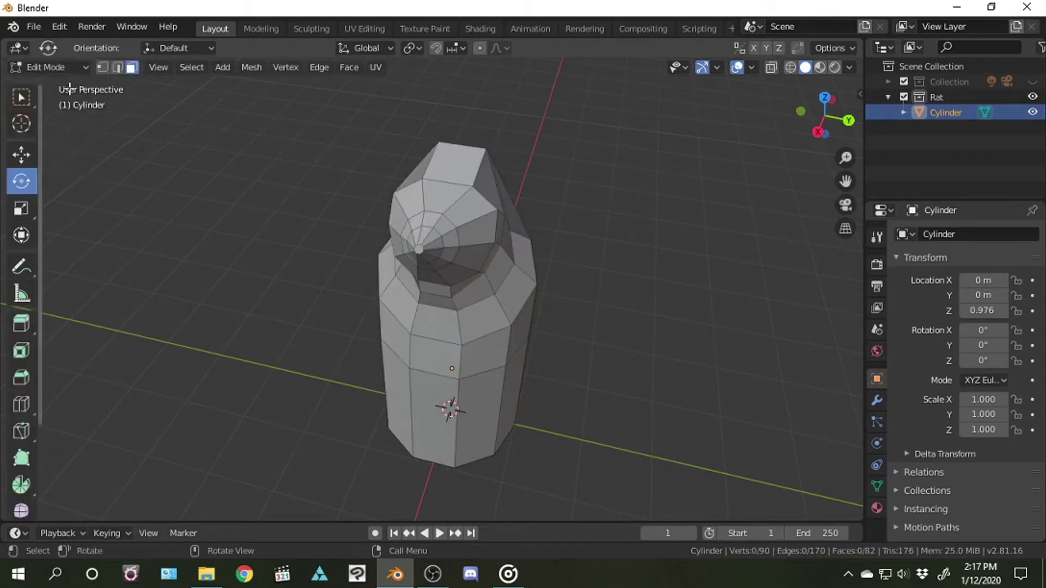
pyautogui.click(222, 67)
pyautogui.click(242, 121)
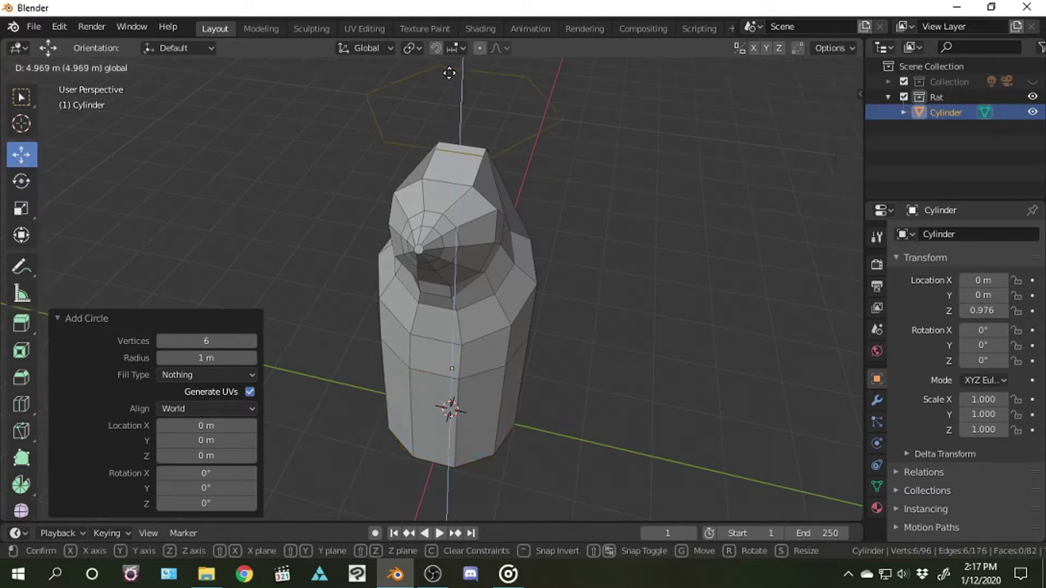
# Move the new circle along Y and turn it upright, 72.9° about Y
pyautogui.moveTo(452, 376); pyautogui.dragTo(452, 77)
pyautogui.hotkey('shift', 'space')
pyautogui.press('r')
pyautogui.moveTo(626, 125); pyautogui.dragTo(578, 147)
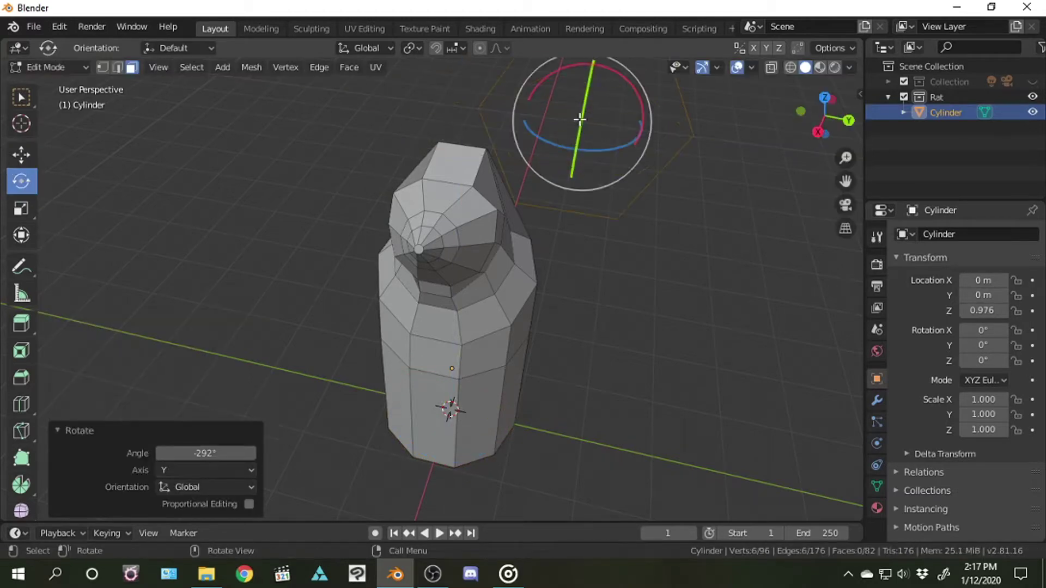
pyautogui.moveTo(829, 112); pyautogui.dragTo(493, 95)
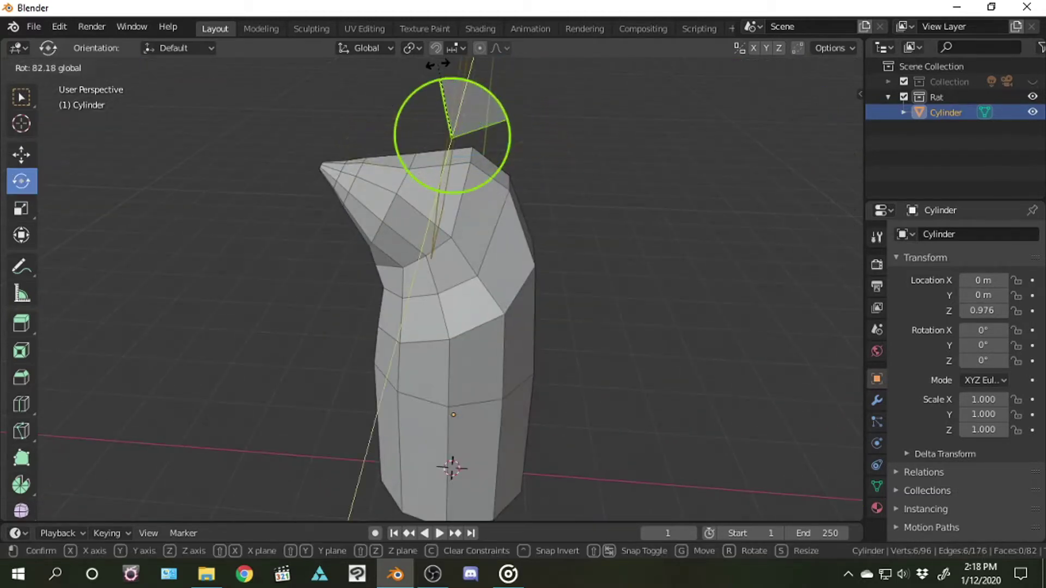
pyautogui.moveTo(438, 63); pyautogui.dragTo(438, 64)
pyautogui.moveTo(823, 117); pyautogui.dragTo(824, 115)
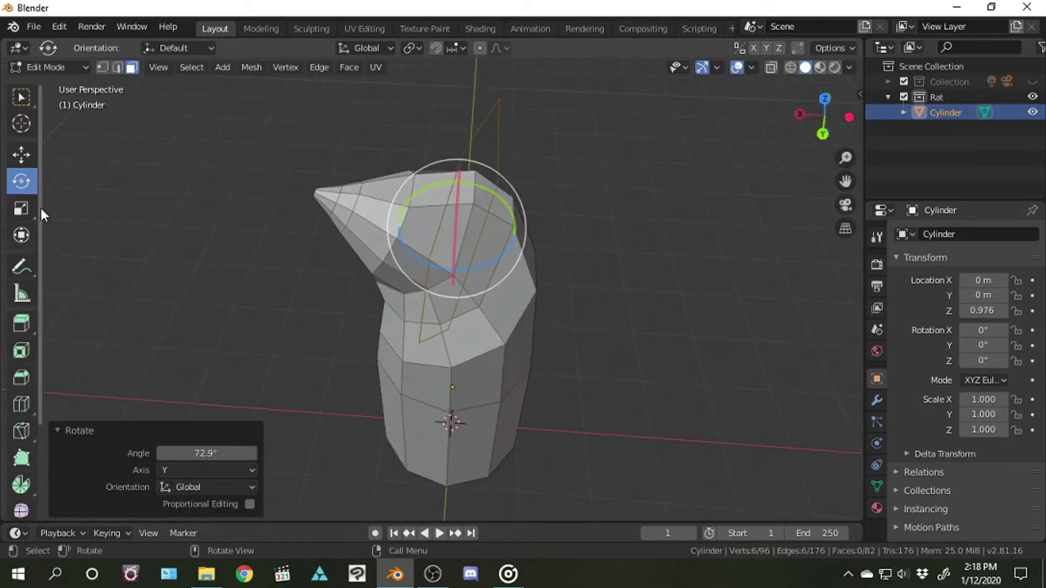
# Extrude the circle 0.405 m along its normal
pyautogui.click(21, 324)
pyautogui.moveTo(455, 179); pyautogui.dragTo(454, 176)
pyautogui.moveTo(465, 218); pyautogui.dragTo(455, 206)
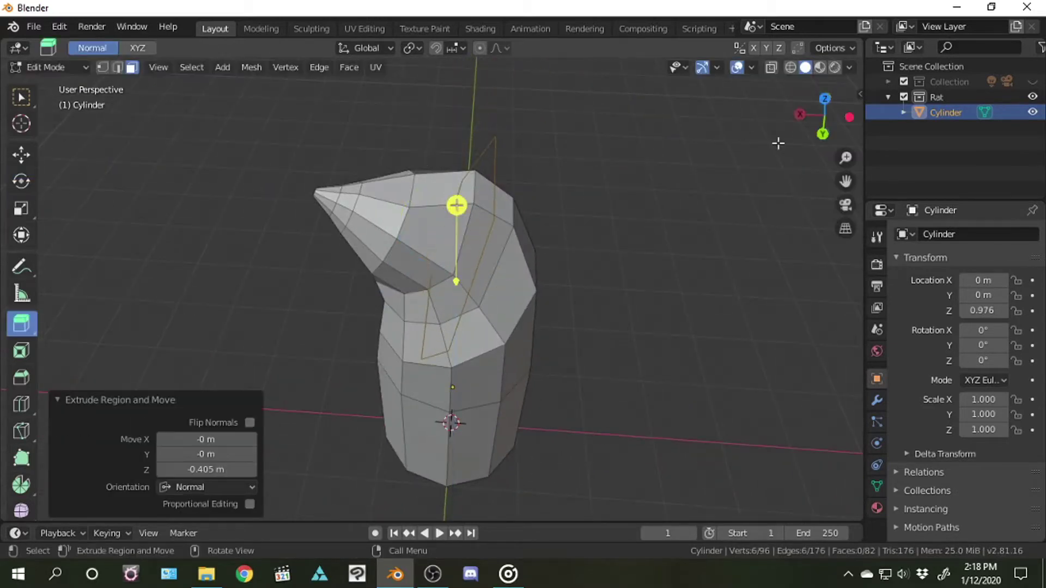
pyautogui.moveTo(828, 112); pyautogui.dragTo(820, 117)
# Move the ring along Y and along X toward the head
pyautogui.click(21, 154)
pyautogui.moveTo(632, 180); pyautogui.dragTo(644, 185)
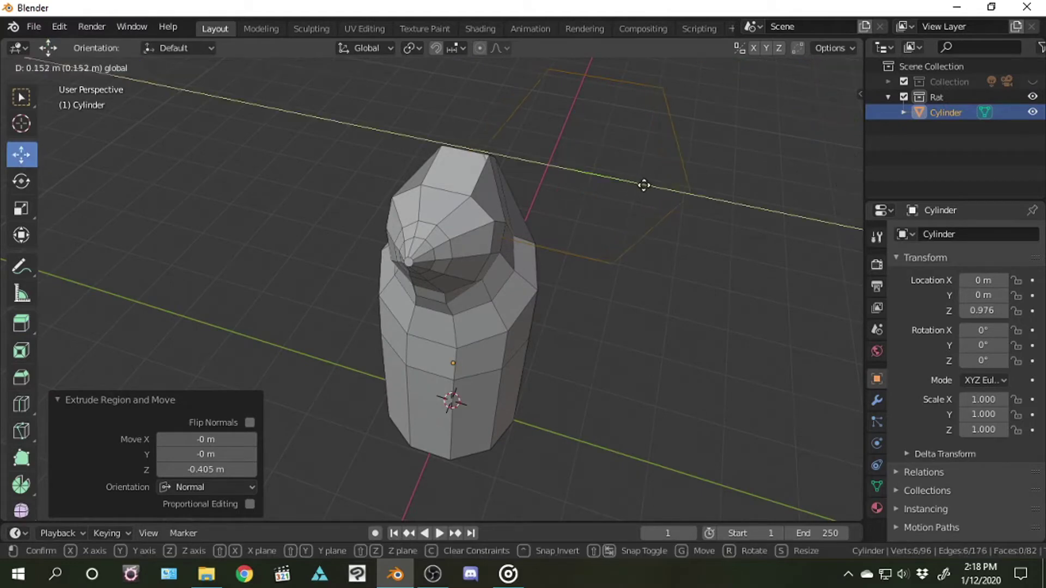
pyautogui.moveTo(638, 183); pyautogui.dragTo(599, 163, button='middle')
pyautogui.moveTo(501, 164)
pyautogui.mouseDown()
pyautogui.moveTo(478, 163)
pyautogui.moveTo(507, 183)
pyautogui.mouseUp()
# Nudge the ring 0.0576 m along X against the head and select one of its edges
pyautogui.hotkey('shift', 'space')
pyautogui.press('r')
pyautogui.hotkey('shift', 'space')
pyautogui.press('g')
pyautogui.moveTo(486, 222); pyautogui.dragTo(450, 225)
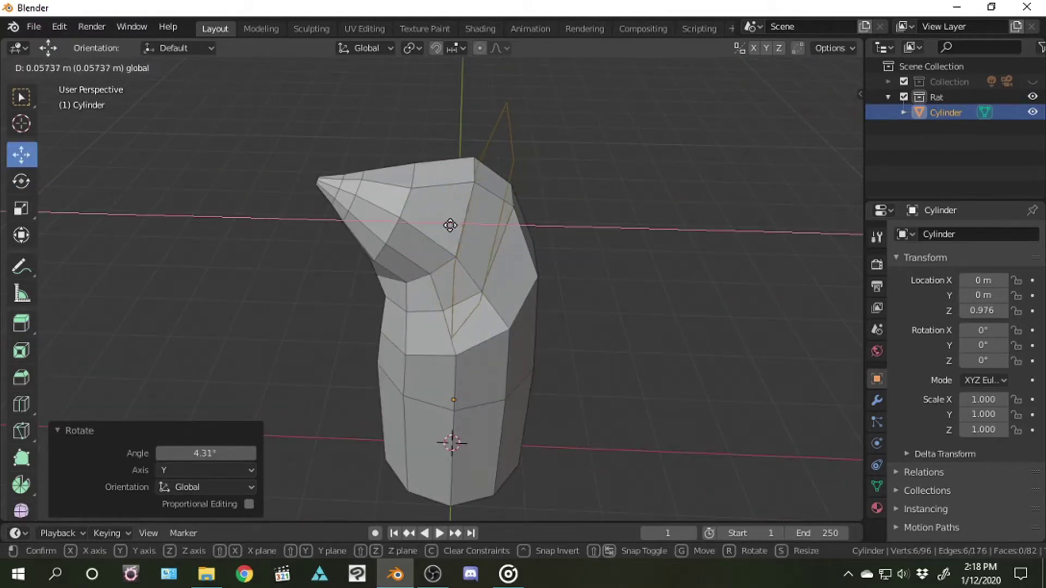
pyautogui.click(450, 225)
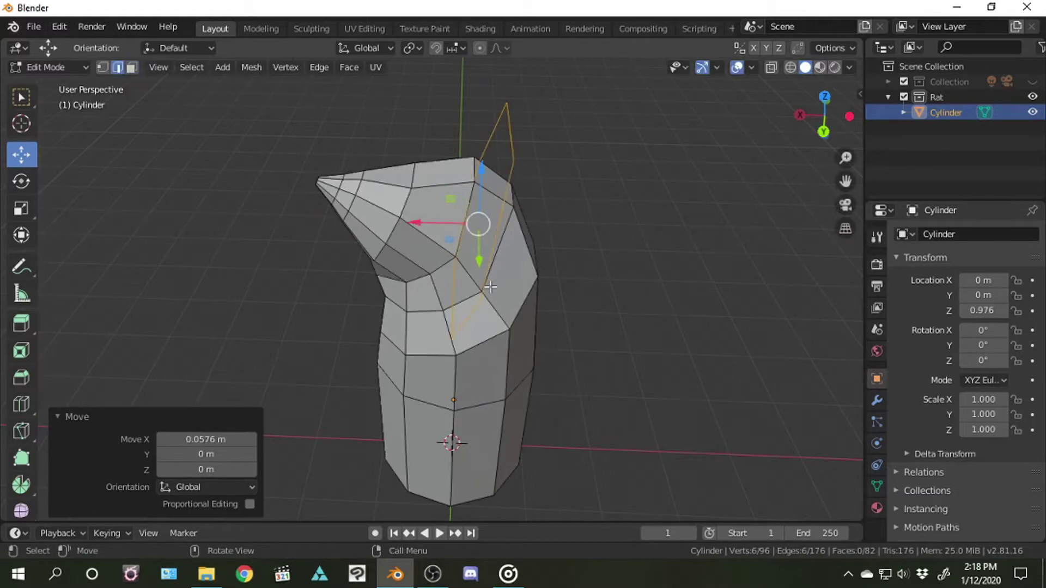
pyautogui.moveTo(489, 289); pyautogui.dragTo(512, 273, button='middle')
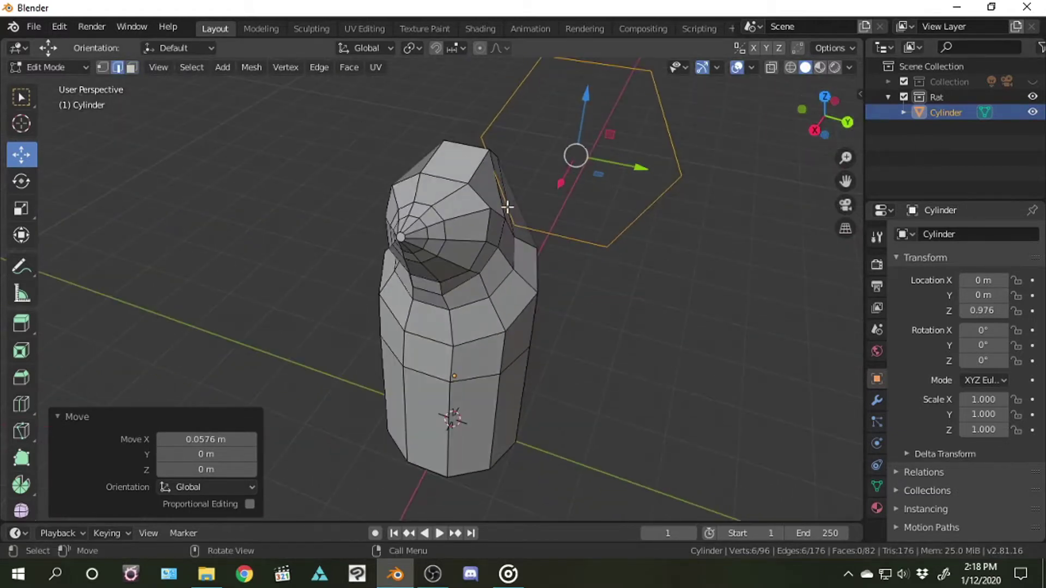
pyautogui.click(507, 207)
# Delete the selected edge near the rat's head
pyautogui.press('x')
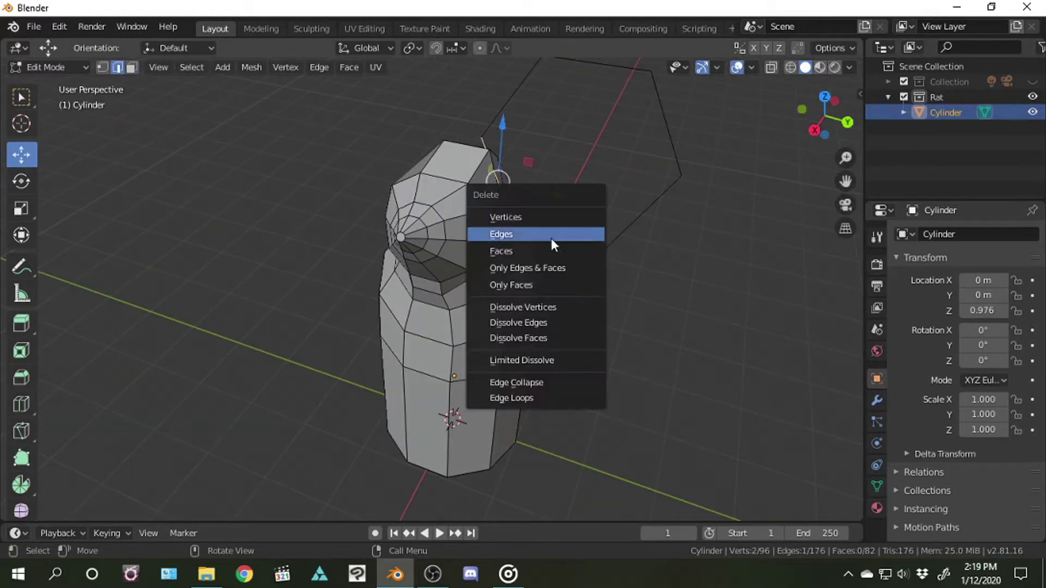
pyautogui.click(550, 237)
pyautogui.scroll(4, 550, 238)
pyautogui.moveTo(551, 238); pyautogui.dragTo(564, 218, button='middle')
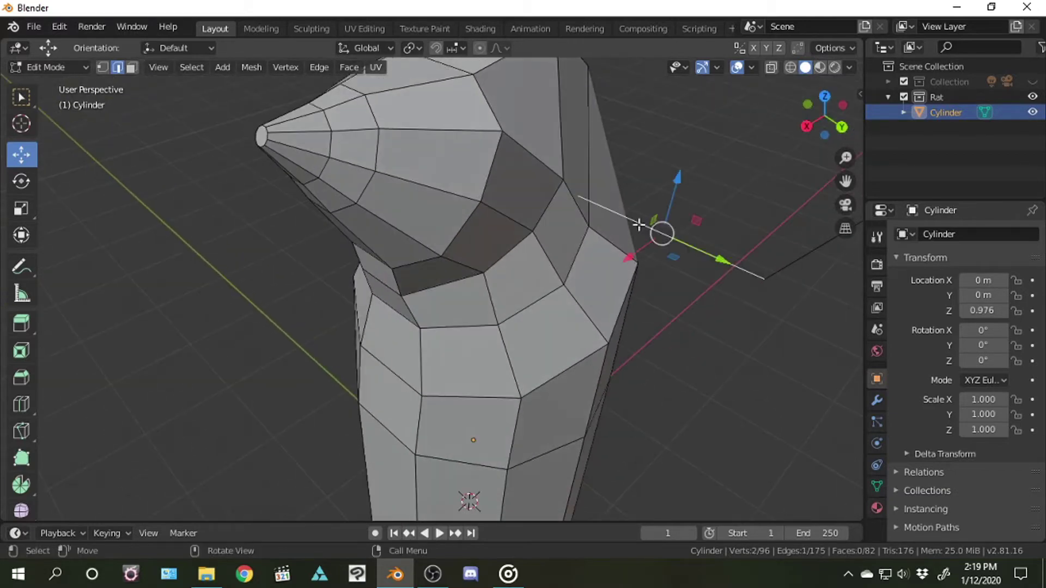
# Merge the vertices where the ear ring meets the head into one
pyautogui.press('1')
pyautogui.click(576, 195)
pyautogui.scroll(4, 576, 195)
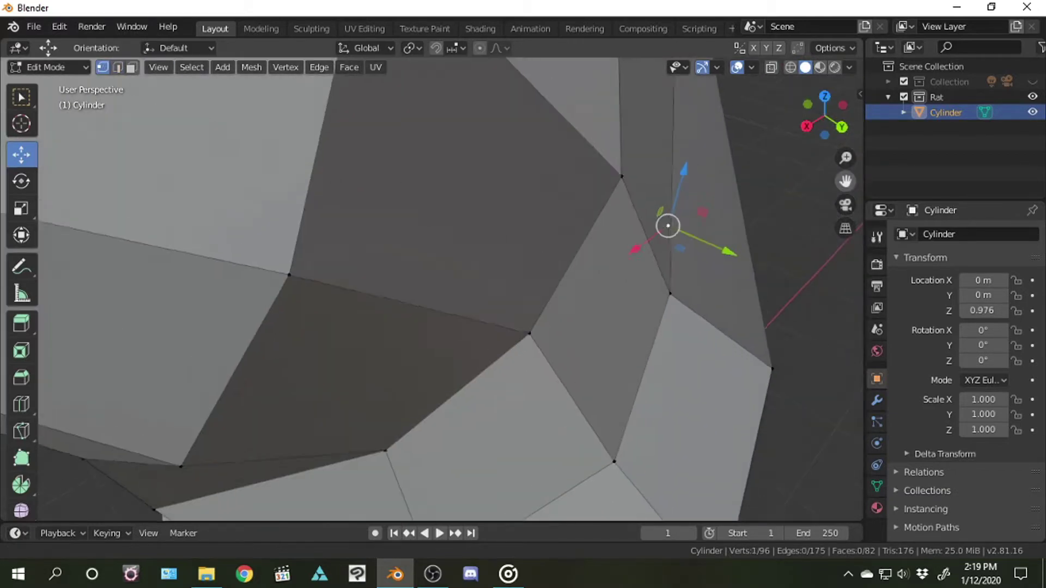
pyautogui.moveTo(576, 195); pyautogui.dragTo(458, 238, button='middle')
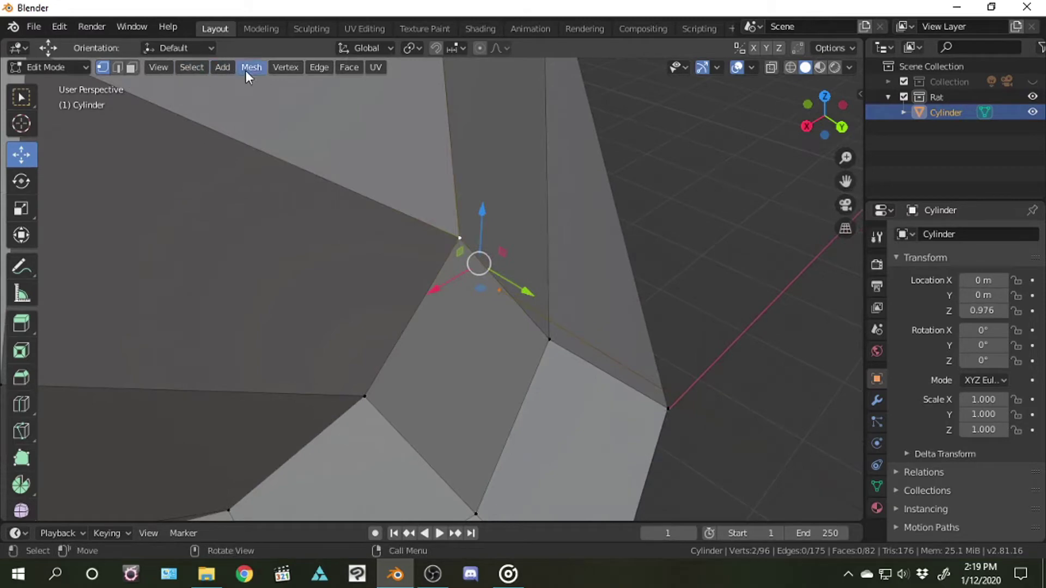
pyautogui.click(282, 68)
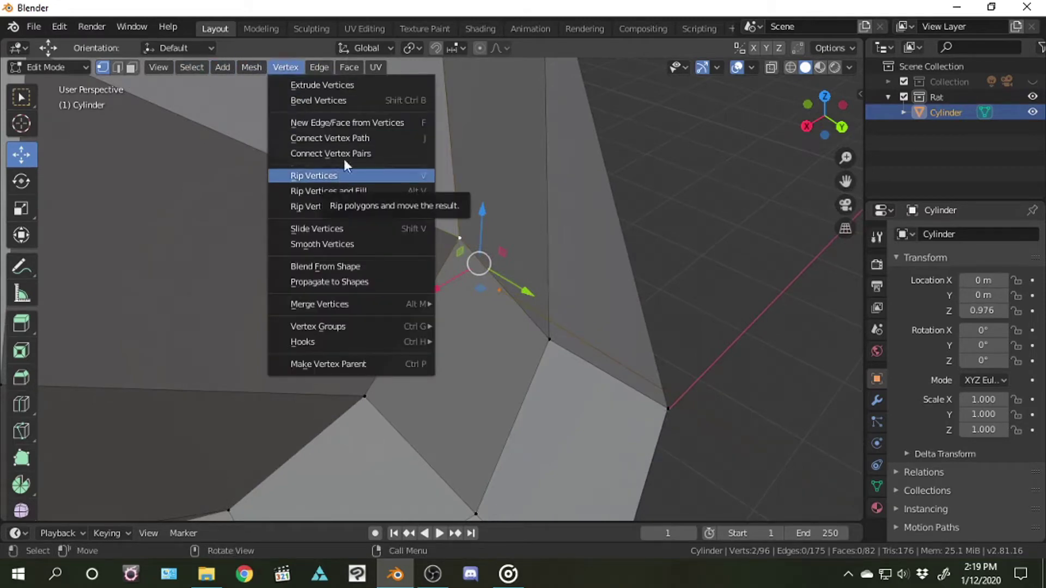
pyautogui.click(490, 320)
pyautogui.scroll(-3, 735, 163)
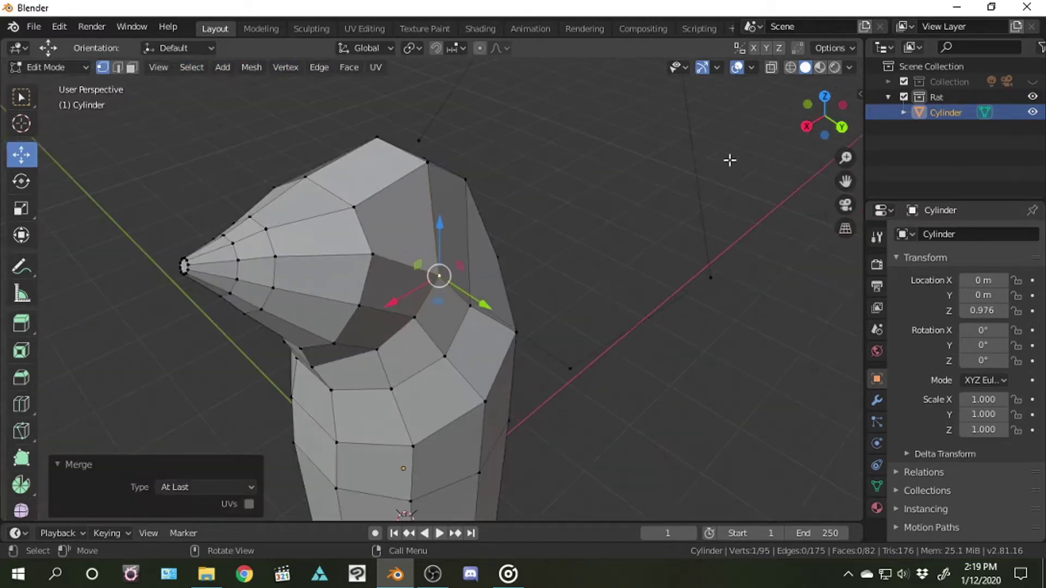
pyautogui.scroll(3, 730, 159)
pyautogui.moveTo(730, 160); pyautogui.dragTo(423, 167, button='middle')
# Merge two more ring vertices at the last selected one
pyautogui.click(441, 199)
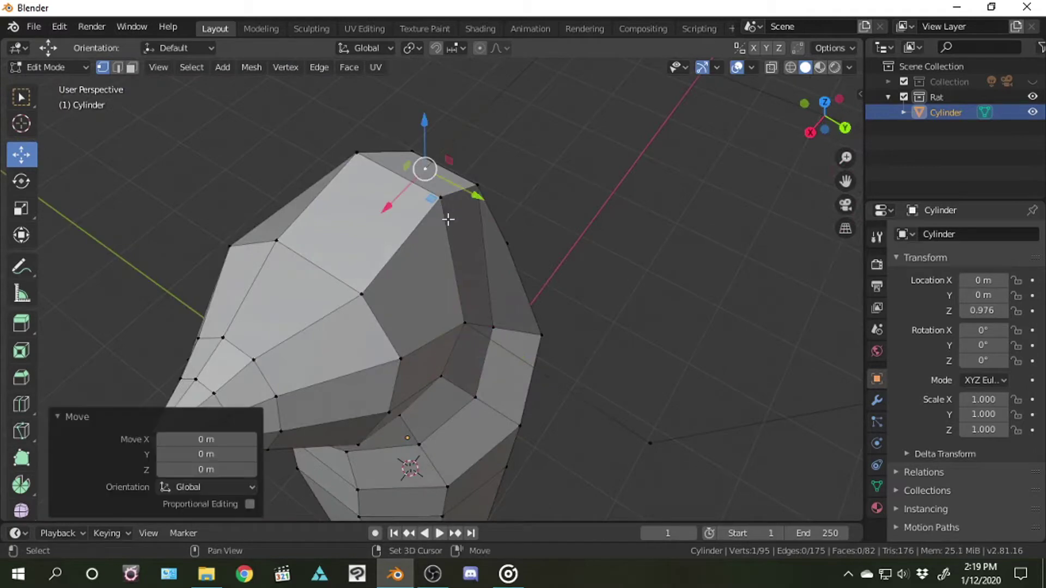
pyautogui.scroll(5, 459, 151)
pyautogui.scroll(-1, 620, 130)
pyautogui.keyDown('shift'); pyautogui.click(455, 140); pyautogui.keyUp('shift')
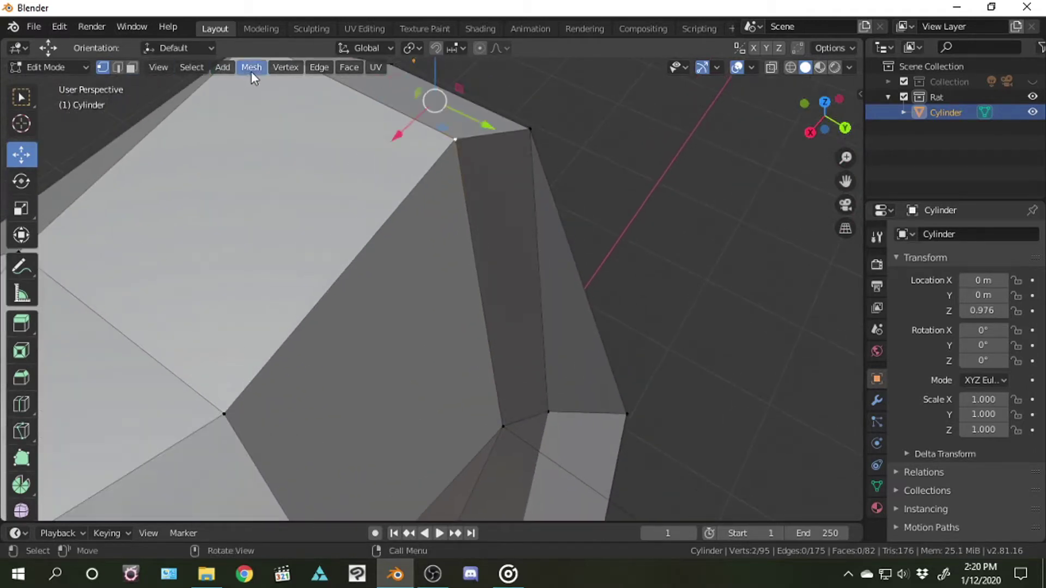
pyautogui.click(286, 67)
pyautogui.click(497, 322)
pyautogui.scroll(-5, 656, 207)
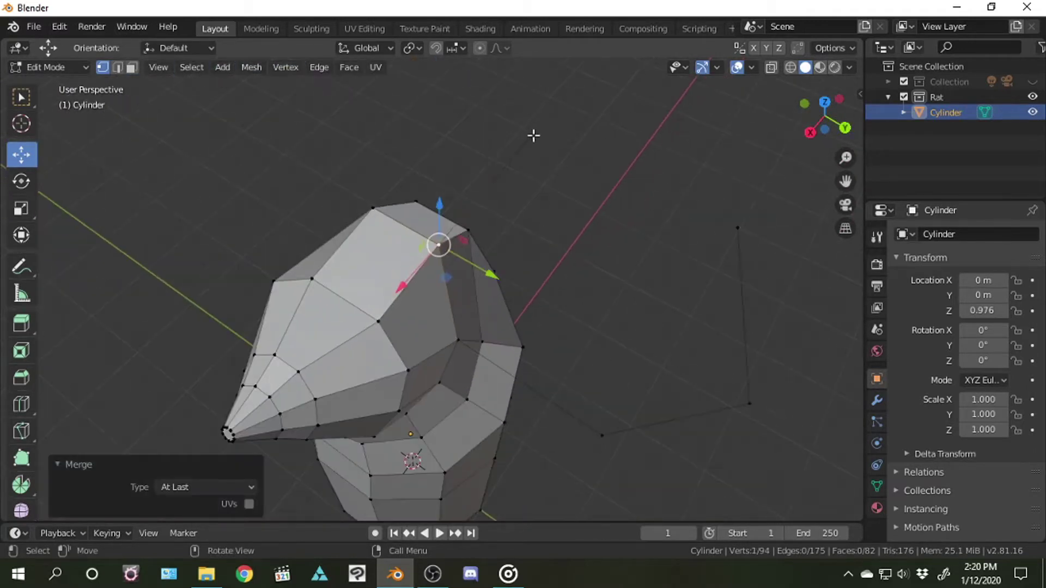
# Fill the six-vertex ear ring with a hexagonal face
pyautogui.keyDown('shift'); pyautogui.click(460, 339); pyautogui.keyUp('shift')
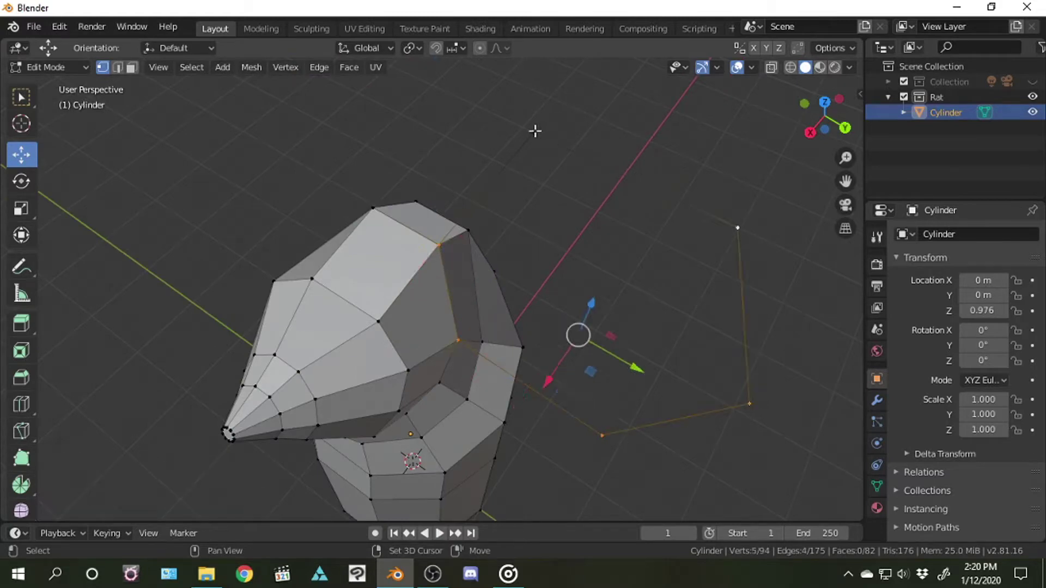
pyautogui.rightClick(596, 249)
pyautogui.click(597, 249)
pyautogui.moveTo(597, 249); pyautogui.dragTo(583, 332, button='middle')
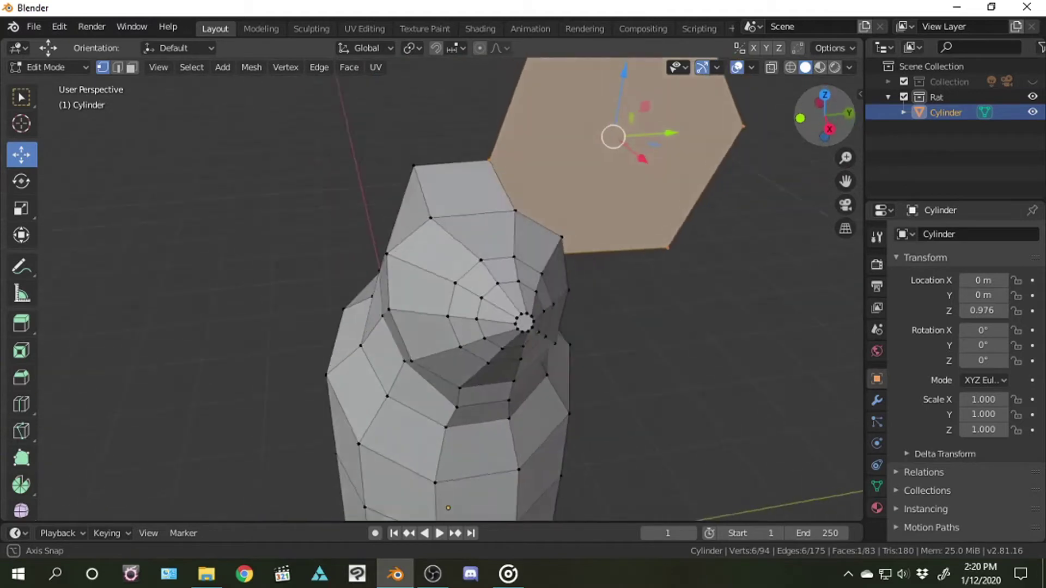
pyautogui.moveTo(704, 320); pyautogui.dragTo(30, 212, button='middle')
# Shrink the ear face to 0.515, return to Select Box and deselect everything
pyautogui.moveTo(446, 202)
pyautogui.mouseDown()
pyautogui.moveTo(516, 215)
pyautogui.moveTo(723, 163)
pyautogui.mouseUp()
pyautogui.moveTo(724, 163)
pyautogui.mouseDown(button='middle')
pyautogui.moveTo(708, 218)
pyautogui.moveTo(784, 164)
pyautogui.mouseUp(button='middle')
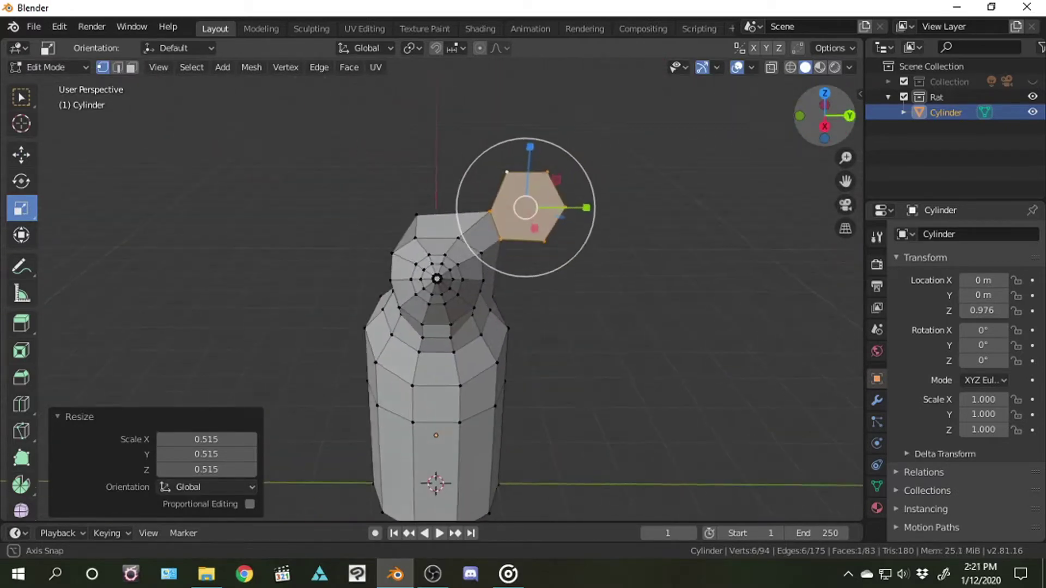
pyautogui.rightClick(538, 230)
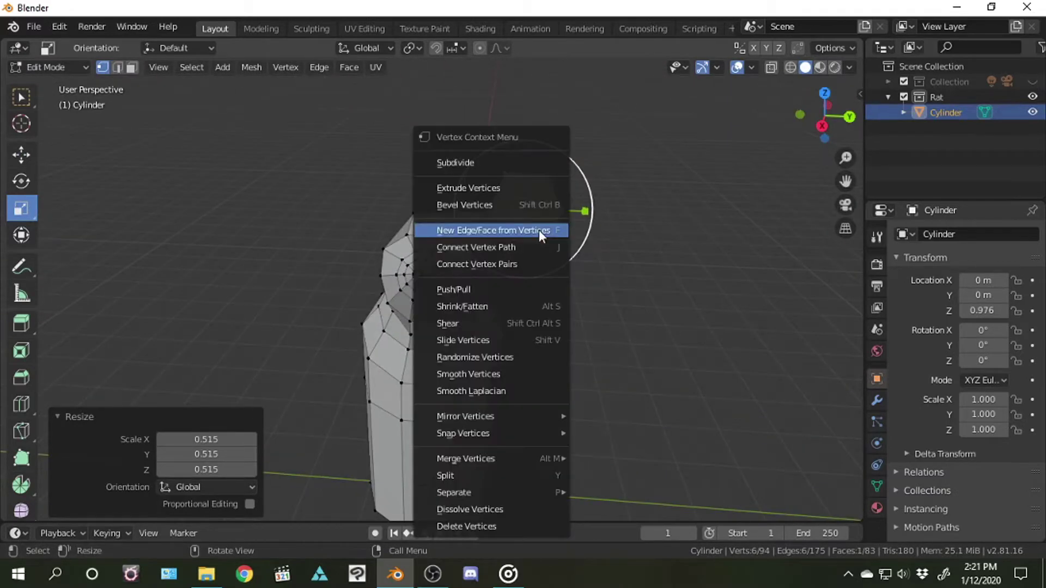
pyautogui.press('w')
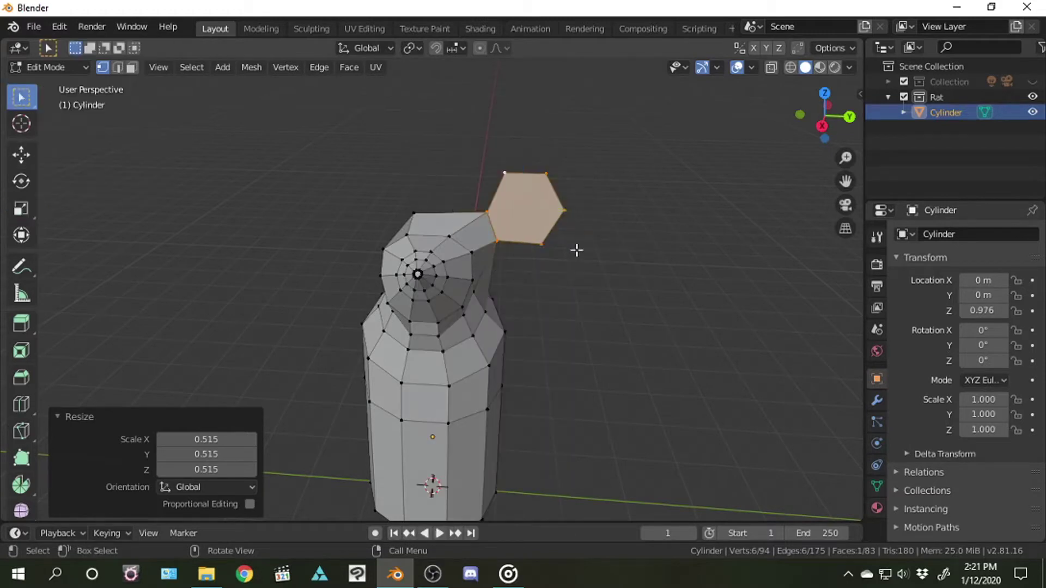
pyautogui.click(57, 26)
pyautogui.moveTo(91, 26)
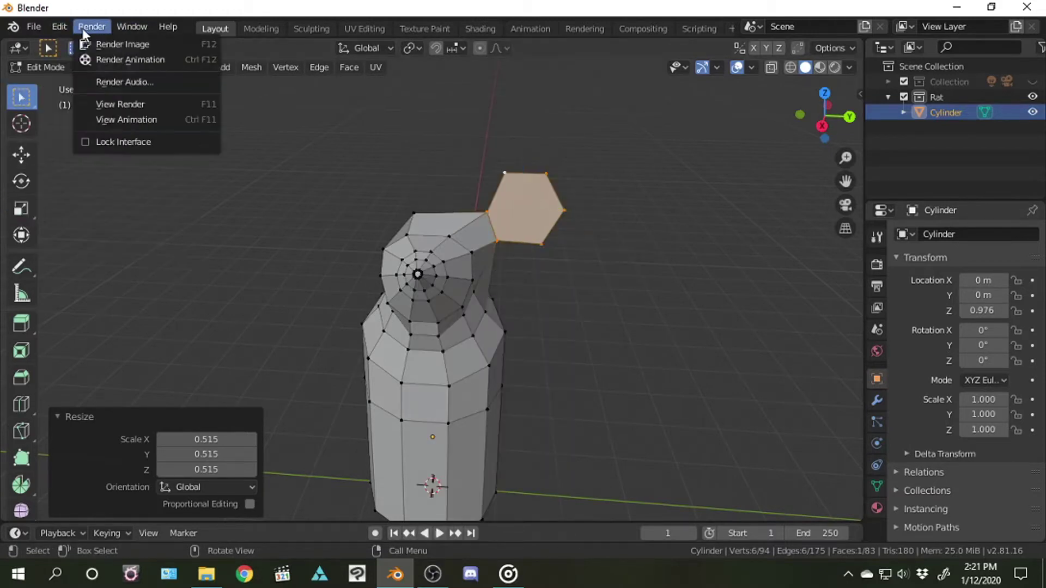
pyautogui.rightClick(554, 320)
pyautogui.click(536, 263)
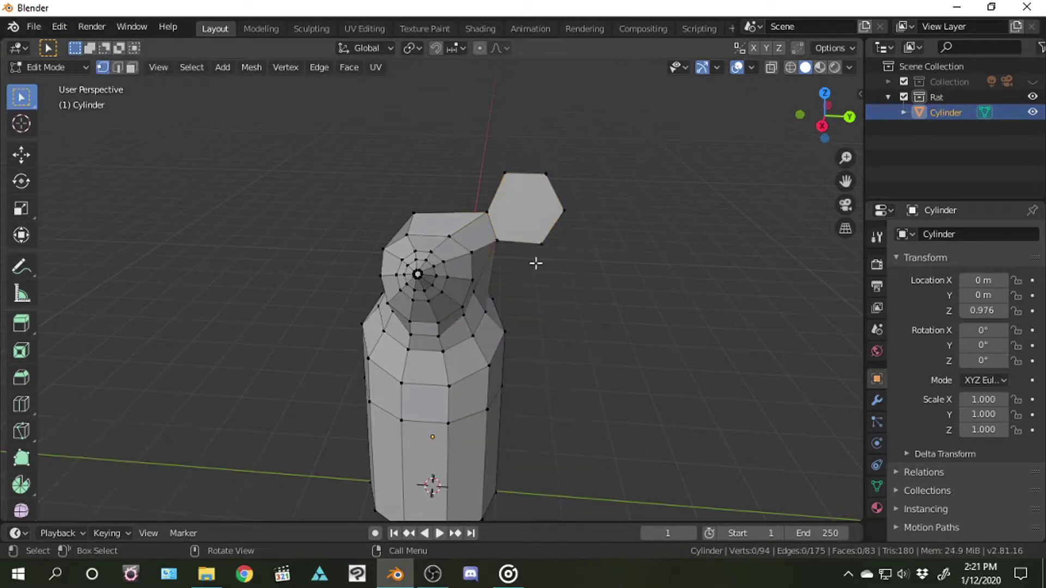
# Add a six-vertex circle, raise it 4.69 m and stand it upright
pyautogui.click(222, 67)
pyautogui.click(236, 111)
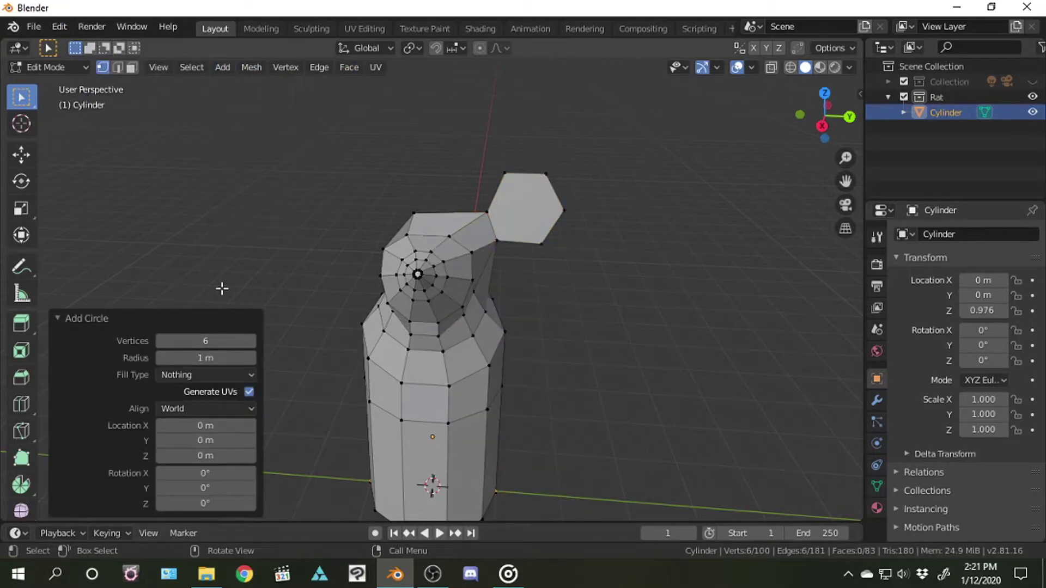
pyautogui.click(431, 188)
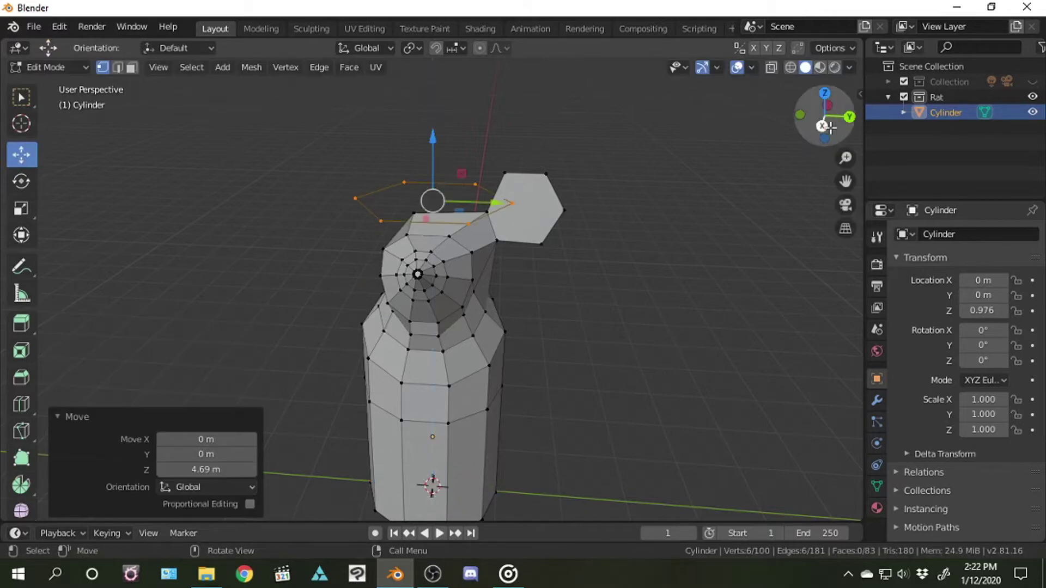
pyautogui.moveTo(823, 117); pyautogui.dragTo(812, 131)
pyautogui.moveTo(441, 199); pyautogui.dragTo(415, 234)
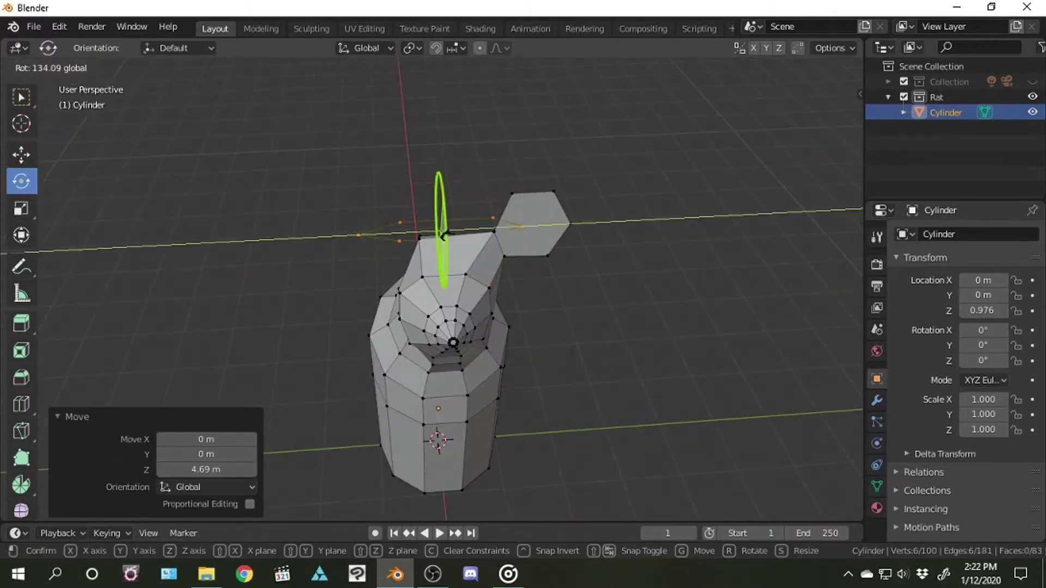
pyautogui.moveTo(825, 116); pyautogui.dragTo(833, 126)
# Shift the new ring 0.862 m along X beside the head
pyautogui.click(21, 154)
pyautogui.press('g')
pyautogui.press('x')
pyautogui.press('Return')
pyautogui.press('g')
pyautogui.press('x')
pyautogui.click(432, 194)
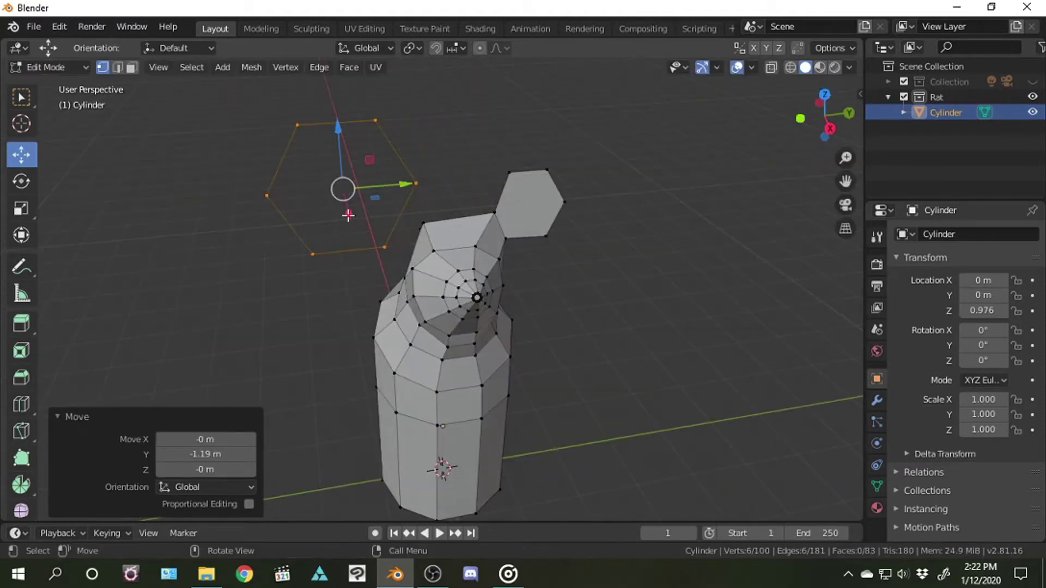
pyautogui.moveTo(382, 191); pyautogui.dragTo(428, 182, button='middle')
pyautogui.scroll(4, 428, 182)
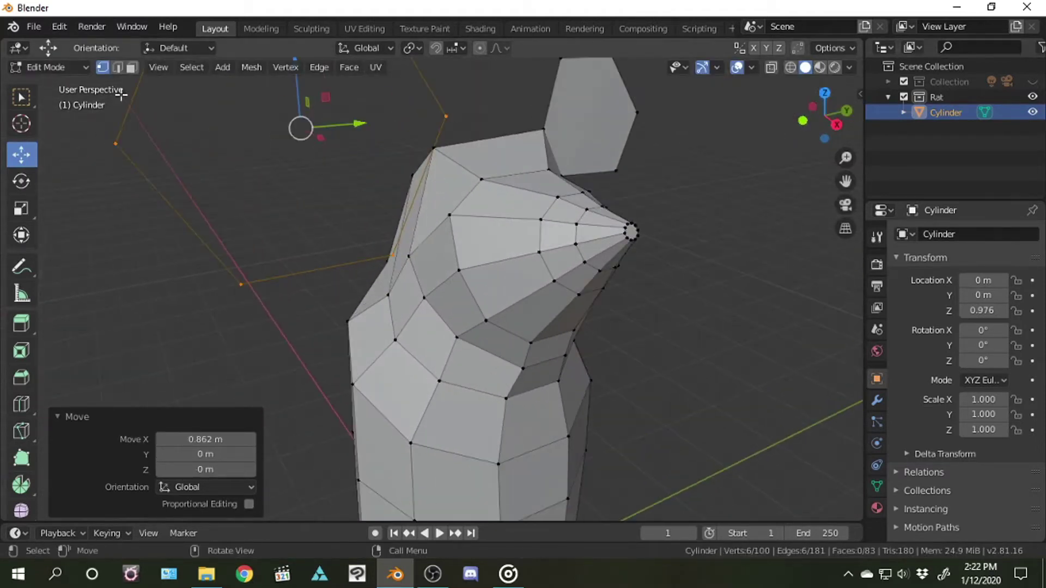
# Delete an edge at the top of the head
pyautogui.click(442, 120)
pyautogui.press('2')
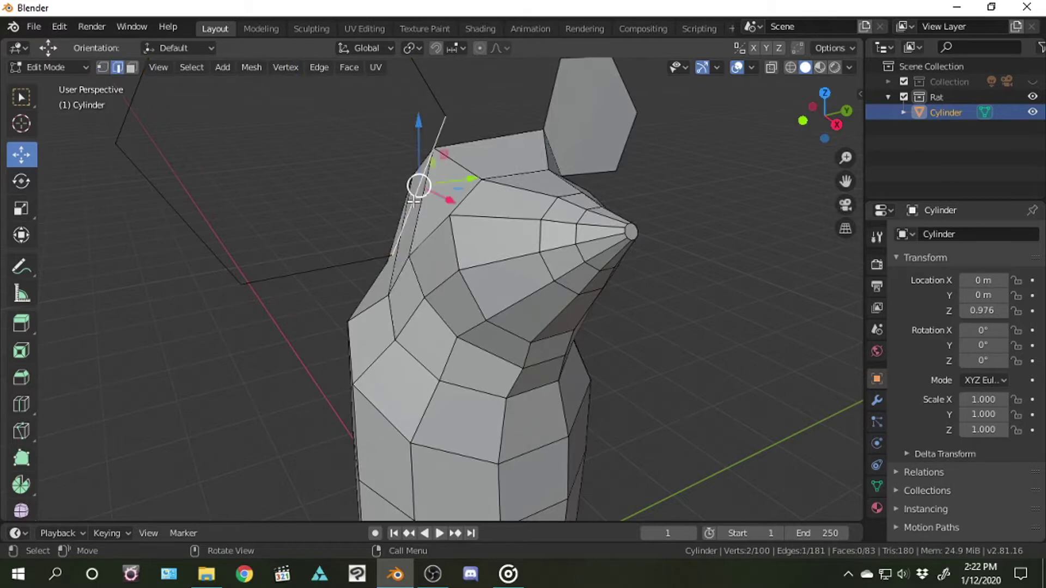
pyautogui.rightClick(413, 201)
pyautogui.press('Escape')
pyautogui.press('x')
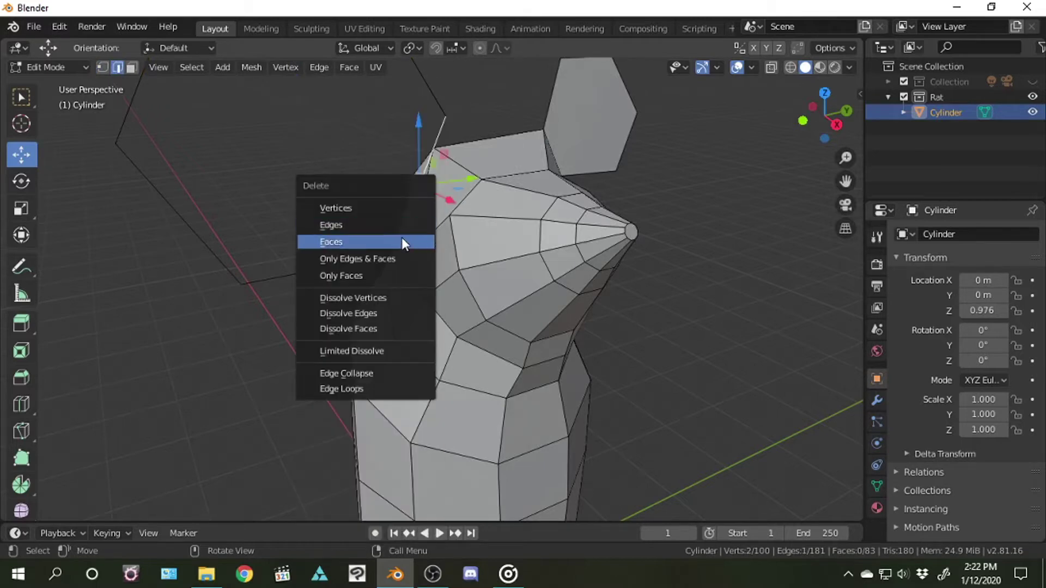
pyautogui.click(403, 242)
# Merge the selected head vertices at the last one
pyautogui.click(103, 68)
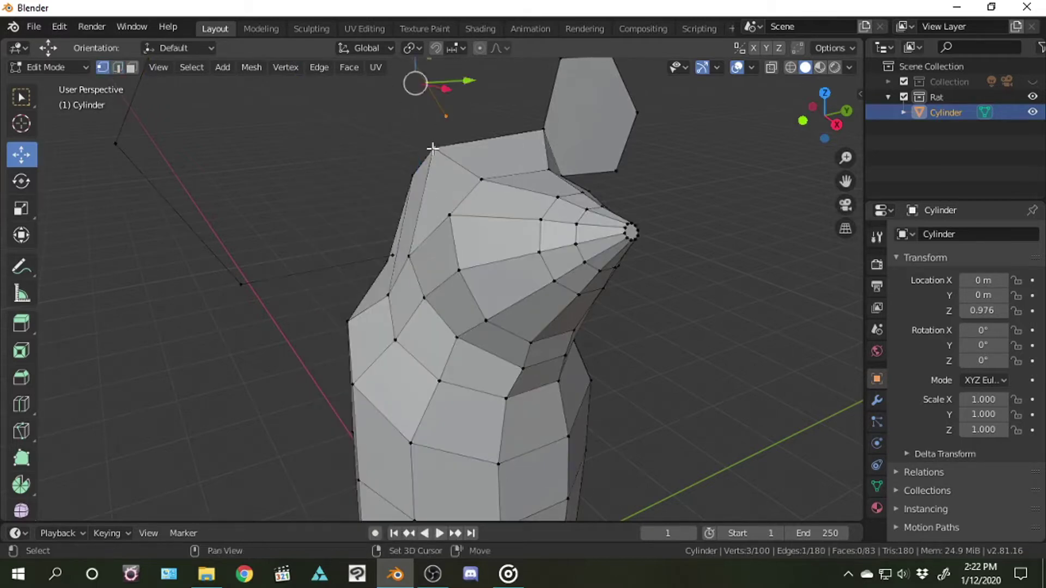
pyautogui.click(285, 67)
pyautogui.click(319, 303)
pyautogui.click(403, 261)
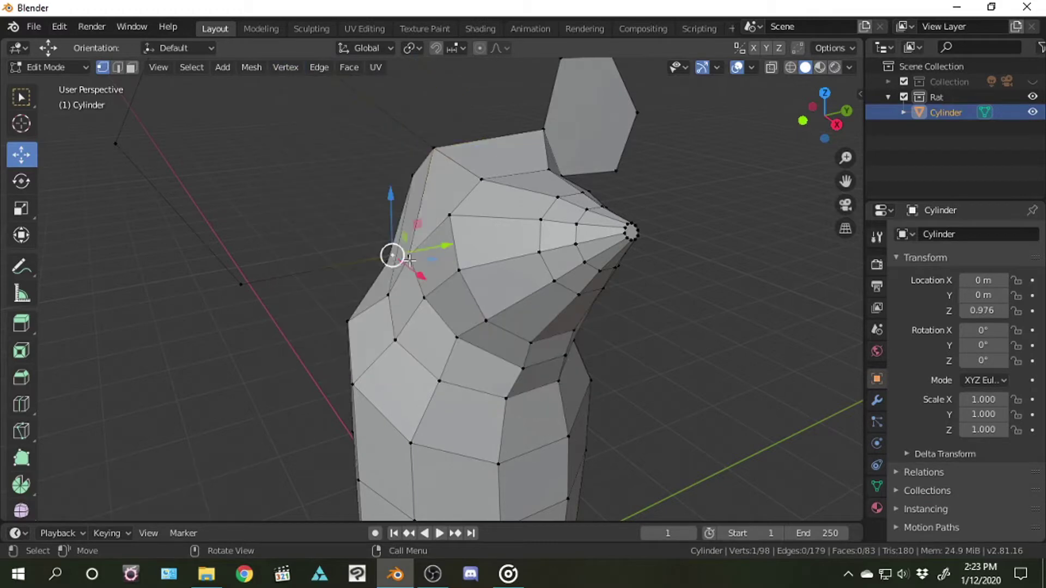
# Merge a ring corner onto the head's left side, then undo that merge
pyautogui.click(410, 260)
pyautogui.scroll(6, 407, 267)
pyautogui.keyDown('shift'); pyautogui.click(347, 168); pyautogui.keyUp('shift')
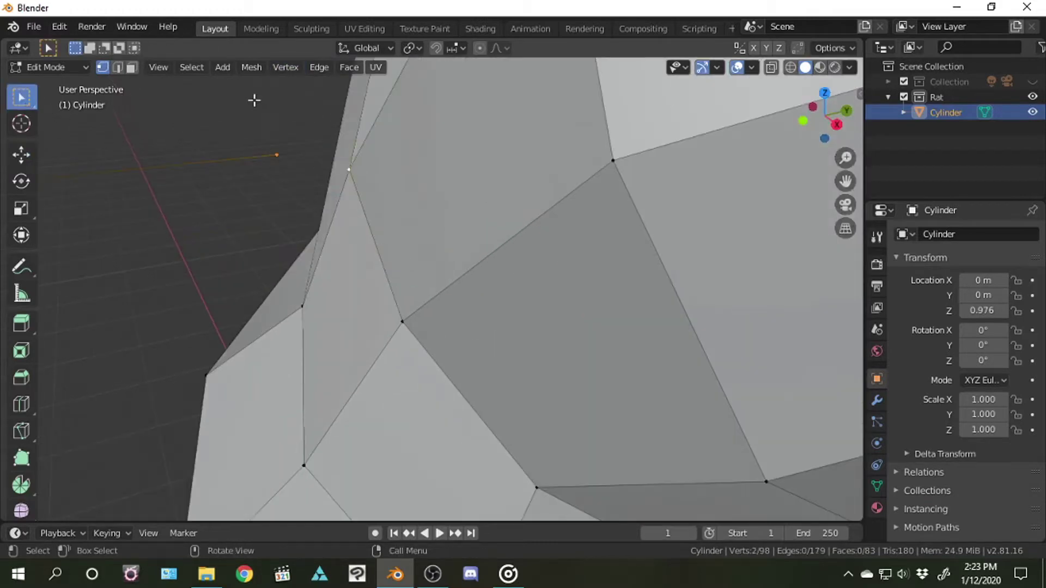
pyautogui.click(285, 67)
pyautogui.click(480, 321)
pyautogui.scroll(-6, 448, 202)
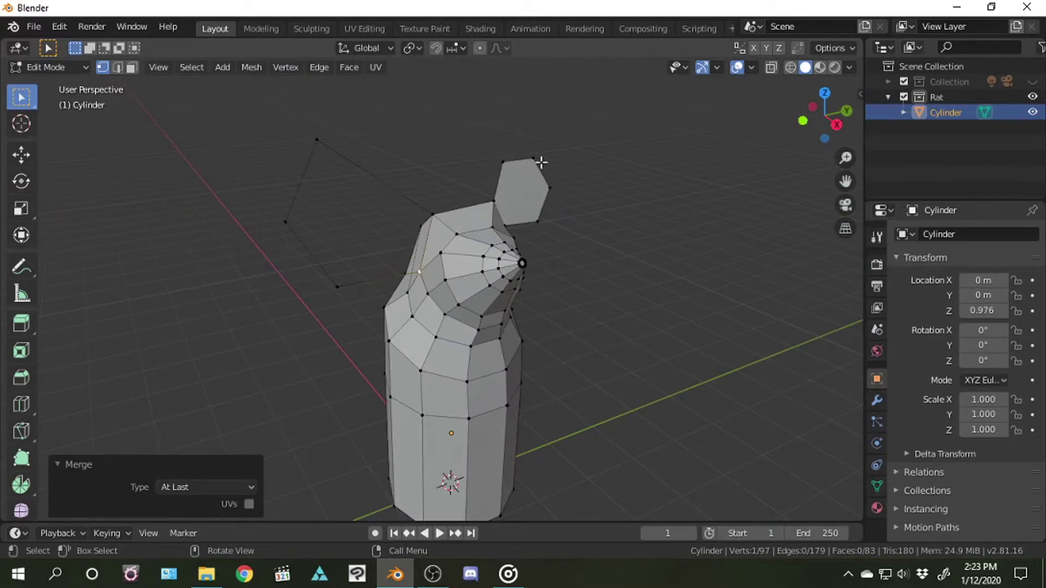
pyautogui.moveTo(839, 127); pyautogui.dragTo(682, 182)
pyautogui.hotkey('ctrl', 'z')
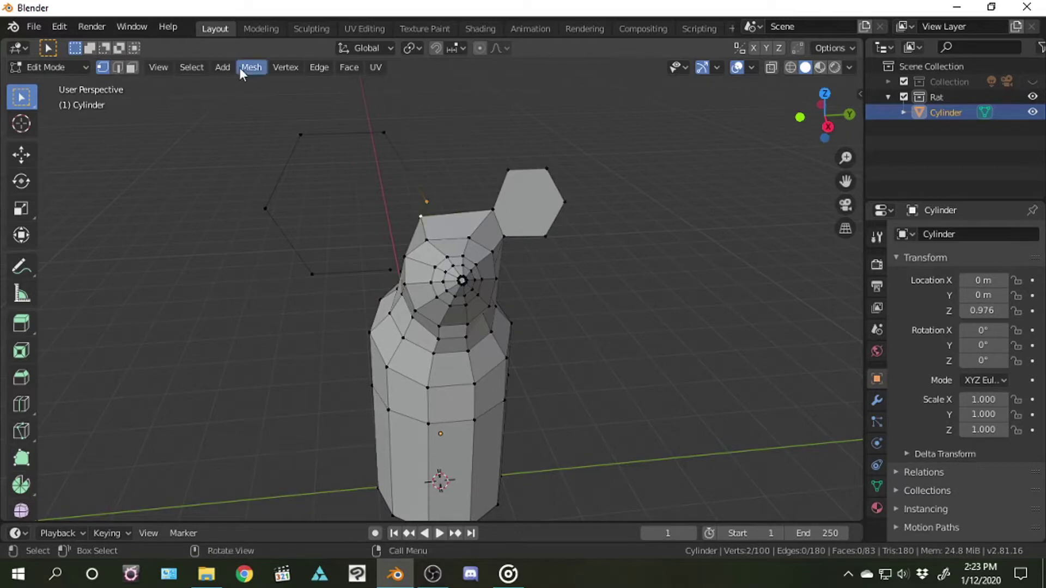
# Merge two ring corners onto the head with Merge At Last
pyautogui.click(285, 67)
pyautogui.click(512, 320)
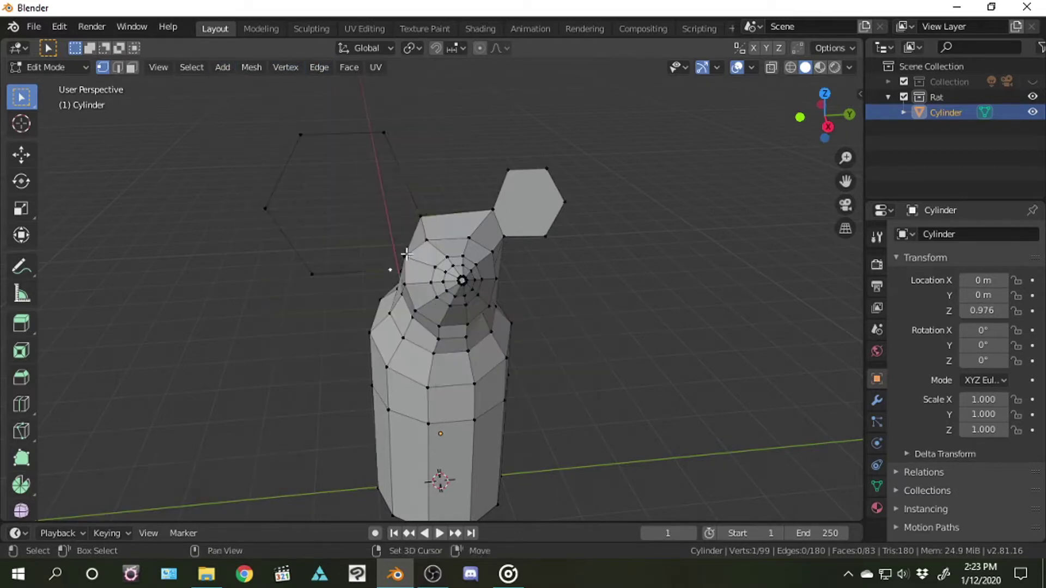
pyautogui.click(286, 67)
pyautogui.click(484, 315)
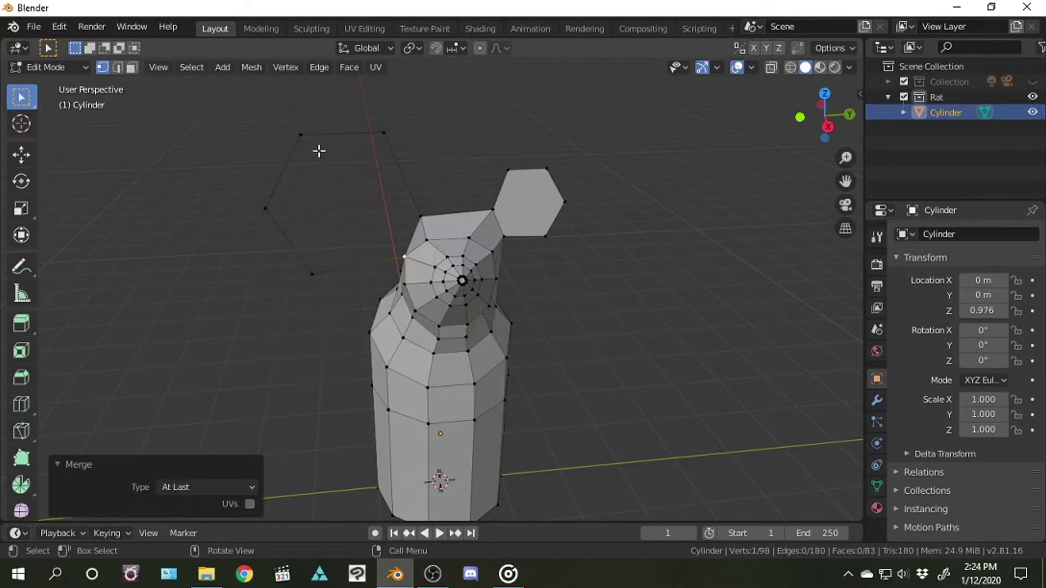
# Fill the ring into an ear face joined to the head and scale it to 0.755
pyautogui.keyDown('shift'); pyautogui.click(426, 213); pyautogui.keyUp('shift')
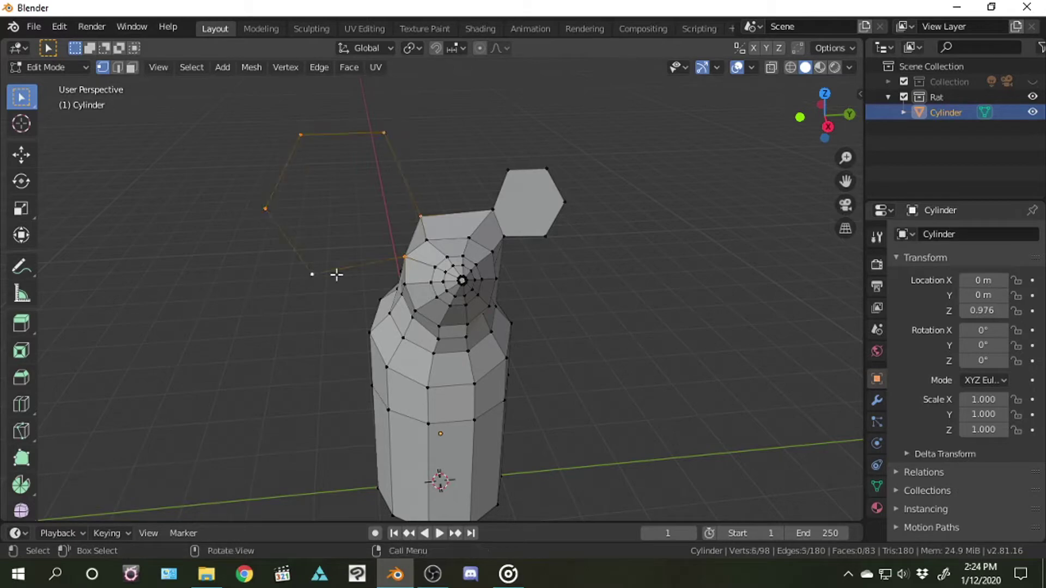
pyautogui.rightClick(337, 274)
pyautogui.press('Escape')
pyautogui.rightClick(325, 274)
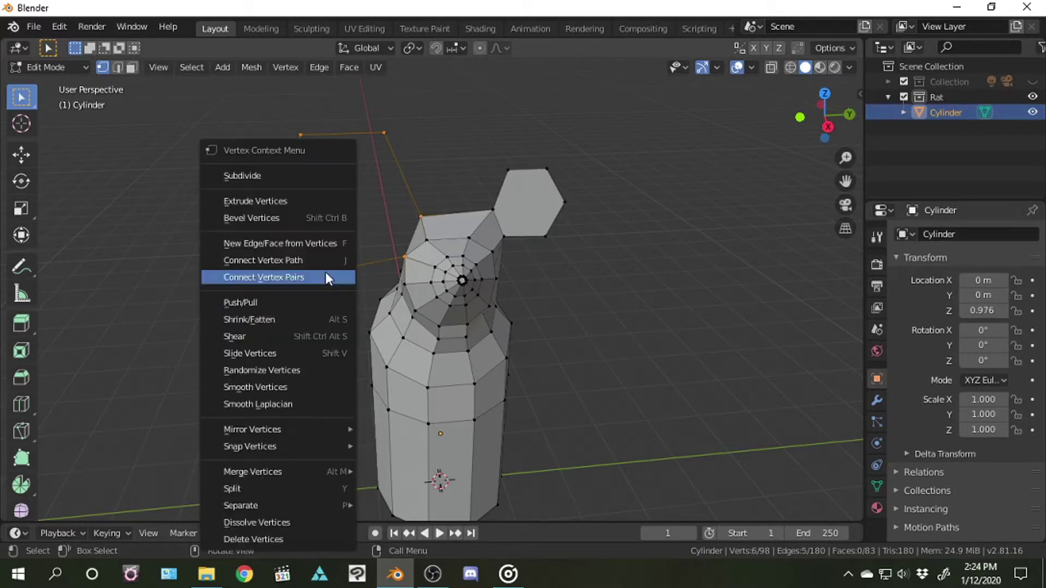
pyautogui.click(302, 243)
pyautogui.scroll(2, 559, 179)
pyautogui.press('s')
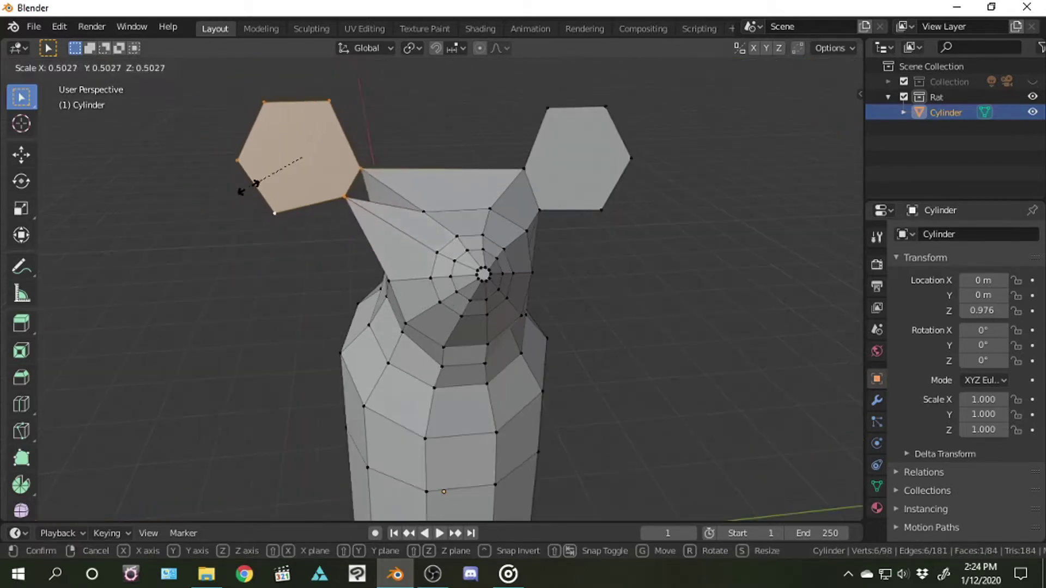
pyautogui.click(207, 174)
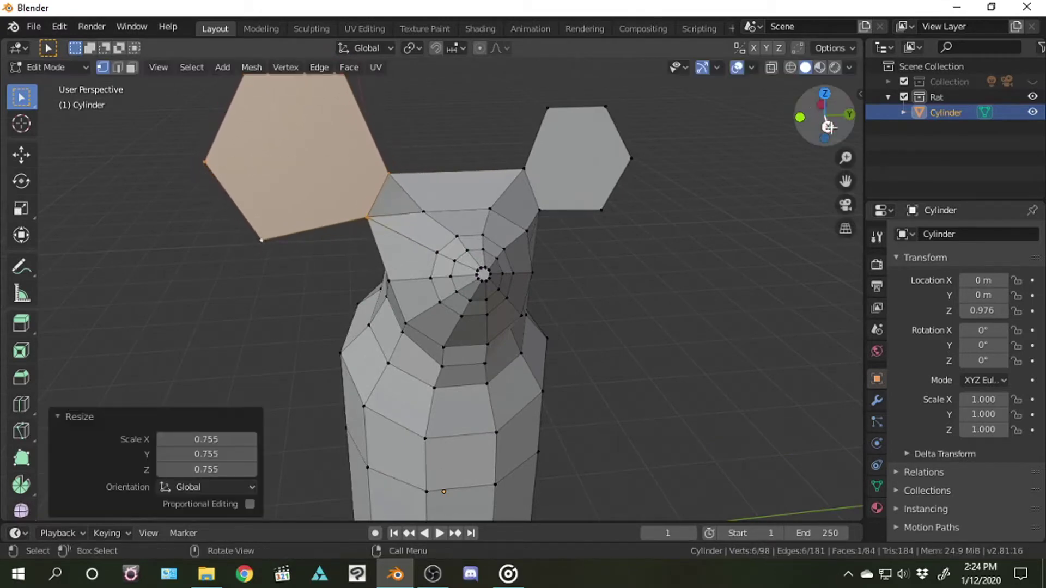
pyautogui.moveTo(829, 121)
pyautogui.mouseDown()
pyautogui.moveTo(834, 109)
pyautogui.moveTo(820, 123)
pyautogui.moveTo(833, 109)
pyautogui.moveTo(826, 116)
pyautogui.mouseUp()
# Delete the left ear flap's edges, faces and leftover face
pyautogui.press('x')
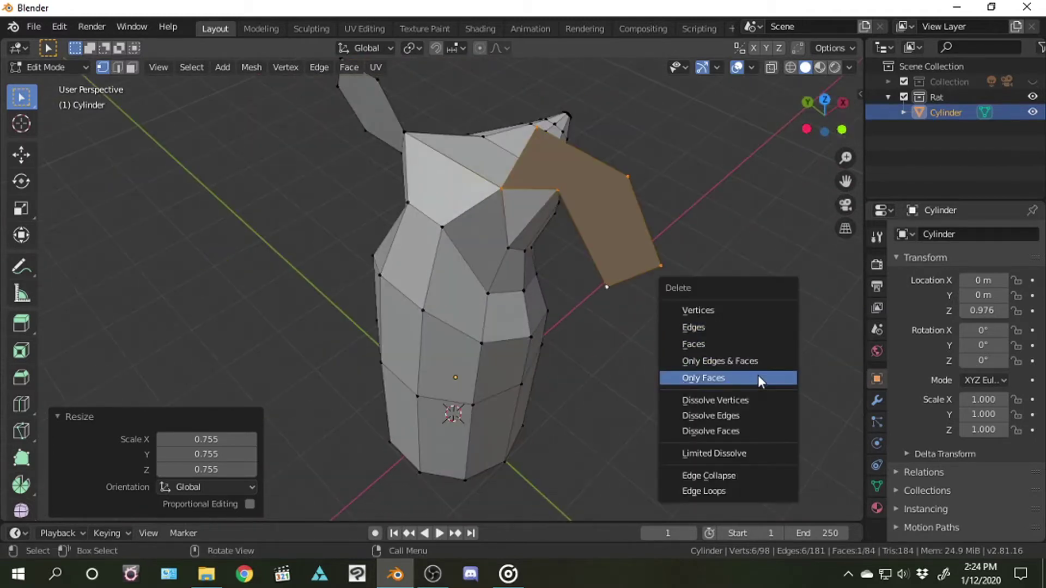
pyautogui.press('x')
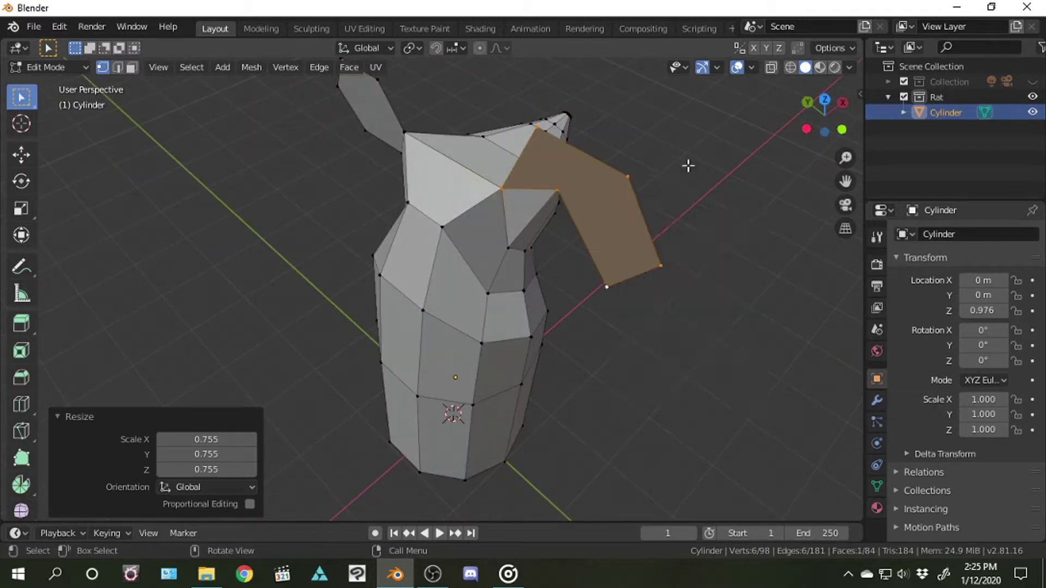
pyautogui.click(633, 247)
pyautogui.click(554, 188)
pyautogui.press('x')
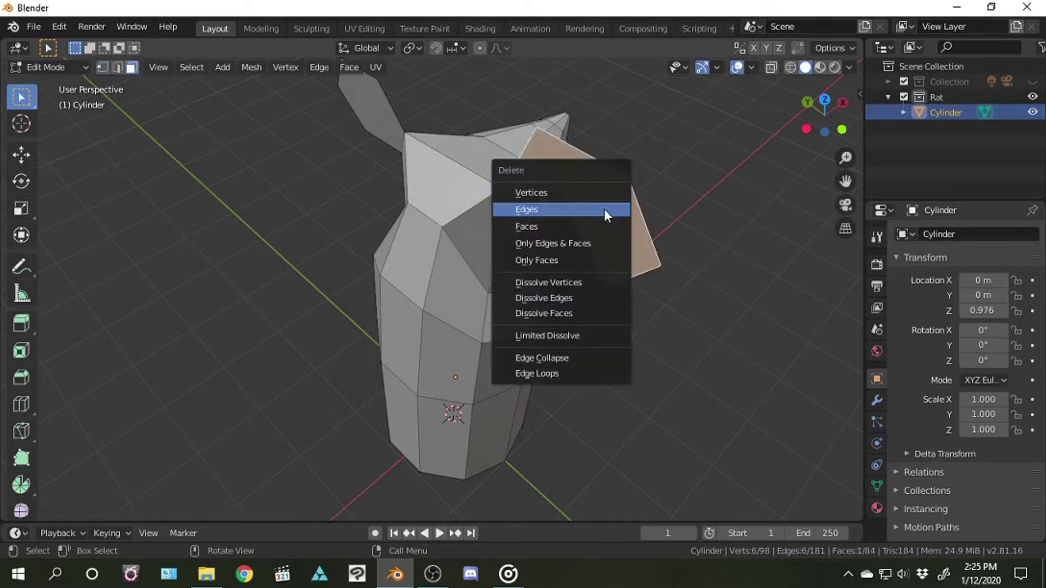
pyautogui.click(596, 243)
pyautogui.rightClick(367, 117)
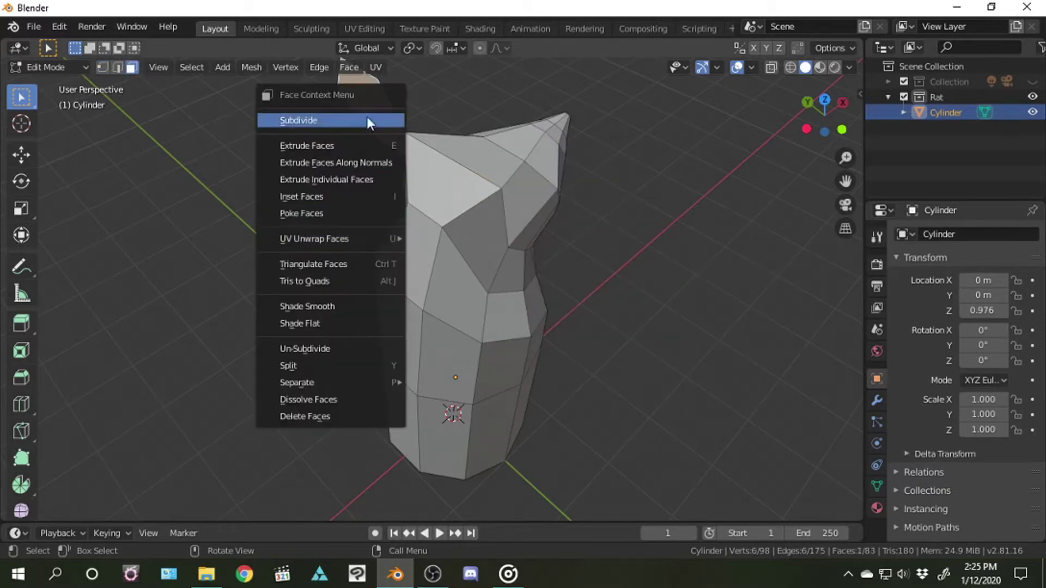
pyautogui.click(330, 414)
pyautogui.moveTo(330, 414)
pyautogui.mouseDown(button='middle')
pyautogui.moveTo(392, 376)
pyautogui.moveTo(414, 381)
pyautogui.moveTo(749, 166)
pyautogui.mouseUp(button='middle')
pyautogui.moveTo(760, 121)
pyautogui.mouseDown(button='middle')
pyautogui.moveTo(520, 224)
pyautogui.moveTo(599, 245)
pyautogui.moveTo(164, 207)
pyautogui.mouseUp(button='middle')
# Rotate a face on top of the head -2.34° about Z
pyautogui.click(521, 224)
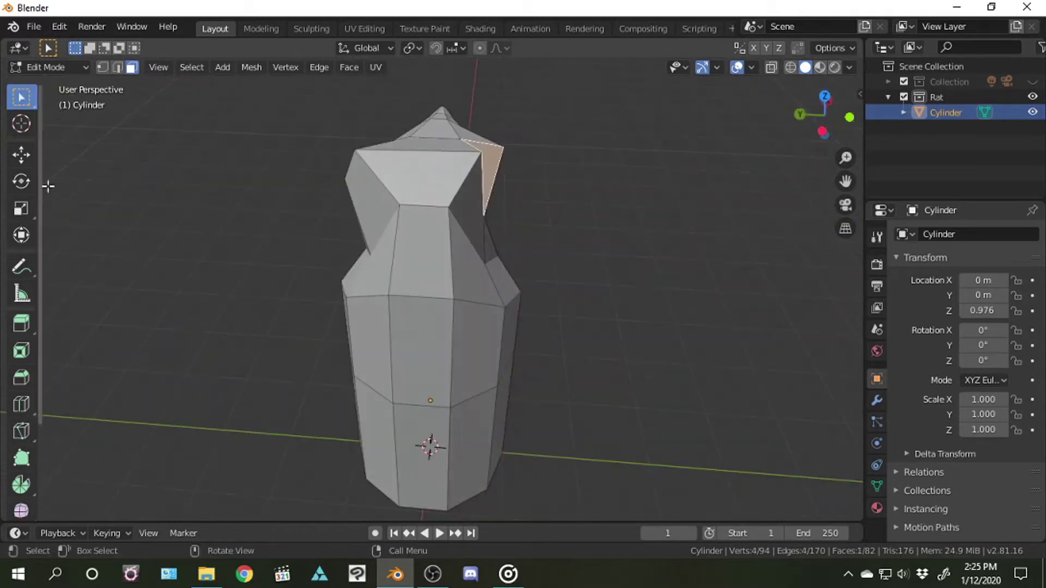
pyautogui.click(21, 181)
pyautogui.moveTo(532, 128); pyautogui.dragTo(534, 132)
pyautogui.moveTo(538, 173); pyautogui.dragTo(509, 168)
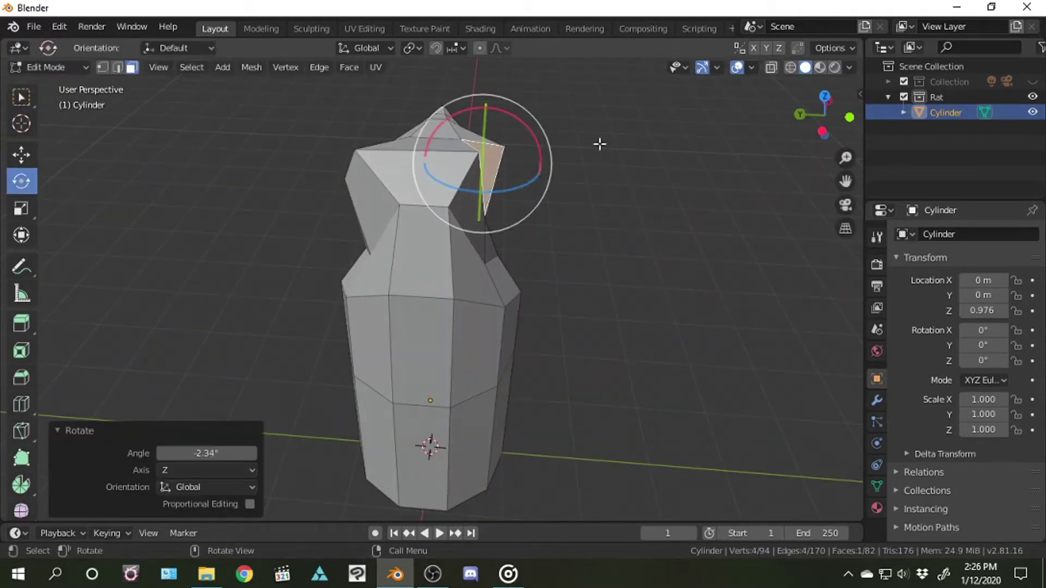
pyautogui.scroll(3, 600, 145)
pyautogui.moveTo(600, 145)
pyautogui.mouseDown(button='middle')
pyautogui.moveTo(490, 190)
pyautogui.moveTo(708, 213)
pyautogui.mouseUp(button='middle')
# Raise the rotated head face by 0.26 m
pyautogui.moveTo(545, 272); pyautogui.dragTo(578, 262, button='middle')
pyautogui.click(21, 154)
pyautogui.moveTo(570, 163); pyautogui.dragTo(510, 139)
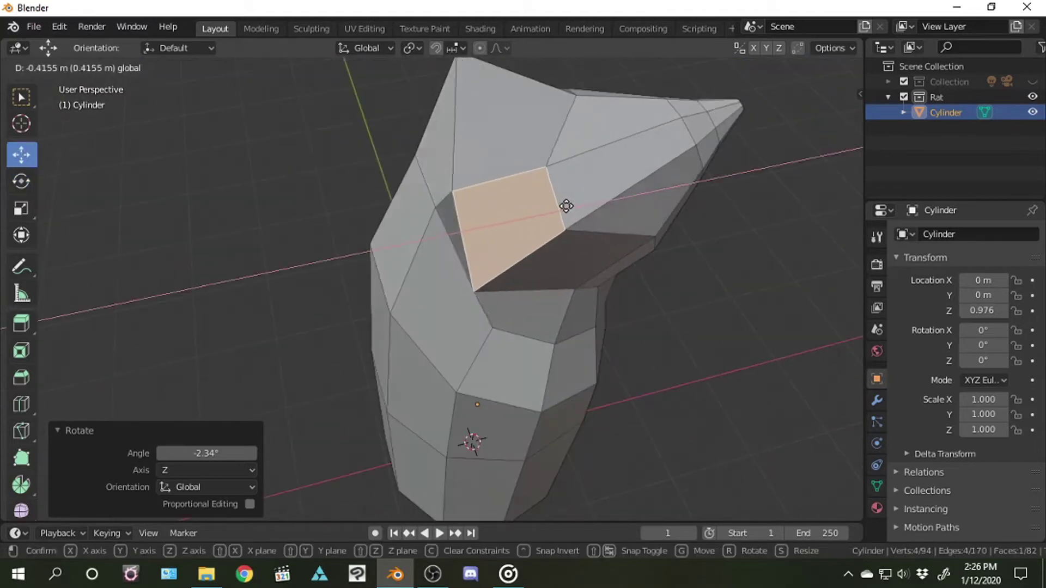
pyautogui.moveTo(544, 174); pyautogui.dragTo(576, 146, button='middle')
# Delete a head face, then slide the large top face 0.199 m along X
pyautogui.rightClick(524, 126)
pyautogui.press('Escape')
pyautogui.press('x')
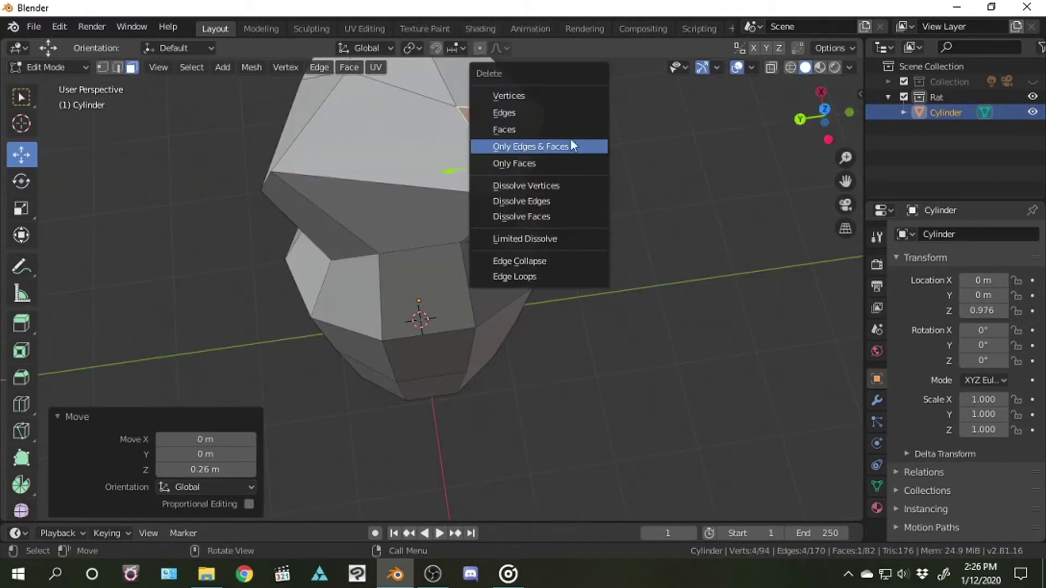
pyautogui.click(545, 164)
pyautogui.moveTo(567, 129)
pyautogui.mouseDown(button='middle')
pyautogui.moveTo(474, 451)
pyautogui.moveTo(476, 493)
pyautogui.moveTo(442, 194)
pyautogui.mouseUp(button='middle')
pyautogui.click(442, 195)
pyautogui.moveTo(821, 106); pyautogui.dragTo(773, 131)
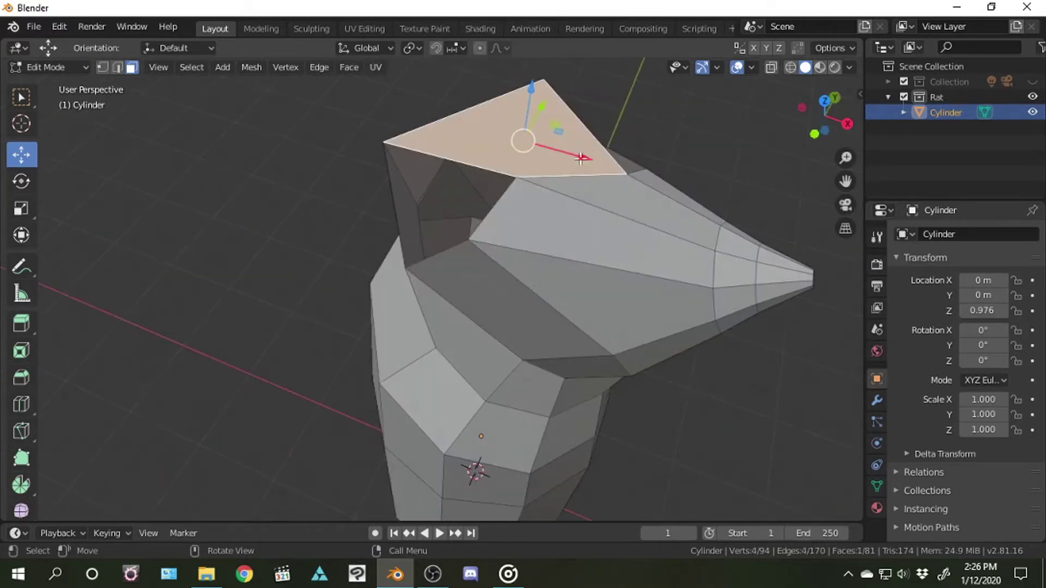
pyautogui.moveTo(599, 163); pyautogui.dragTo(644, 156)
# Tilt the top face 24.2° about X, slide it -0.0634 m on Y, turn it 17.8° about Z
pyautogui.moveTo(844, 124); pyautogui.dragTo(834, 117)
pyautogui.click(829, 111)
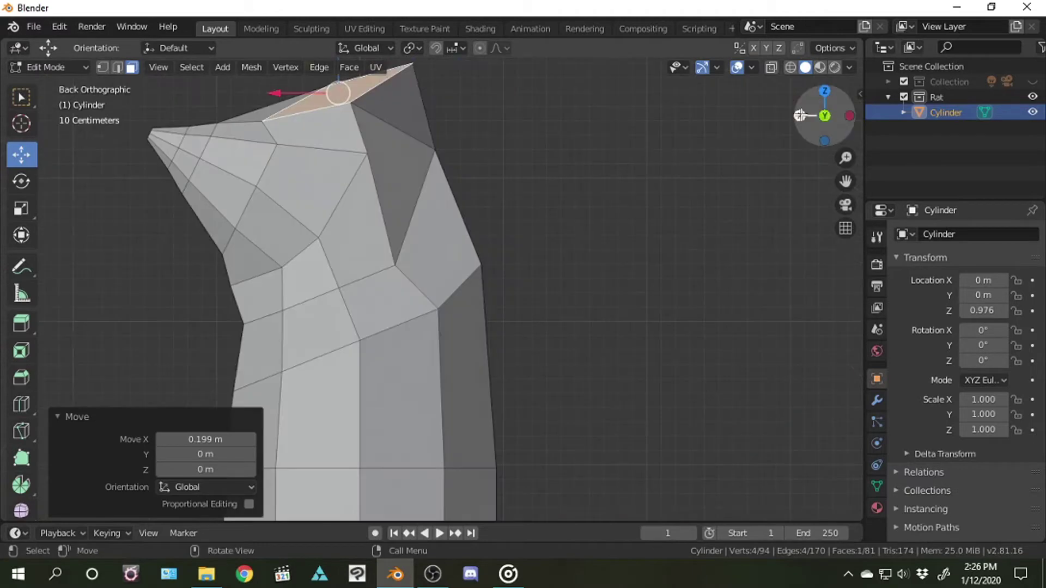
pyautogui.moveTo(846, 182); pyautogui.dragTo(846, 218)
pyautogui.moveTo(824, 116)
pyautogui.mouseDown()
pyautogui.moveTo(507, 240)
pyautogui.moveTo(551, 240)
pyautogui.mouseUp()
pyautogui.moveTo(834, 110); pyautogui.dragTo(828, 117)
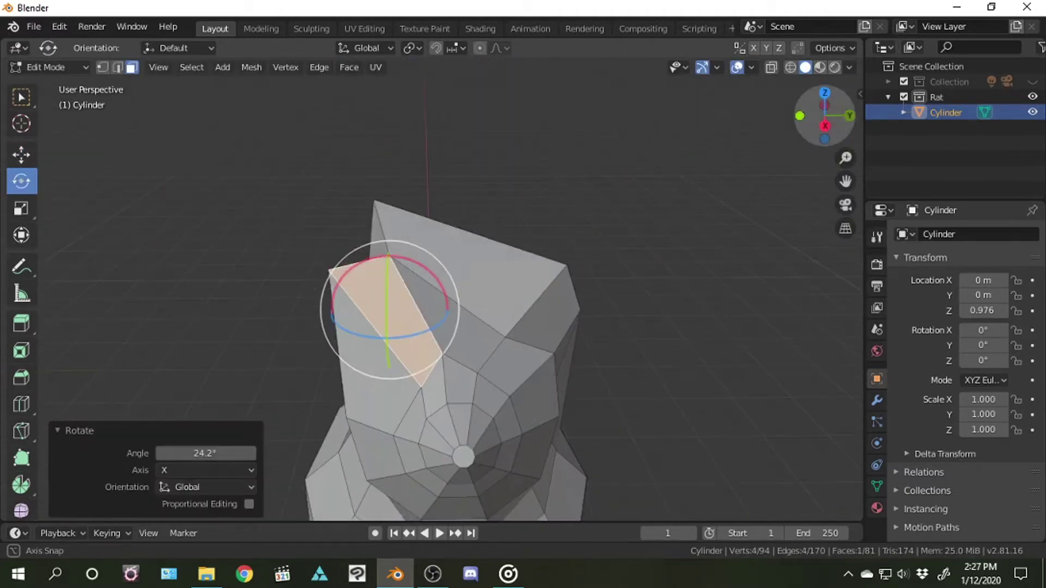
pyautogui.click(21, 154)
pyautogui.click(389, 266)
pyautogui.moveTo(392, 319); pyautogui.dragTo(441, 322)
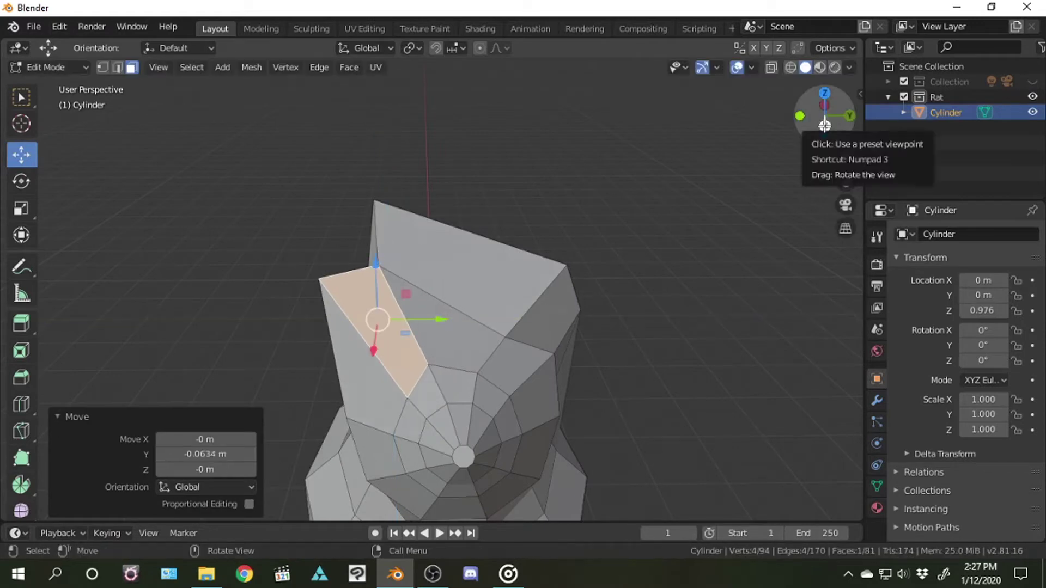
pyautogui.moveTo(829, 106)
pyautogui.mouseDown()
pyautogui.moveTo(850, 117)
pyautogui.moveTo(407, 213)
pyautogui.moveTo(461, 217)
pyautogui.moveTo(490, 250)
pyautogui.moveTo(523, 226)
pyautogui.mouseUp()
pyautogui.press('KP_7')
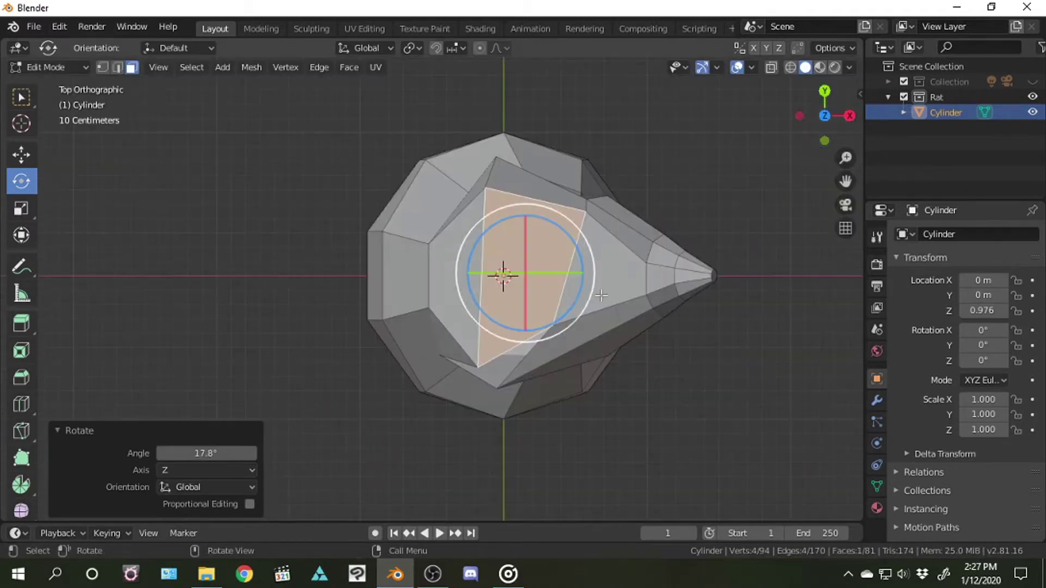
# Squeeze the thin face below the snout to 0.781 along X
pyautogui.click(21, 154)
pyautogui.click(597, 329)
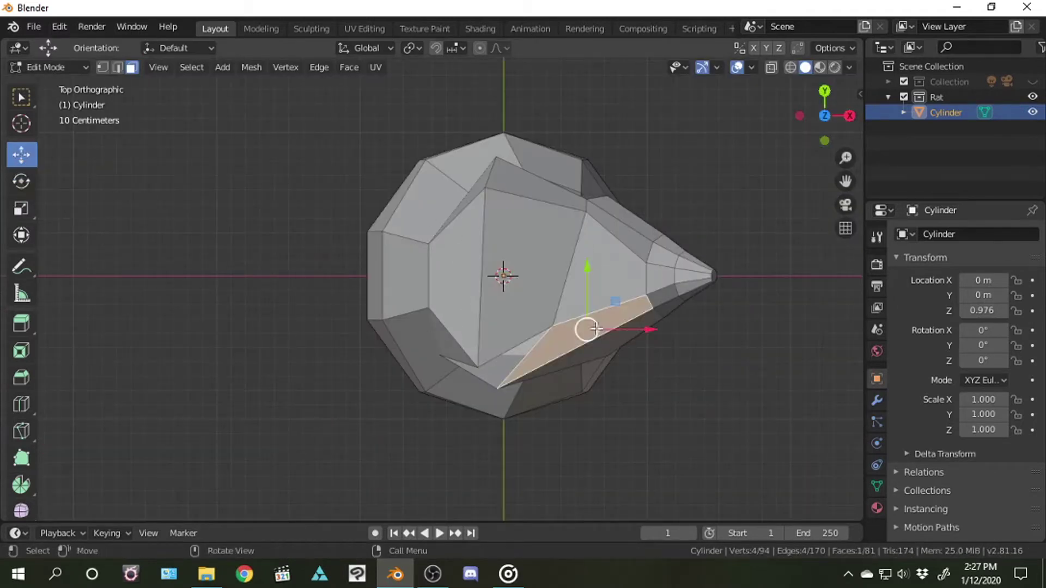
pyautogui.moveTo(648, 330); pyautogui.dragTo(627, 331)
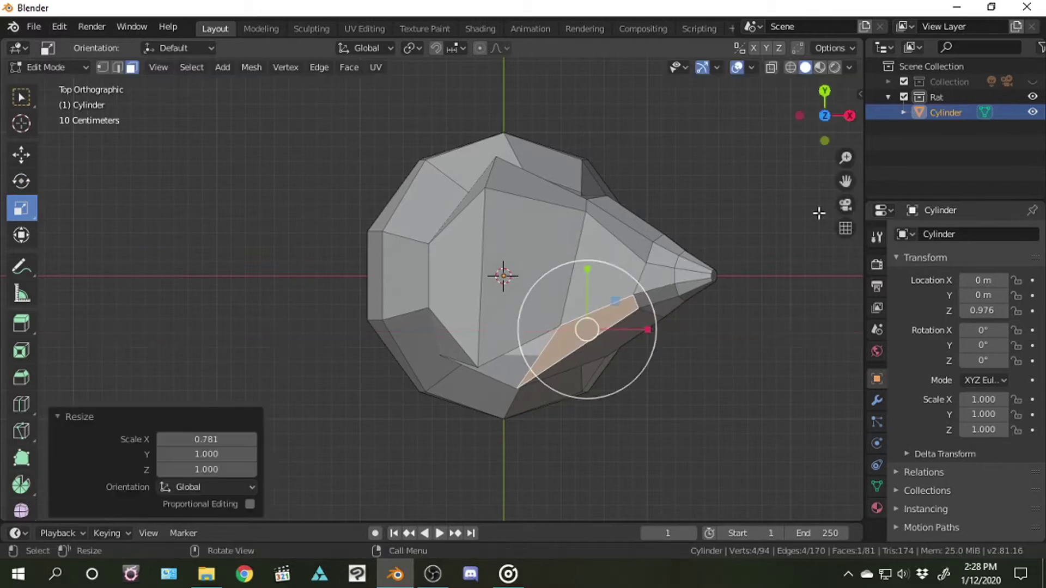
pyautogui.moveTo(825, 115)
pyautogui.mouseDown()
pyautogui.moveTo(801, 130)
pyautogui.moveTo(834, 112)
pyautogui.moveTo(817, 117)
pyautogui.mouseUp()
# Move a vertex on the side of the head -0.271 m along Y
pyautogui.click(699, 178)
pyautogui.click(479, 297)
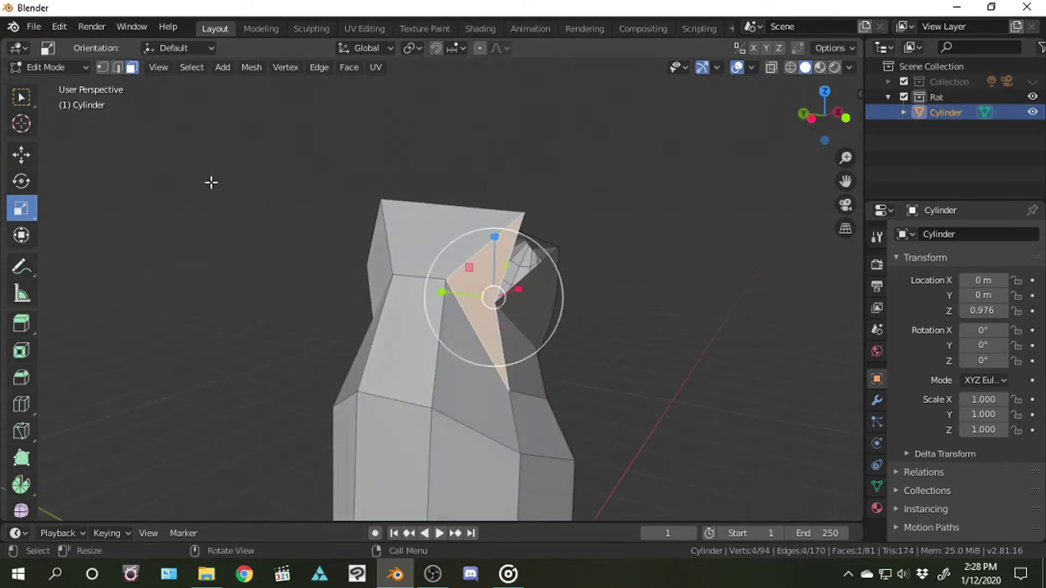
pyautogui.click(20, 154)
pyautogui.moveTo(444, 298); pyautogui.dragTo(444, 292)
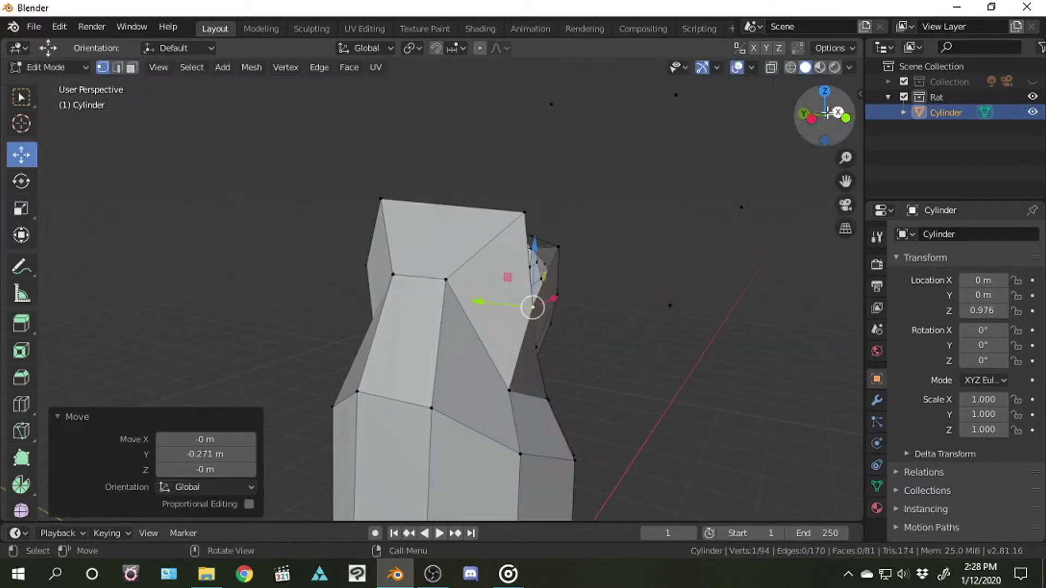
# From the left side view, raise the head's top-right corner vertex by 0.0805 m
pyautogui.click(812, 119)
pyautogui.moveTo(538, 261); pyautogui.dragTo(547, 240)
pyautogui.click(510, 212)
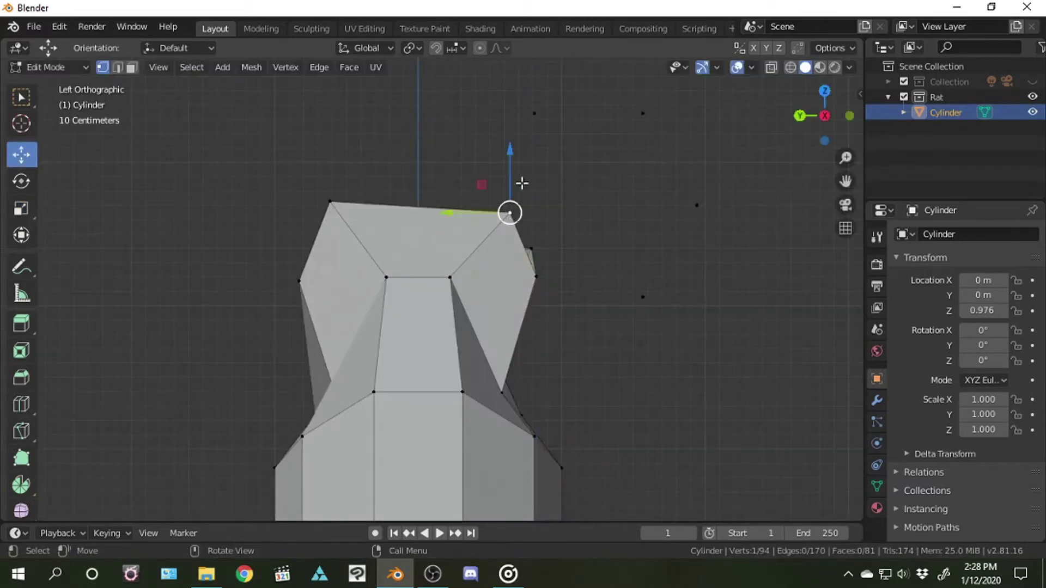
pyautogui.moveTo(509, 162); pyautogui.dragTo(507, 152)
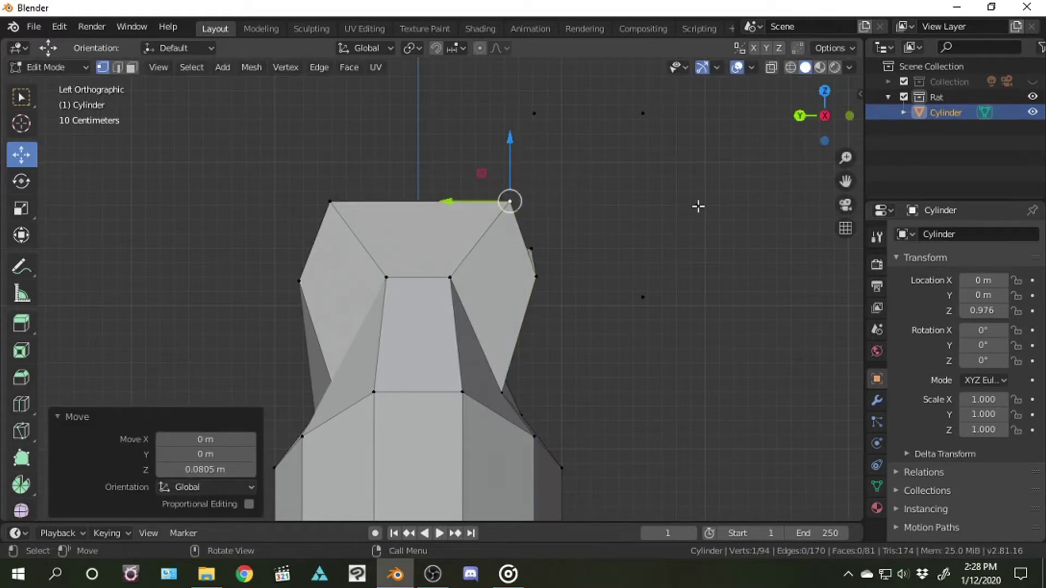
# Delete the four side vertices of the head to leave an opening
pyautogui.click(698, 206)
pyautogui.press('x')
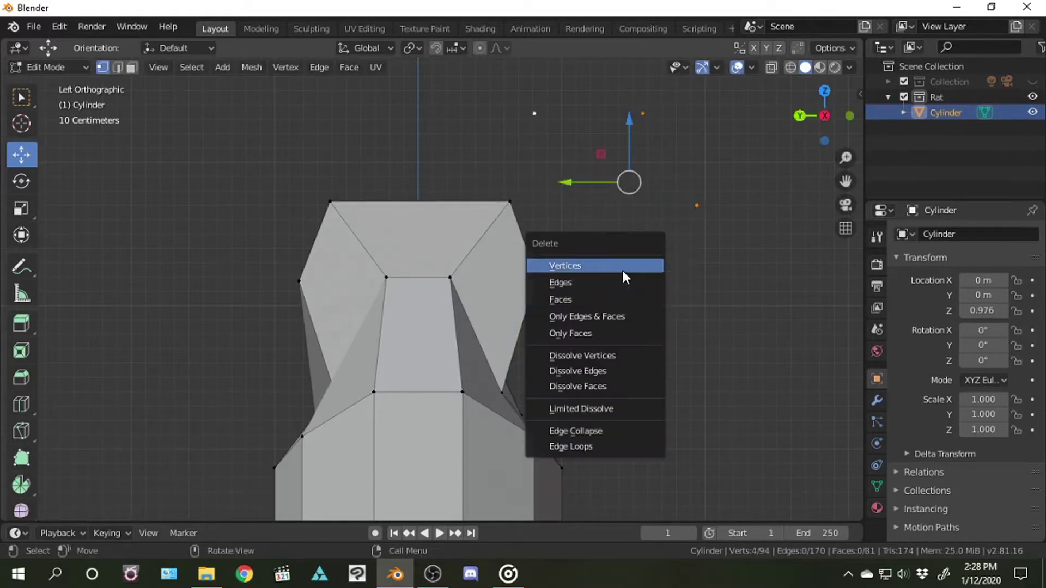
pyautogui.click(623, 267)
# Shift a vertex on the opening's edge along the X axis
pyautogui.moveTo(825, 123); pyautogui.dragTo(807, 117)
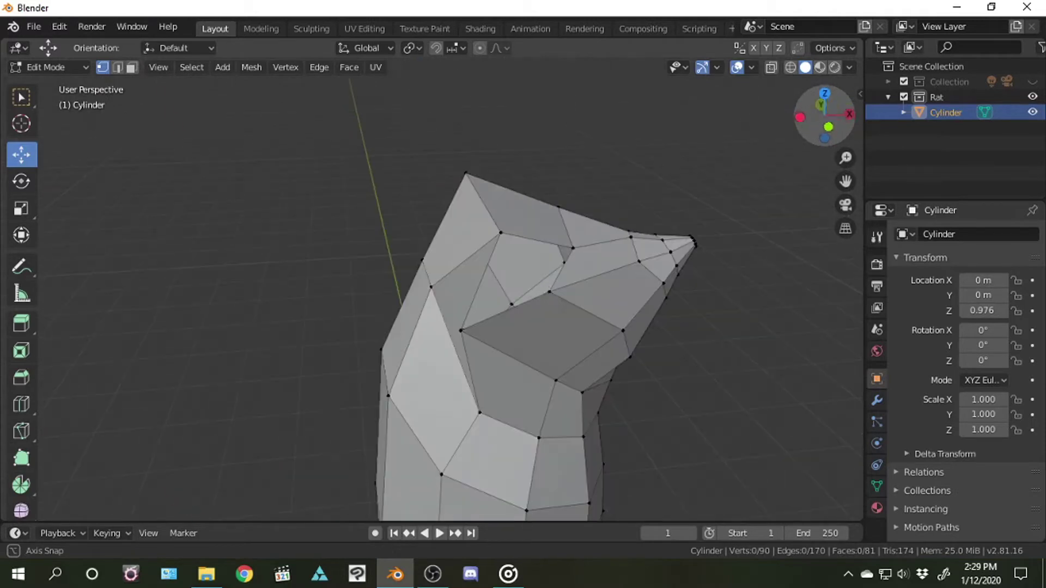
pyautogui.press('g')
pyautogui.click(592, 287)
pyautogui.click(461, 330)
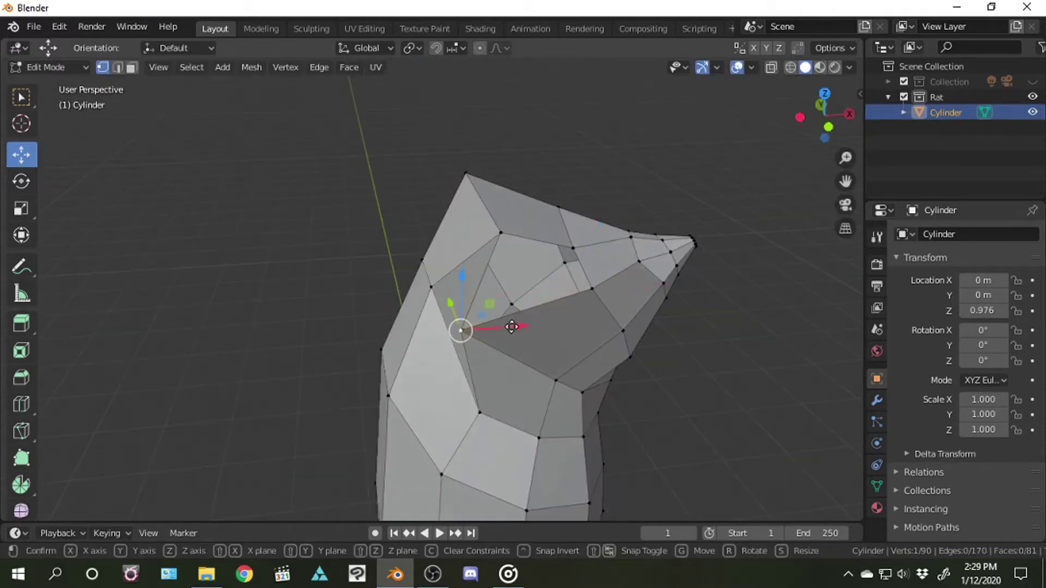
pyautogui.press('g')
pyautogui.press('x')
pyautogui.click(555, 315)
# Slide a vertex beside the opening along the Y axis
pyautogui.moveTo(555, 315); pyautogui.dragTo(321, 292, button='middle')
pyautogui.click(308, 284)
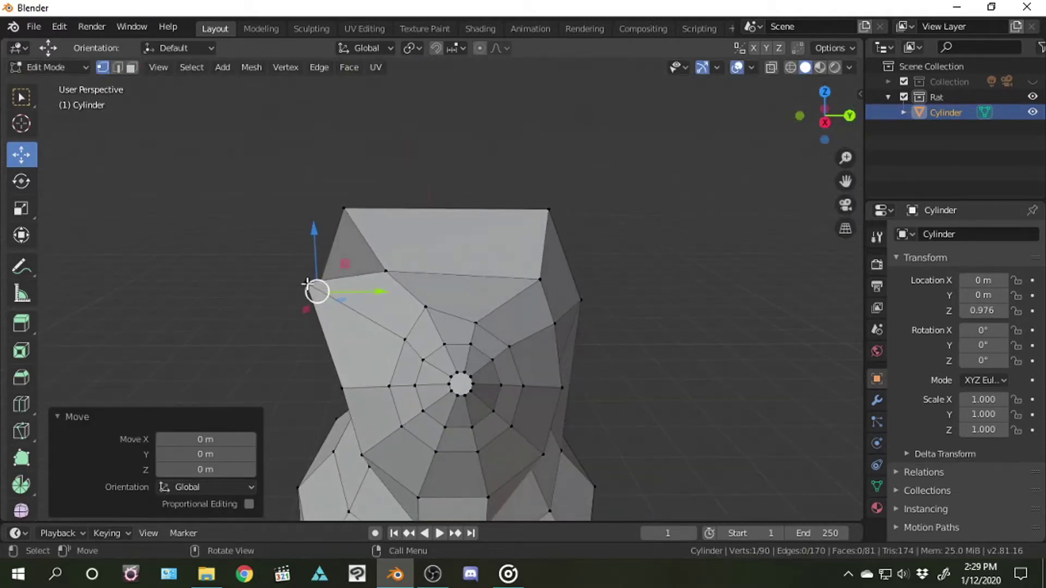
pyautogui.moveTo(825, 123); pyautogui.dragTo(803, 126)
pyautogui.moveTo(174, 262); pyautogui.dragTo(426, 179, button='middle')
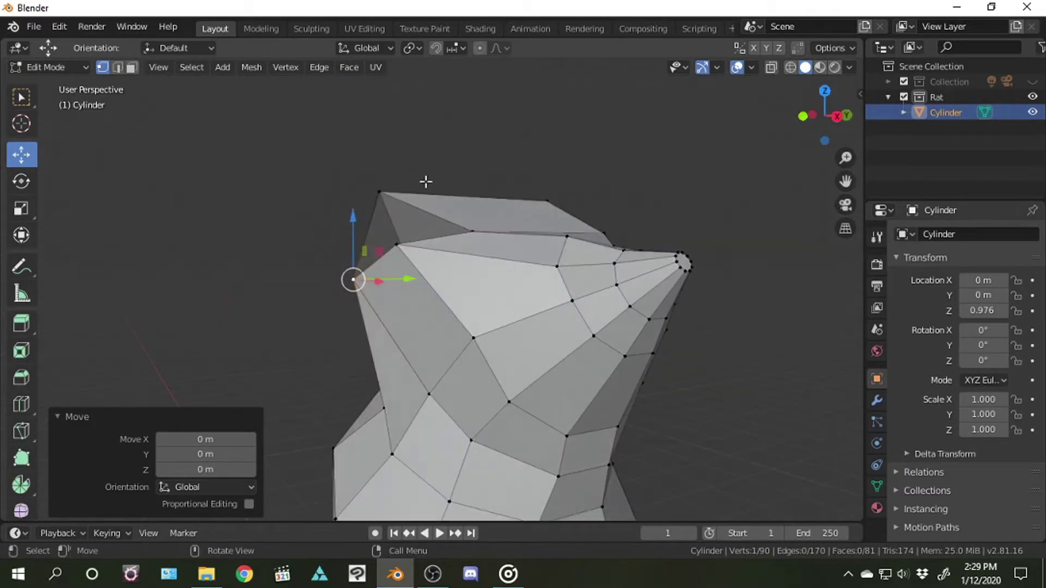
pyautogui.click(397, 245)
pyautogui.press('g')
pyautogui.press('z')
pyautogui.press('y')
pyautogui.click(457, 266)
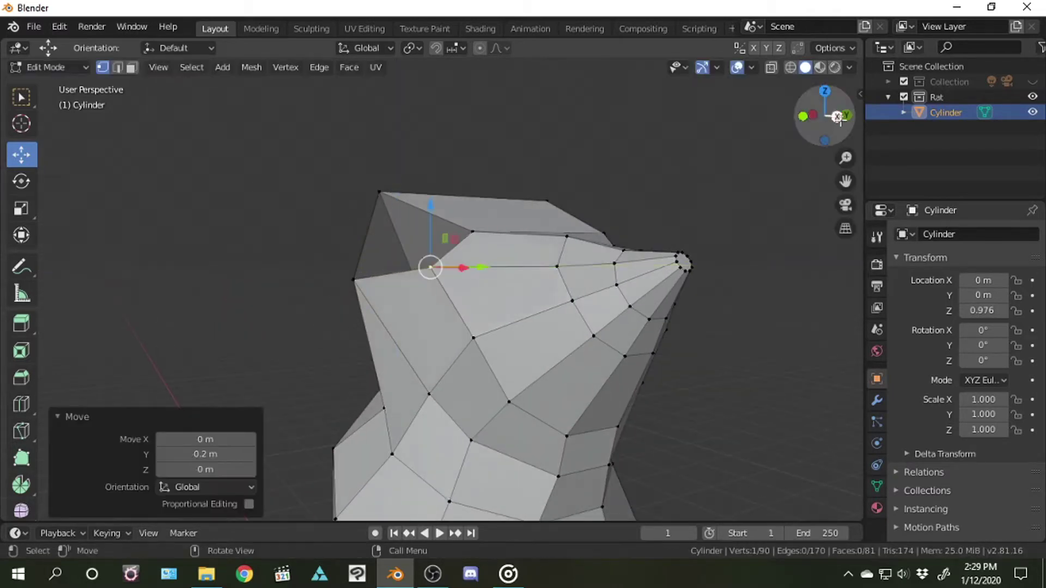
# Adjust left-side head vertices vertically and move one by -0.0792 m along Y
pyautogui.moveTo(823, 117); pyautogui.dragTo(839, 116)
pyautogui.click(421, 265)
pyautogui.press('g')
pyautogui.press('z')
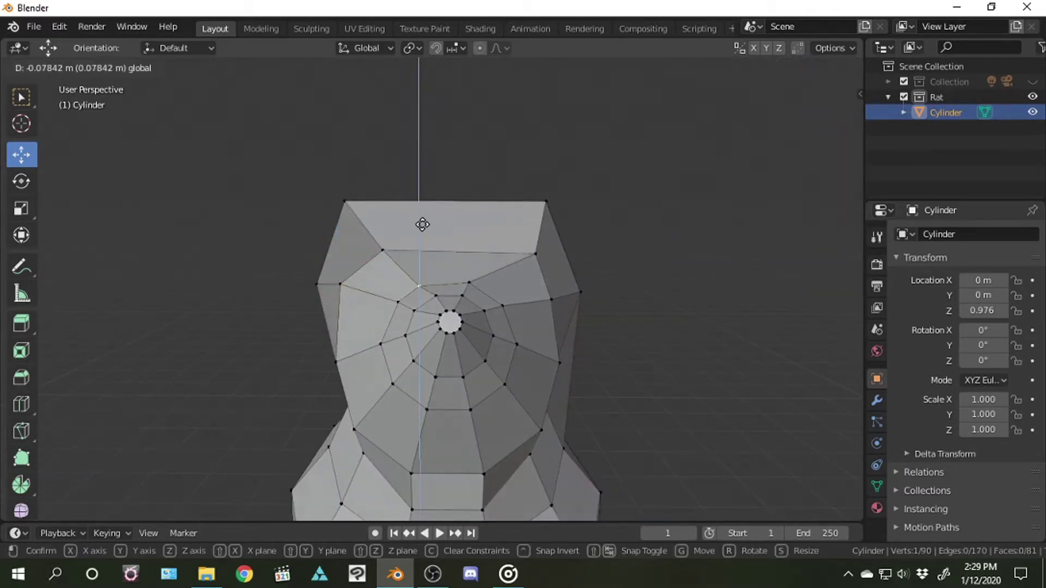
pyautogui.click(422, 225)
pyautogui.click(383, 250)
pyautogui.press('g')
pyautogui.press('y')
pyautogui.click(403, 248)
pyautogui.press('g')
pyautogui.press('z')
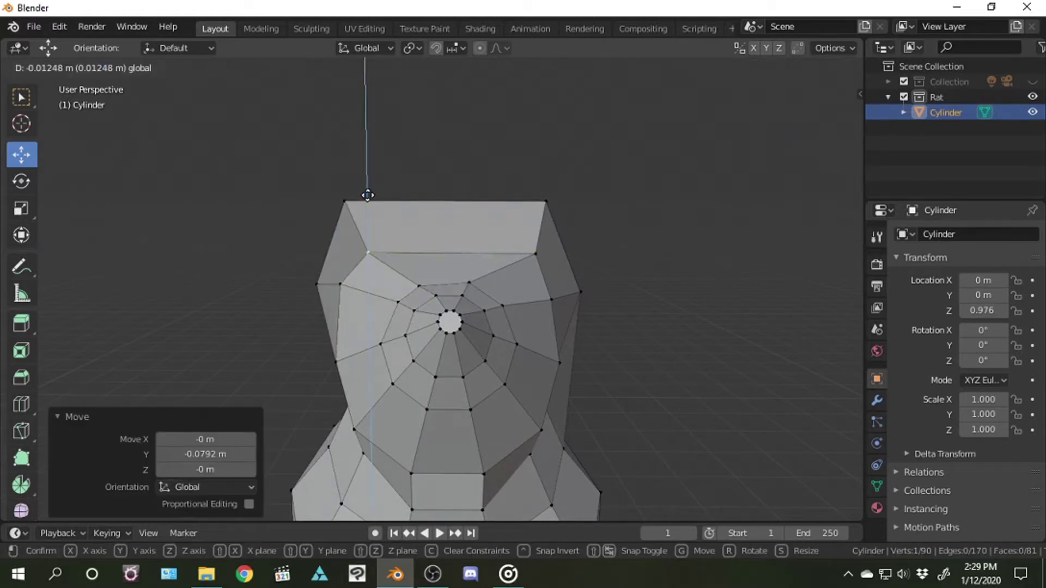
pyautogui.click(368, 195)
# Move the upper-left and left-edge head vertices vertically, lowering one by 0.065 m
pyautogui.click(421, 284)
pyautogui.press('g')
pyautogui.press('z')
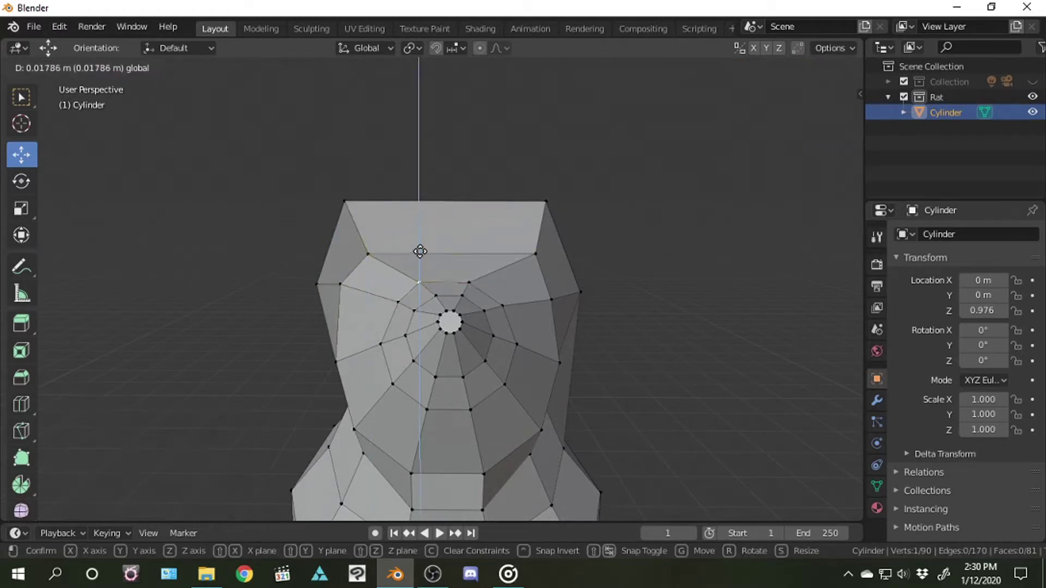
pyautogui.click(420, 254)
pyautogui.click(340, 281)
pyautogui.press('g')
pyautogui.press('z')
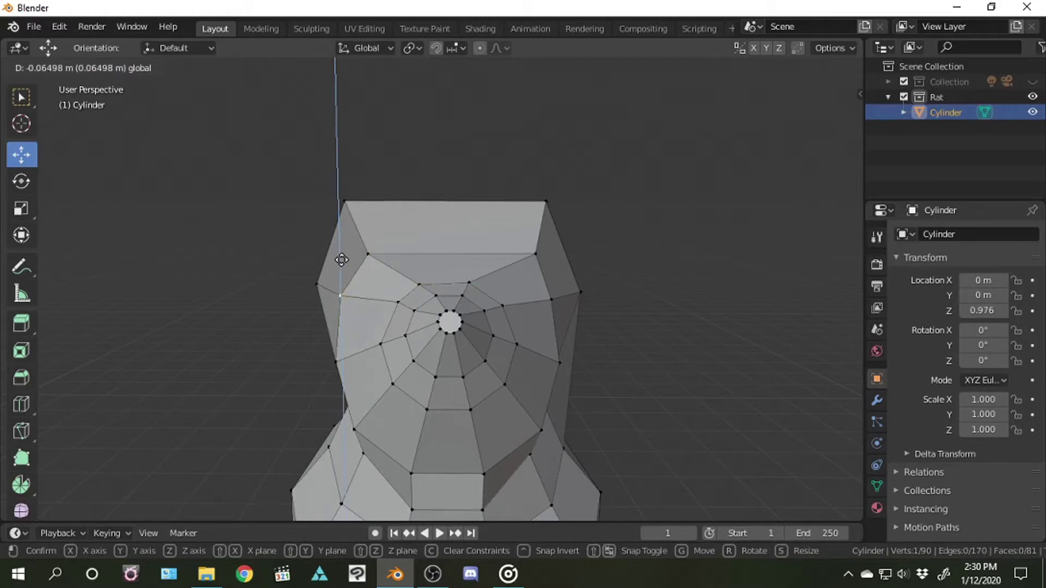
pyautogui.click(341, 260)
pyautogui.moveTo(849, 116); pyautogui.dragTo(753, 187)
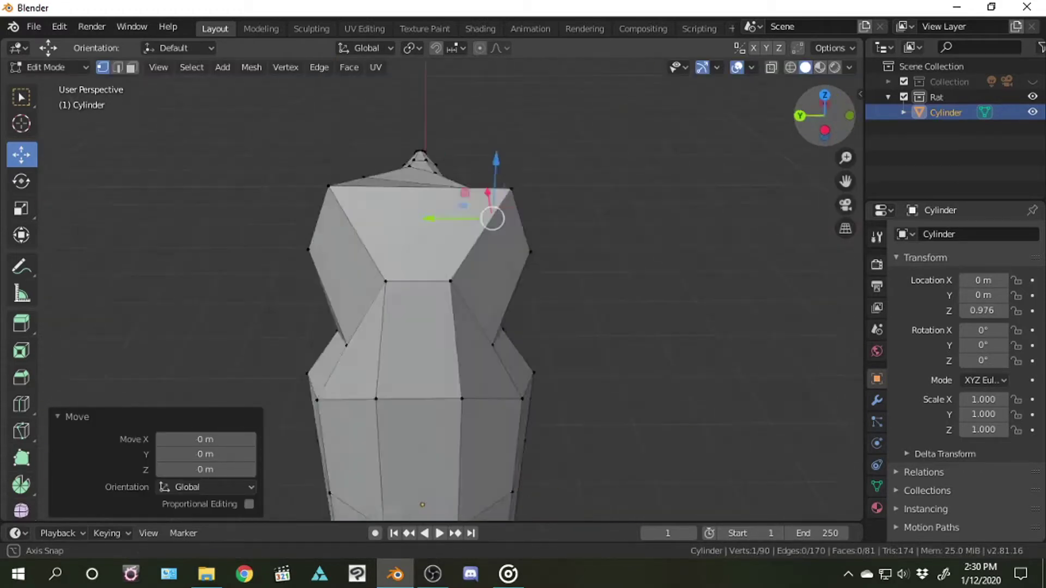
# Fill the selected vertices with a new face and lower its edge by 0.0215 m
pyautogui.keyDown('shift'); pyautogui.click(547, 296); pyautogui.keyUp('shift')
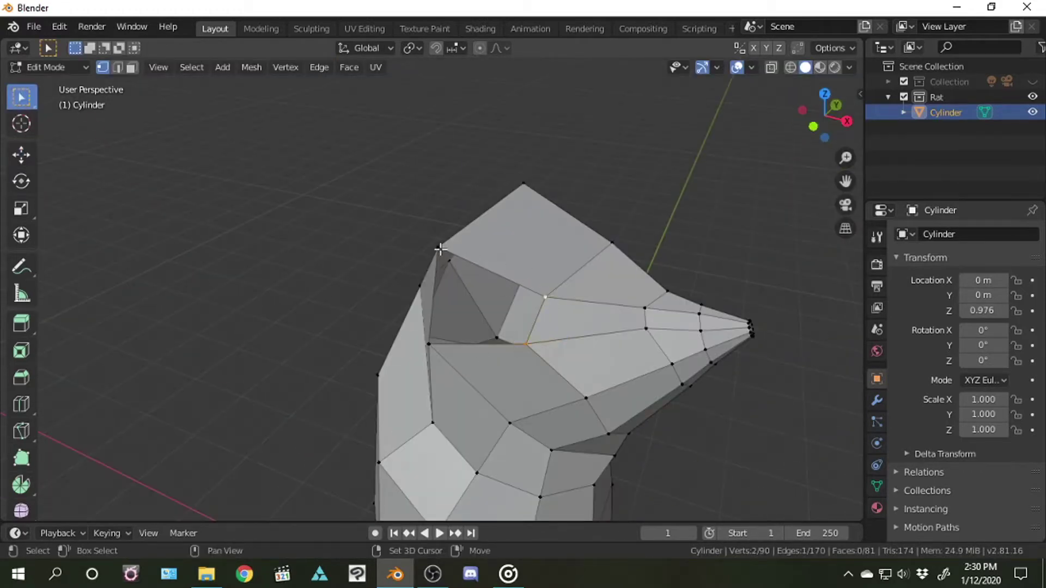
pyautogui.rightClick(433, 290)
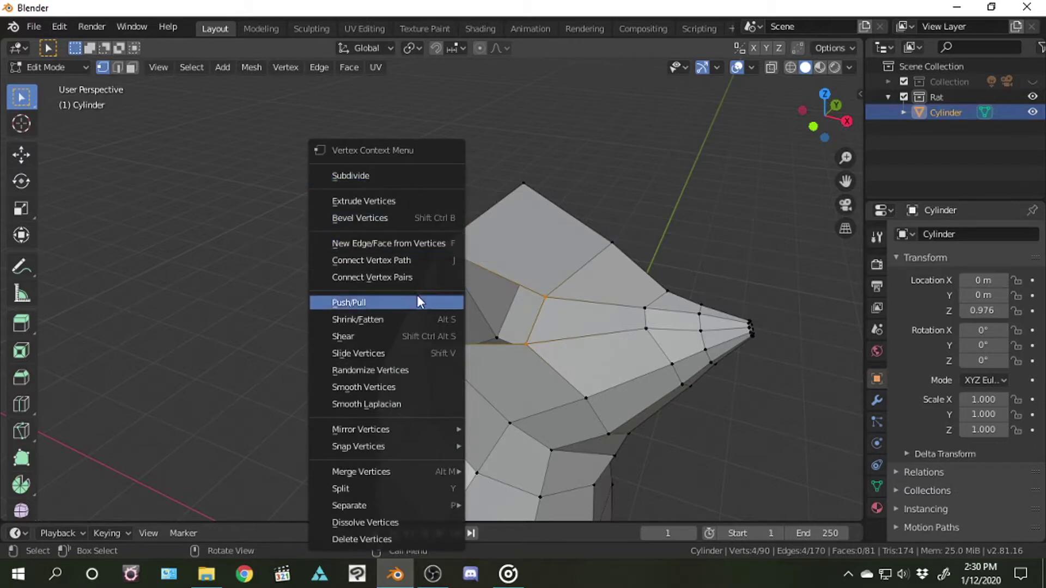
pyautogui.click(417, 295)
pyautogui.moveTo(847, 121); pyautogui.dragTo(825, 115)
pyautogui.scroll(-3, 848, 197)
pyautogui.scroll(-2, 406, 255)
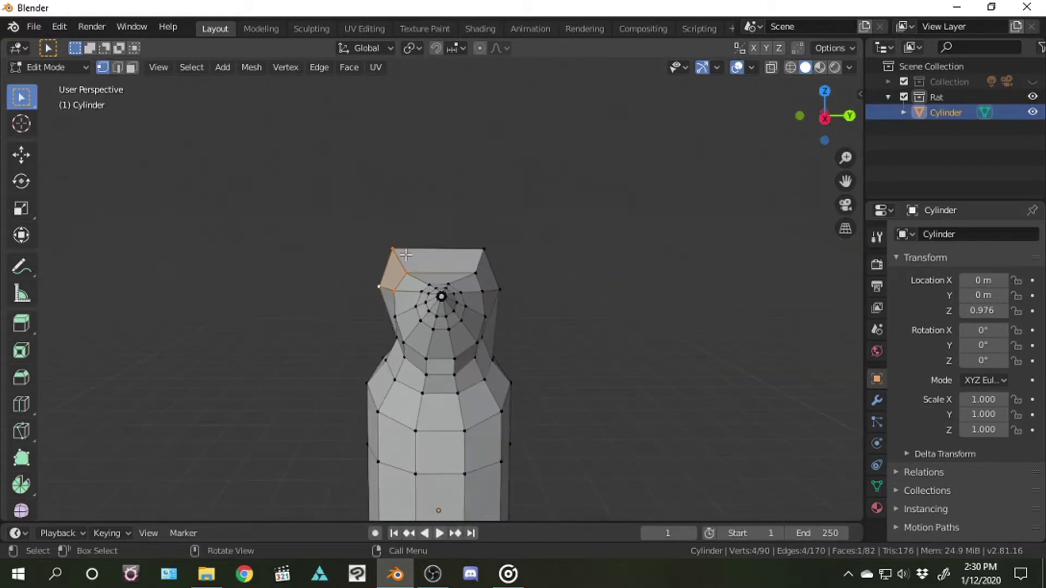
pyautogui.click(430, 271)
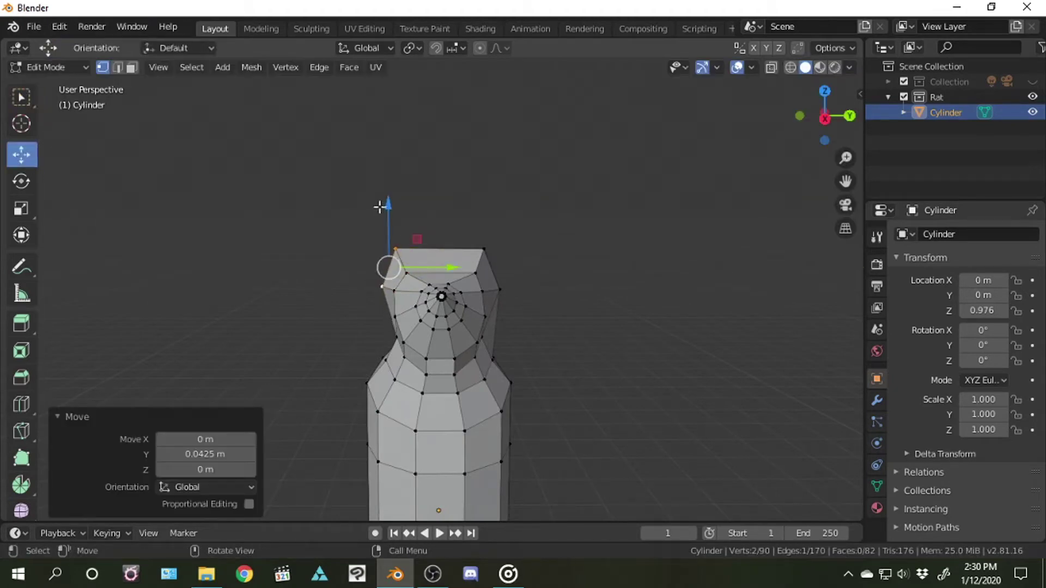
pyautogui.moveTo(385, 205); pyautogui.dragTo(388, 211)
# In top view, move a snout vertex 0.178 m along X, then along Y
pyautogui.click(825, 91)
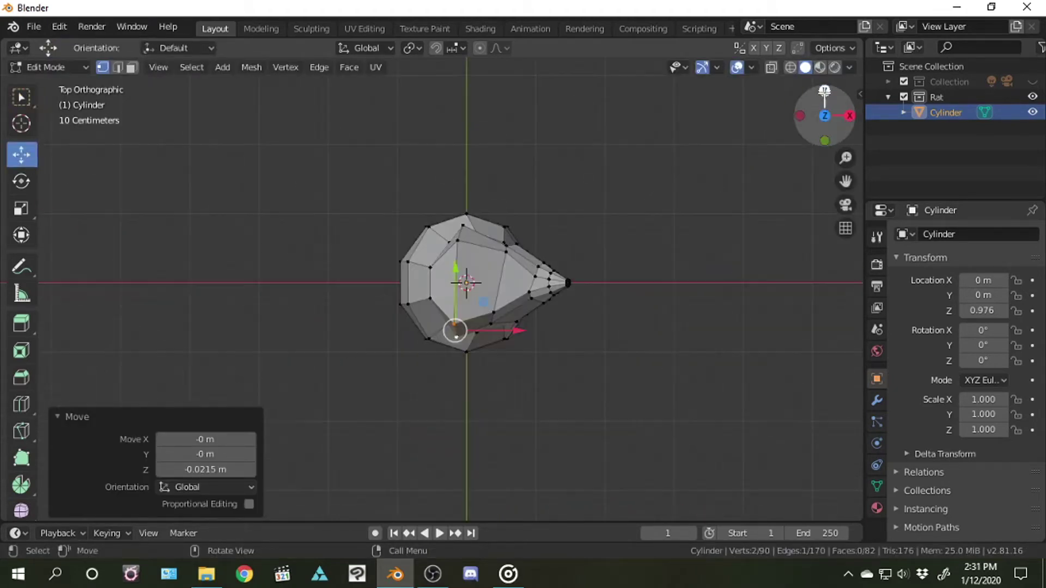
pyautogui.click(496, 315)
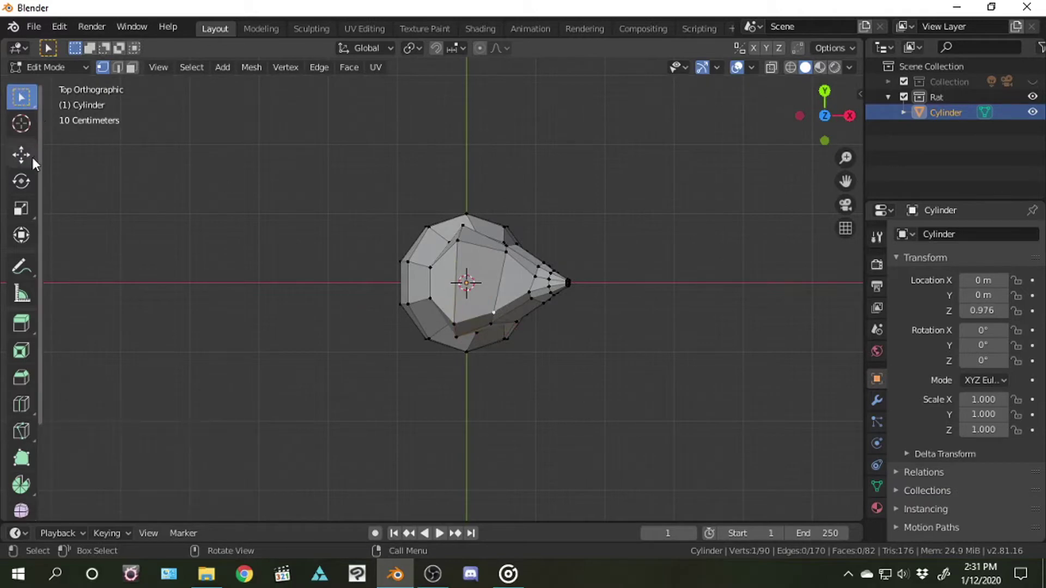
pyautogui.press('g')
pyautogui.press('x')
pyautogui.click(569, 302)
pyautogui.press('g')
pyautogui.press('y')
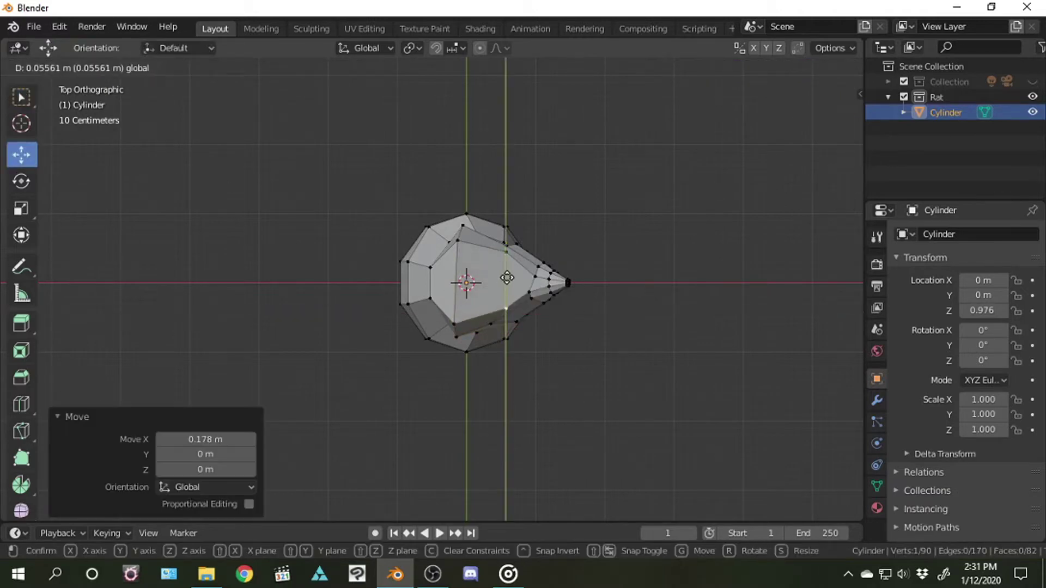
pyautogui.click(507, 278)
# Pull a lower snout vertex forward along X and nudge it along Y, then deselect
pyautogui.click(491, 323)
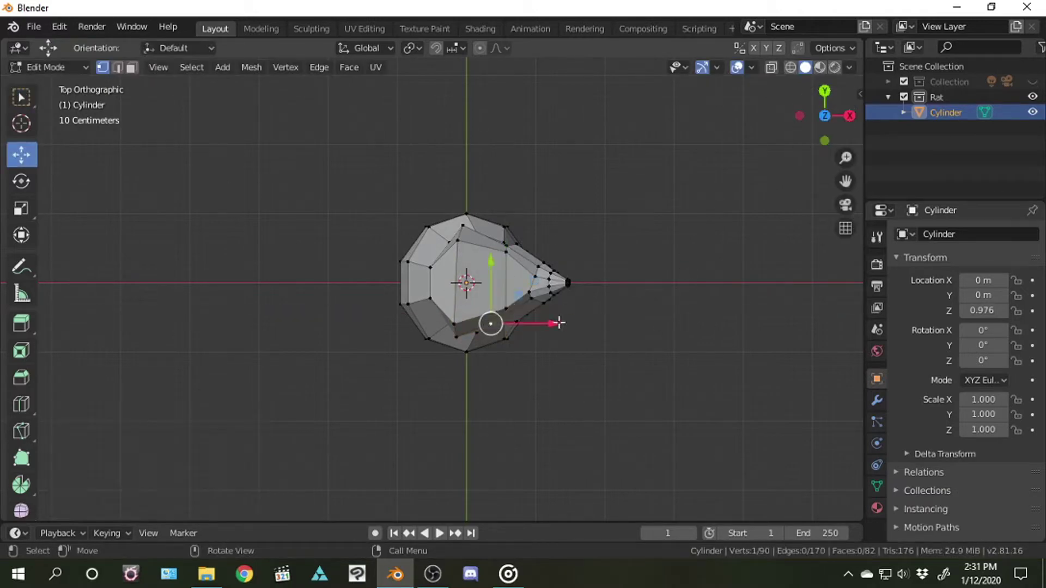
pyautogui.press('g')
pyautogui.press('x')
pyautogui.click(568, 316)
pyautogui.moveTo(495, 297); pyautogui.dragTo(496, 285)
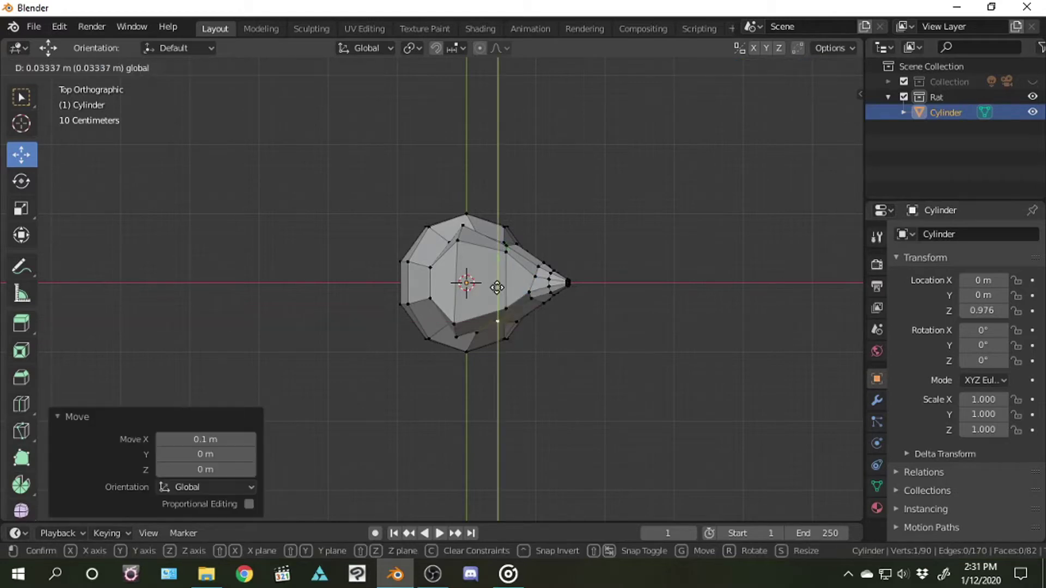
pyautogui.moveTo(825, 122)
pyautogui.mouseDown()
pyautogui.moveTo(823, 94)
pyautogui.moveTo(757, 92)
pyautogui.mouseUp()
pyautogui.click(823, 93)
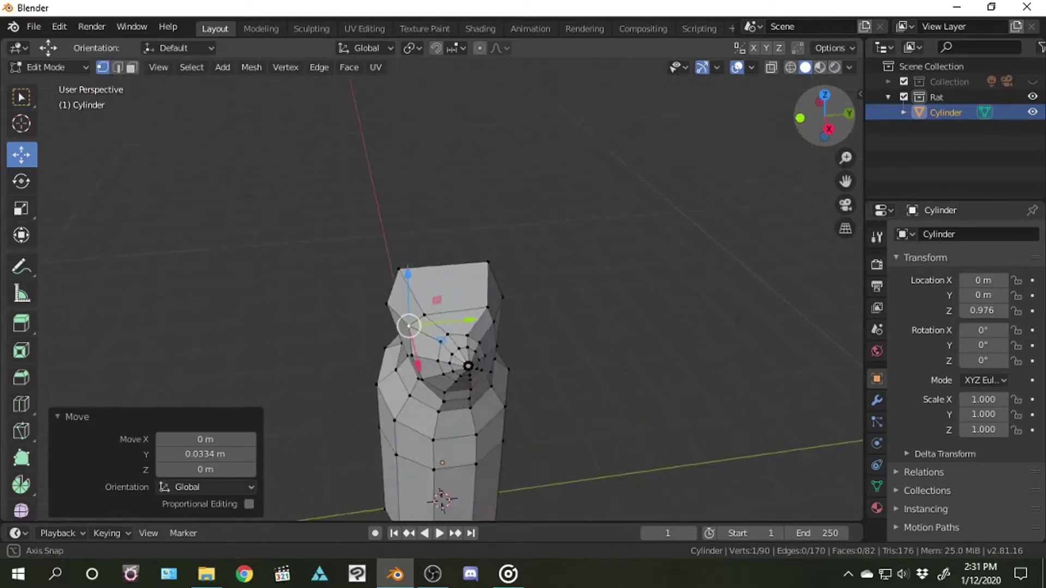
pyautogui.moveTo(436, 273)
pyautogui.mouseDown(button='middle')
pyautogui.moveTo(414, 272)
pyautogui.moveTo(452, 272)
pyautogui.moveTo(414, 272)
pyautogui.moveTo(495, 248)
pyautogui.mouseUp(button='middle')
pyautogui.click(496, 248)
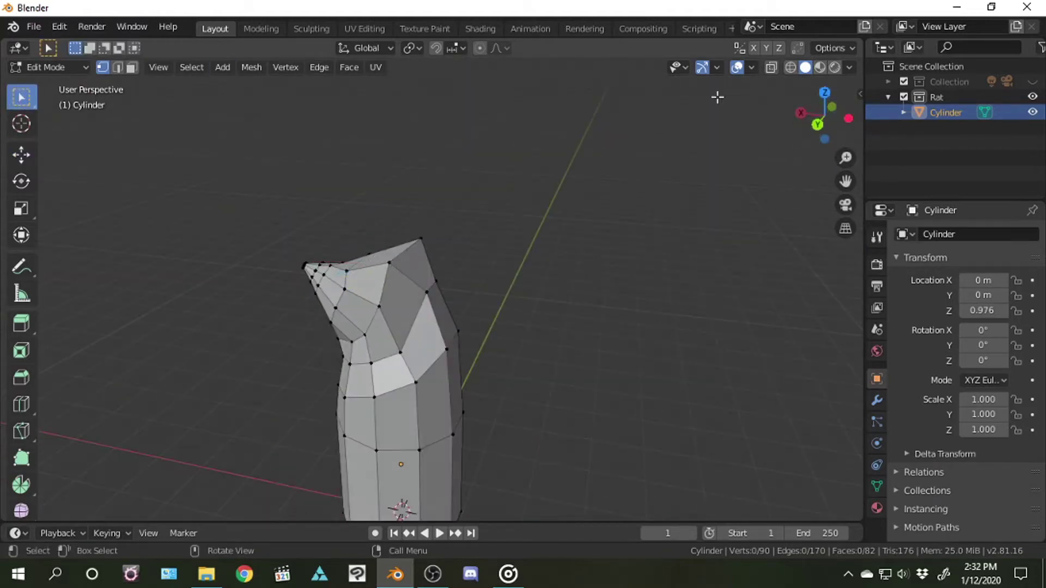
pyautogui.click(222, 67)
# Add a six-vertex circle, lift it, scale it to 0.566 and rotate it upright about -94°
pyautogui.click(254, 110)
pyautogui.press('g')
pyautogui.press('z')
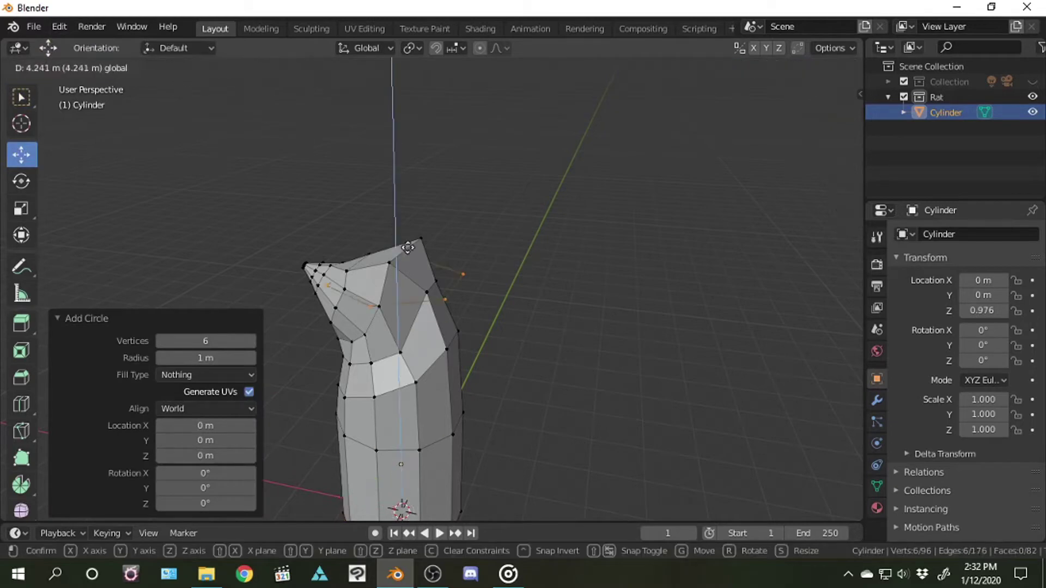
pyautogui.click(25, 212)
pyautogui.press('s')
pyautogui.click(292, 246)
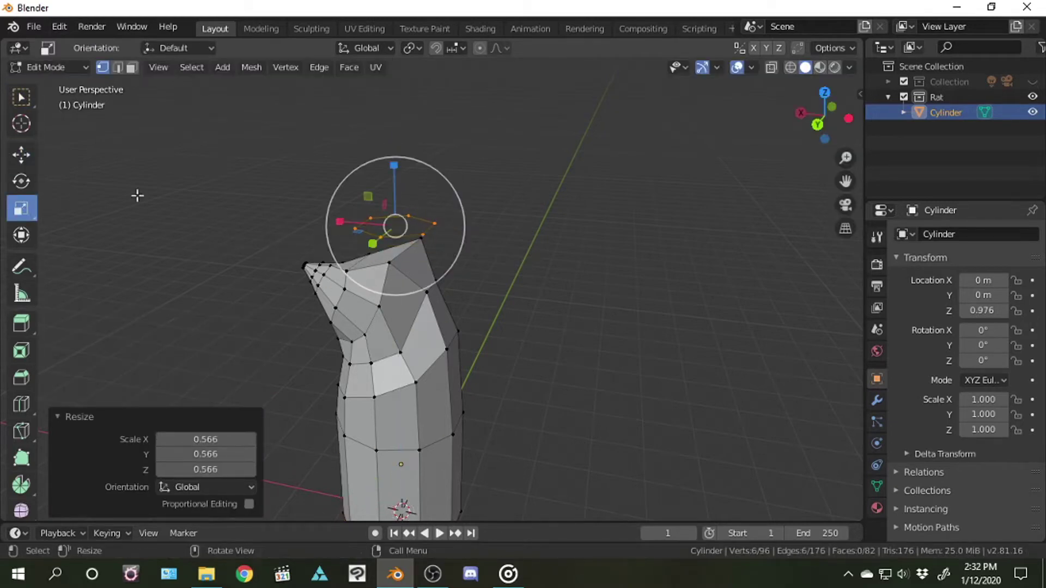
pyautogui.press('r')
pyautogui.click(445, 266)
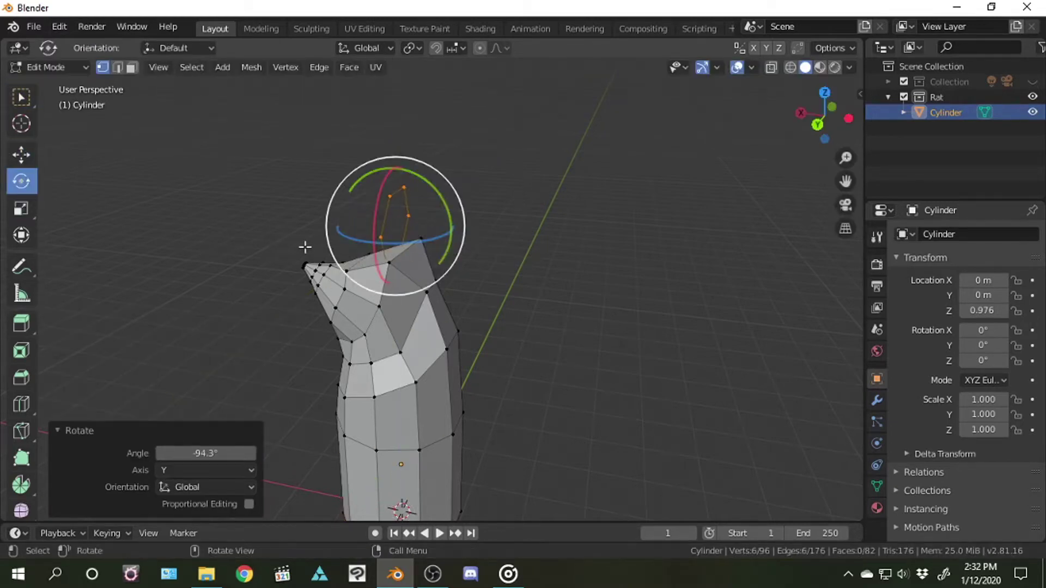
# Position the ring beside the head along Y and Z, lowering it 0.0779 m
pyautogui.hotkey('shift', 'space')
pyautogui.press('g')
pyautogui.click(832, 112)
pyautogui.press('g')
pyautogui.press('y')
pyautogui.press('z')
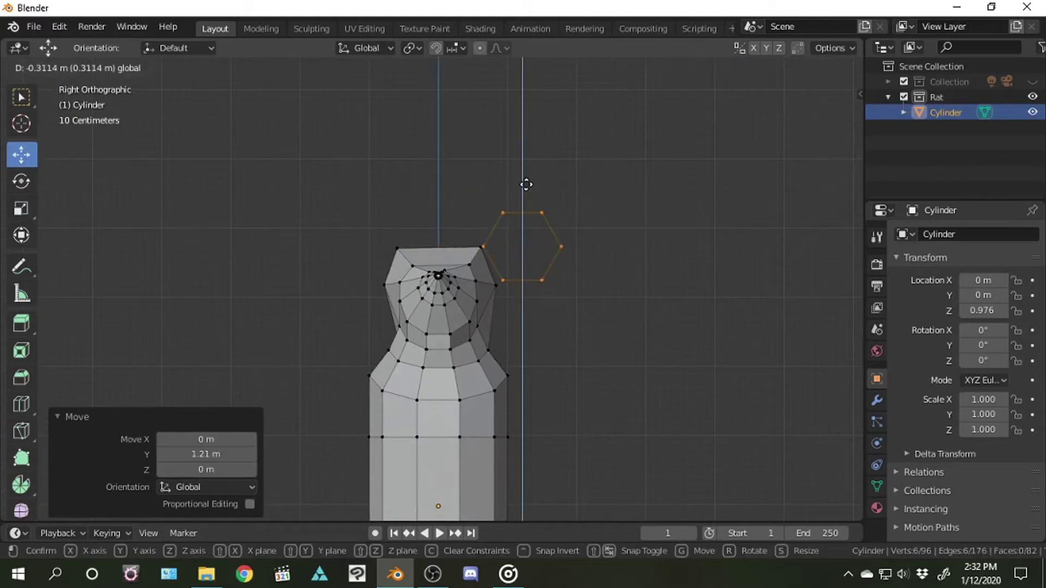
pyautogui.click(527, 182)
pyautogui.moveTo(570, 212); pyautogui.dragTo(571, 218)
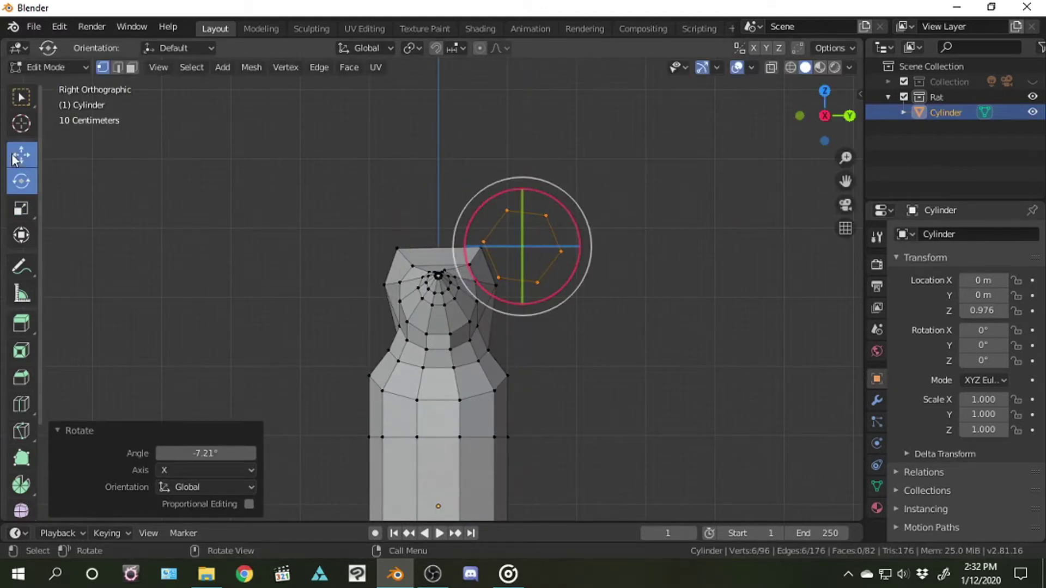
pyautogui.hotkey('shift', 'space')
pyautogui.press('g')
pyautogui.moveTo(523, 192); pyautogui.dragTo(528, 199)
pyautogui.moveTo(829, 122); pyautogui.dragTo(812, 128)
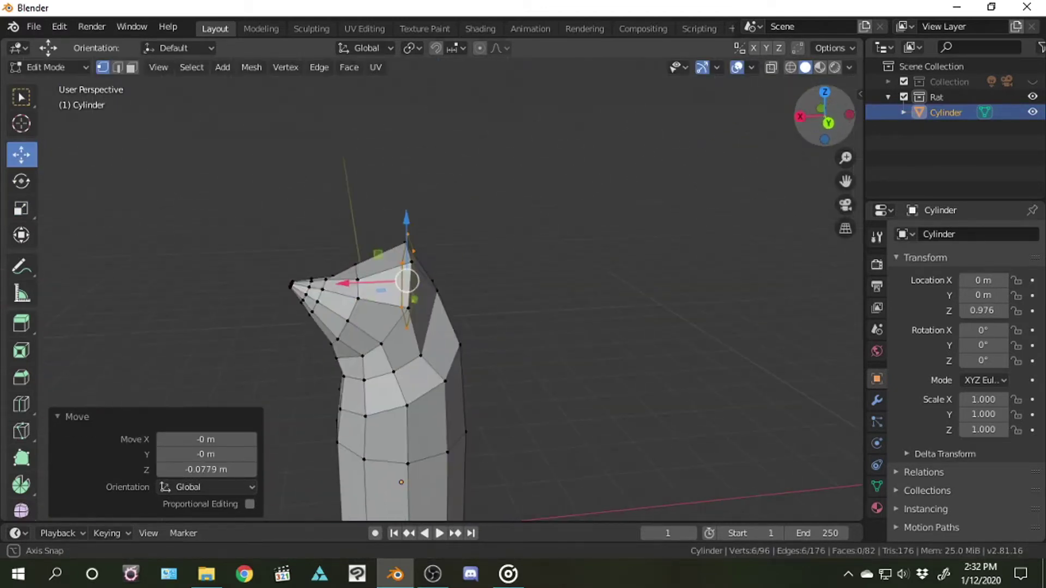
# Weld two pairs of ear-ring and head vertices together with Merge Vertices At Last
pyautogui.click(502, 257)
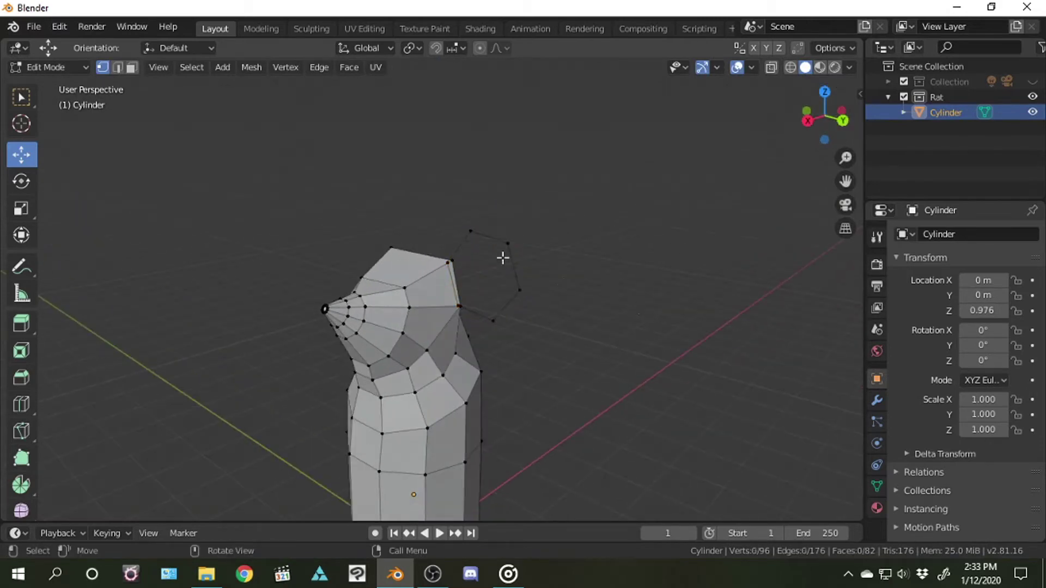
pyautogui.scroll(5, 502, 256)
pyautogui.moveTo(539, 220); pyautogui.dragTo(312, 211, button='middle')
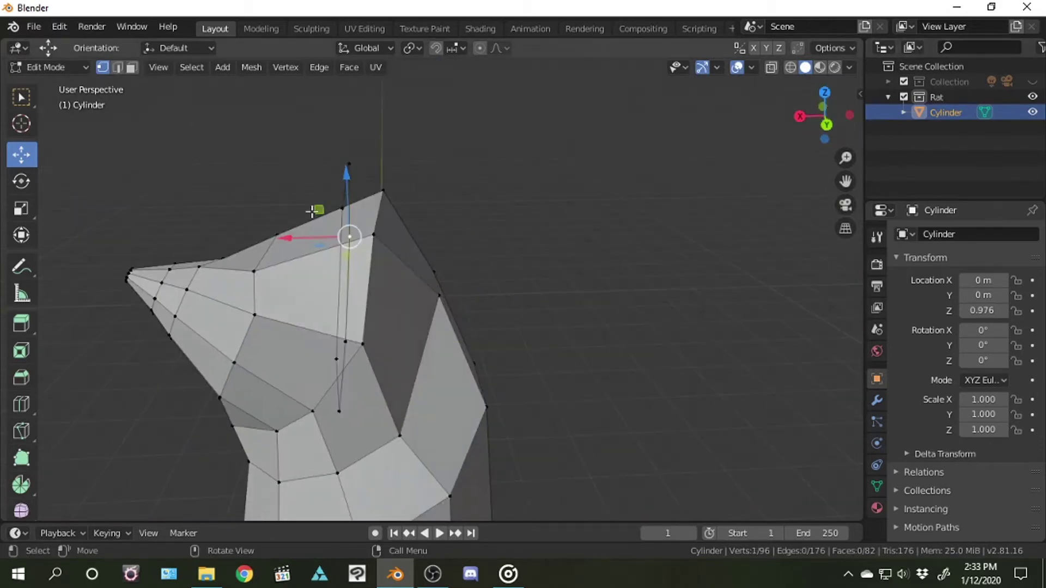
pyautogui.click(285, 67)
pyautogui.click(479, 323)
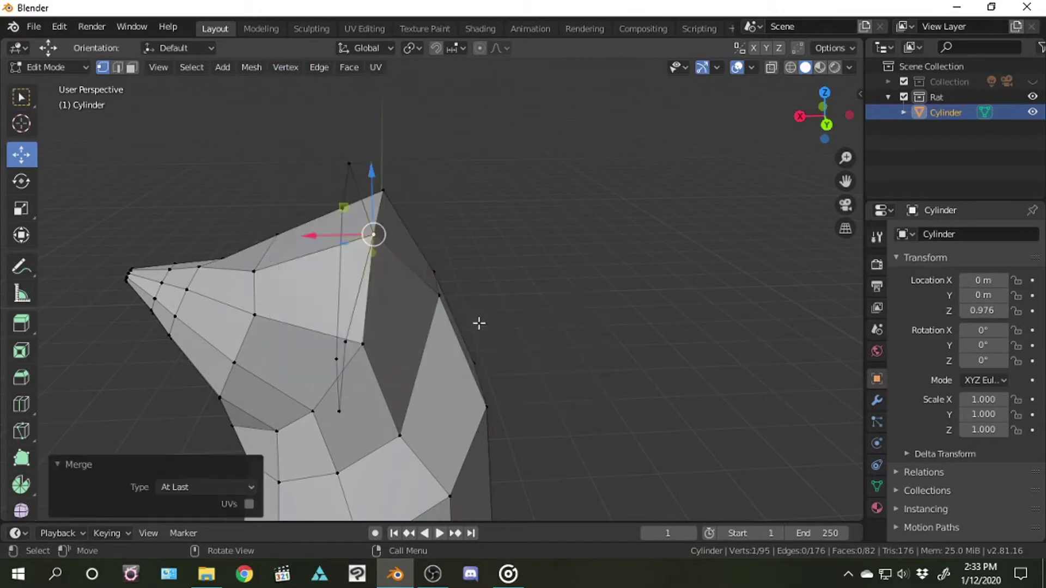
pyautogui.click(346, 342)
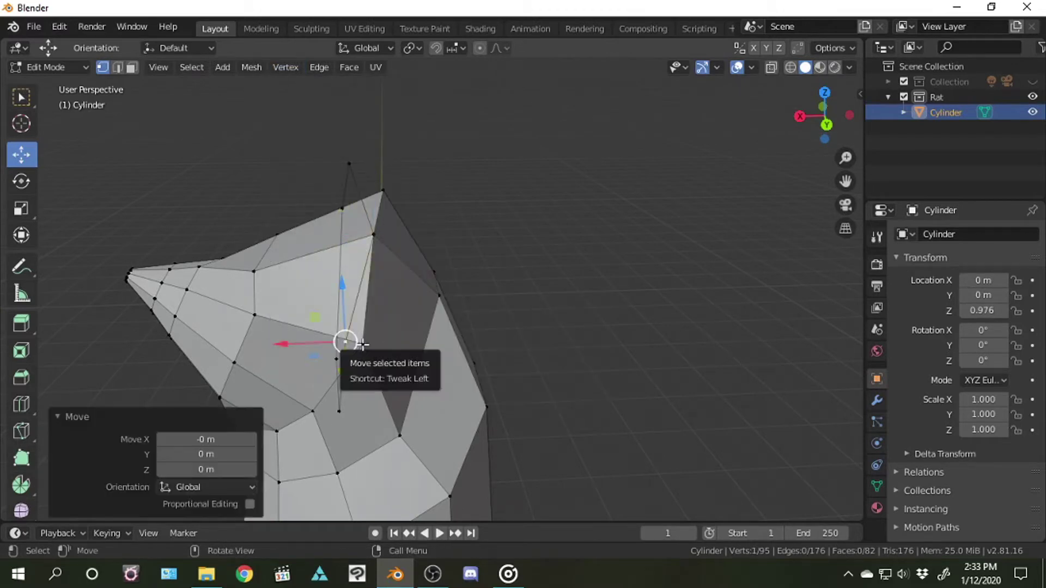
pyautogui.scroll(5, 362, 344)
pyautogui.keyDown('shift'); pyautogui.click(282, 408); pyautogui.keyUp('shift')
pyautogui.click(285, 67)
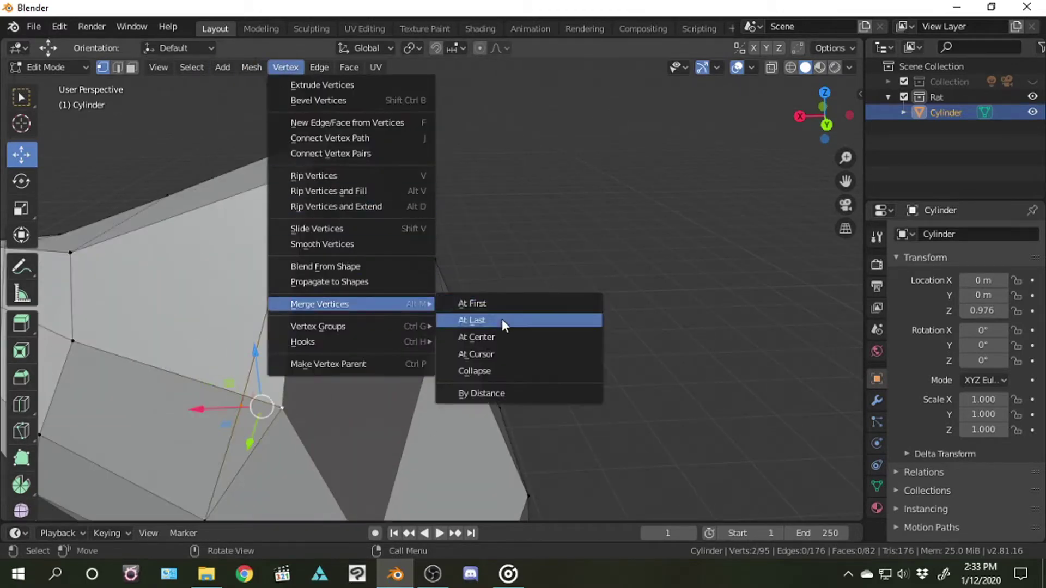
pyautogui.click(472, 320)
# Slide several top head-ring vertices along Y and lower them around the ear
pyautogui.moveTo(824, 116); pyautogui.dragTo(738, 122)
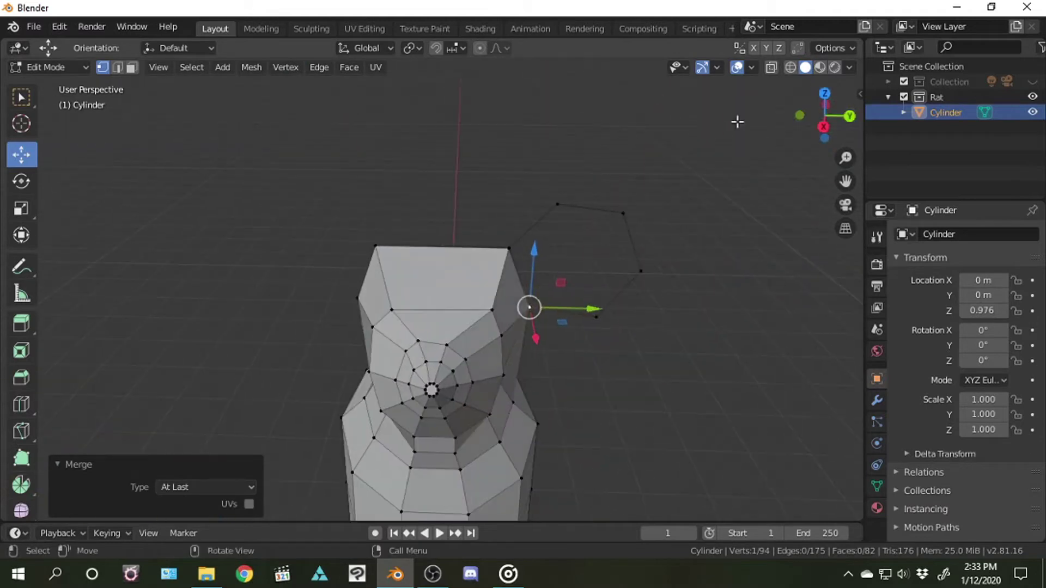
pyautogui.click(556, 204)
pyautogui.moveTo(601, 203); pyautogui.dragTo(579, 196)
pyautogui.moveTo(535, 169); pyautogui.dragTo(535, 191)
pyautogui.click(624, 213)
pyautogui.moveTo(661, 213); pyautogui.dragTo(623, 203)
pyautogui.click(641, 271)
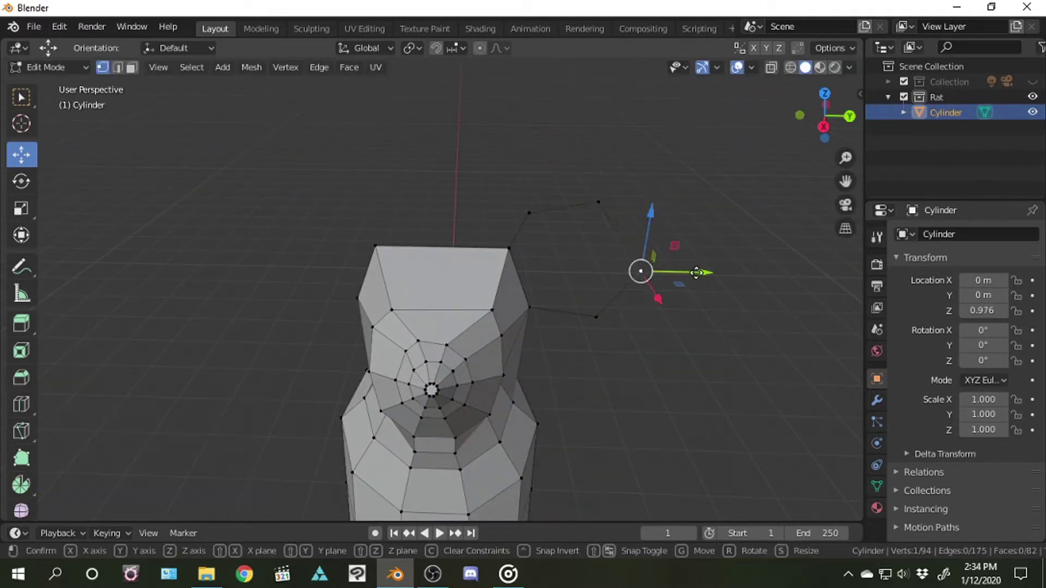
pyautogui.moveTo(697, 272); pyautogui.dragTo(678, 273)
pyautogui.press('g')
pyautogui.press('y')
pyautogui.press('z')
pyautogui.click(594, 239)
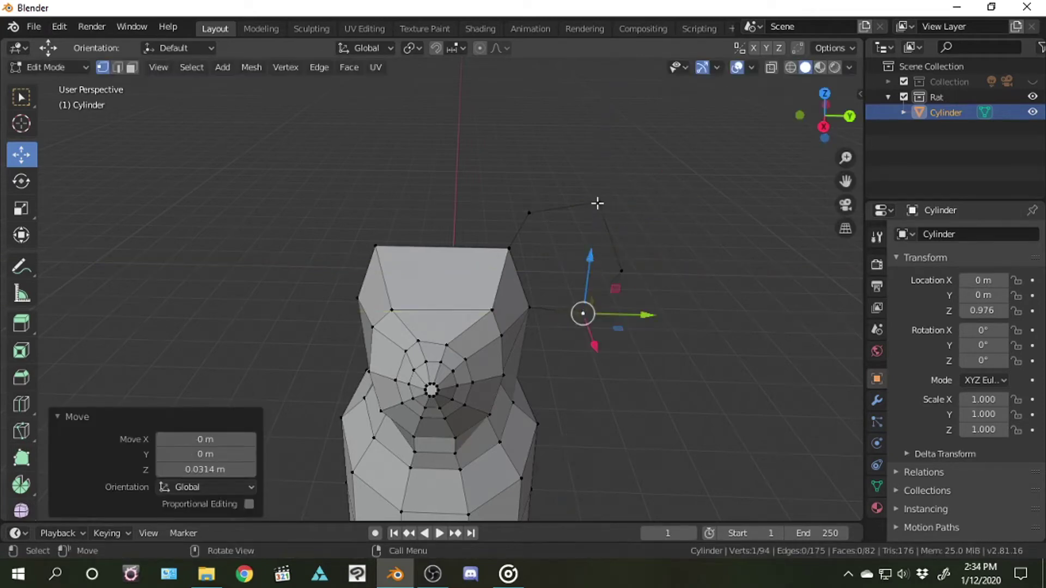
# Lower a head-top vertex and shift head vertices along X from a side view
pyautogui.click(598, 203)
pyautogui.moveTo(605, 142); pyautogui.dragTo(605, 163)
pyautogui.moveTo(598, 203); pyautogui.dragTo(289, 204, button='middle')
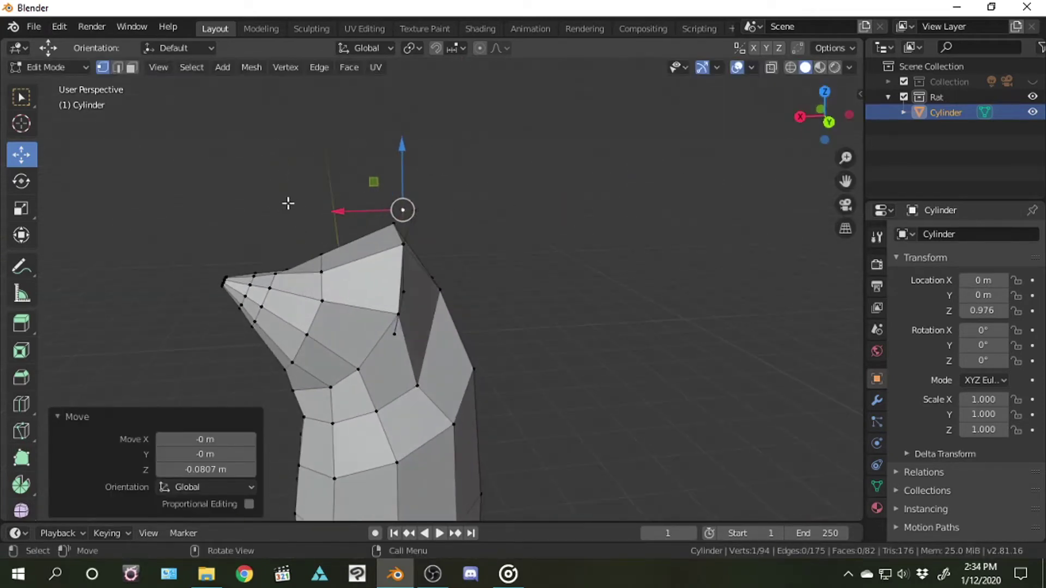
pyautogui.click(399, 329)
pyautogui.press('g')
pyautogui.press('x')
pyautogui.press('z')
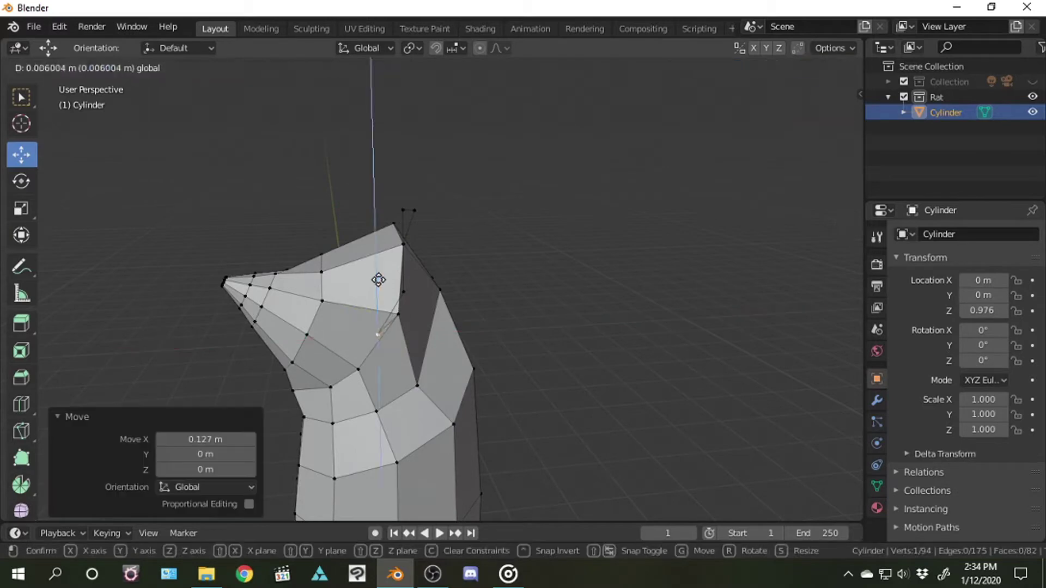
pyautogui.click(403, 209)
pyautogui.moveTo(403, 208); pyautogui.dragTo(414, 211)
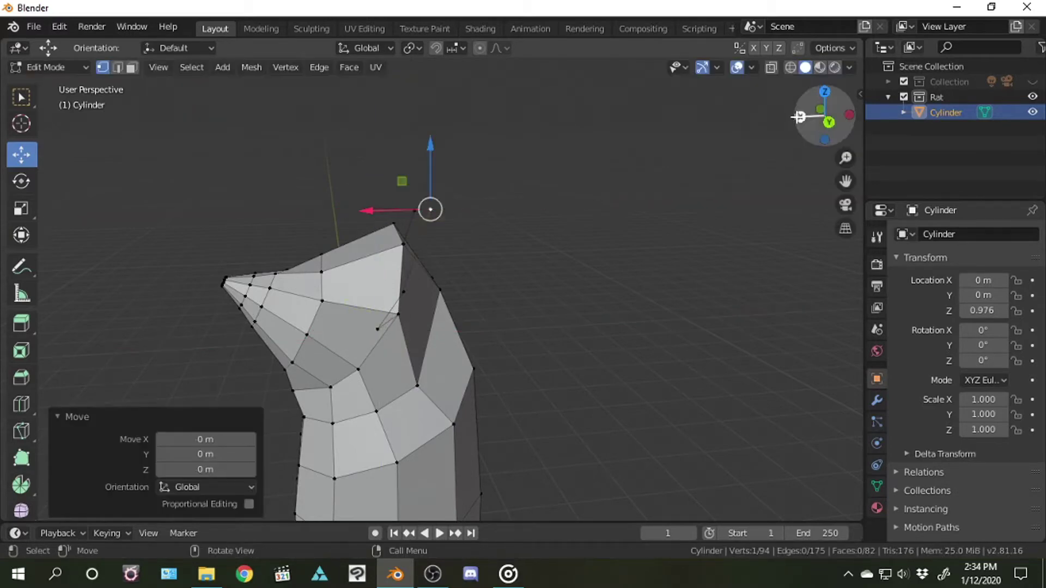
pyautogui.moveTo(798, 117); pyautogui.dragTo(441, 276)
pyautogui.press('g')
pyautogui.press('x')
pyautogui.click(432, 296)
# Move further head vertices along the X axis with the snout pointing left
pyautogui.moveTo(754, 175); pyautogui.dragTo(577, 194, button='middle')
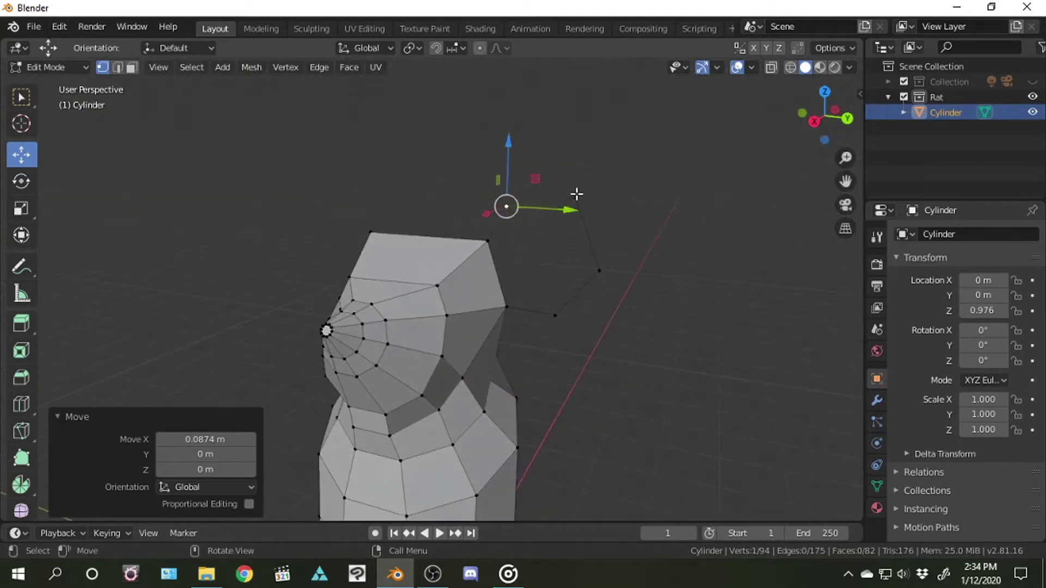
pyautogui.moveTo(602, 269); pyautogui.dragTo(423, 305, button='middle')
pyautogui.keyDown('shift'); pyautogui.click(423, 305); pyautogui.keyUp('shift')
pyautogui.press('g')
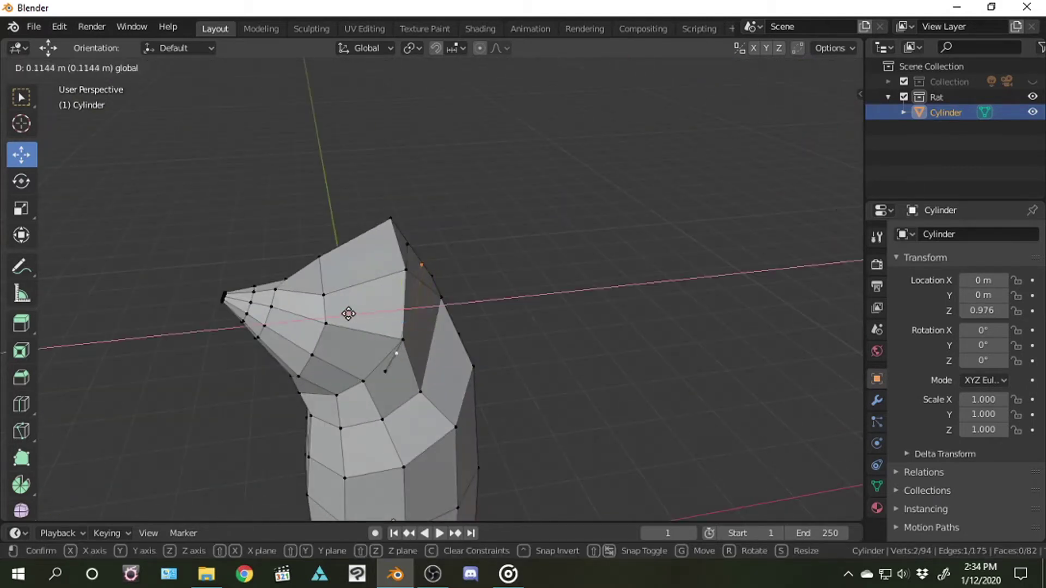
pyautogui.click(349, 314)
pyautogui.click(422, 265)
pyautogui.press('g')
pyautogui.press('x')
pyautogui.click(345, 268)
pyautogui.moveTo(345, 268); pyautogui.dragTo(832, 131, button='middle')
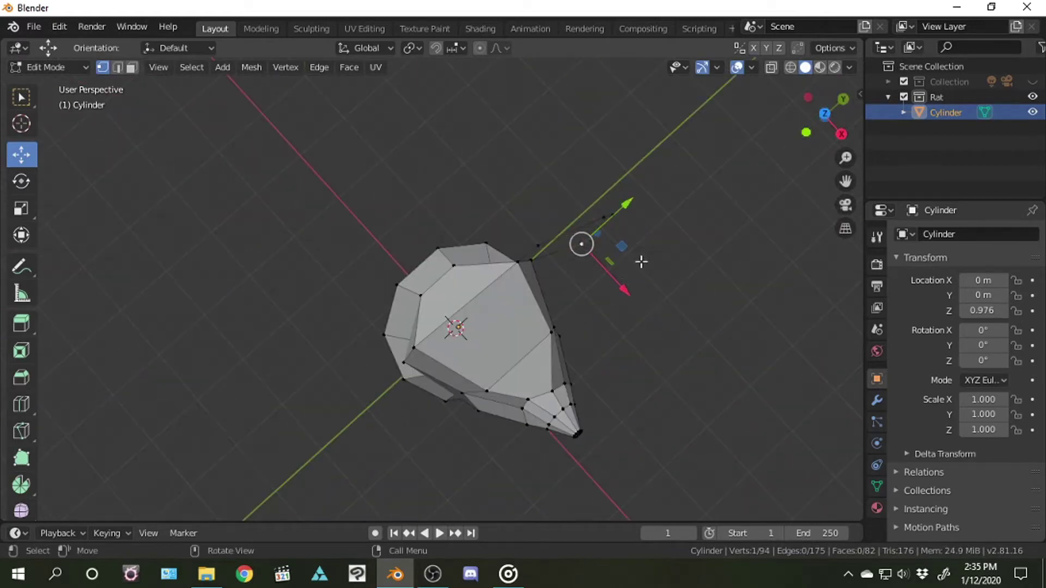
pyautogui.press('g')
pyautogui.press('x')
pyautogui.click(584, 246)
# Shift the top head vertex along X and another along Y, then select an ear-ring corner
pyautogui.moveTo(583, 246); pyautogui.dragTo(490, 262, button='middle')
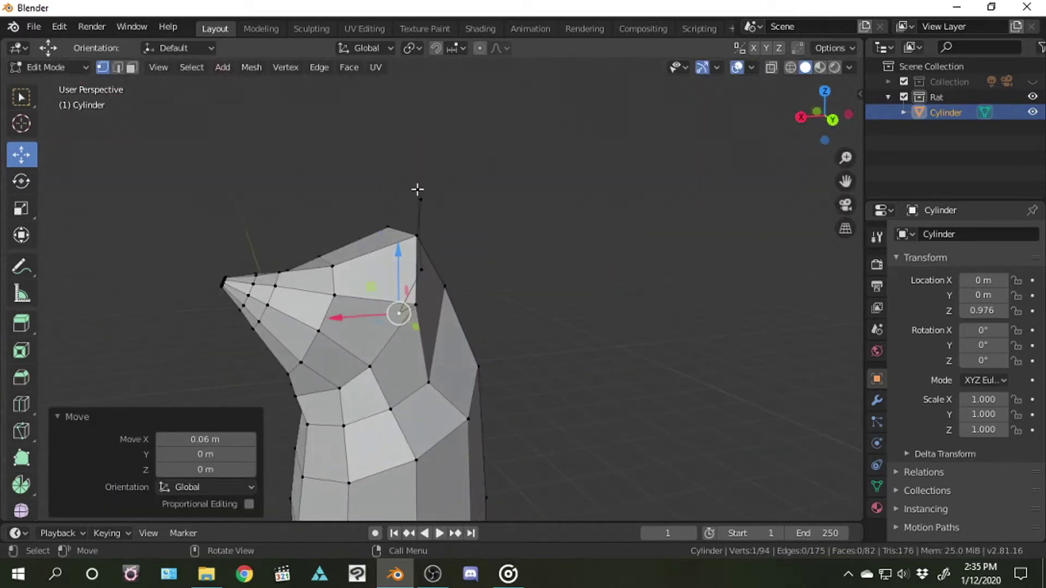
pyautogui.press('g')
pyautogui.press('z')
pyautogui.press('x')
pyautogui.click(355, 210)
pyautogui.moveTo(803, 121)
pyautogui.mouseDown()
pyautogui.moveTo(590, 196)
pyautogui.moveTo(625, 292)
pyautogui.mouseUp()
pyautogui.press('g')
pyautogui.press('y')
pyautogui.click(668, 291)
pyautogui.moveTo(667, 291)
pyautogui.mouseDown(button='middle')
pyautogui.moveTo(490, 256)
pyautogui.moveTo(523, 245)
pyautogui.moveTo(435, 251)
pyautogui.mouseUp(button='middle')
pyautogui.hotkey('alt', 'a')
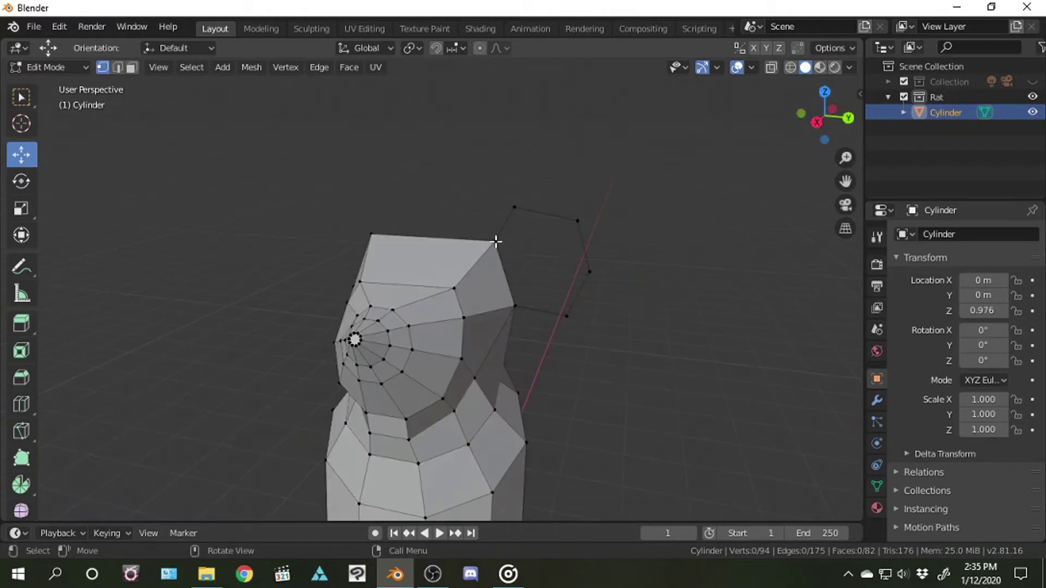
pyautogui.click(578, 218)
# Fill the ear ring with a face and slide that face along Y
pyautogui.keyDown('ctrl'); pyautogui.click(589, 272); pyautogui.keyUp('ctrl')
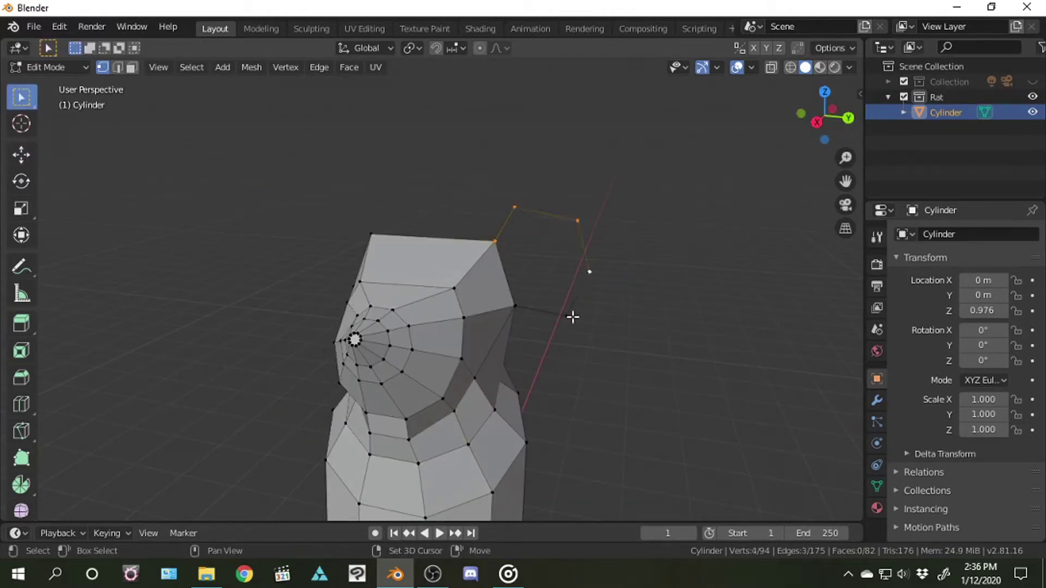
pyautogui.rightClick(514, 306)
pyautogui.click(550, 241)
pyautogui.moveTo(708, 266)
pyautogui.mouseDown(button='middle')
pyautogui.moveTo(490, 327)
pyautogui.moveTo(598, 276)
pyautogui.mouseUp(button='middle')
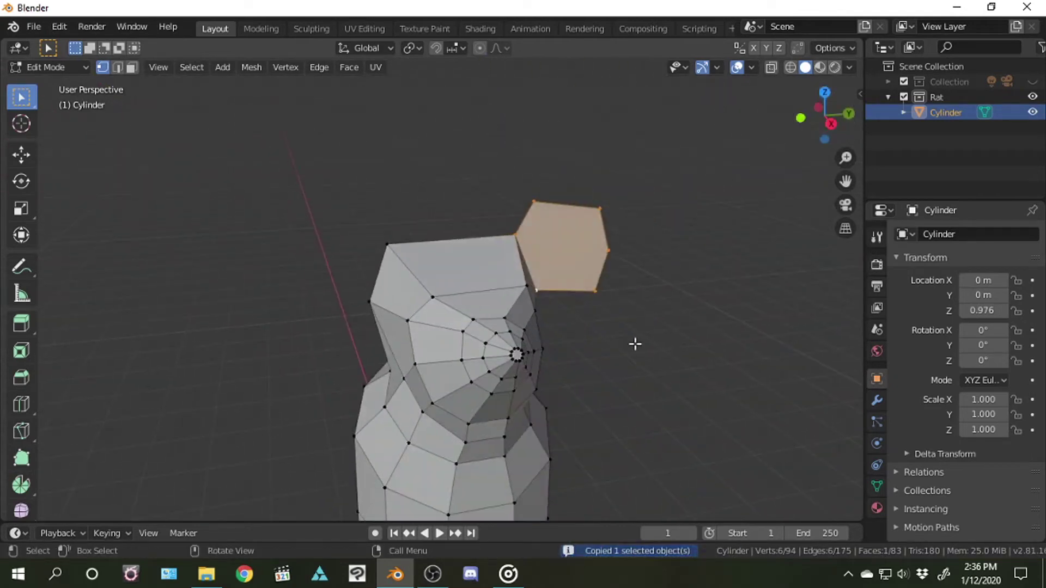
pyautogui.rightClick(289, 236)
pyautogui.moveTo(619, 243); pyautogui.dragTo(632, 241)
pyautogui.moveTo(632, 242); pyautogui.dragTo(670, 213, button='middle')
pyautogui.moveTo(626, 242)
pyautogui.mouseDown()
pyautogui.moveTo(626, 254)
pyautogui.moveTo(582, 248)
pyautogui.mouseUp()
# Deselect the ear face and lower the ear's top vertex
pyautogui.rightClick(582, 248)
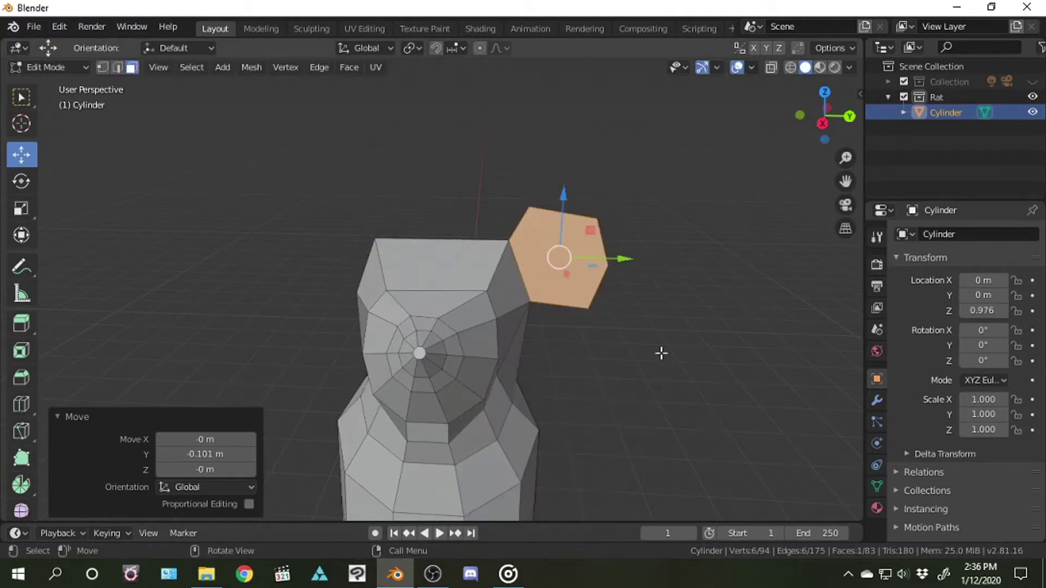
pyautogui.hotkey('ctrl', 'v')
pyautogui.press('Escape')
pyautogui.click(747, 299)
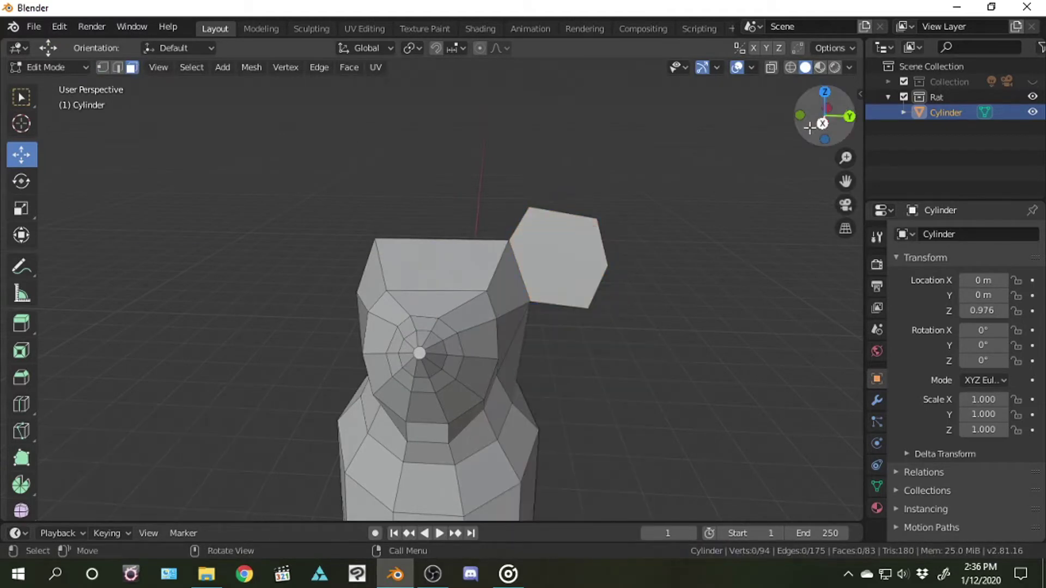
pyautogui.moveTo(825, 115)
pyautogui.mouseDown()
pyautogui.moveTo(839, 128)
pyautogui.moveTo(823, 123)
pyautogui.moveTo(834, 139)
pyautogui.mouseUp()
pyautogui.click(53, 23)
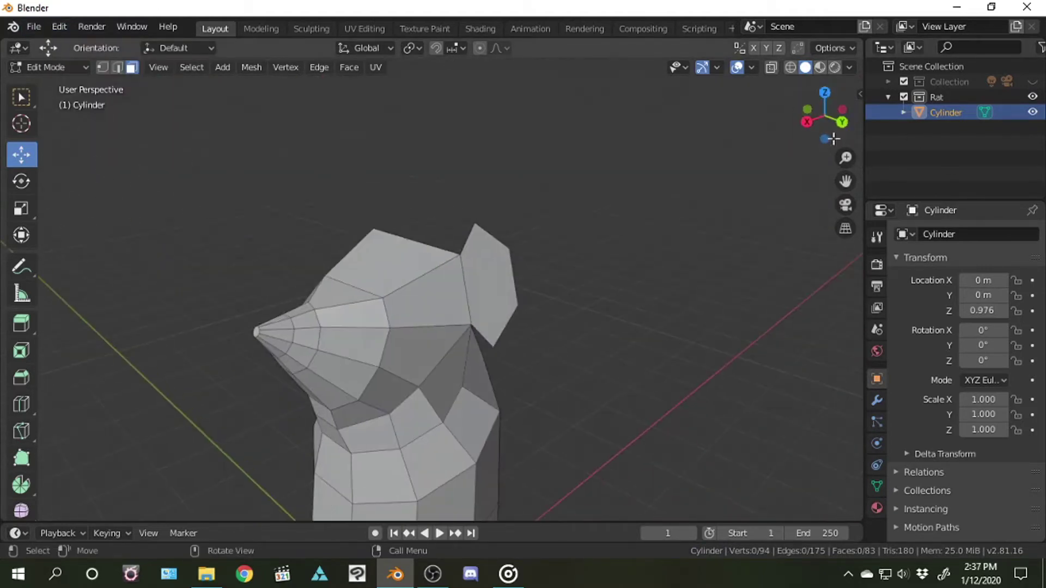
pyautogui.click(473, 222)
pyautogui.moveTo(474, 197); pyautogui.dragTo(439, 250)
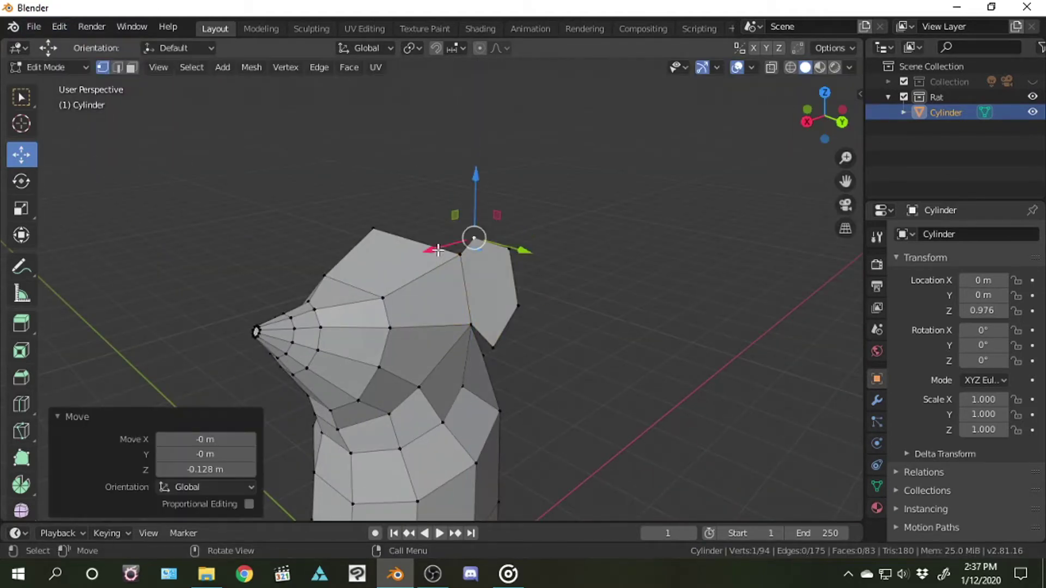
# Slide the ear's outer vertex along Y, deselect everything, and open the Add menu
pyautogui.moveTo(842, 122); pyautogui.dragTo(831, 117)
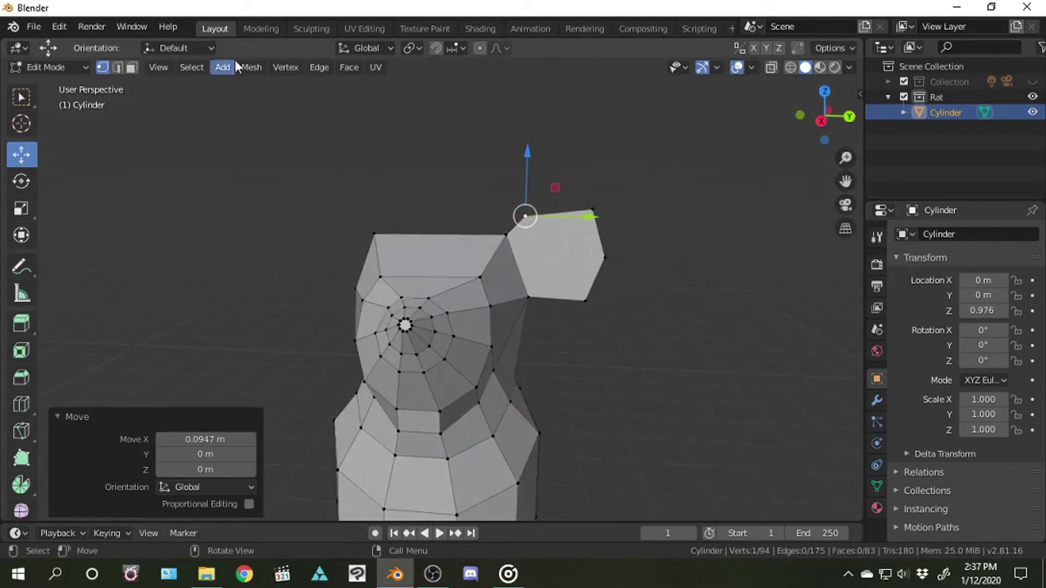
pyautogui.click(593, 211)
pyautogui.press('g')
pyautogui.press('y')
pyautogui.click(627, 211)
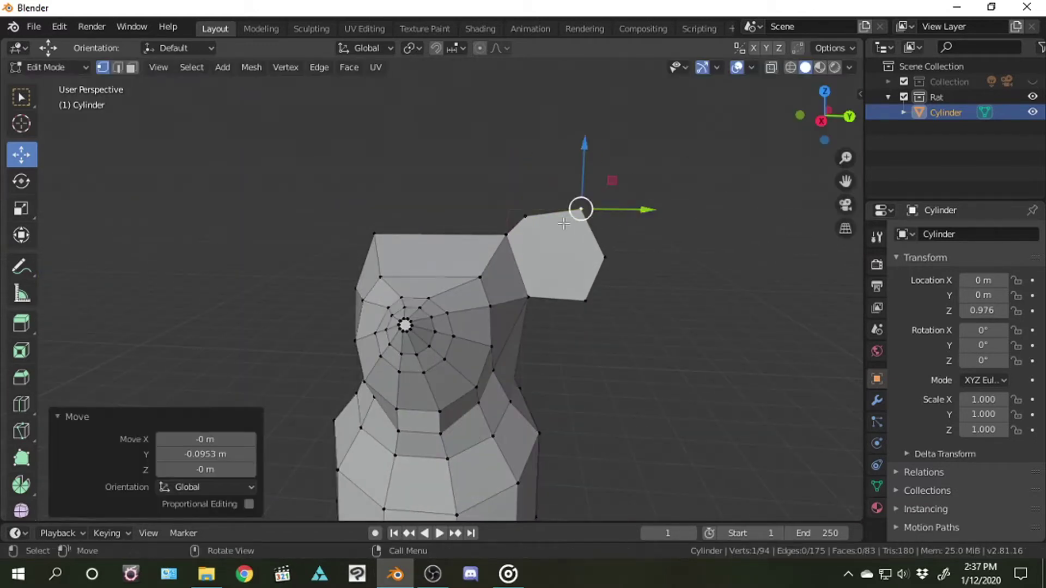
pyautogui.hotkey('alt', 'a')
pyautogui.moveTo(802, 114); pyautogui.dragTo(806, 114)
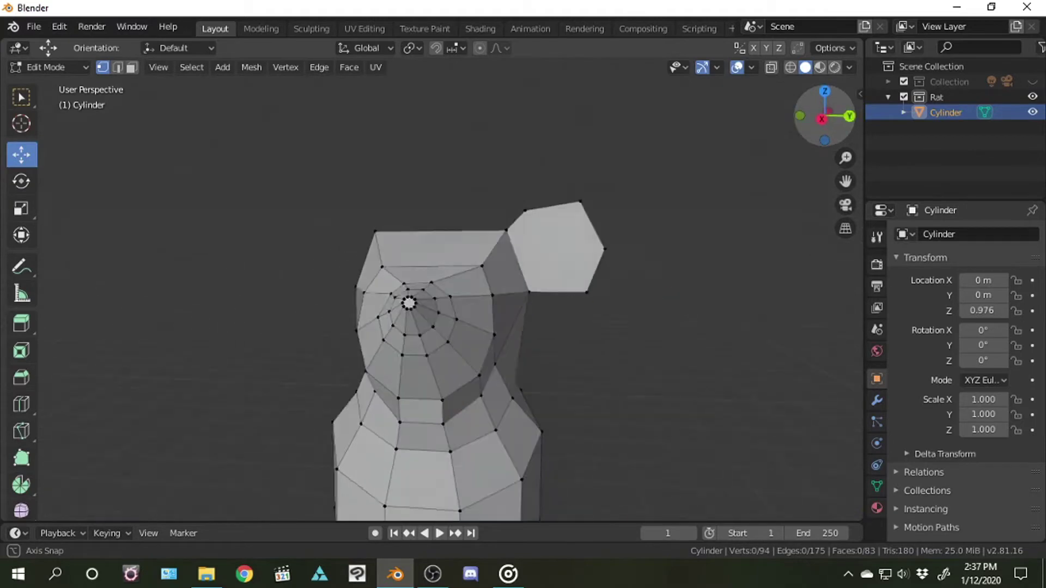
pyautogui.click(222, 67)
# Add a six-vertex circle, raise it 5 m on Z, and shrink it in top view
pyautogui.click(233, 116)
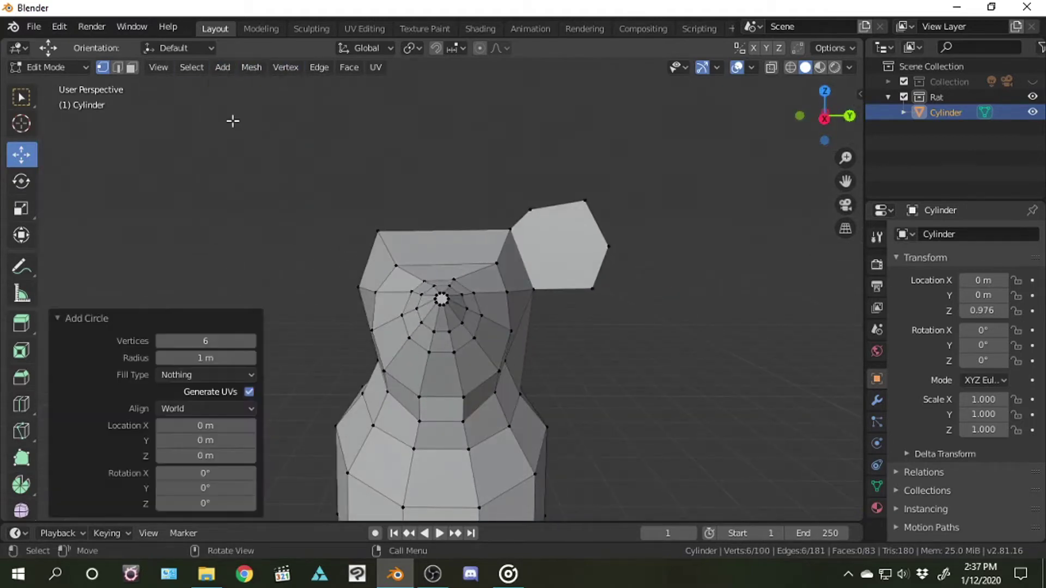
pyautogui.scroll(-3, 288, 299)
pyautogui.press('g')
pyautogui.press('z')
pyautogui.press('5')
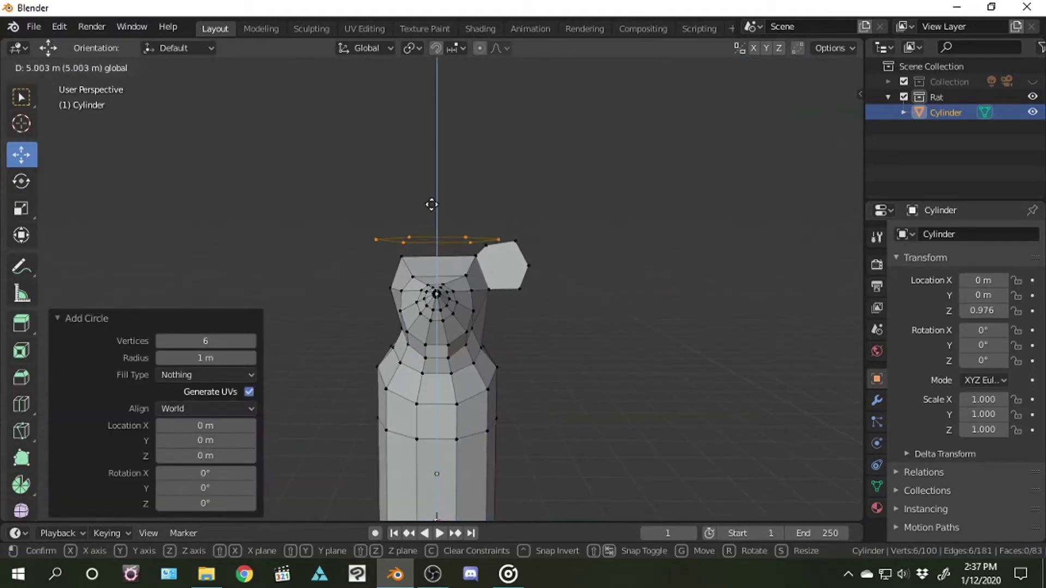
pyautogui.press('Return')
pyautogui.click(825, 90)
pyautogui.press('s')
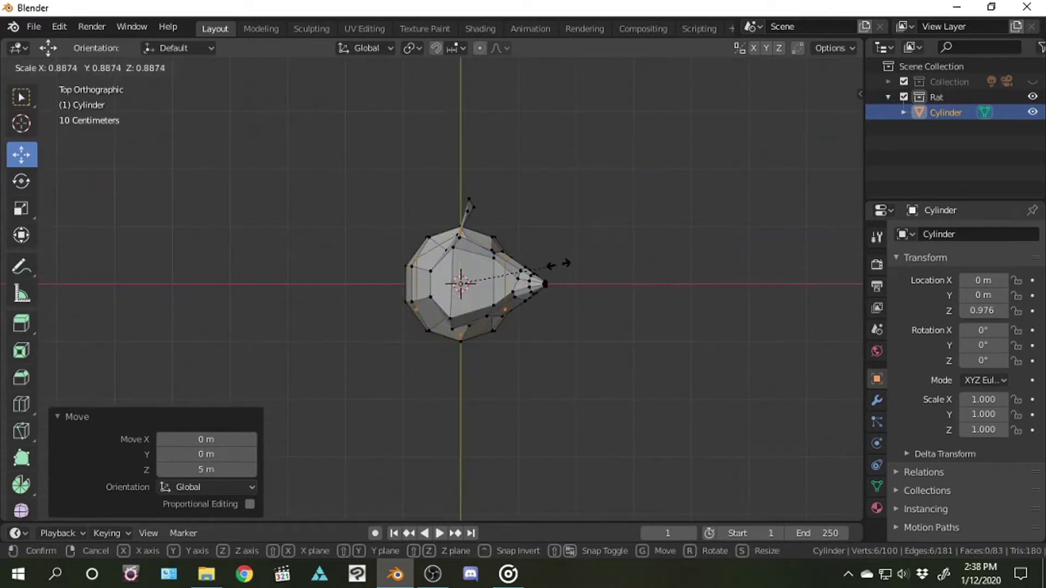
pyautogui.click(516, 268)
# Rotate the circle 90° on Y to stand upright and place it beside the head
pyautogui.press('r')
pyautogui.press('y')
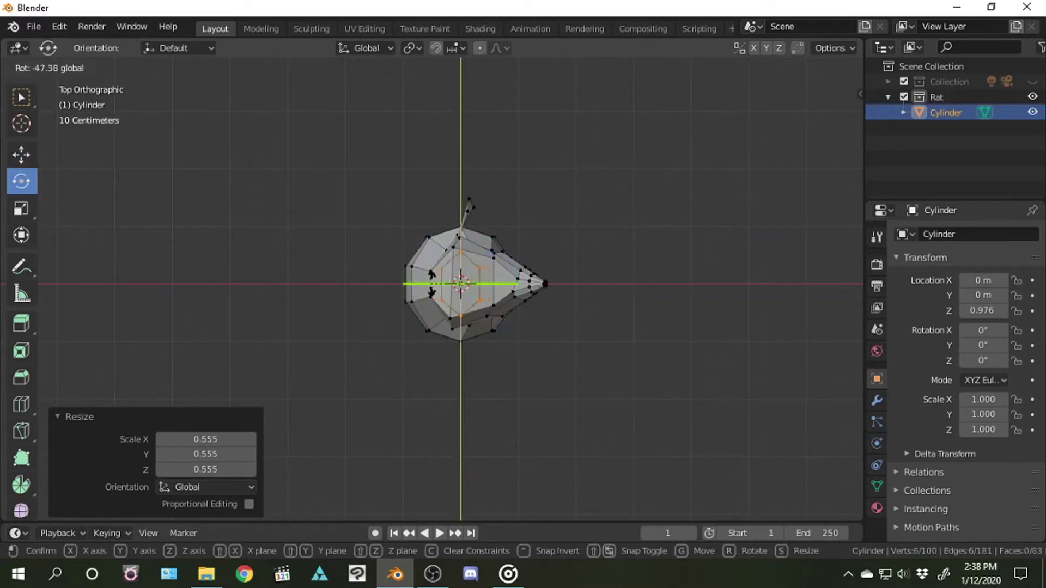
pyautogui.click(471, 134)
pyautogui.click(801, 116)
pyautogui.press('g')
pyautogui.press('z')
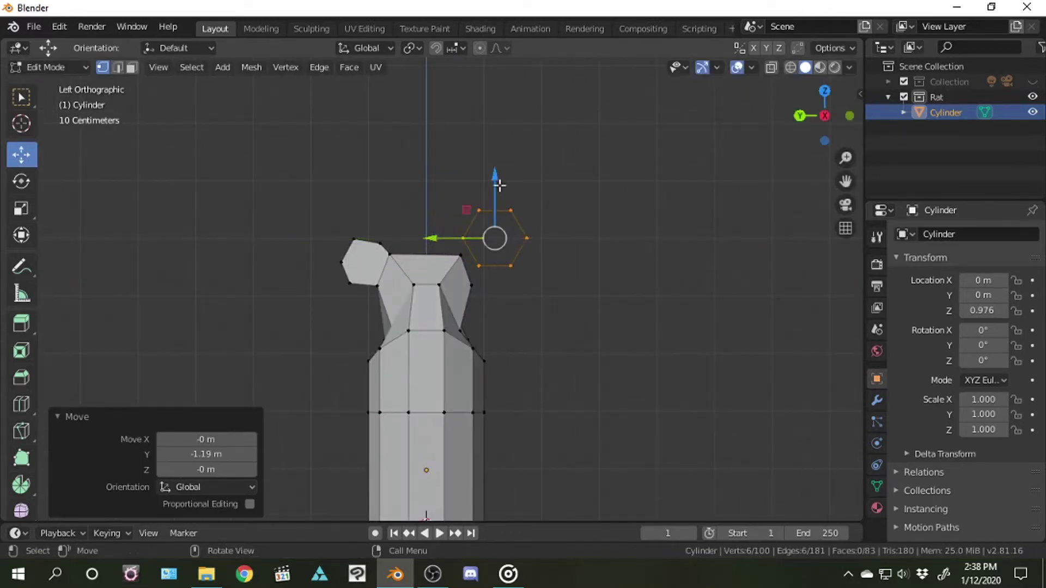
pyautogui.click(605, 198)
pyautogui.press('ctrl+KP_1')
pyautogui.click(824, 116)
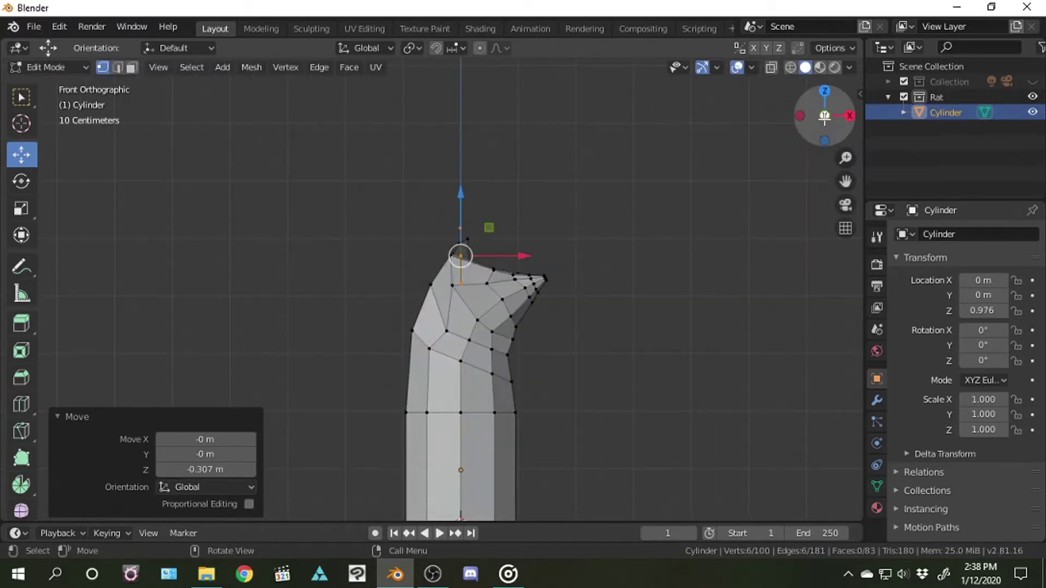
pyautogui.click(800, 116)
pyautogui.click(806, 113)
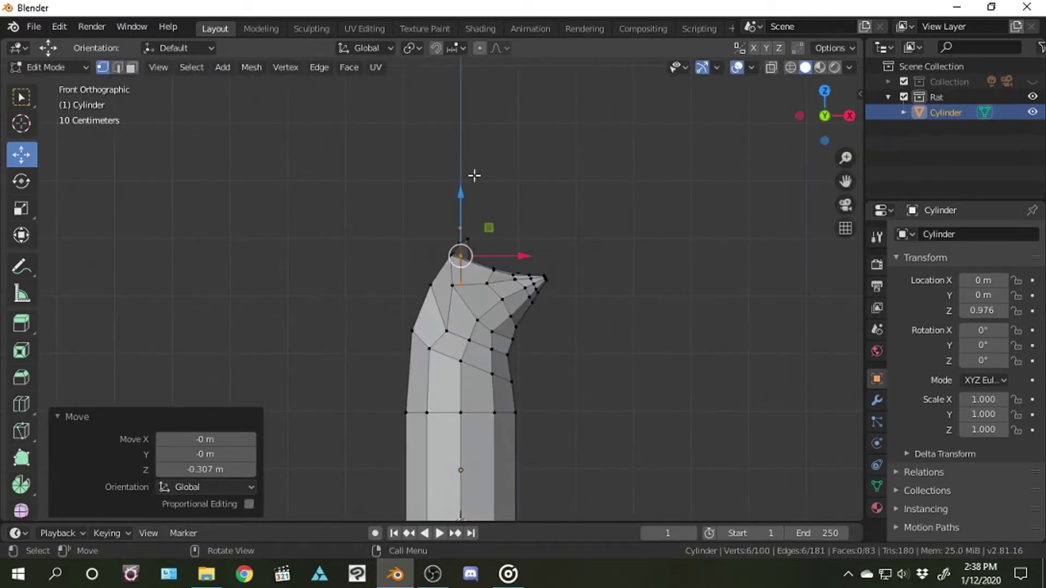
pyautogui.scroll(3, 493, 165)
# Shift the new ear's corner along X onto the head
pyautogui.press('g')
pyautogui.rightClick(492, 165)
pyautogui.press('g')
pyautogui.press('x')
pyautogui.click(523, 224)
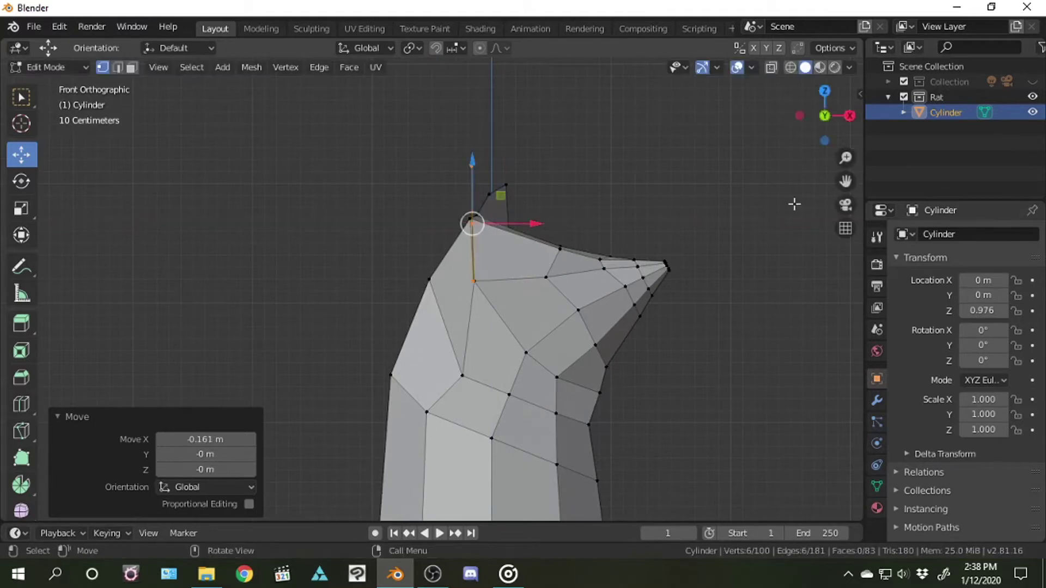
# Merge two pairs of ear and head vertices with Merge Vertices At Last
pyautogui.moveTo(841, 148); pyautogui.dragTo(369, 233)
pyautogui.click(262, 129)
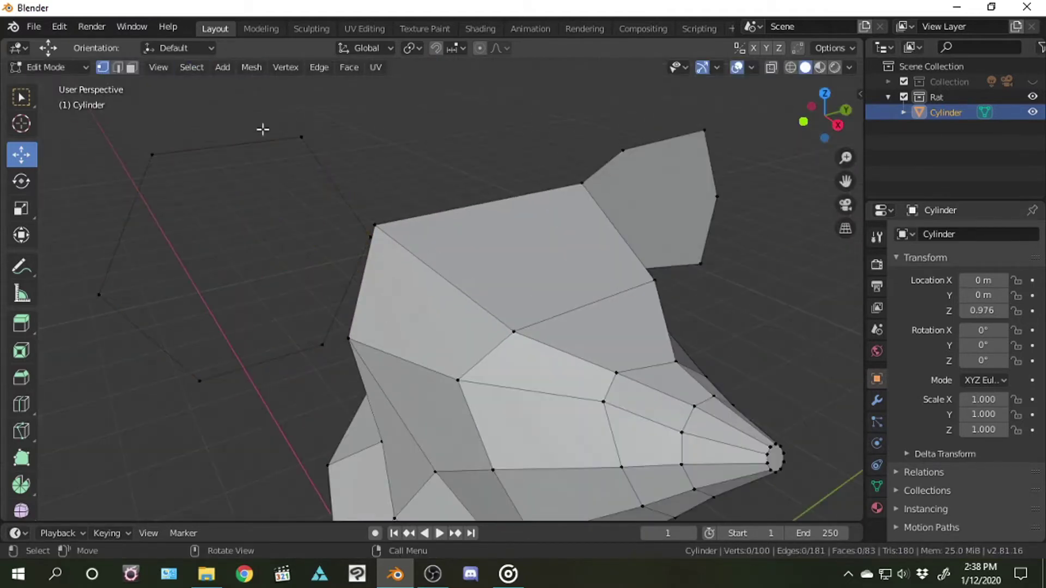
pyautogui.click(286, 67)
pyautogui.click(510, 322)
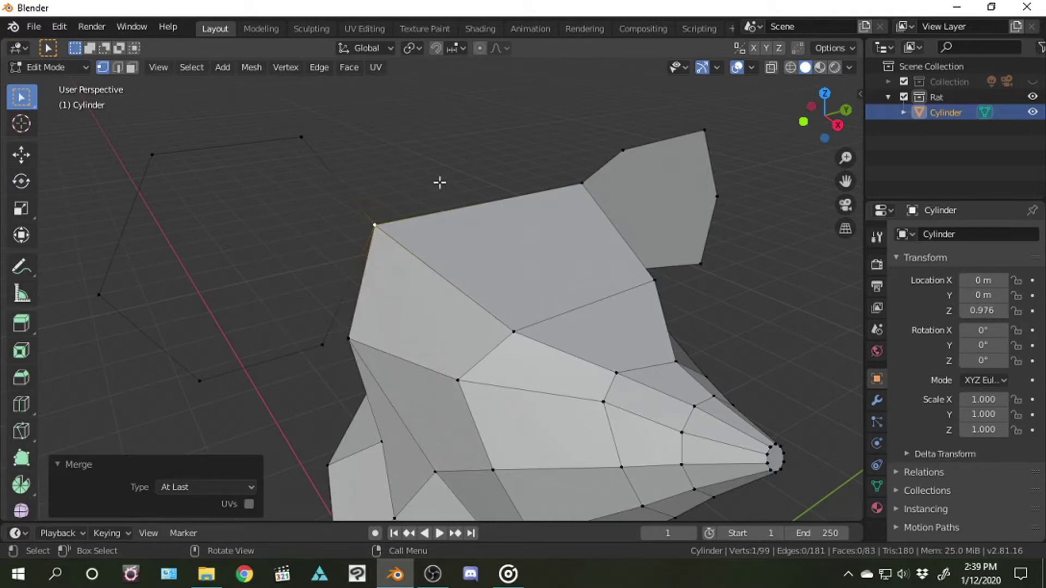
pyautogui.click(272, 67)
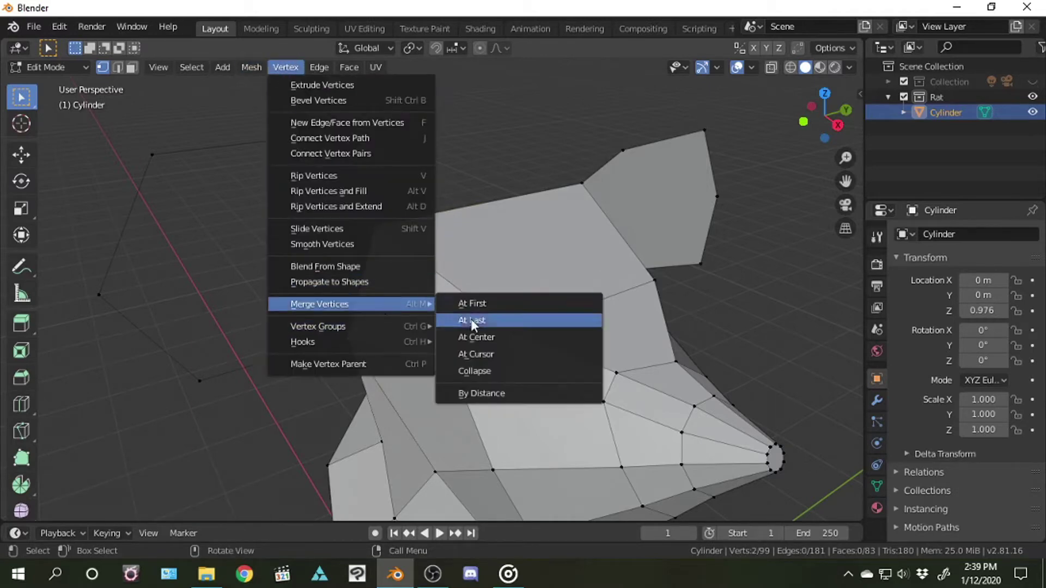
pyautogui.click(485, 319)
pyautogui.moveTo(824, 114); pyautogui.dragTo(807, 116)
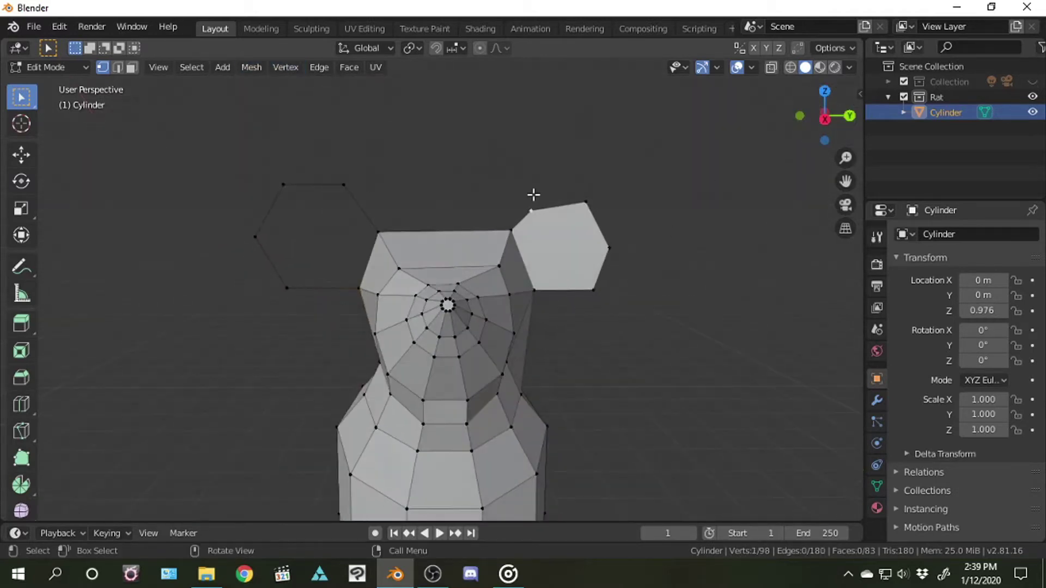
# Reposition an ear vertex, raising, lowering and sliding it along Y to match the first ear
pyautogui.moveTo(820, 102)
pyautogui.mouseDown()
pyautogui.moveTo(421, 177)
pyautogui.moveTo(465, 187)
pyautogui.mouseUp()
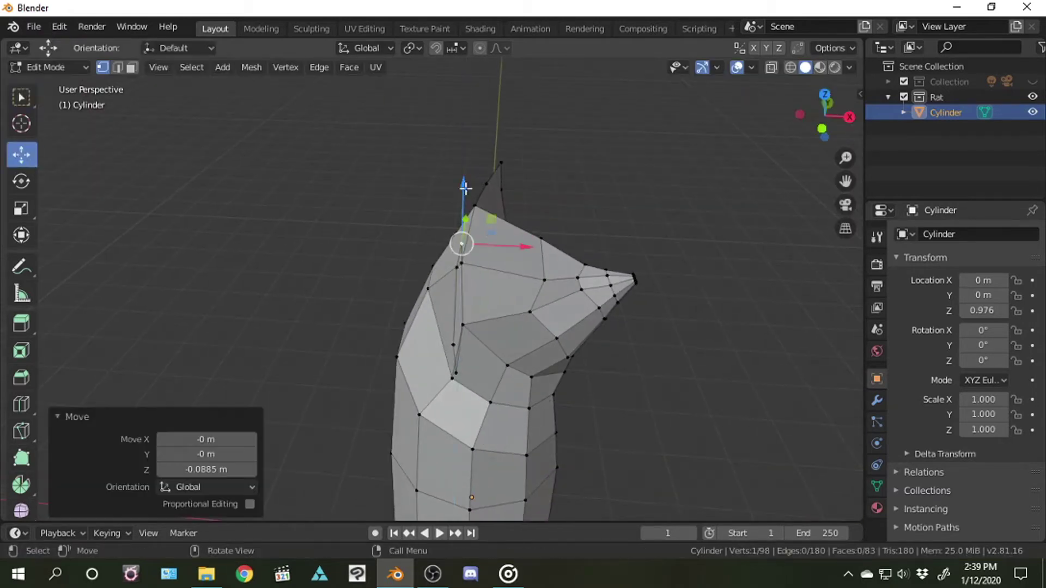
pyautogui.moveTo(499, 245); pyautogui.dragTo(510, 246)
pyautogui.moveTo(833, 125); pyautogui.dragTo(268, 254)
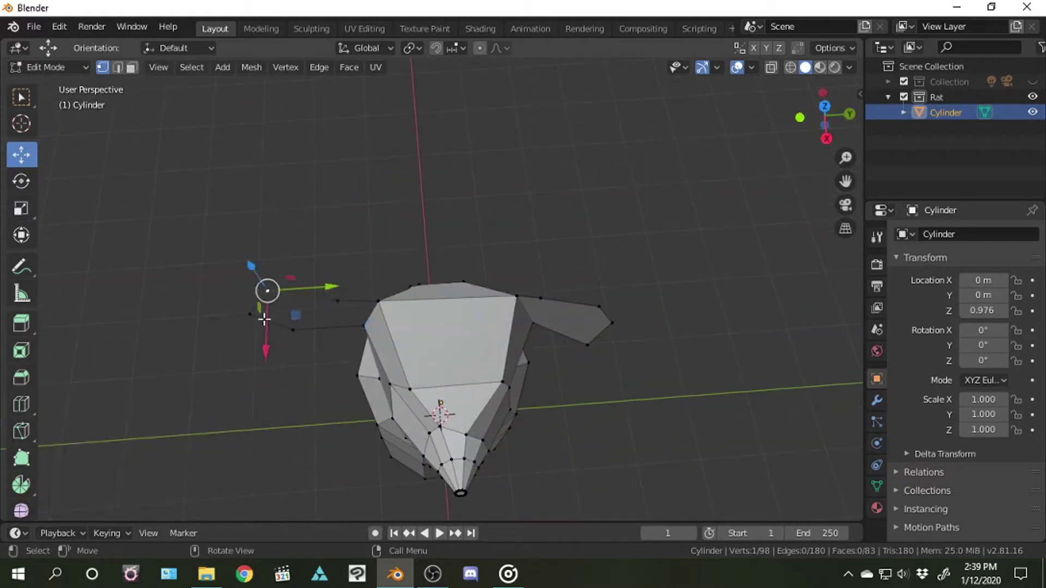
pyautogui.moveTo(264, 320)
pyautogui.mouseDown()
pyautogui.moveTo(252, 318)
pyautogui.moveTo(303, 310)
pyautogui.mouseUp()
pyautogui.moveTo(825, 116); pyautogui.dragTo(815, 106)
pyautogui.moveTo(341, 203); pyautogui.dragTo(341, 178)
pyautogui.moveTo(376, 217); pyautogui.dragTo(400, 218)
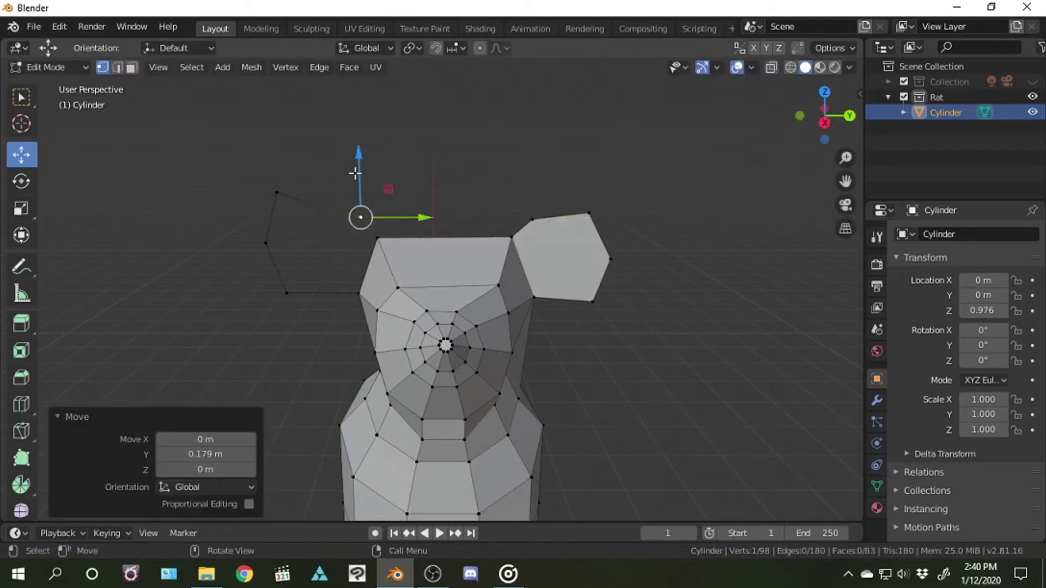
pyautogui.moveTo(355, 173)
pyautogui.mouseDown()
pyautogui.moveTo(363, 221)
pyautogui.moveTo(274, 166)
pyautogui.mouseUp()
pyautogui.moveTo(425, 217); pyautogui.dragTo(264, 203)
pyautogui.click(267, 243)
# Nudge another ear vertex along Y and X, then select the ear outline for filling
pyautogui.click(287, 294)
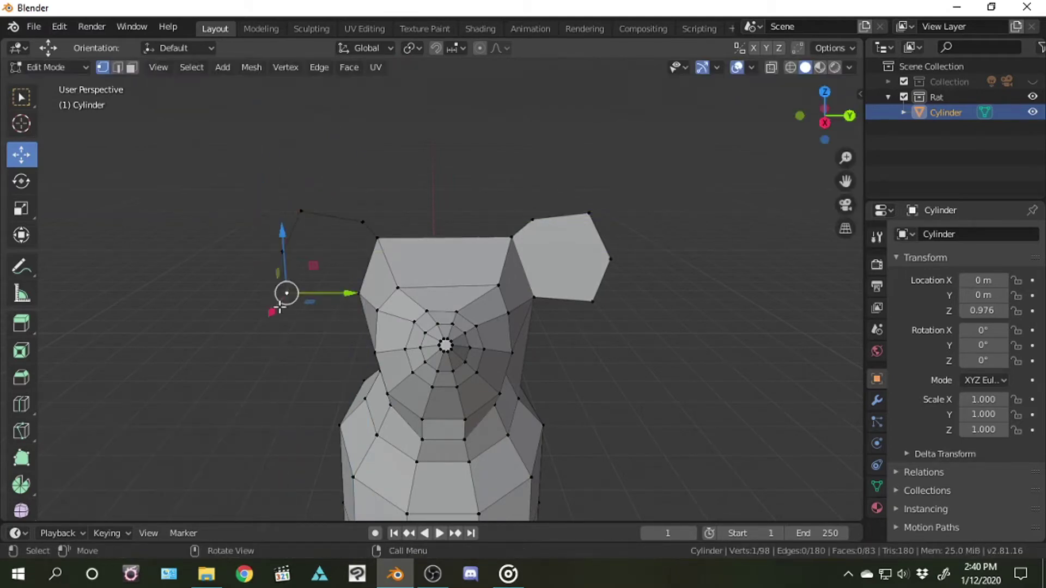
pyautogui.moveTo(325, 293); pyautogui.dragTo(337, 292)
pyautogui.moveTo(817, 112); pyautogui.dragTo(676, 175)
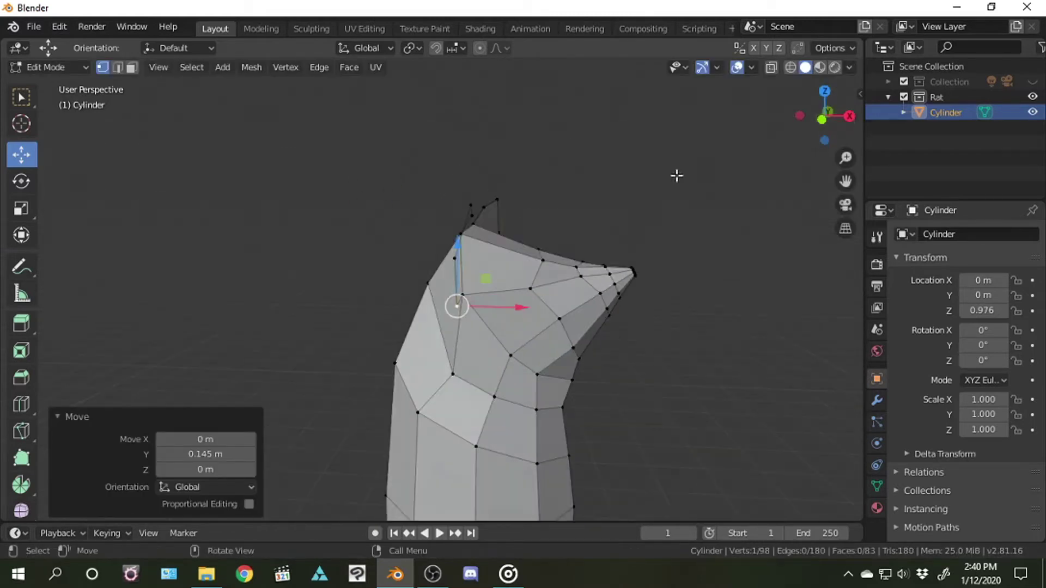
pyautogui.moveTo(508, 308); pyautogui.dragTo(545, 308)
pyautogui.moveTo(822, 115)
pyautogui.mouseDown()
pyautogui.moveTo(844, 103)
pyautogui.moveTo(834, 112)
pyautogui.mouseUp()
pyautogui.keyDown('shift'); pyautogui.click(403, 260); pyautogui.keyUp('shift')
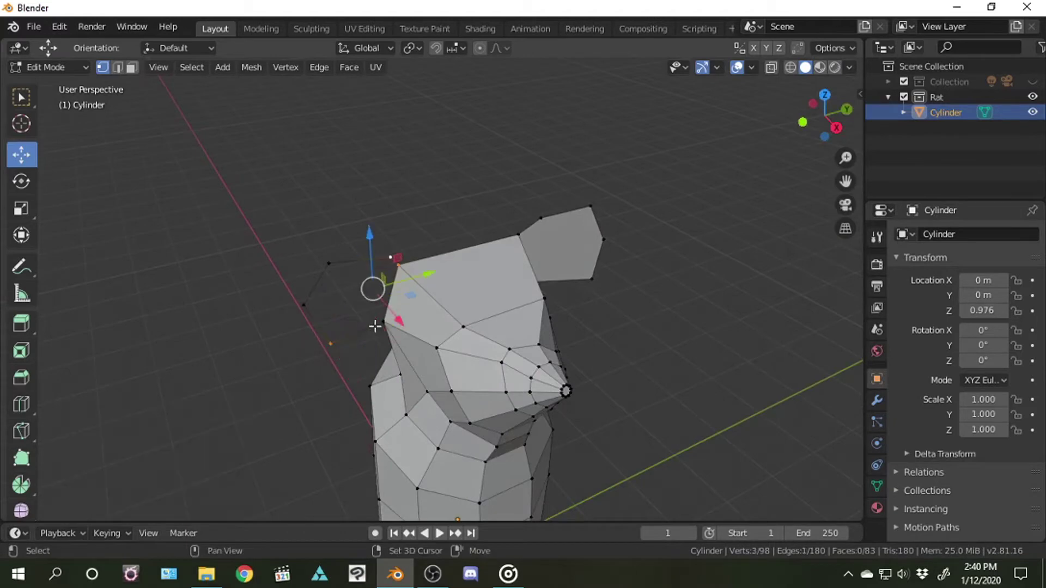
pyautogui.rightClick(307, 302)
# Fill the second ear outline with a face and orbit to inspect it
pyautogui.click(261, 241)
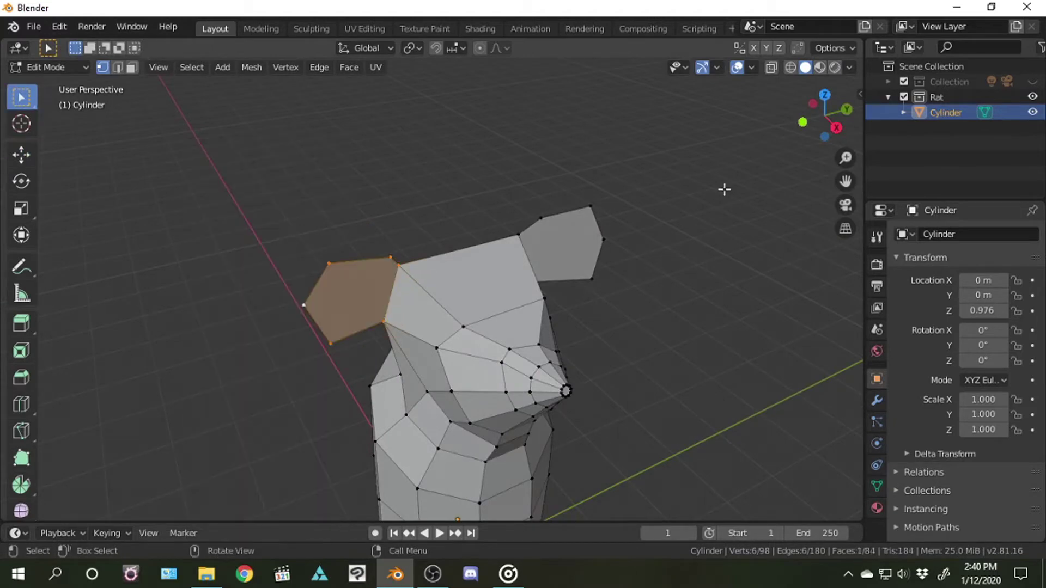
pyautogui.moveTo(724, 187); pyautogui.dragTo(675, 196, button='middle')
pyautogui.moveTo(640, 275)
pyautogui.mouseDown(button='middle')
pyautogui.moveTo(560, 305)
pyautogui.moveTo(817, 215)
pyautogui.mouseUp(button='middle')
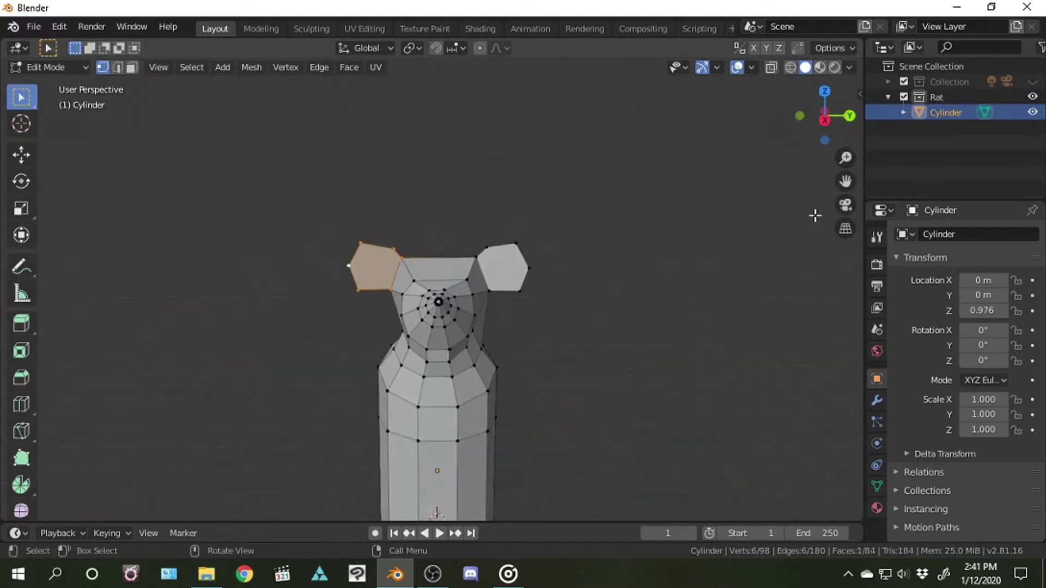
pyautogui.moveTo(436, 483); pyautogui.dragTo(417, 441, button='middle')
# Orbit to a front view of the rat and turn on X-ray to show hidden vertices
pyautogui.moveTo(545, 327); pyautogui.dragTo(502, 326, button='middle')
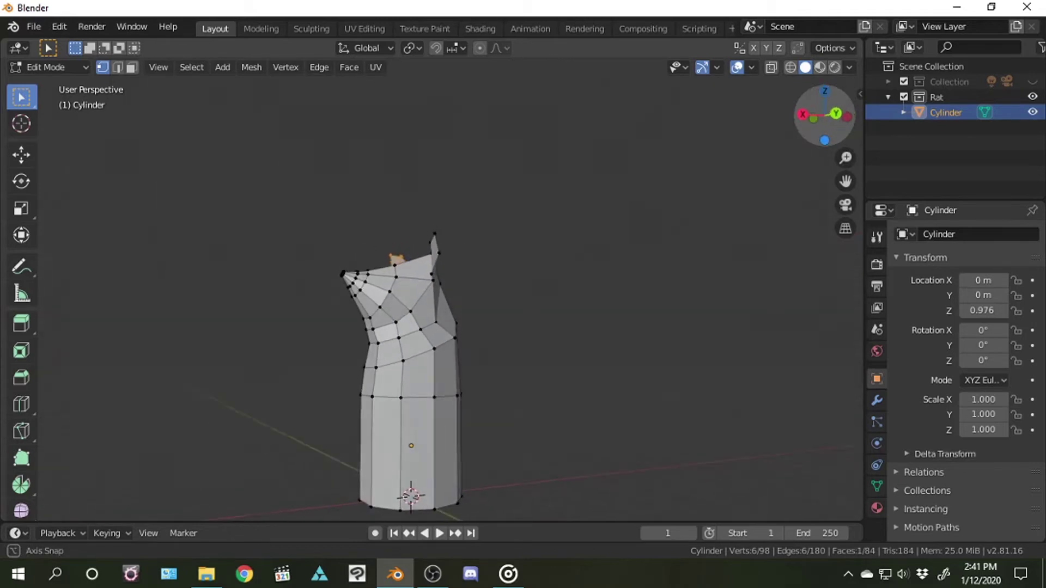
pyautogui.moveTo(523, 381)
pyautogui.mouseDown(button='middle')
pyautogui.moveTo(507, 392)
pyautogui.moveTo(495, 443)
pyautogui.mouseUp(button='middle')
pyautogui.scroll(3, 496, 444)
pyautogui.moveTo(708, 218); pyautogui.dragTo(779, 179, button='middle')
pyautogui.moveTo(817, 117); pyautogui.dragTo(826, 123)
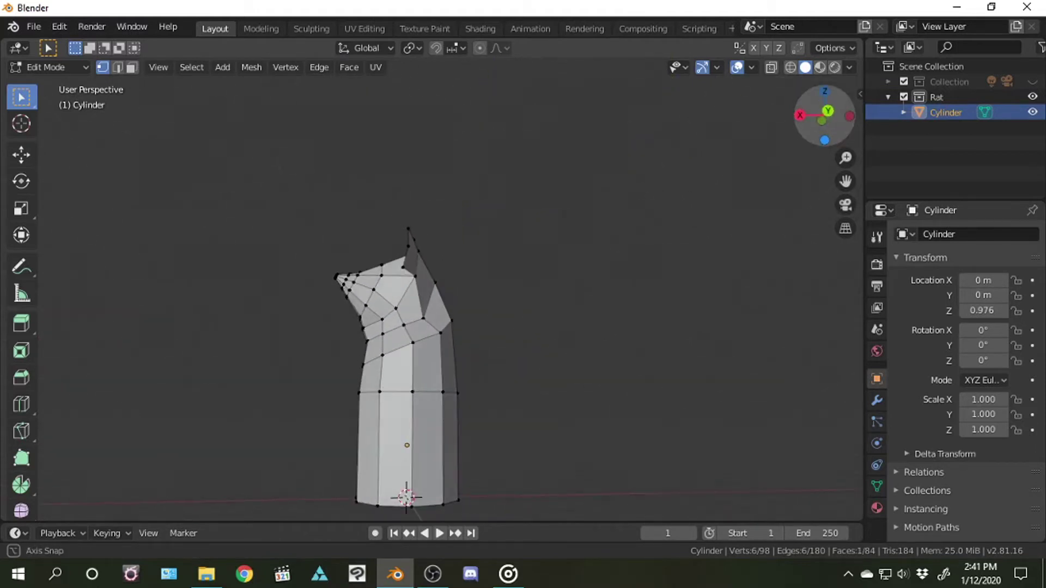
pyautogui.hotkey('alt', 'z')
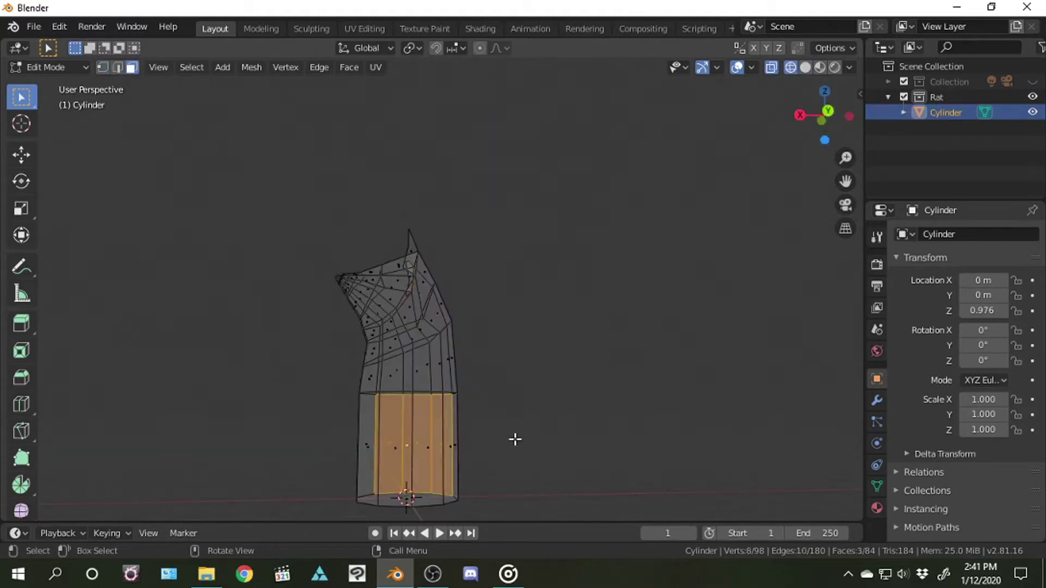
# Add a horizontal edge loop through the lower body and return to solid shading
pyautogui.moveTo(294, 443); pyautogui.dragTo(494, 469)
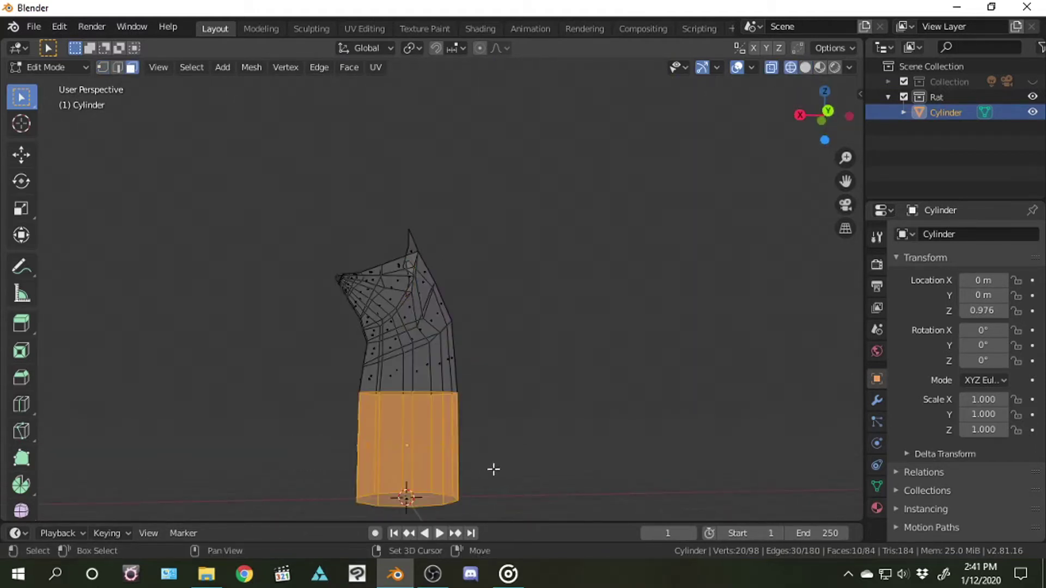
pyautogui.moveTo(386, 466); pyautogui.dragTo(384, 468)
pyautogui.click(385, 473)
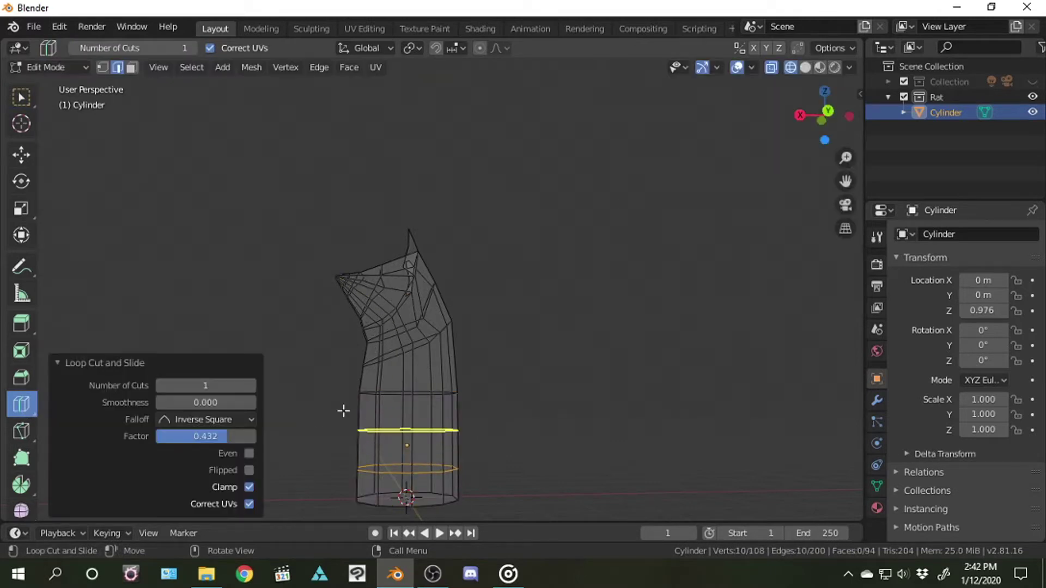
pyautogui.hotkey('shift', 'z')
# Select the bottom cap face in face mode and begin scaling it
pyautogui.click(57, 362)
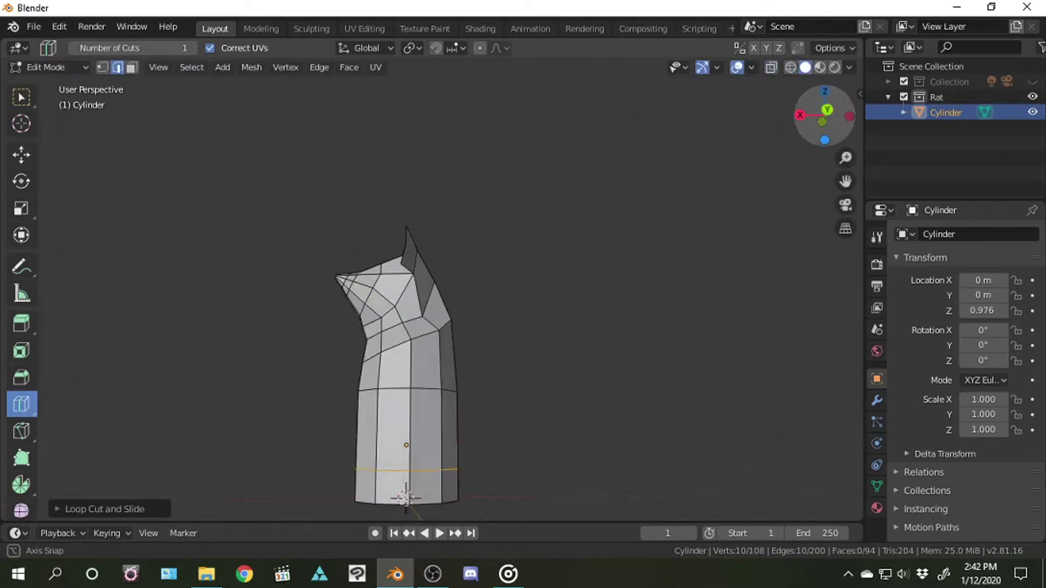
pyautogui.moveTo(245, 272); pyautogui.dragTo(163, 163, button='middle')
pyautogui.click(131, 67)
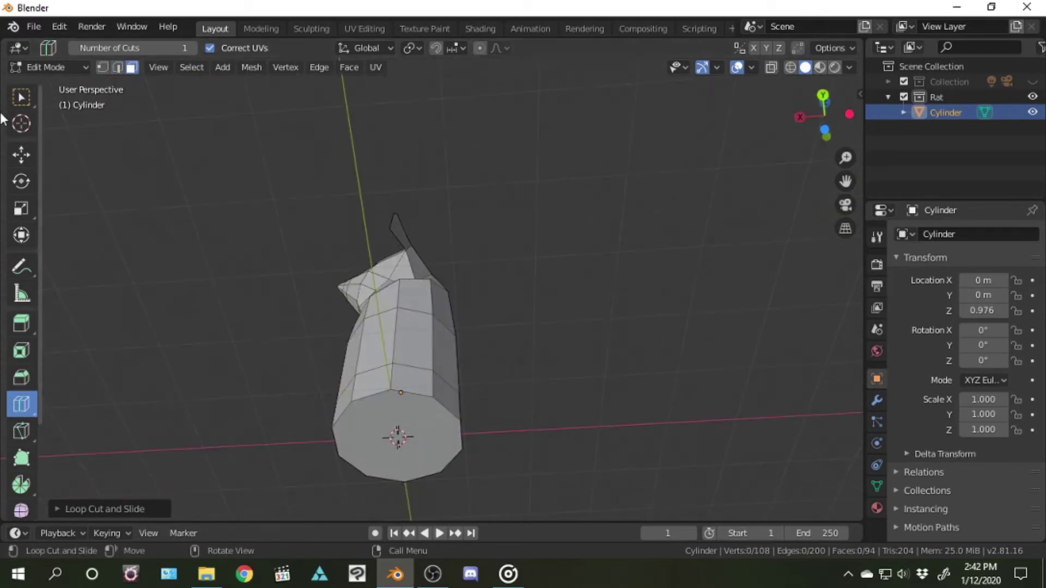
pyautogui.click(398, 436)
pyautogui.click(22, 207)
# Finish shrinking the bottom cap face to about 0.75 scale
pyautogui.press('s')
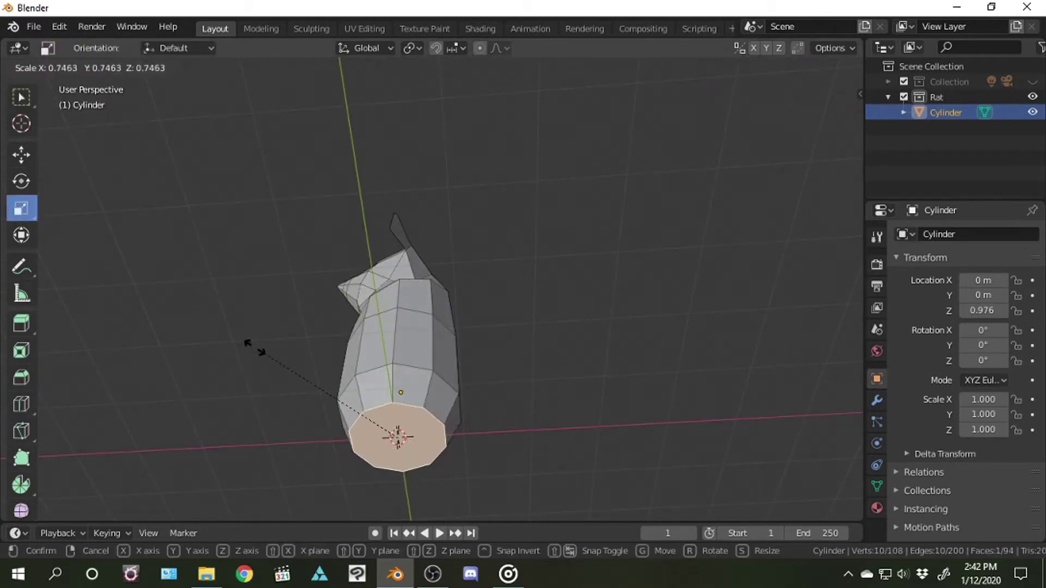
pyautogui.click(267, 359)
pyautogui.moveTo(817, 95); pyautogui.dragTo(820, 81)
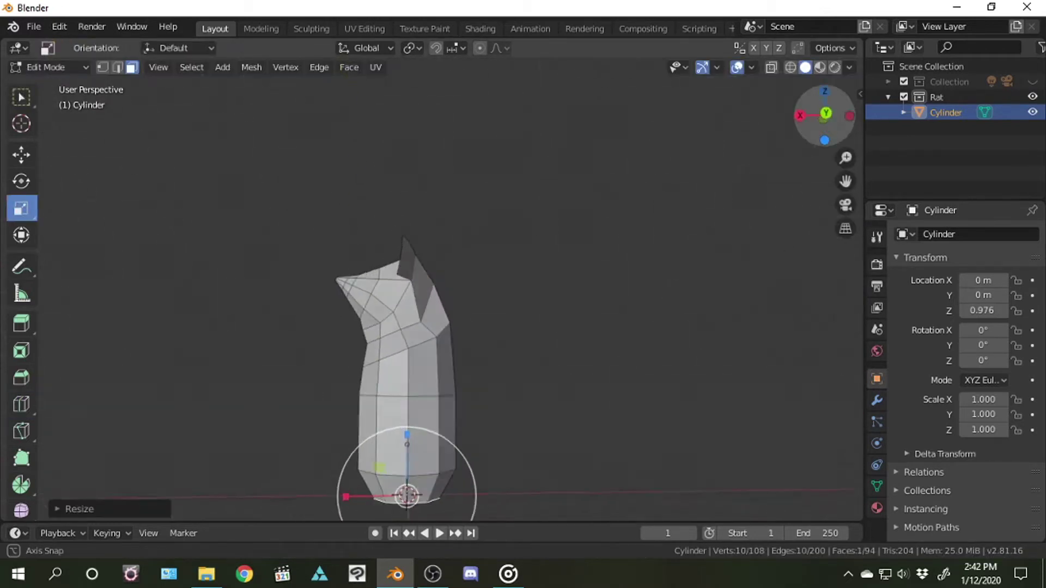
# Inset the bottom face, undoing an accidental extrusion
pyautogui.click(19, 359)
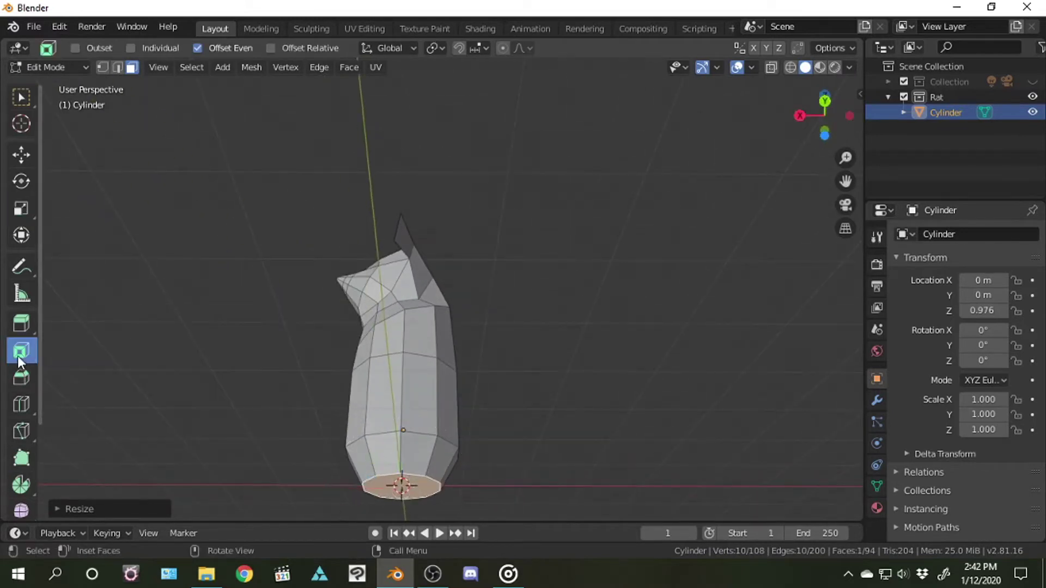
pyautogui.moveTo(372, 484); pyautogui.dragTo(385, 485)
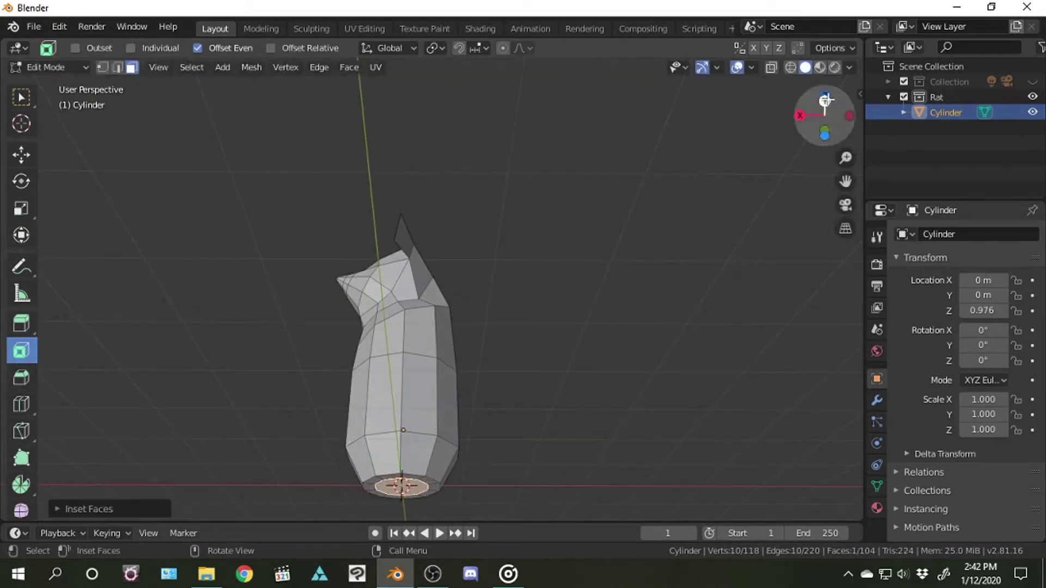
pyautogui.moveTo(825, 116); pyautogui.dragTo(812, 136)
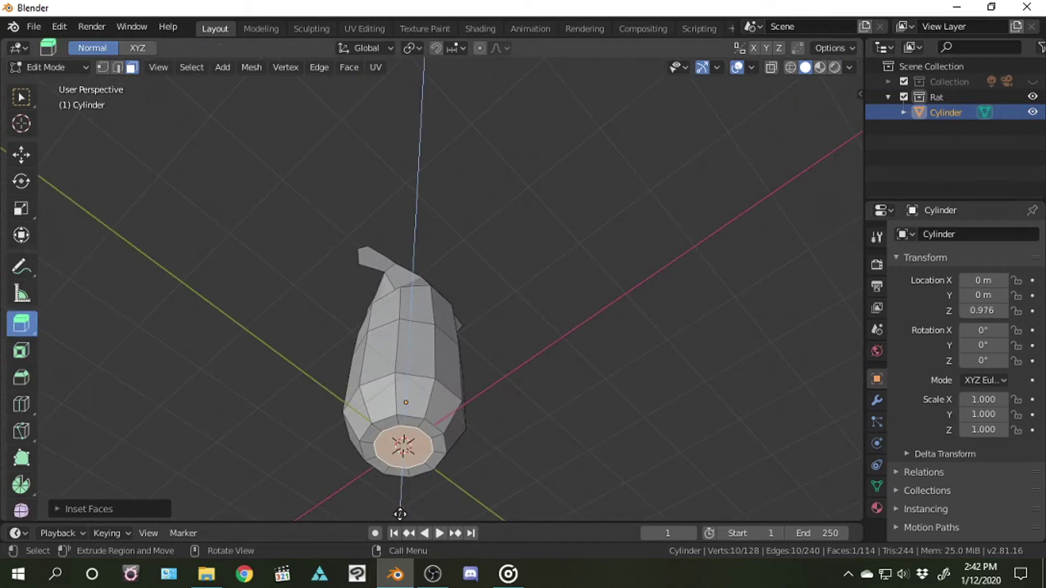
pyautogui.moveTo(399, 515); pyautogui.dragTo(399, 517)
pyautogui.hotkey('ctrl', 'z')
pyautogui.moveTo(397, 518); pyautogui.dragTo(381, 414, button='middle')
# Nudge the inset bottom face along Z and scale it slightly
pyautogui.hotkey('shift', 'space')
pyautogui.press('g')
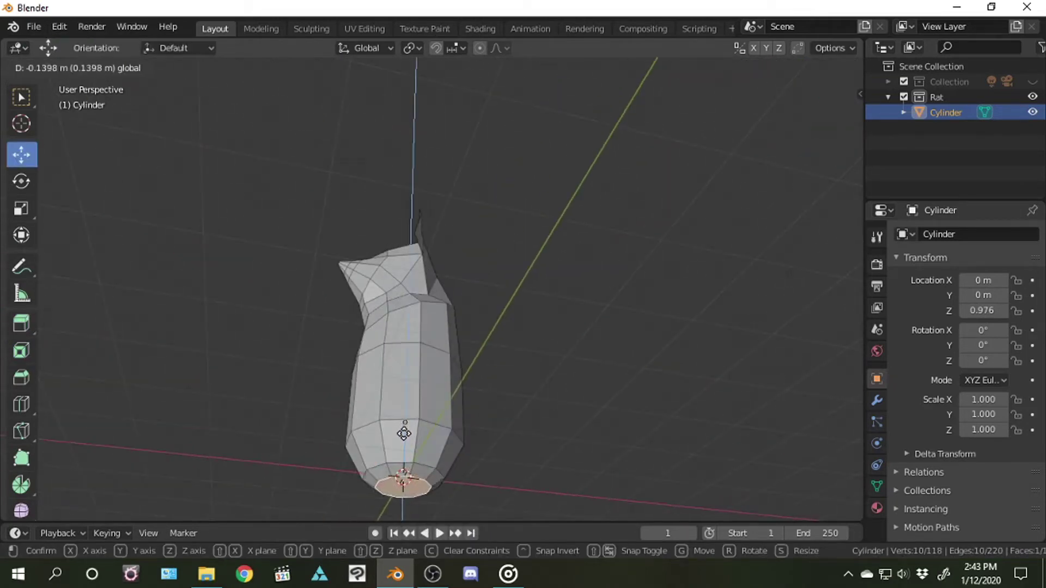
pyautogui.click(403, 433)
pyautogui.moveTo(822, 108); pyautogui.dragTo(811, 137)
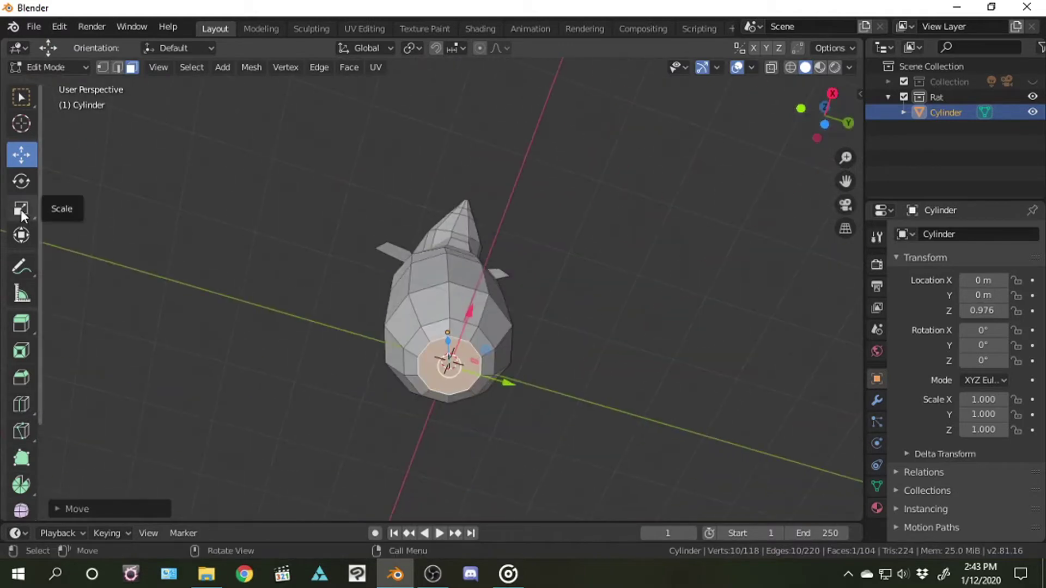
pyautogui.click(21, 210)
pyautogui.moveTo(507, 376); pyautogui.dragTo(502, 377)
pyautogui.moveTo(817, 125)
pyautogui.mouseDown()
pyautogui.moveTo(820, 106)
pyautogui.moveTo(824, 117)
pyautogui.mouseUp()
# Extrude a lower back face outward as the first tail segment and tilt it
pyautogui.click(20, 97)
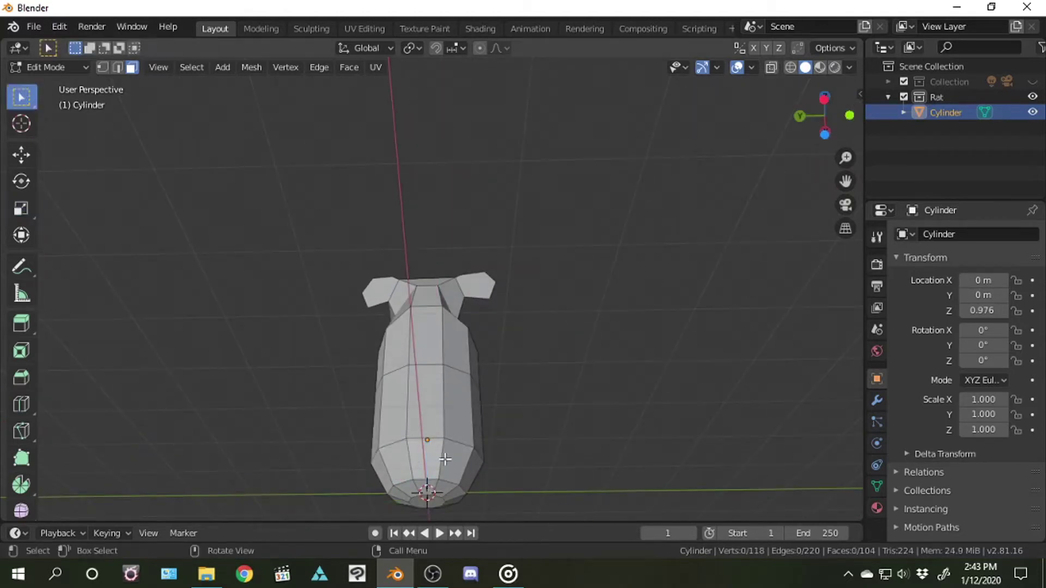
pyautogui.click(428, 474)
pyautogui.moveTo(428, 474); pyautogui.dragTo(32, 291, button='middle')
pyautogui.moveTo(839, 97); pyautogui.dragTo(836, 122)
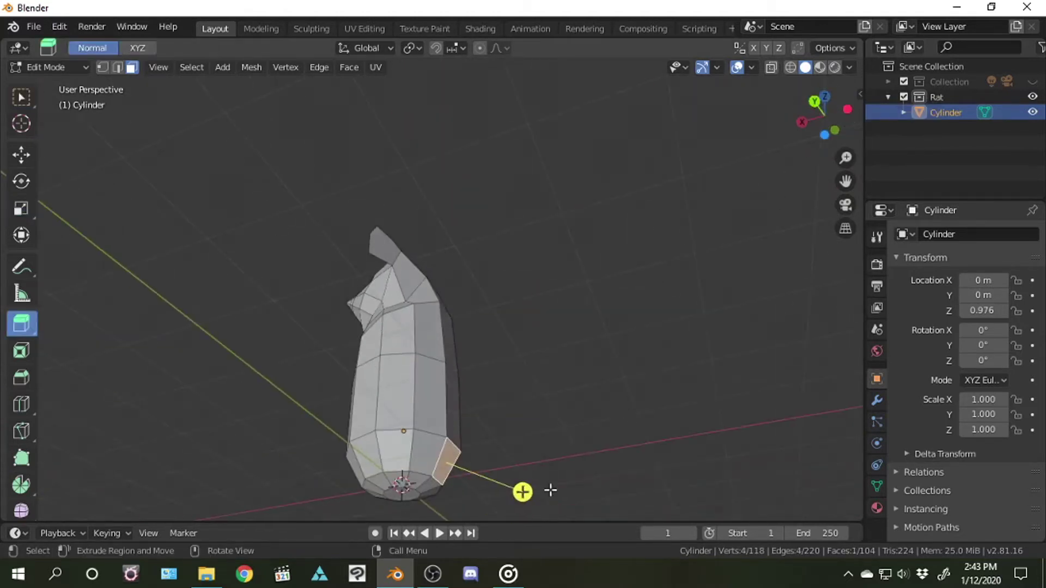
pyautogui.moveTo(523, 490); pyautogui.dragTo(552, 502)
pyautogui.moveTo(486, 477); pyautogui.dragTo(525, 455)
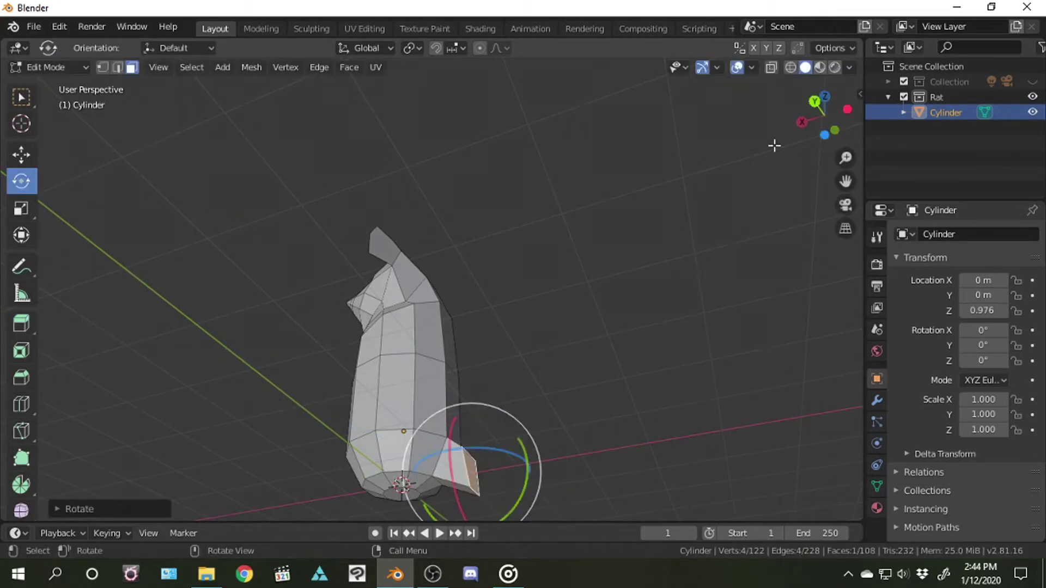
pyautogui.moveTo(817, 115); pyautogui.dragTo(826, 126)
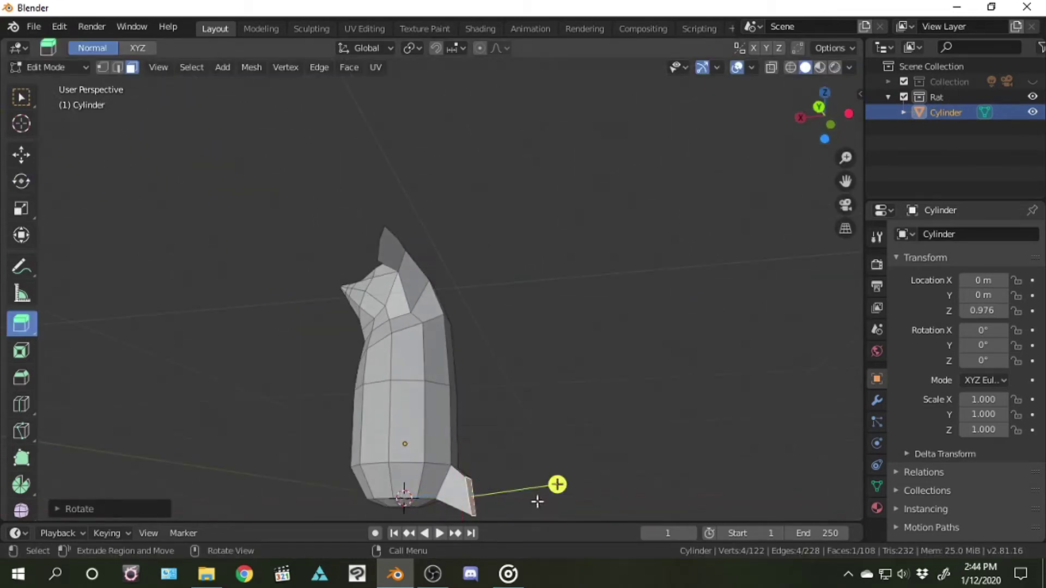
# Extrude two more tail segments, scaling each end face smaller
pyautogui.moveTo(600, 472); pyautogui.dragTo(601, 472)
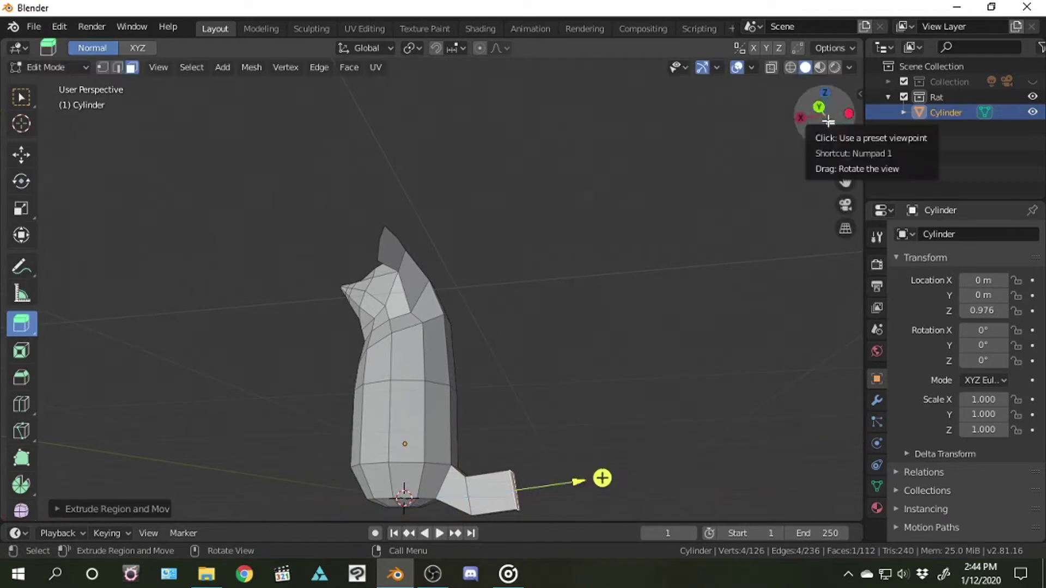
pyautogui.moveTo(828, 121); pyautogui.dragTo(831, 139)
pyautogui.press('s')
pyautogui.click(341, 336)
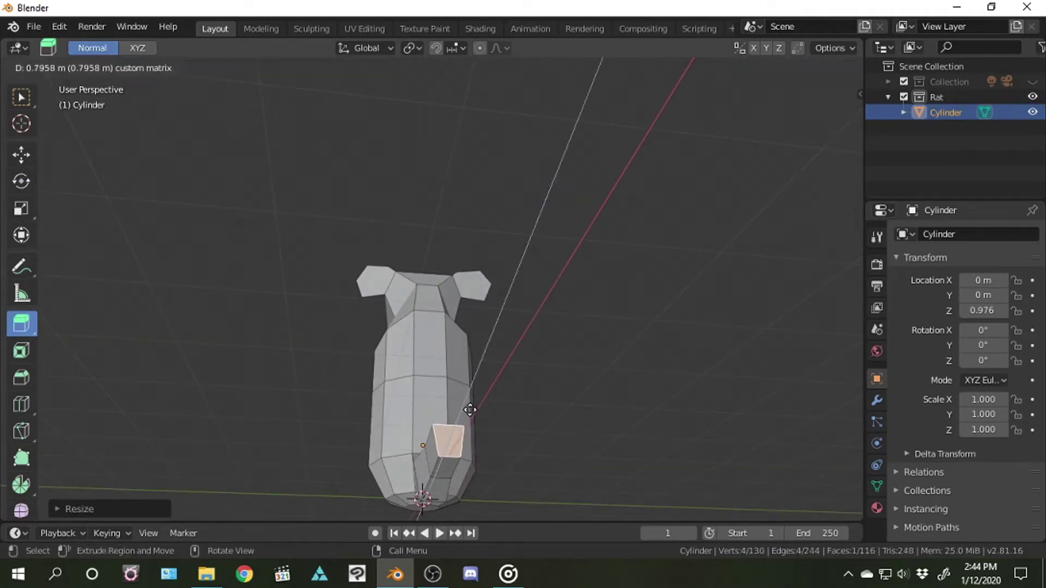
pyautogui.click(437, 405)
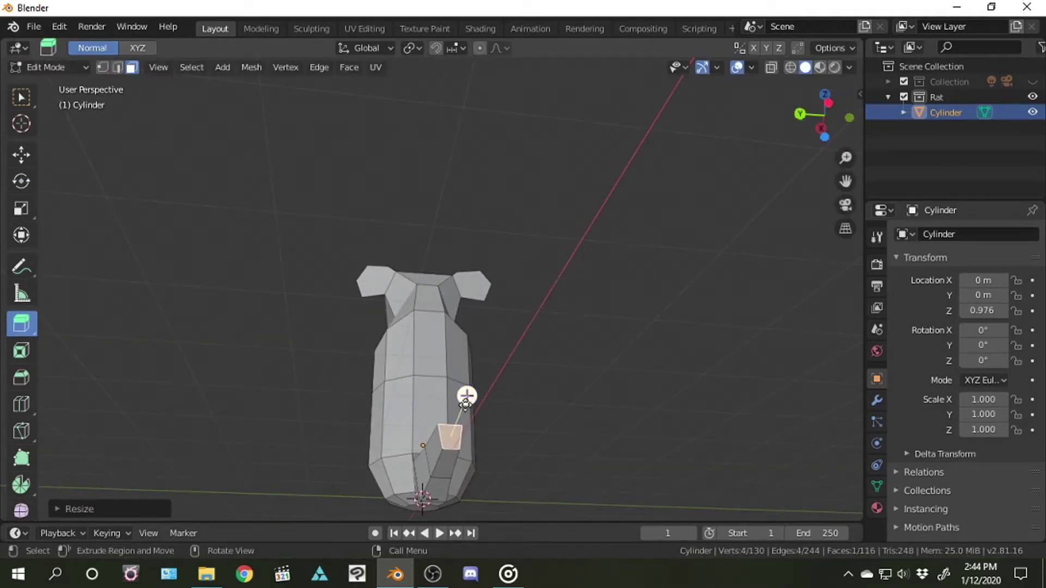
pyautogui.moveTo(479, 380); pyautogui.dragTo(480, 380)
pyautogui.press('s')
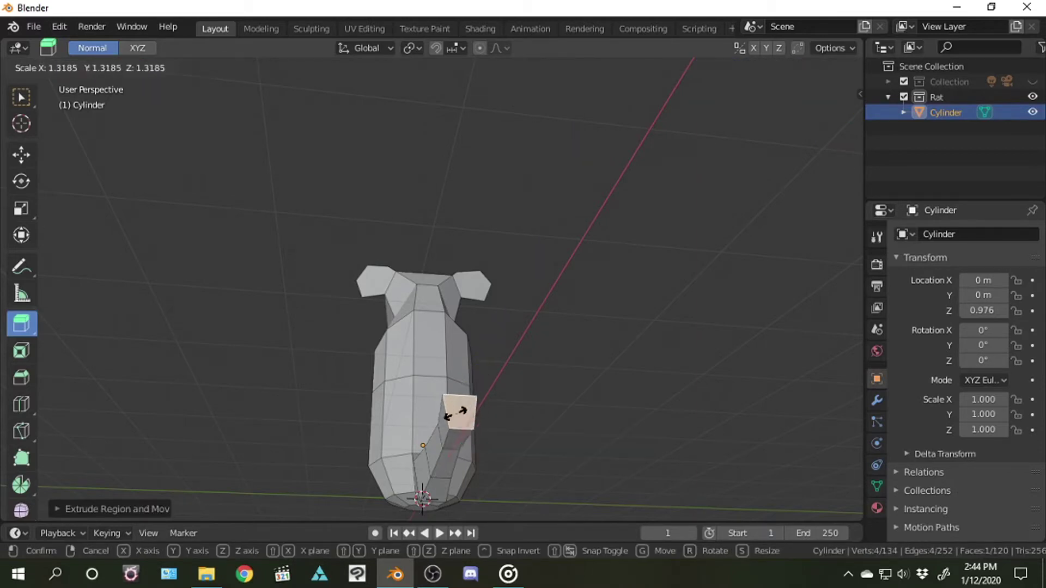
pyautogui.click(459, 412)
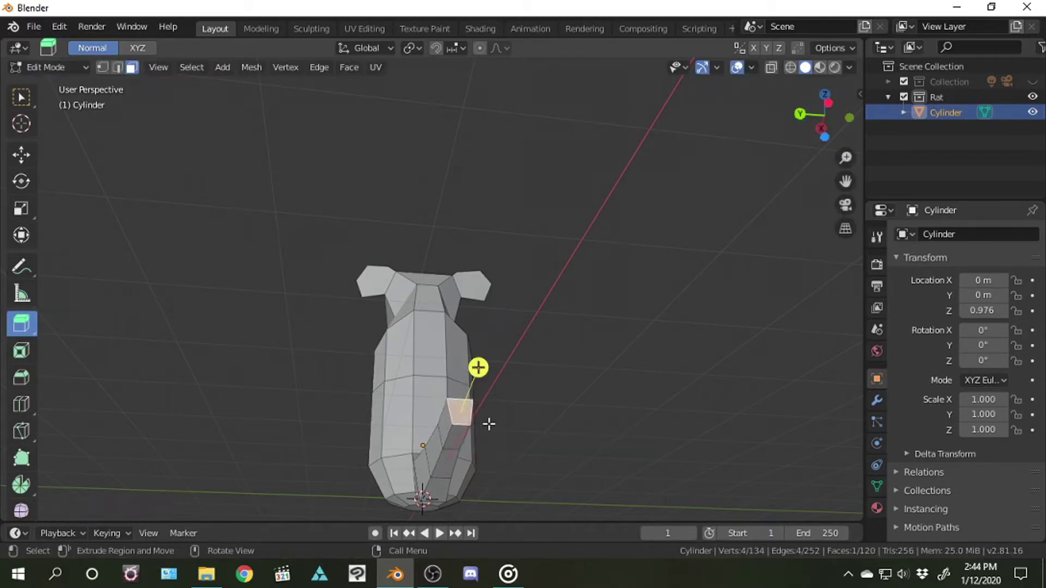
# Rescale the tail's end face to refine the taper
pyautogui.scroll(3, 488, 424)
pyautogui.scroll(2, 488, 424)
pyautogui.scroll(-1, 489, 424)
pyautogui.press('s')
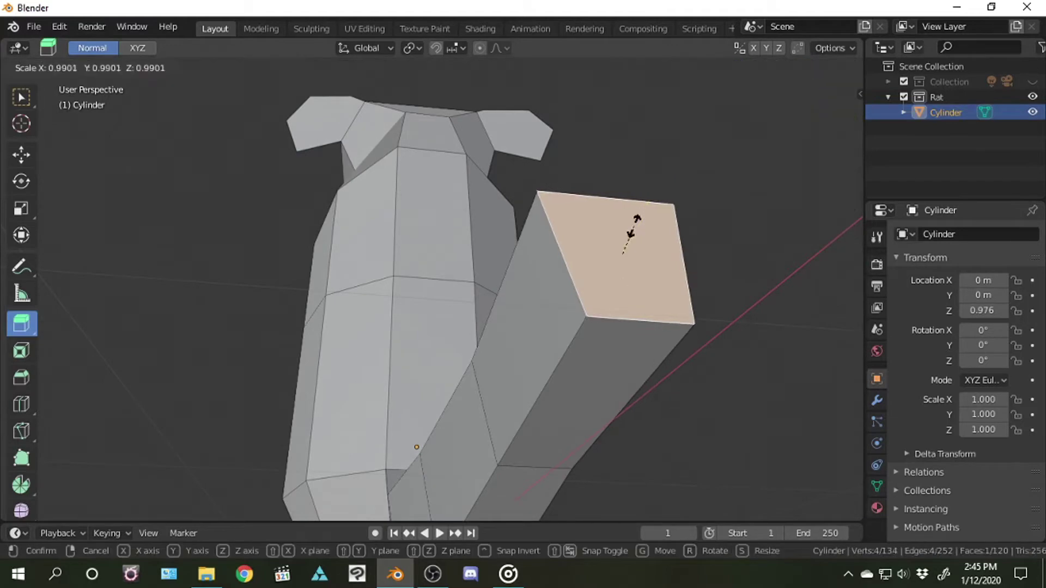
pyautogui.click(631, 234)
pyautogui.moveTo(662, 189)
pyautogui.mouseDown(button='middle')
pyautogui.moveTo(803, 235)
pyautogui.moveTo(565, 358)
pyautogui.mouseUp(button='middle')
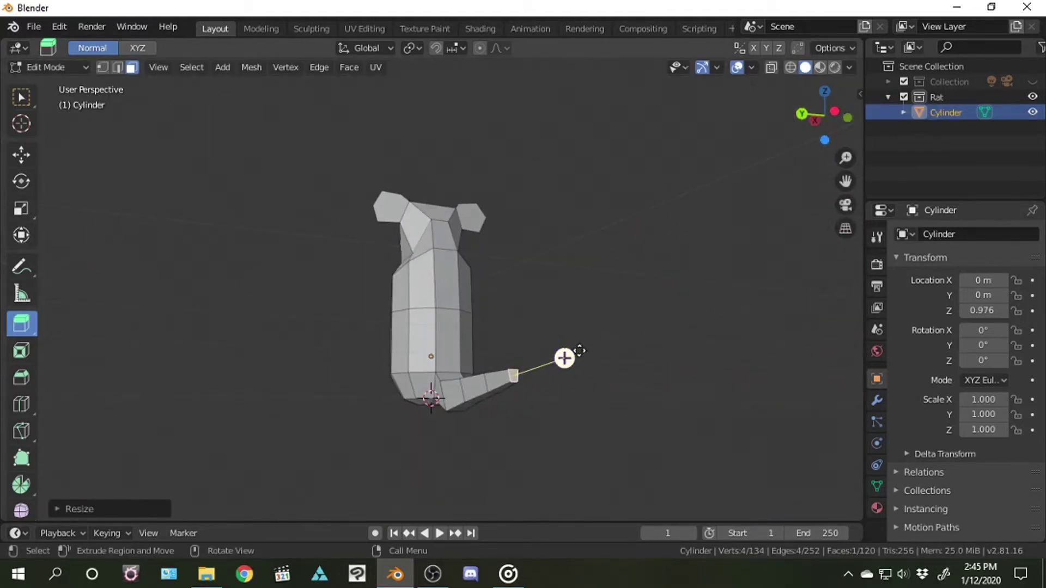
# Extrude two more tail segments and scale the tip to a sharp point (scale 0)
pyautogui.moveTo(564, 358); pyautogui.dragTo(576, 357)
pyautogui.scroll(3, 582, 381)
pyautogui.scroll(5, 582, 381)
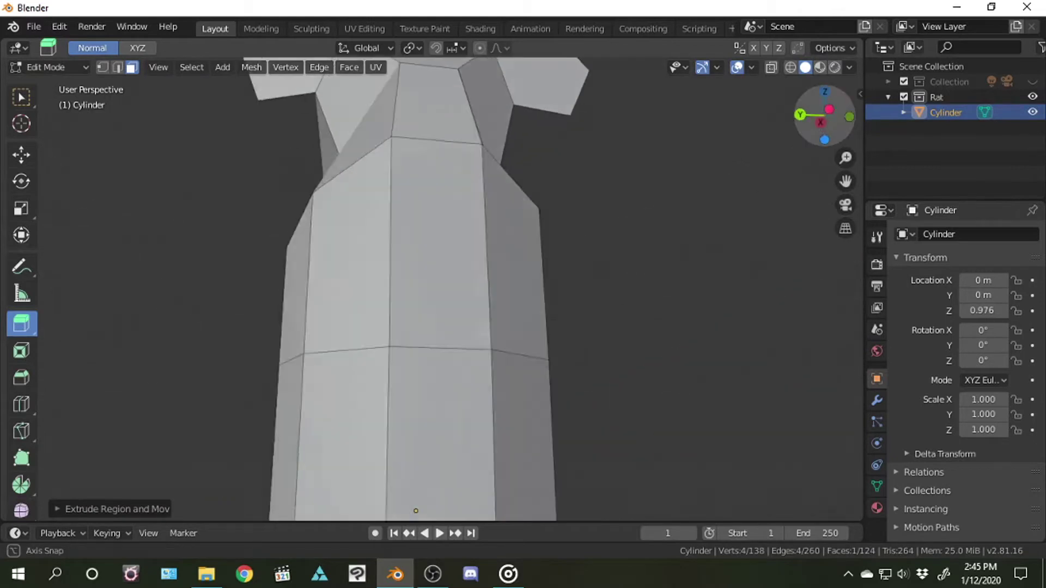
pyautogui.moveTo(846, 181); pyautogui.dragTo(846, 183)
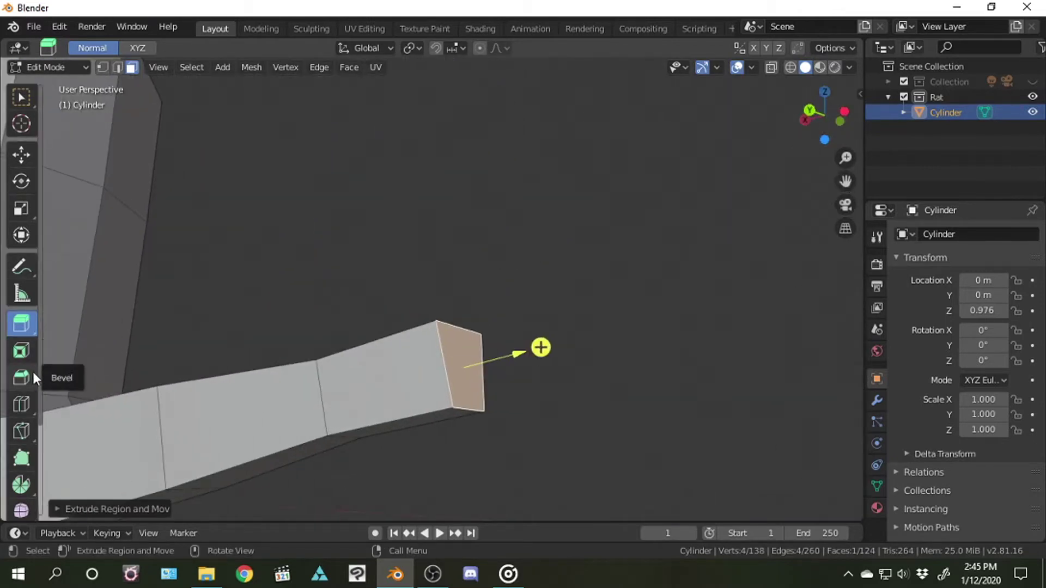
pyautogui.click(454, 369)
pyautogui.press('e')
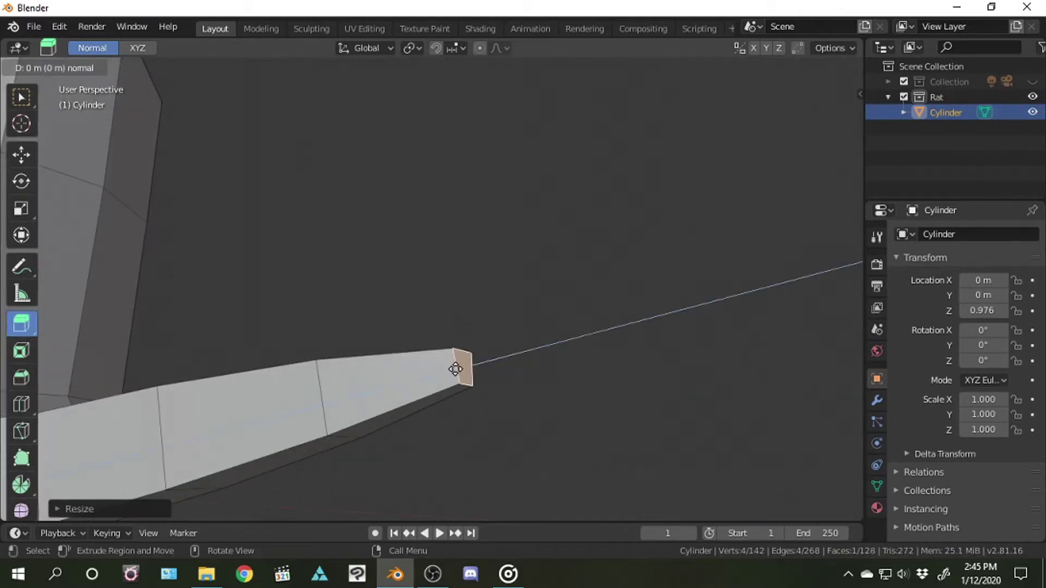
pyautogui.click(529, 358)
pyautogui.press('s')
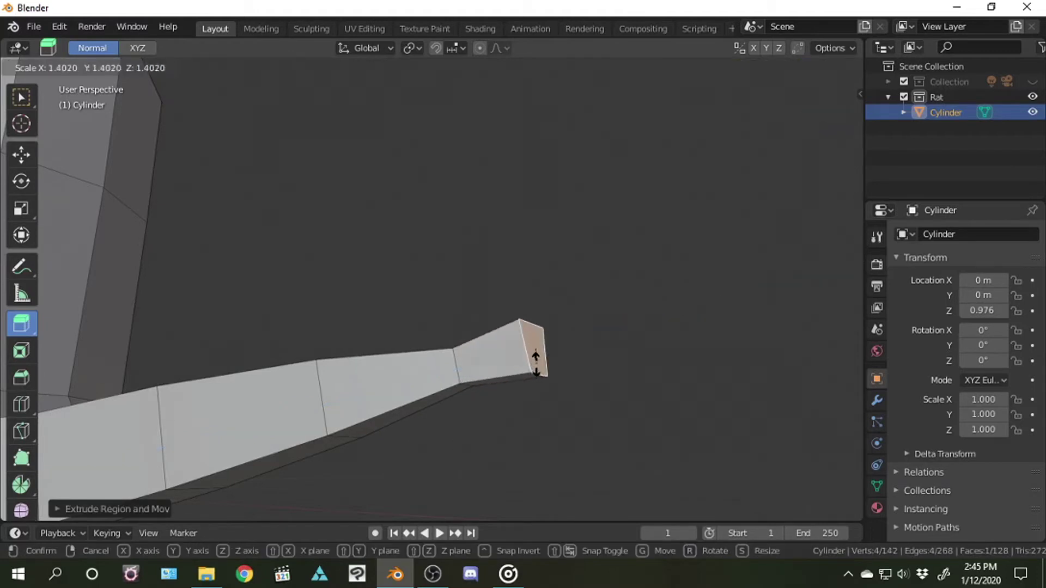
pyautogui.press('0')
pyautogui.press('Return')
# In see-through shading, try scaling the tail-body joint face, then cancel and deselect
pyautogui.moveTo(617, 327); pyautogui.dragTo(757, 304, button='middle')
pyautogui.moveTo(240, 87); pyautogui.dragTo(233, 74, button='middle')
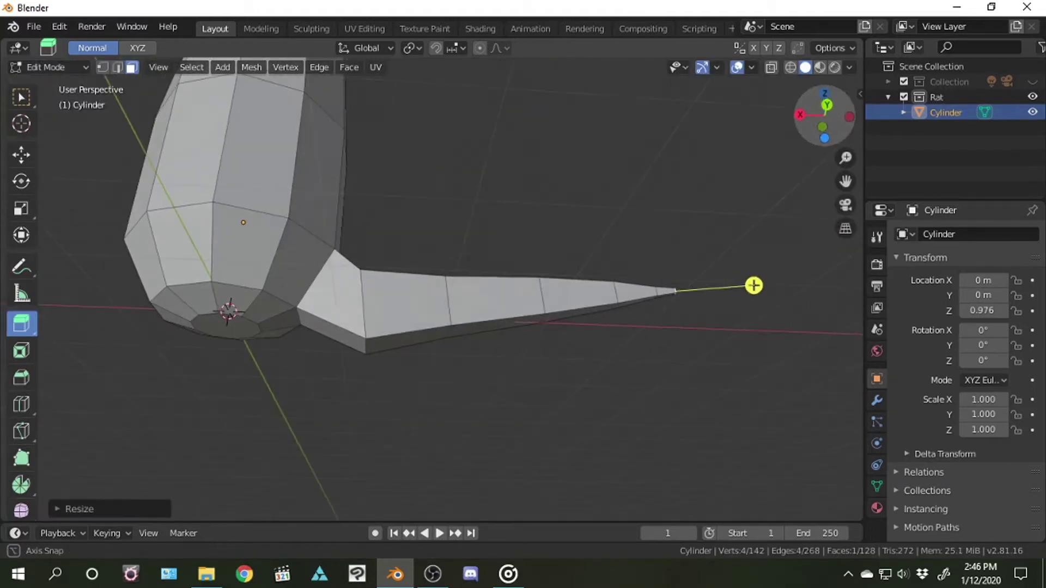
pyautogui.hotkey('shift', 'z')
pyautogui.click(349, 280)
pyautogui.press('s')
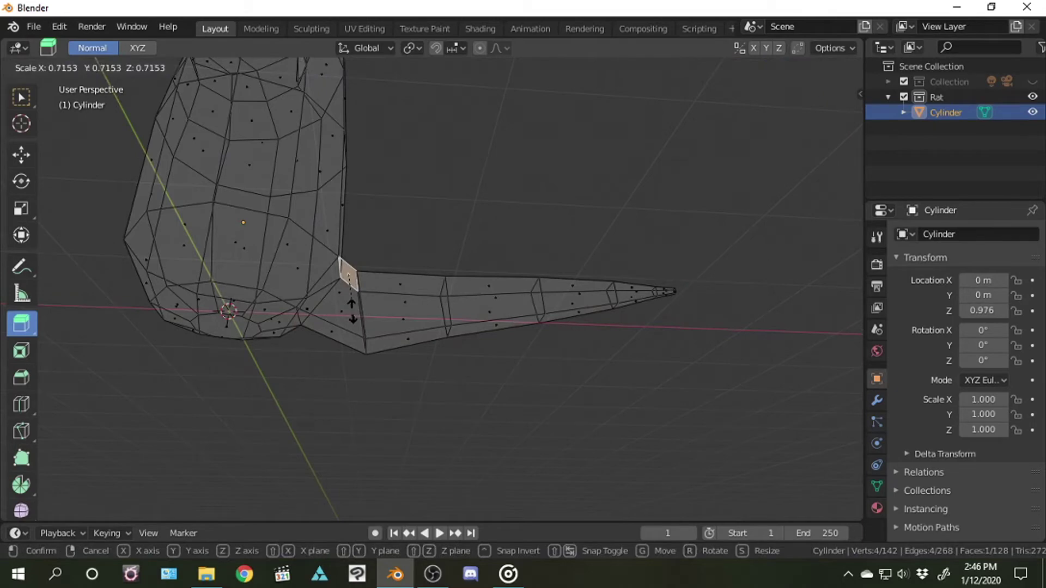
pyautogui.rightClick(346, 274)
pyautogui.click(85, 140)
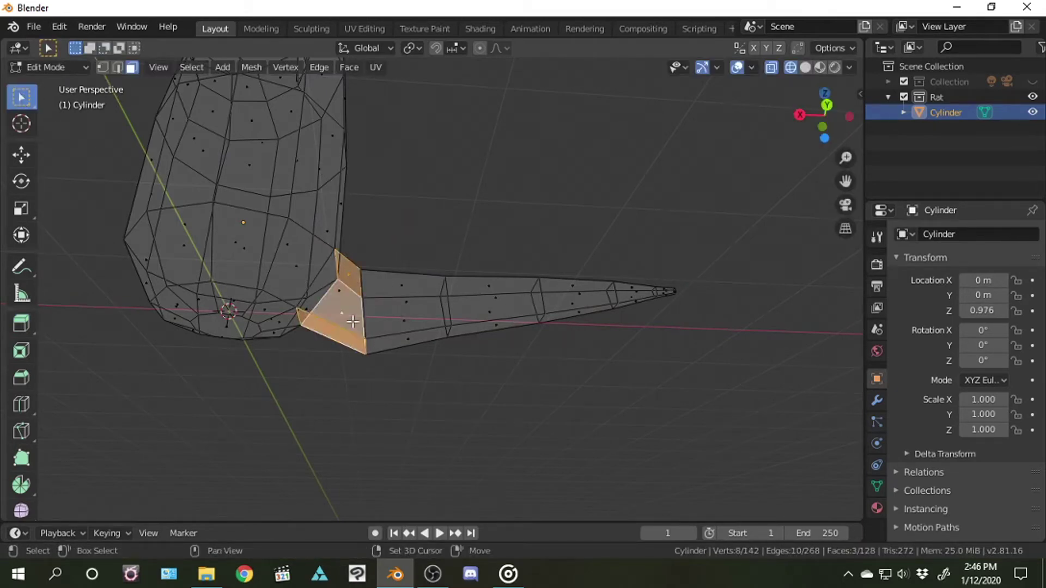
# Select all of the tail's faces and orbit to a side view
pyautogui.keyDown('shift'); pyautogui.click(392, 330); pyautogui.keyUp('shift')
pyautogui.keyDown('shift'); pyautogui.click(499, 325); pyautogui.keyUp('shift')
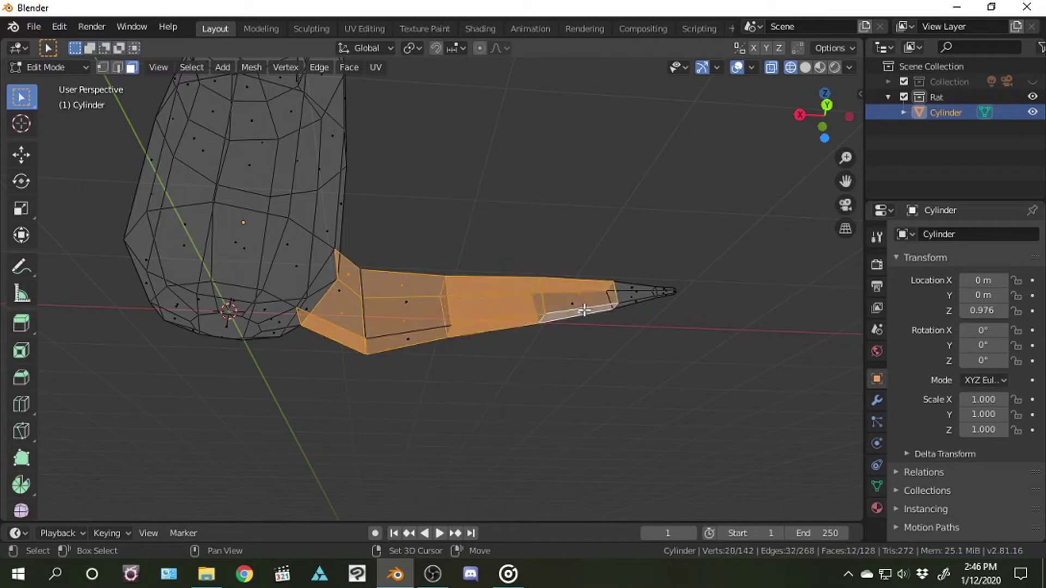
pyautogui.moveTo(717, 229); pyautogui.dragTo(349, 379)
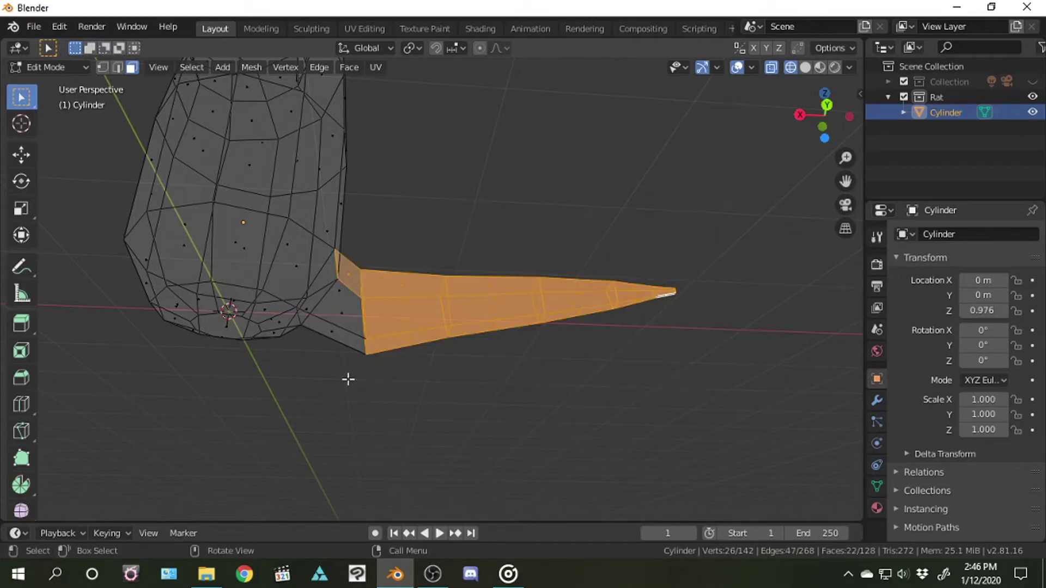
pyautogui.moveTo(816, 127); pyautogui.dragTo(635, 235)
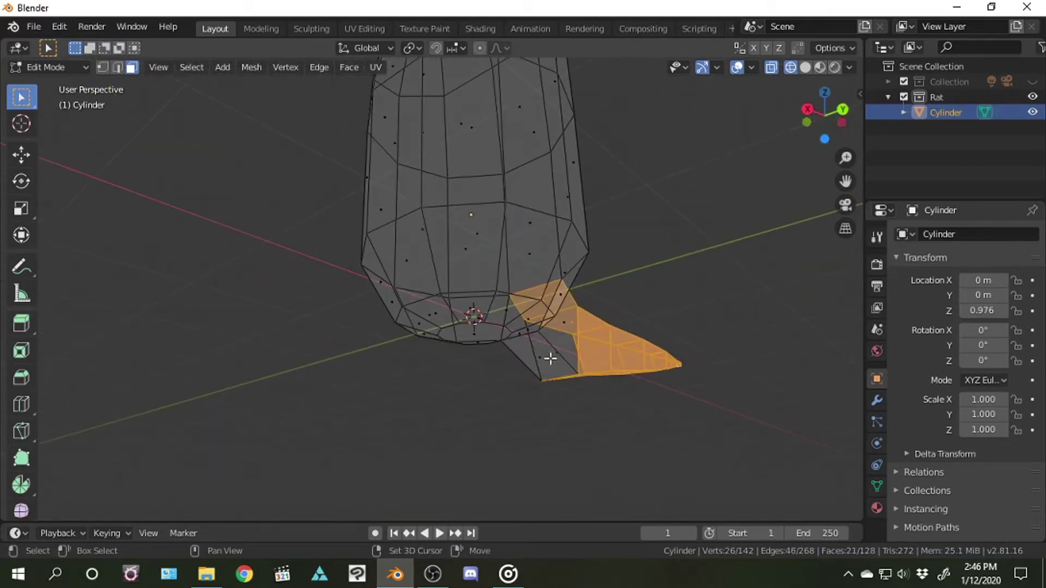
pyautogui.moveTo(567, 334); pyautogui.dragTo(486, 426, button='middle')
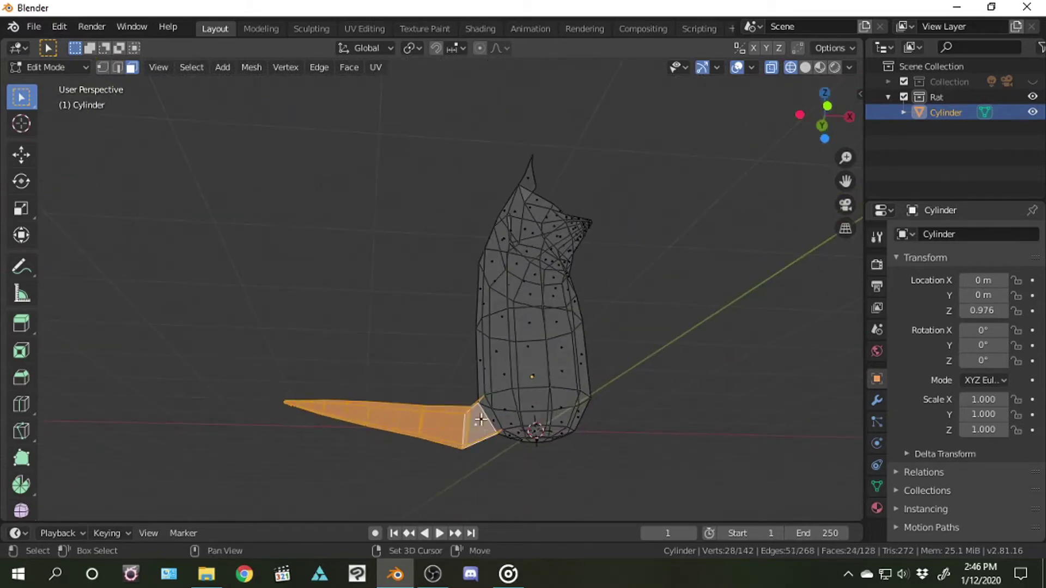
pyautogui.moveTo(800, 117); pyautogui.dragTo(818, 131)
# Rotate the tail upward and lift it along Z beside the body
pyautogui.hotkey('shift', 'space')
pyautogui.press('r')
pyautogui.moveTo(268, 292)
pyautogui.mouseDown()
pyautogui.moveTo(302, 294)
pyautogui.moveTo(406, 242)
pyautogui.moveTo(431, 242)
pyautogui.mouseUp()
pyautogui.press('g')
pyautogui.click(350, 245)
pyautogui.hotkey('shift', 'space')
pyautogui.press('g')
pyautogui.moveTo(346, 240)
pyautogui.mouseDown()
pyautogui.moveTo(378, 216)
pyautogui.moveTo(382, 194)
pyautogui.mouseUp()
# Frame the tail, clear the selection, and return to X-ray to reach hidden tail faces
pyautogui.moveTo(817, 109); pyautogui.dragTo(825, 117)
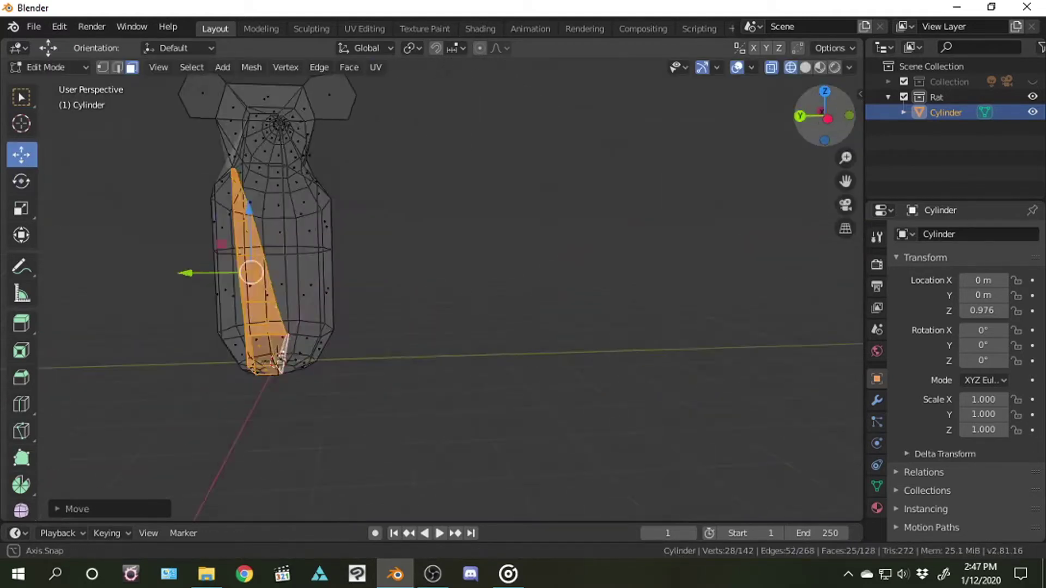
pyautogui.press('KP_Decimal')
pyautogui.click(502, 368)
pyautogui.click(805, 67)
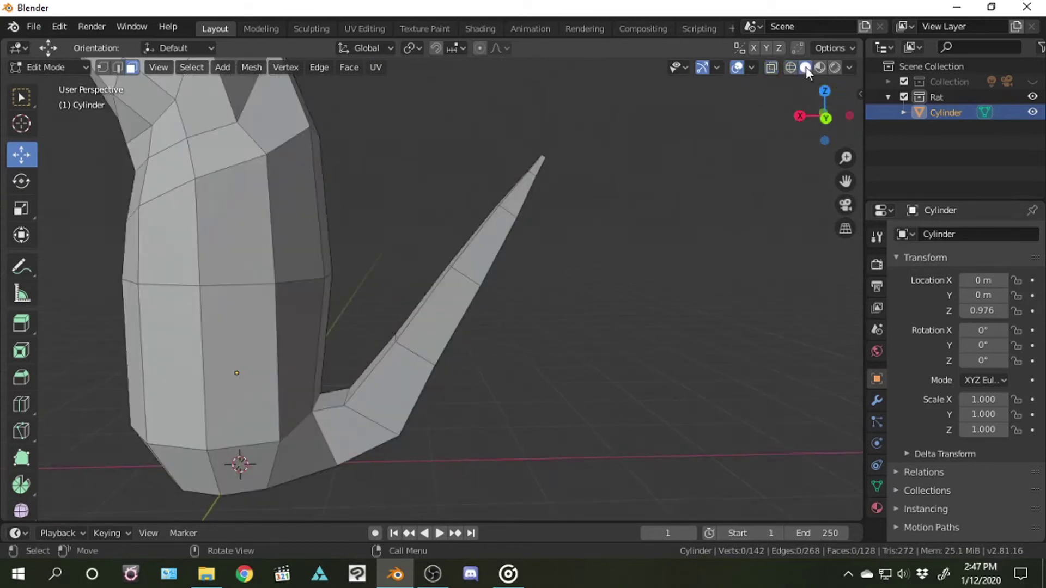
pyautogui.moveTo(814, 118); pyautogui.dragTo(581, 241)
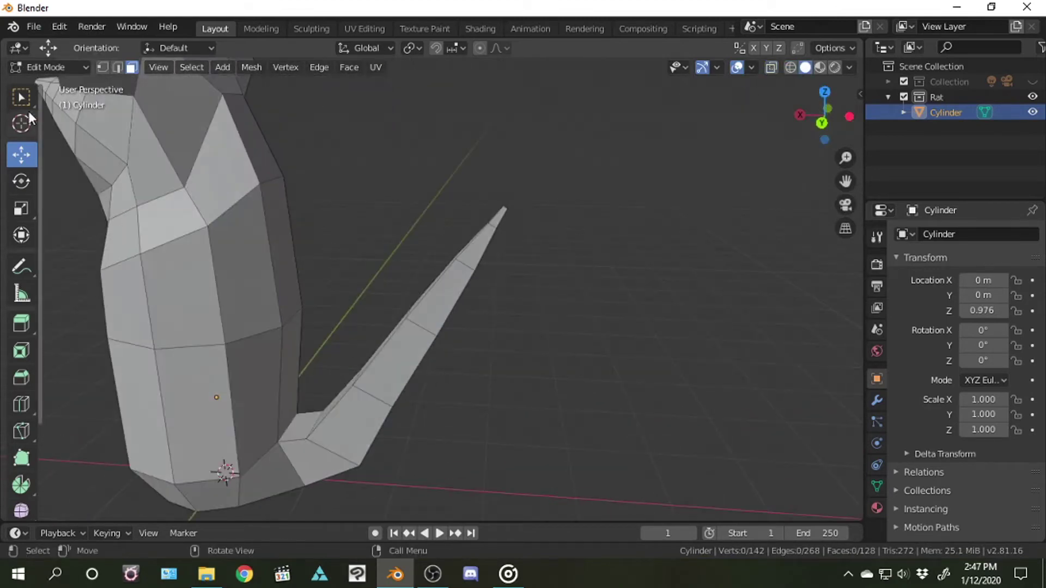
pyautogui.click(791, 67)
# Select the tail tip faces, tilt them more upright and shift them left
pyautogui.moveTo(354, 319); pyautogui.dragTo(600, 214)
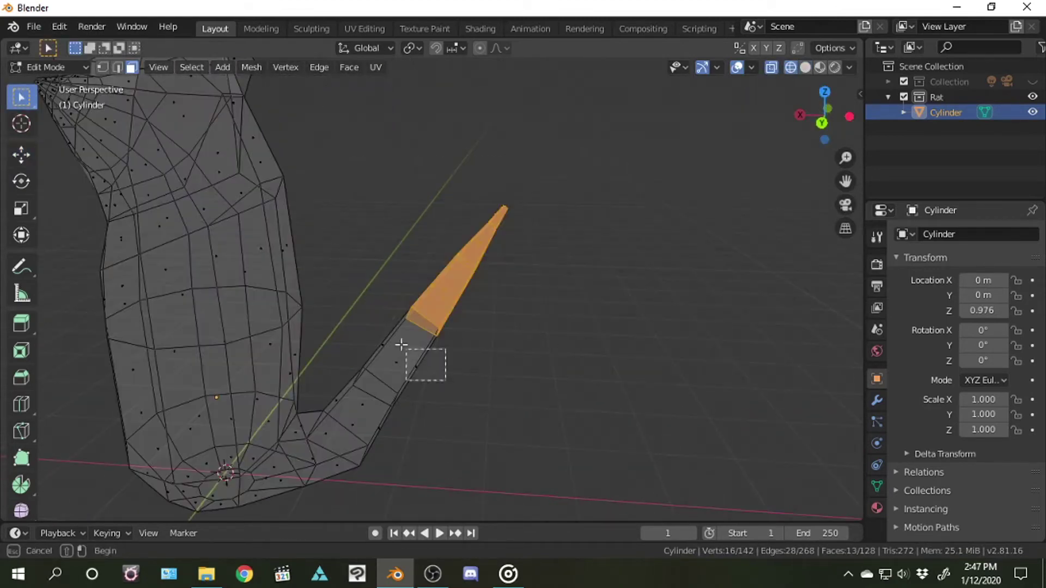
pyautogui.keyDown('shift'); pyautogui.moveTo(401, 344); pyautogui.dragTo(360, 406); pyautogui.keyUp('shift')
pyautogui.click(21, 181)
pyautogui.moveTo(499, 236); pyautogui.dragTo(156, 248)
pyautogui.click(22, 155)
pyautogui.moveTo(411, 283); pyautogui.dragTo(380, 275)
pyautogui.click(404, 245)
# Select the last tail faces, rotate them upright and slide them along X
pyautogui.moveTo(390, 163); pyautogui.dragTo(512, 289)
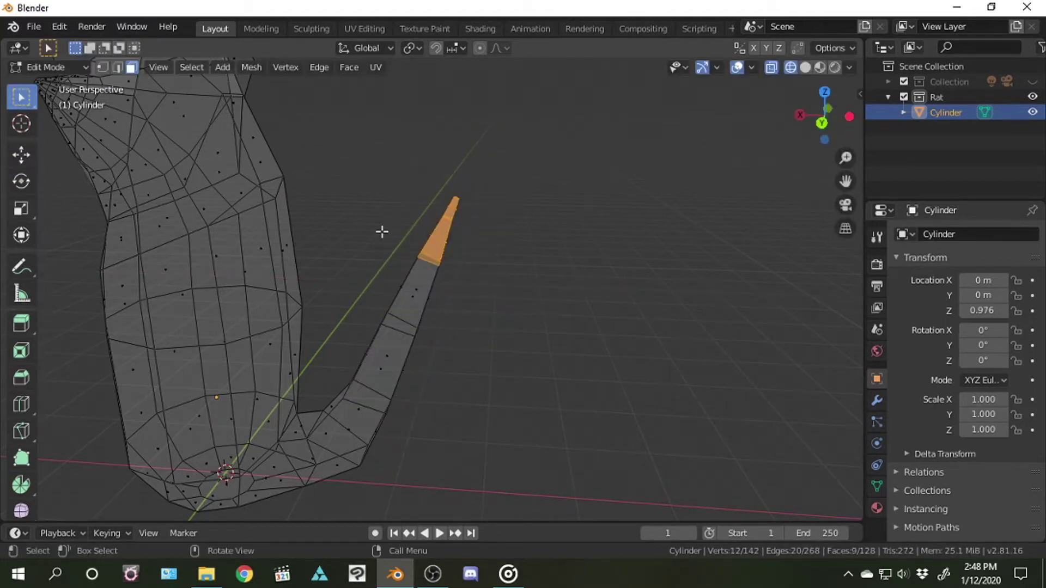
pyautogui.keyDown('shift'); pyautogui.moveTo(444, 316); pyautogui.dragTo(444, 317); pyautogui.keyUp('shift')
pyautogui.click(21, 180)
pyautogui.moveTo(480, 245)
pyautogui.mouseDown()
pyautogui.moveTo(414, 228)
pyautogui.moveTo(361, 240)
pyautogui.mouseUp()
pyautogui.click(21, 155)
pyautogui.click(490, 220)
pyautogui.click(21, 97)
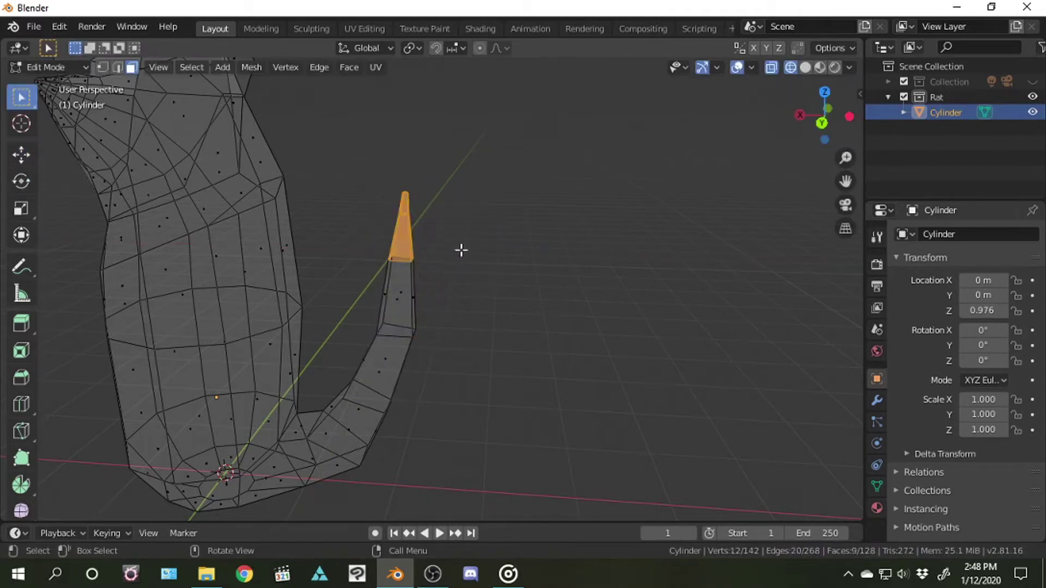
# Rotate the very tip of the tail to point straight up
pyautogui.click(21, 181)
pyautogui.moveTo(436, 178); pyautogui.dragTo(453, 185)
pyautogui.click(497, 198)
pyautogui.scroll(2, 381, 163)
pyautogui.click(22, 181)
pyautogui.moveTo(457, 143); pyautogui.dragTo(449, 159)
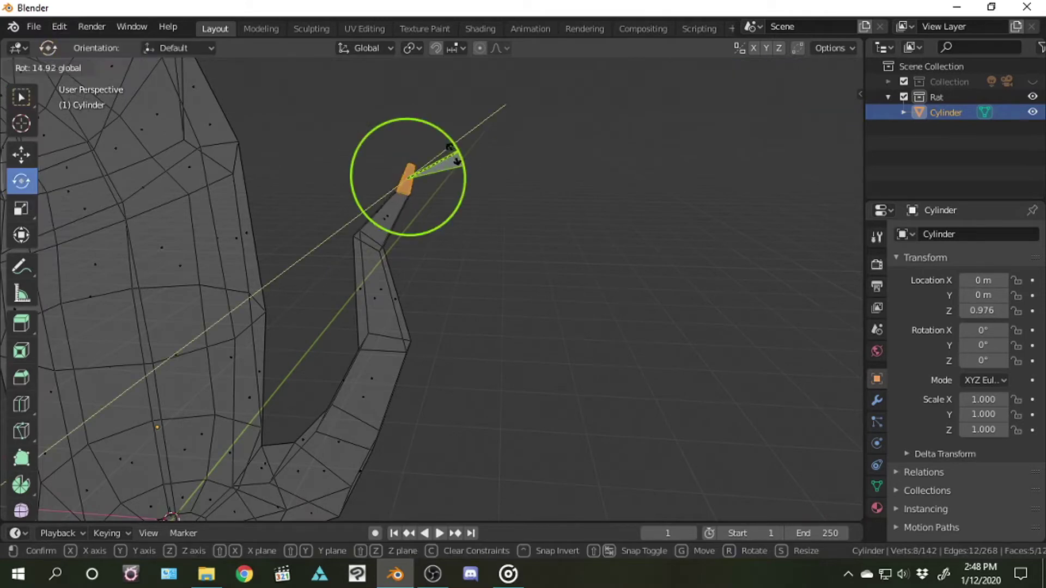
pyautogui.click(546, 260)
pyautogui.moveTo(546, 259)
pyautogui.mouseDown(button='middle')
pyautogui.moveTo(490, 273)
pyautogui.moveTo(382, 272)
pyautogui.moveTo(120, 71)
pyautogui.mouseUp(button='middle')
# Return to solid shading and view the rat from behind
pyautogui.click(805, 65)
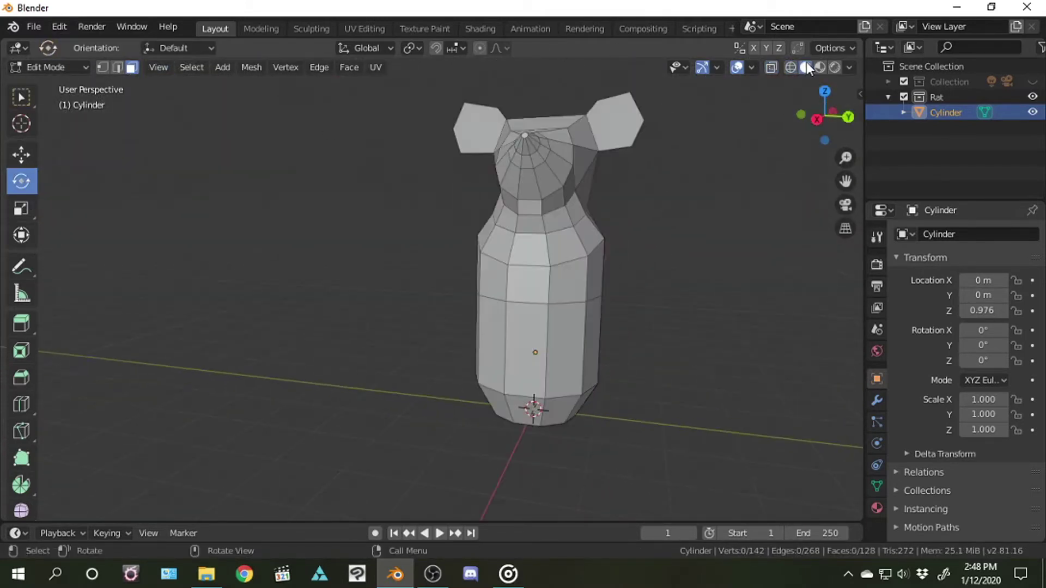
pyautogui.moveTo(824, 116); pyautogui.dragTo(708, 122)
pyautogui.scroll(3, 599, 245)
pyautogui.click(596, 174)
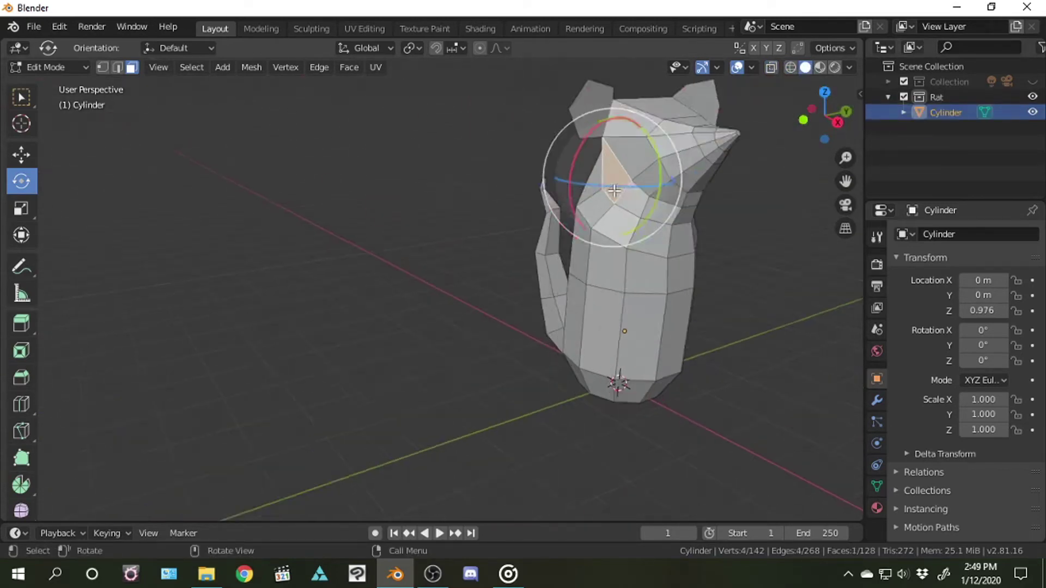
pyautogui.scroll(2, 654, 246)
# In vertex mode, move a head vertex along the Y axis
pyautogui.click(102, 67)
pyautogui.scroll(3, 490, 218)
pyautogui.moveTo(490, 218); pyautogui.dragTo(538, 200, button='middle')
pyautogui.click(538, 200)
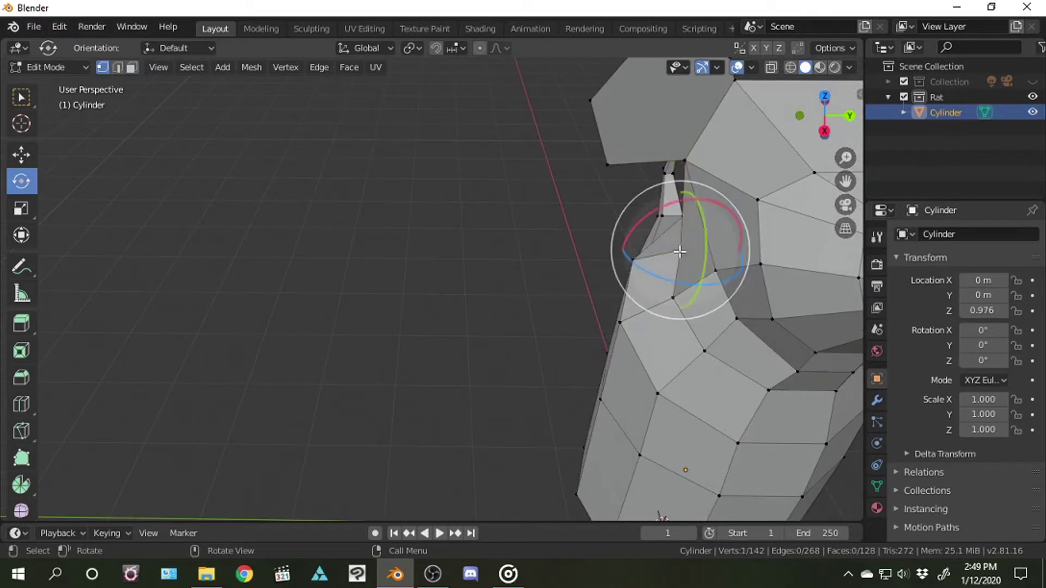
pyautogui.moveTo(734, 251); pyautogui.dragTo(720, 252)
pyautogui.moveTo(719, 252); pyautogui.dragTo(566, 262, button='middle')
# Orbit around the rat to inspect the head, body and upturned tail
pyautogui.moveTo(363, 212); pyautogui.dragTo(482, 275)
pyautogui.moveTo(824, 115)
pyautogui.mouseDown()
pyautogui.moveTo(817, 126)
pyautogui.moveTo(322, 86)
pyautogui.mouseUp()
pyautogui.moveTo(773, 130); pyautogui.dragTo(678, 259, button='middle')
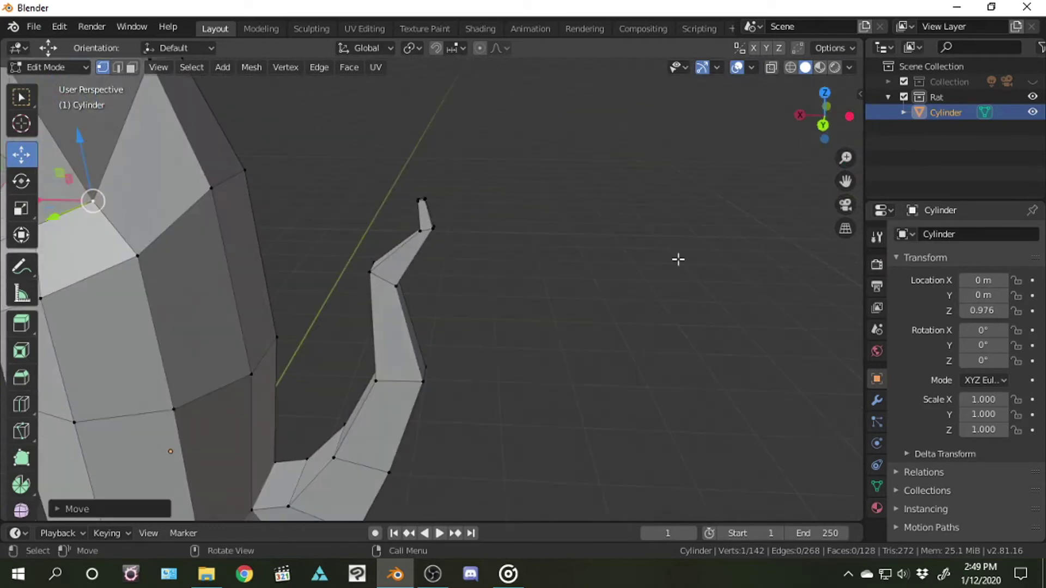
pyautogui.moveTo(796, 199); pyautogui.dragTo(709, 245, button='middle')
pyautogui.moveTo(824, 116); pyautogui.dragTo(775, 147)
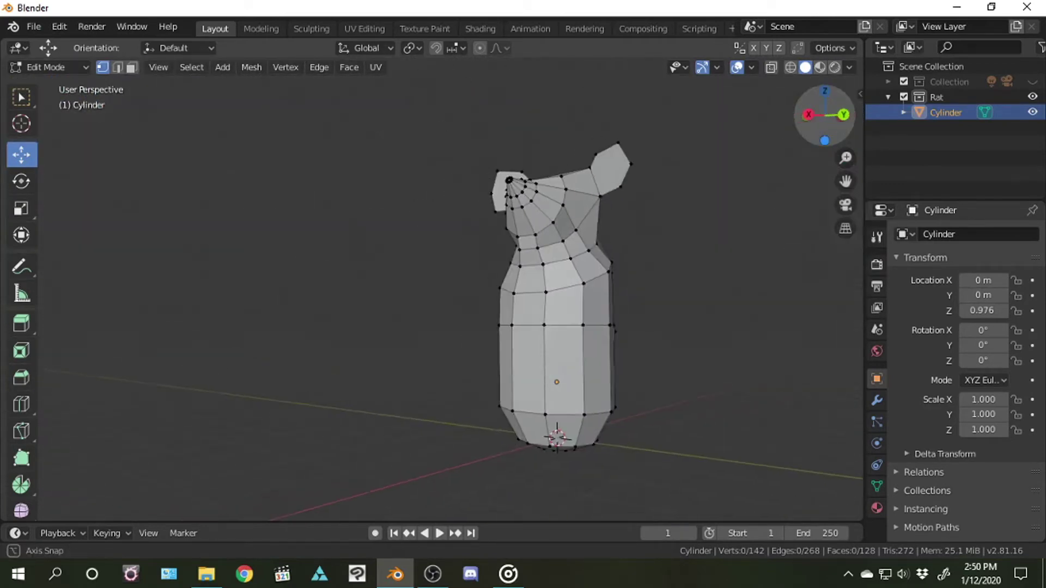
pyautogui.moveTo(825, 116)
pyautogui.mouseDown()
pyautogui.moveTo(817, 126)
pyautogui.moveTo(828, 118)
pyautogui.moveTo(795, 120)
pyautogui.mouseUp()
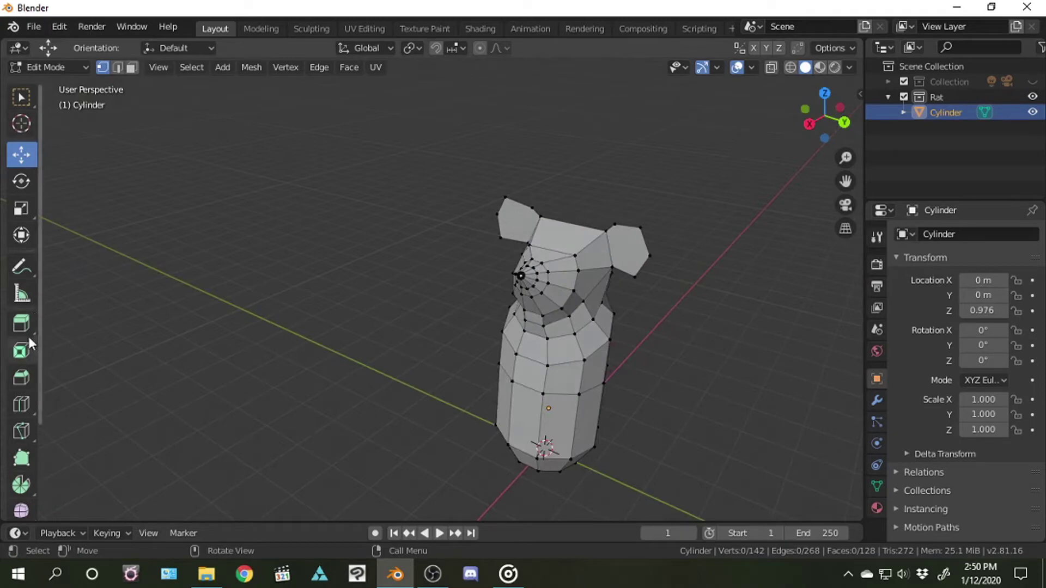
# Extrude a side face of the chest outward and shrink it, redoing the first attempt
pyautogui.moveTo(641, 399); pyautogui.dragTo(695, 239)
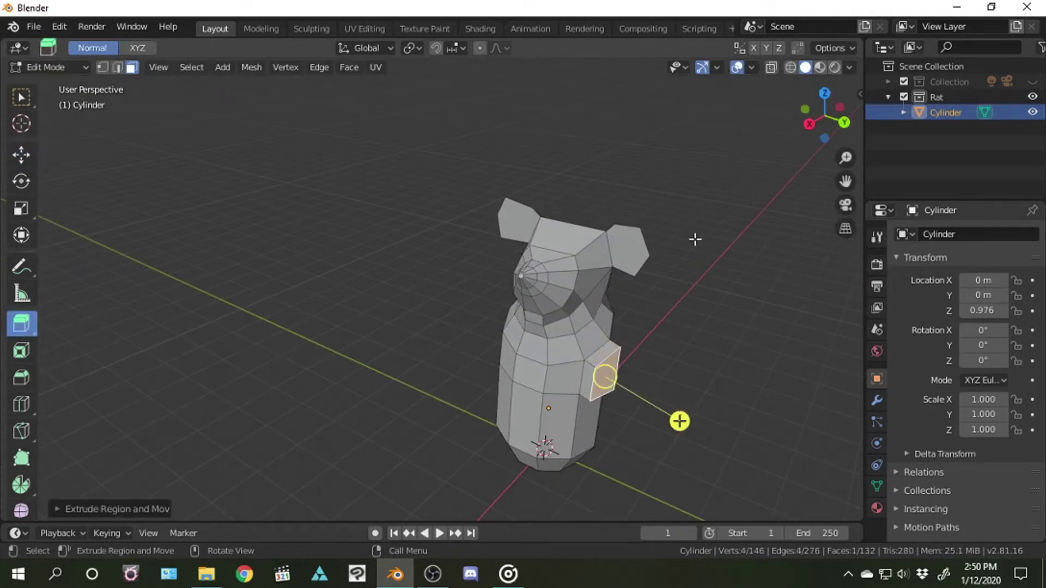
pyautogui.press('s')
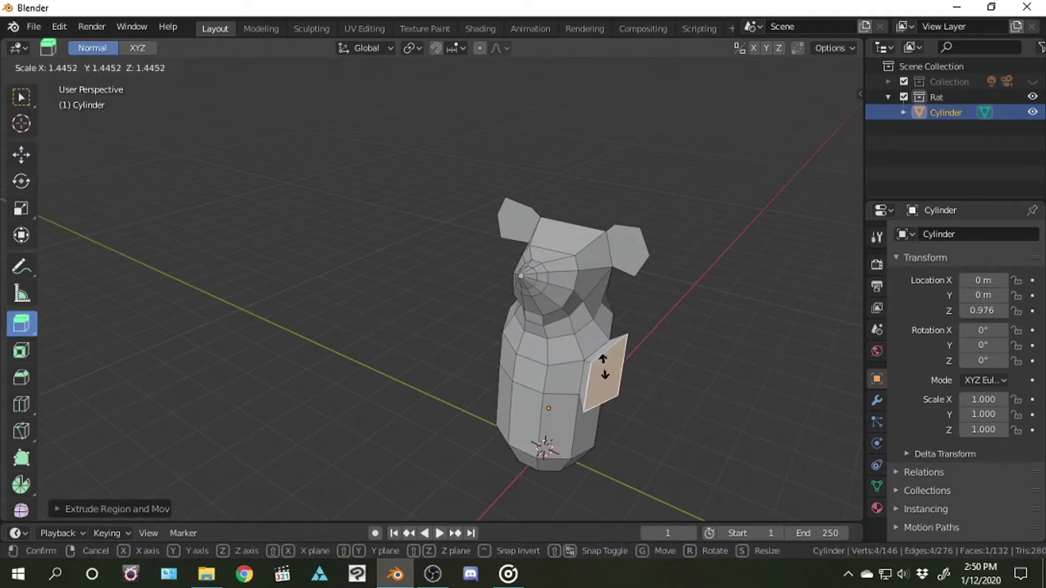
pyautogui.click(610, 377)
pyautogui.moveTo(820, 115)
pyautogui.mouseDown()
pyautogui.moveTo(809, 129)
pyautogui.moveTo(572, 205)
pyautogui.mouseUp()
pyautogui.hotkey('ctrl', 'z')
pyautogui.hotkey('ctrl', 'z')
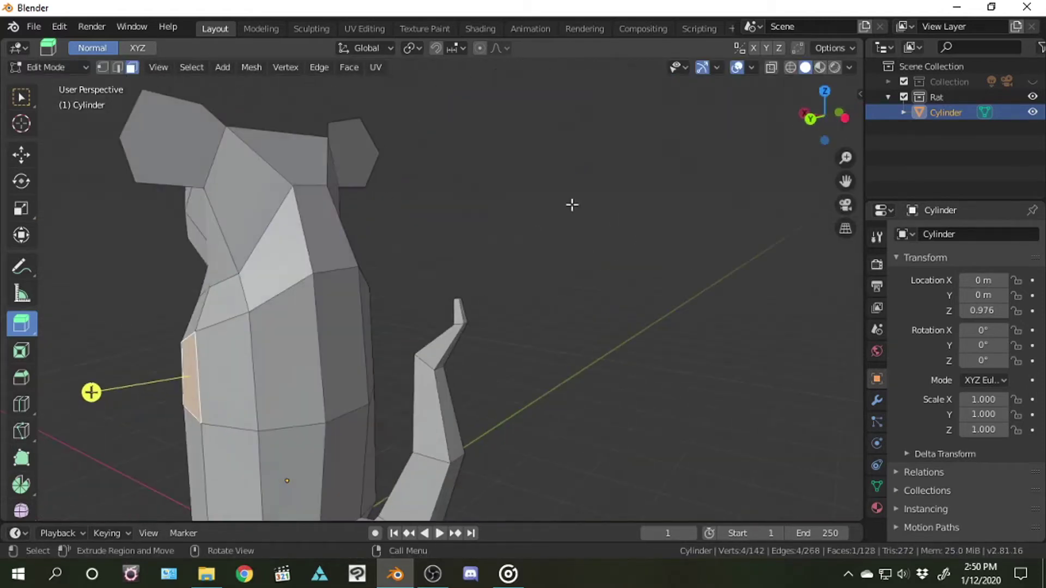
pyautogui.moveTo(91, 392); pyautogui.dragTo(76, 398)
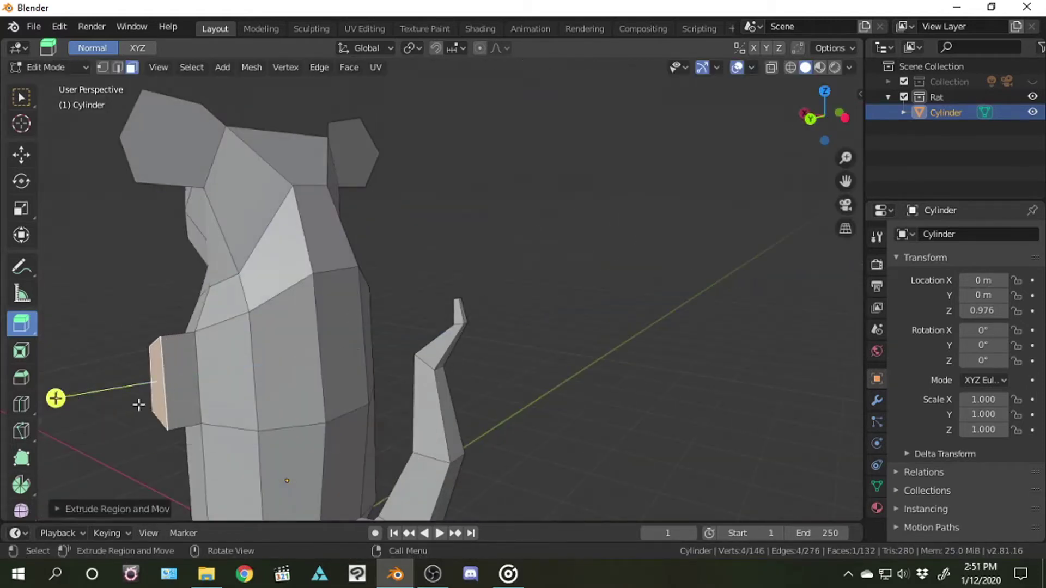
pyautogui.press('s')
pyautogui.click(161, 390)
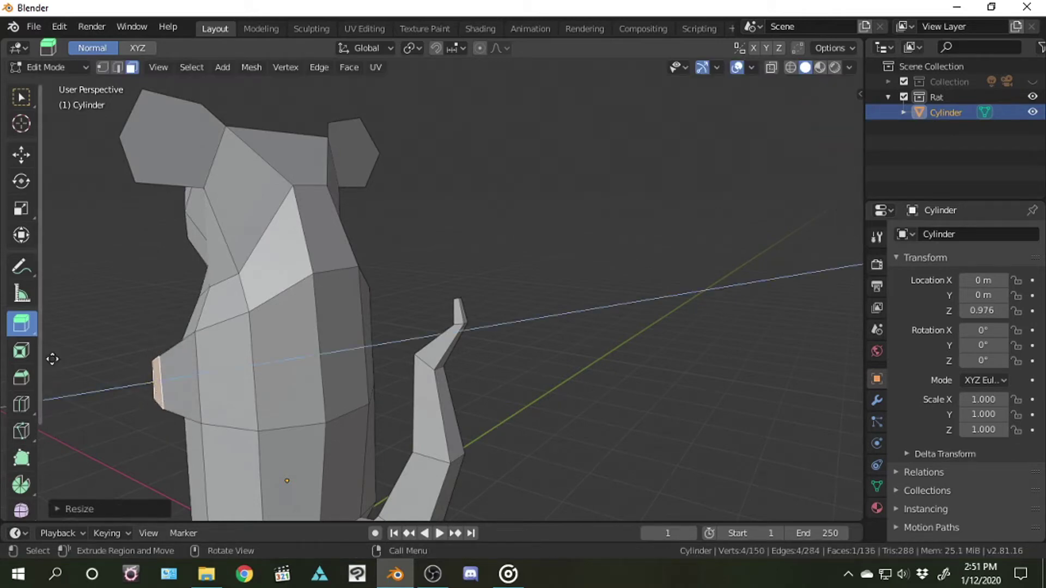
pyautogui.moveTo(40, 373); pyautogui.dragTo(40, 373)
pyautogui.moveTo(747, 136); pyautogui.dragTo(168, 234, button='middle')
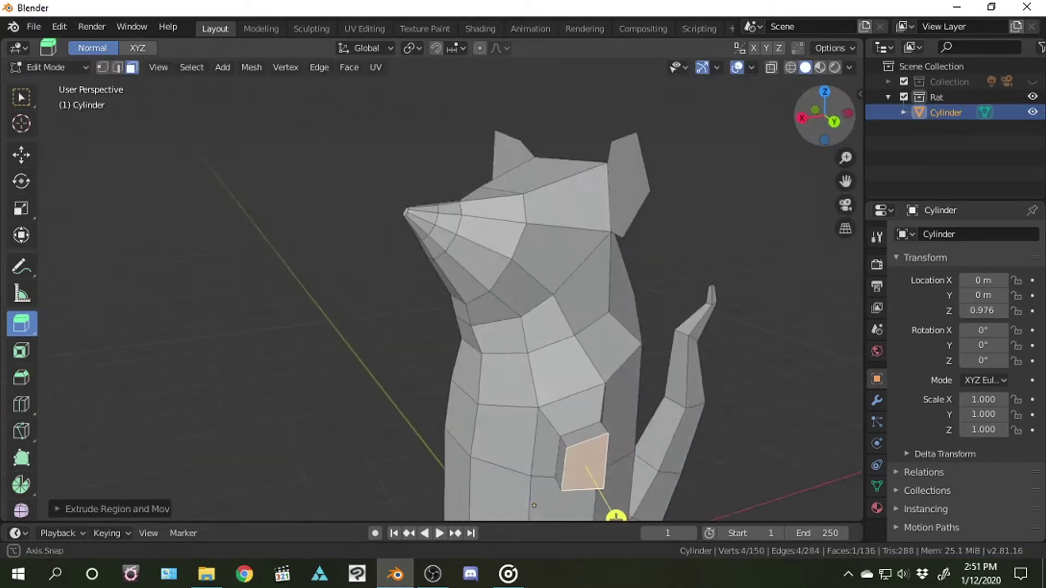
# Scale the arm face smaller and tilt it downward
pyautogui.press('s')
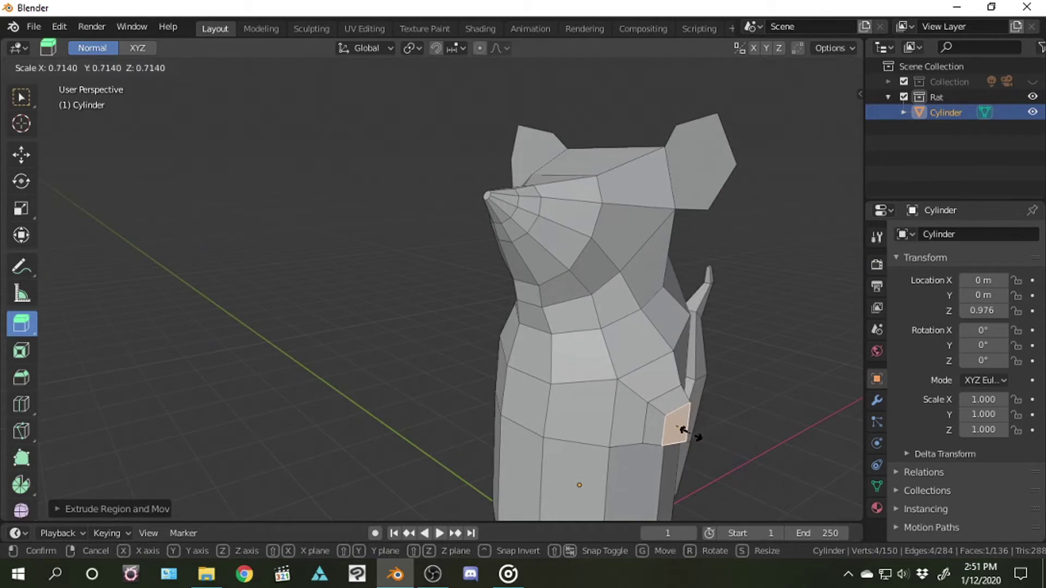
pyautogui.click(742, 469)
pyautogui.click(21, 182)
pyautogui.moveTo(681, 479); pyautogui.dragTo(694, 449)
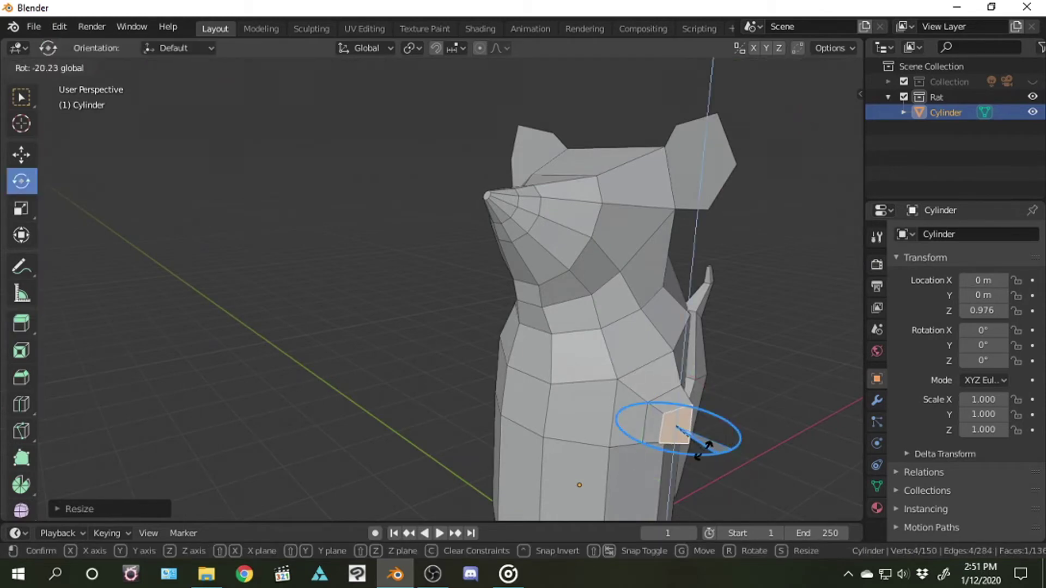
pyautogui.moveTo(828, 117); pyautogui.dragTo(646, 259)
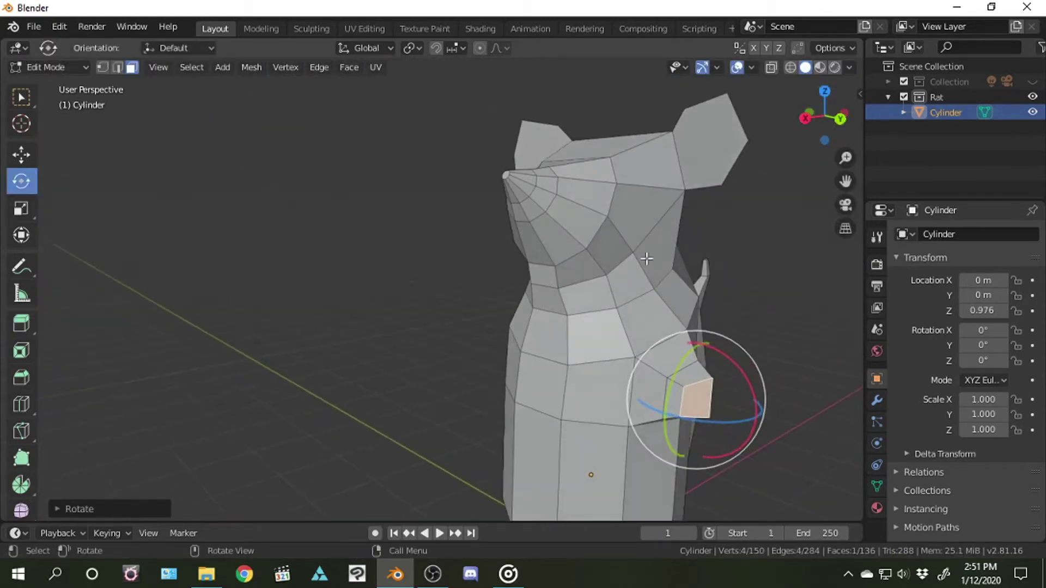
# Extrude a second arm segment, rotate it around Z, and taper its end to 0.4539
pyautogui.press('e')
pyautogui.click(735, 420)
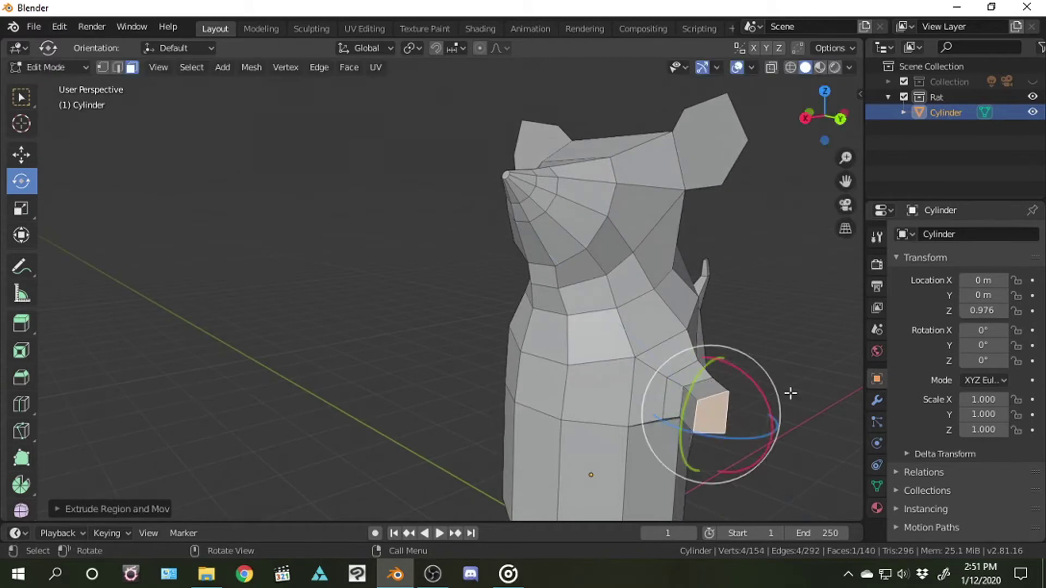
pyautogui.moveTo(785, 395); pyautogui.dragTo(730, 428)
pyautogui.press('s')
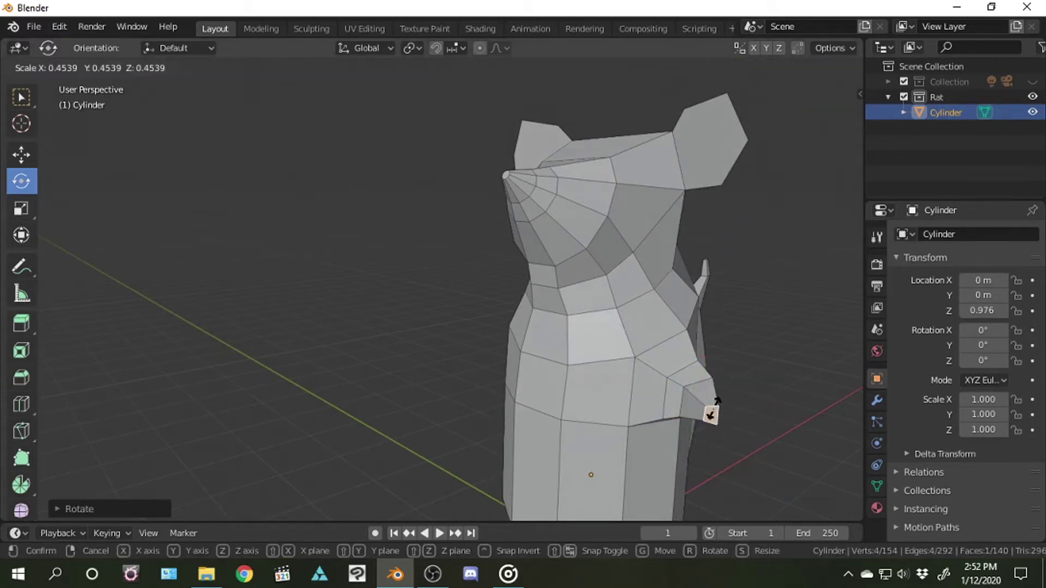
pyautogui.click(712, 415)
pyautogui.moveTo(825, 115); pyautogui.dragTo(722, 229)
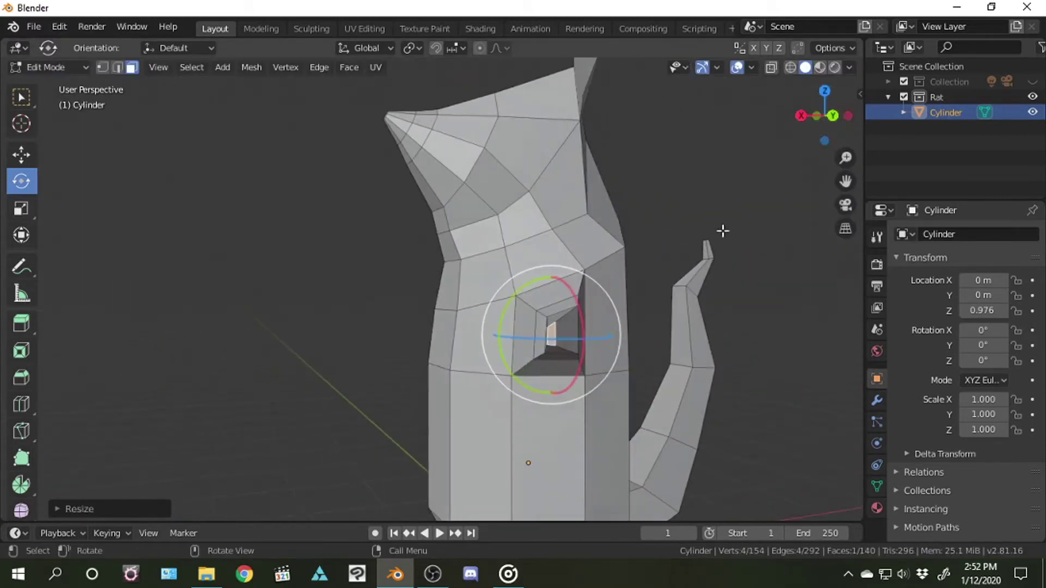
# Extrude a short segment from the arm's end face and scale it down to 0.5142
pyautogui.scroll(5, 721, 243)
pyautogui.click(18, 329)
pyautogui.moveTo(485, 393); pyautogui.dragTo(431, 394)
pyautogui.click(20, 208)
pyautogui.moveTo(515, 323); pyautogui.dragTo(518, 358)
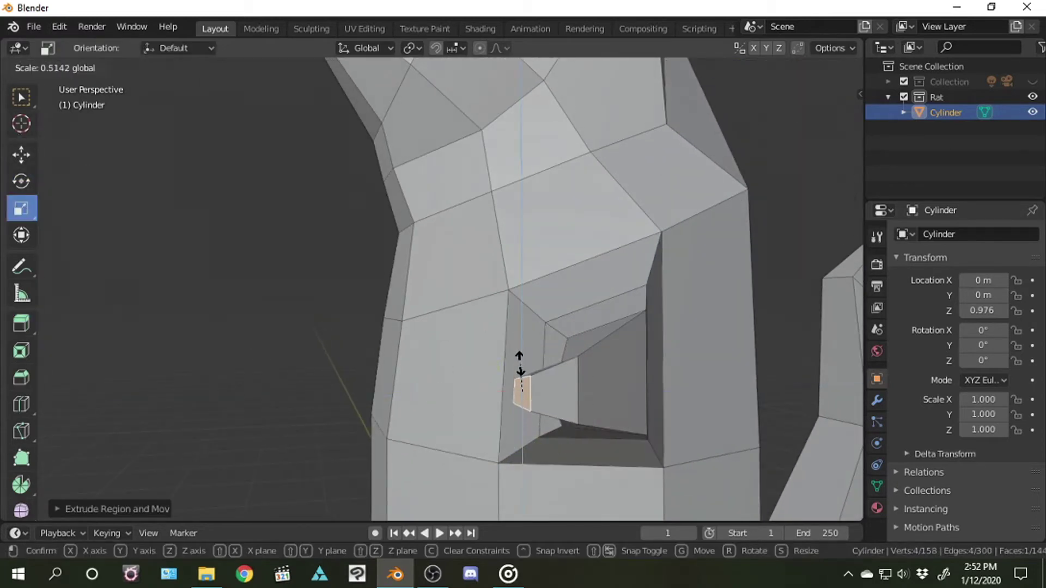
# Inspect the tapered arm in Right Ortho view, centered on the end face
pyautogui.moveTo(800, 115); pyautogui.dragTo(834, 123)
pyautogui.click(841, 112)
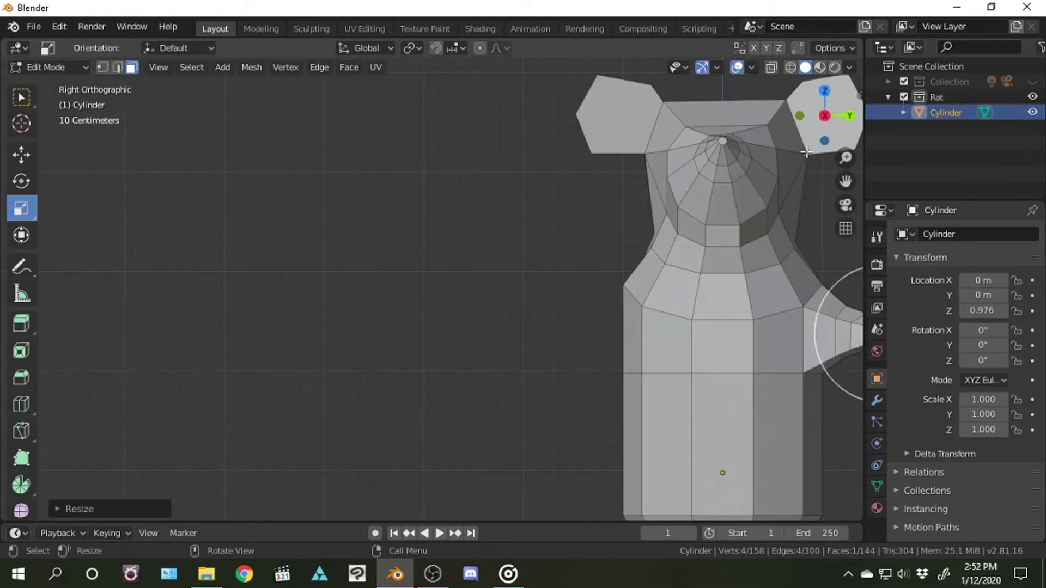
pyautogui.moveTo(846, 158); pyautogui.dragTo(850, 202)
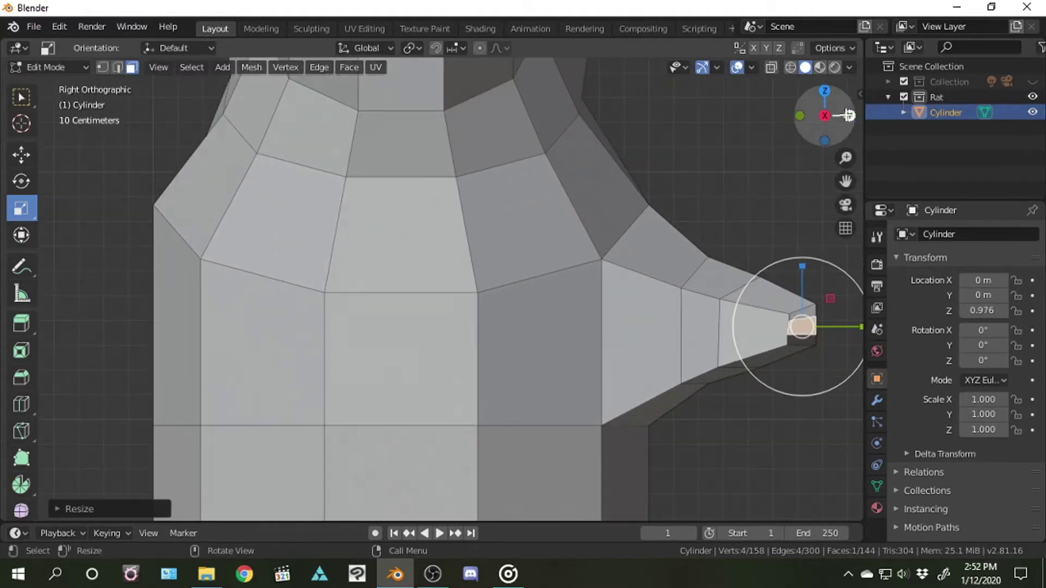
pyautogui.press('KP_Decimal')
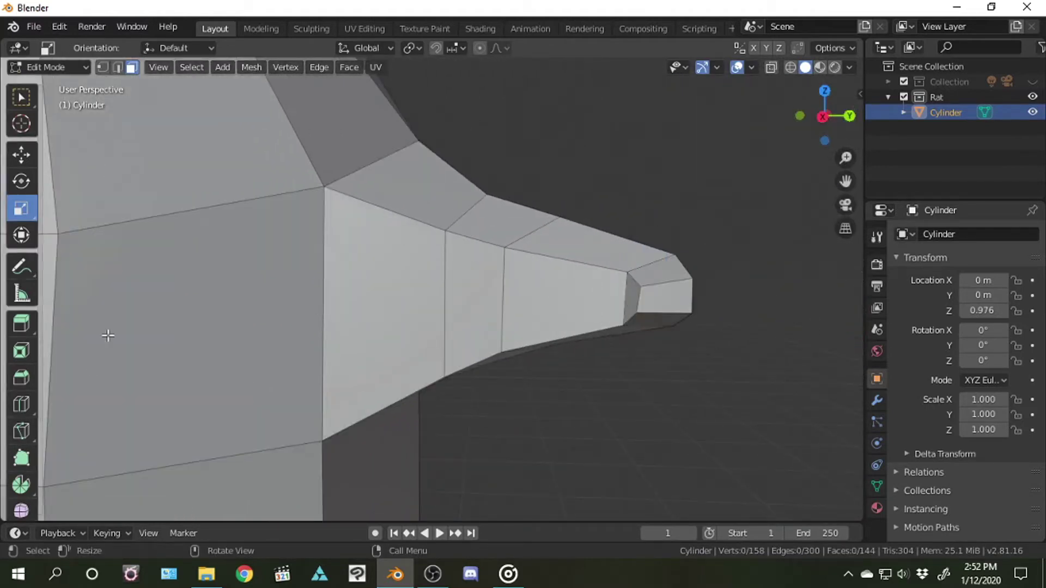
pyautogui.click(21, 403)
pyautogui.moveTo(666, 292); pyautogui.dragTo(641, 268, button='middle')
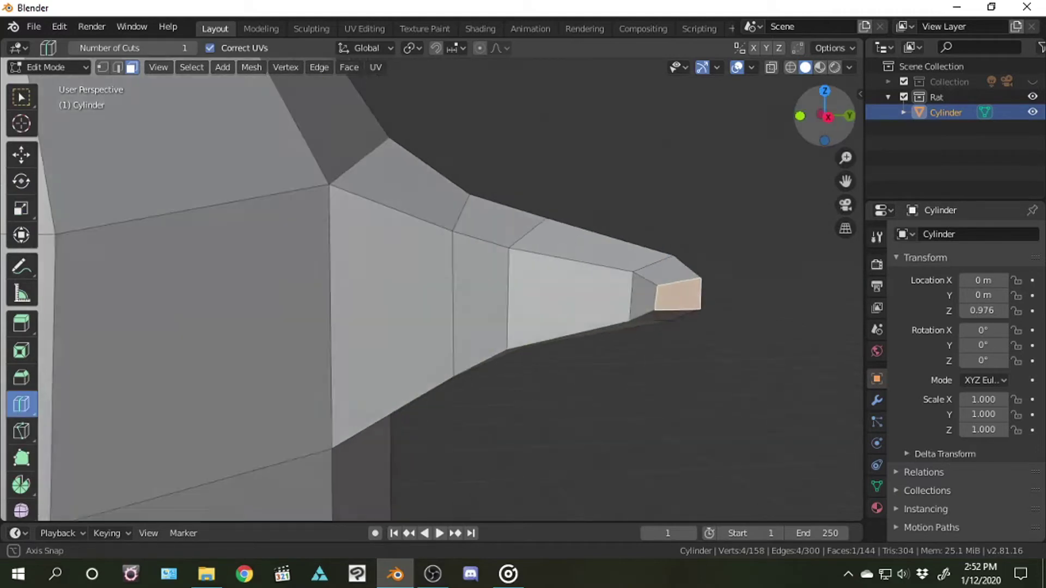
pyautogui.moveTo(759, 172); pyautogui.dragTo(373, 495, button='middle')
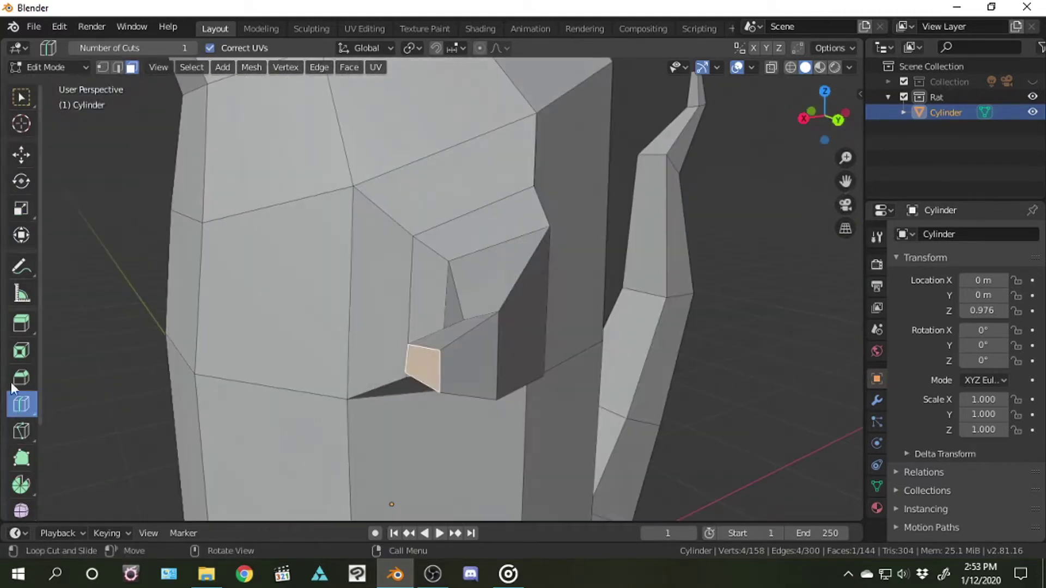
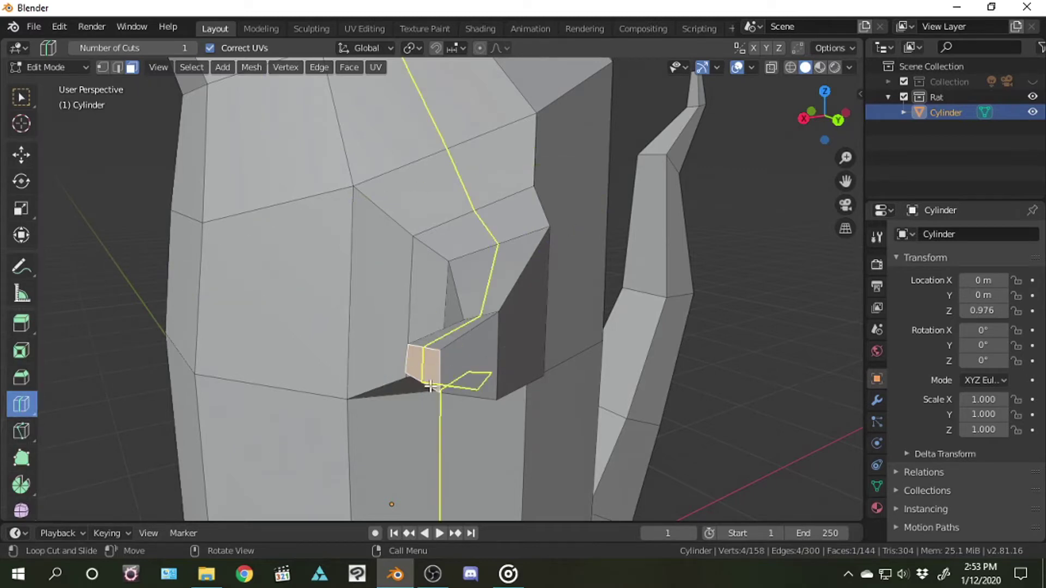
# With Poly Build, drag one corner vertex of the small side stub to reshape it
pyautogui.click(22, 459)
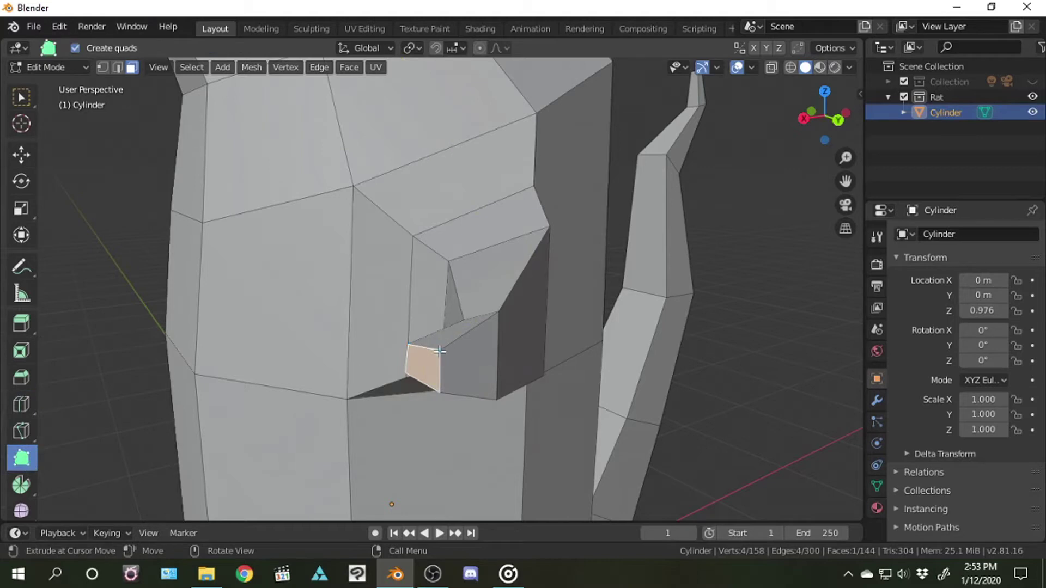
pyautogui.moveTo(440, 351)
pyautogui.mouseDown()
pyautogui.moveTo(429, 357)
pyautogui.moveTo(440, 351)
pyautogui.mouseUp()
pyautogui.moveTo(802, 121)
pyautogui.mouseDown()
pyautogui.moveTo(689, 210)
pyautogui.moveTo(584, 252)
pyautogui.moveTo(303, 260)
pyautogui.mouseUp()
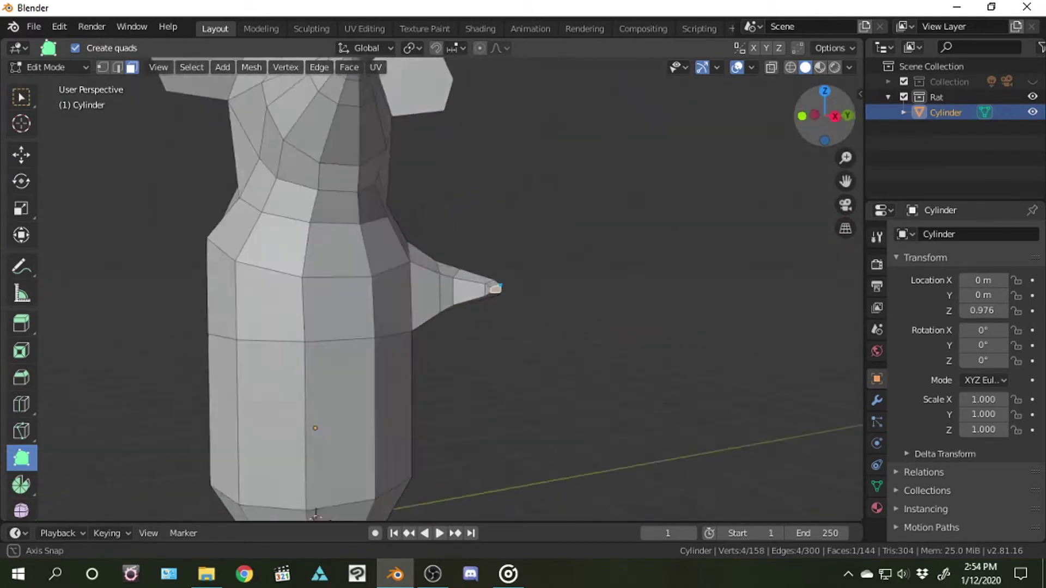
pyautogui.scroll(2, 304, 260)
# Select a side face of the body and shrink it in place
pyautogui.press('w')
pyautogui.hotkey('ctrl', 'z')
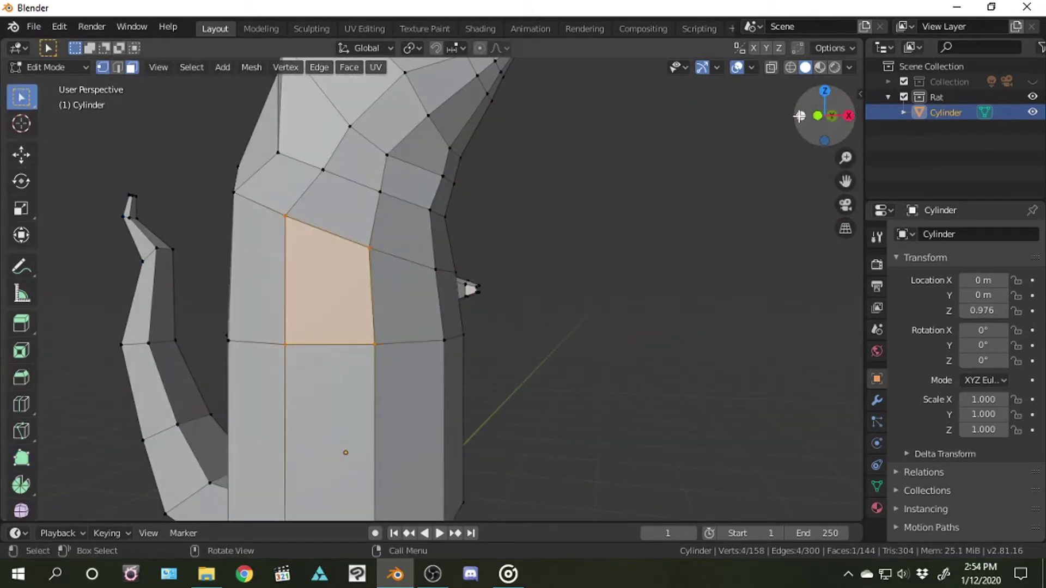
pyautogui.click(799, 116)
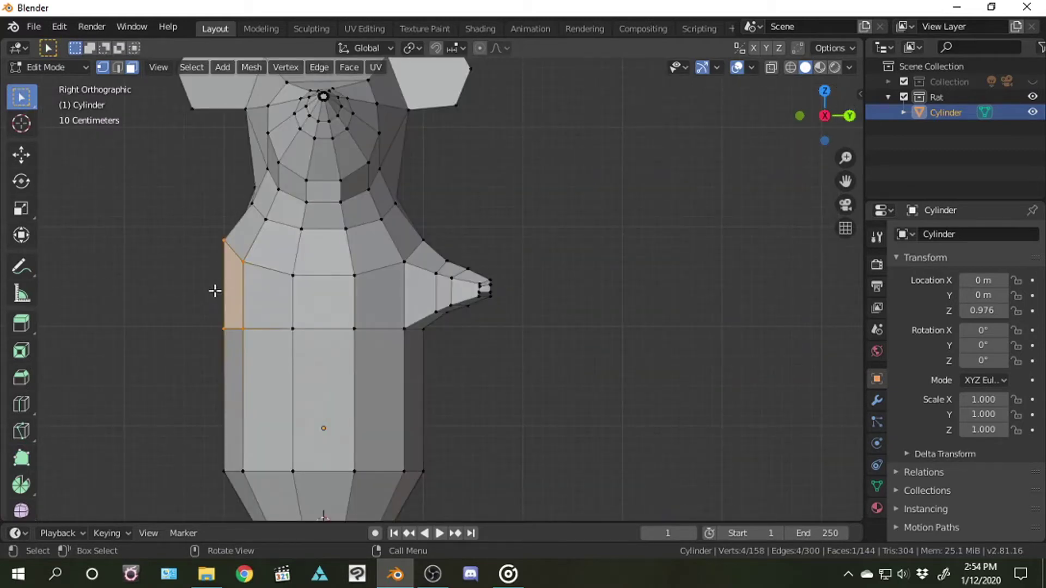
pyautogui.press('e')
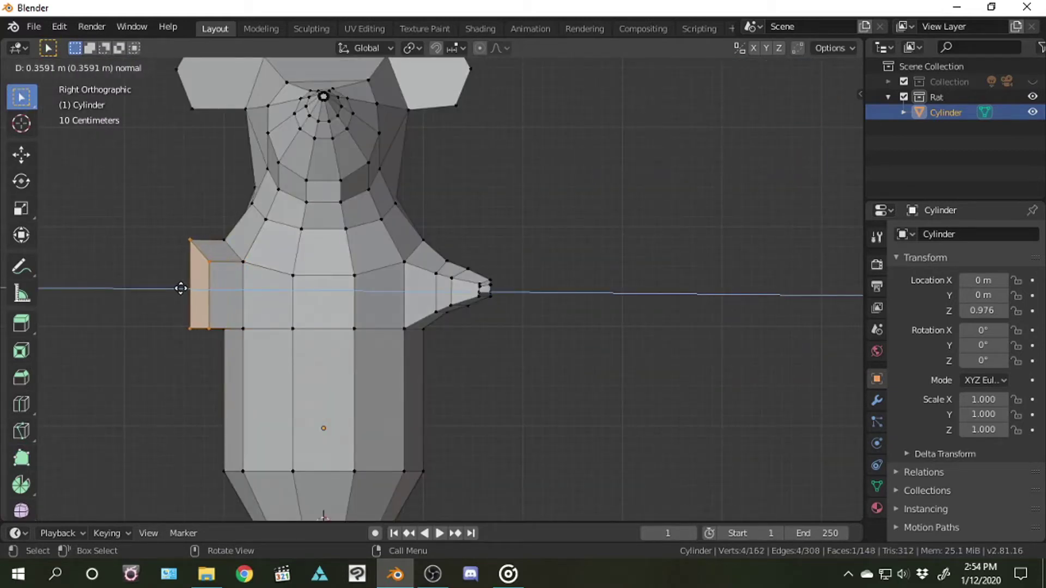
pyautogui.rightClick(180, 288)
pyautogui.press('s')
pyautogui.click(224, 290)
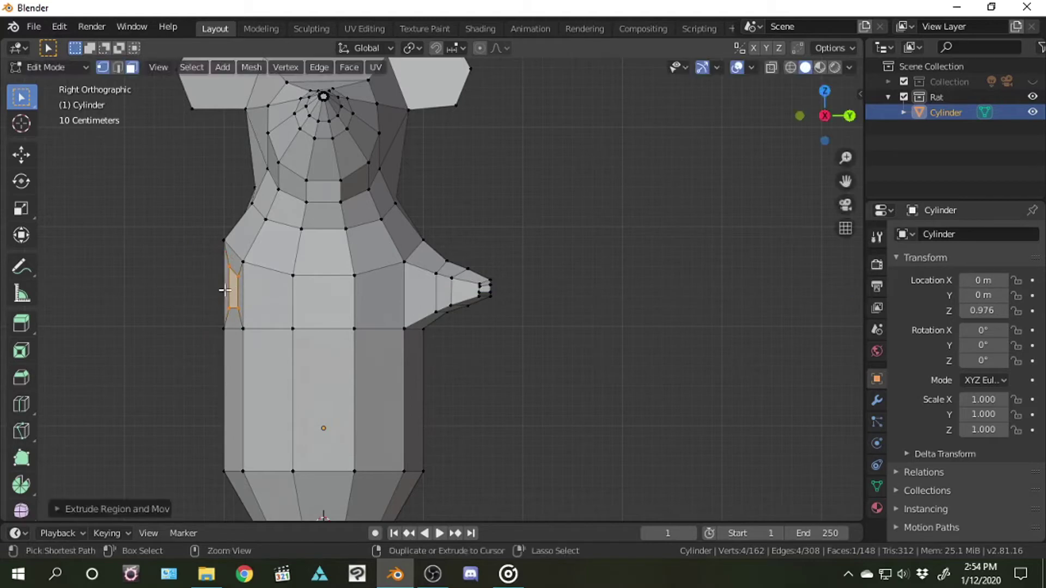
# Extrude the first arm segment from the side face and shrink its end face
pyautogui.press('e')
pyautogui.click(202, 292)
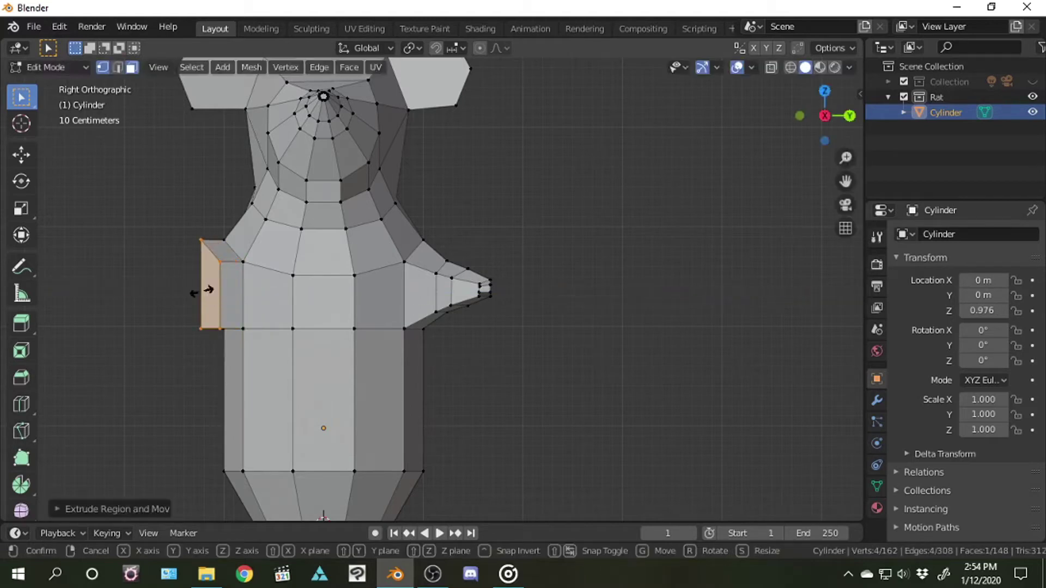
pyautogui.press('s')
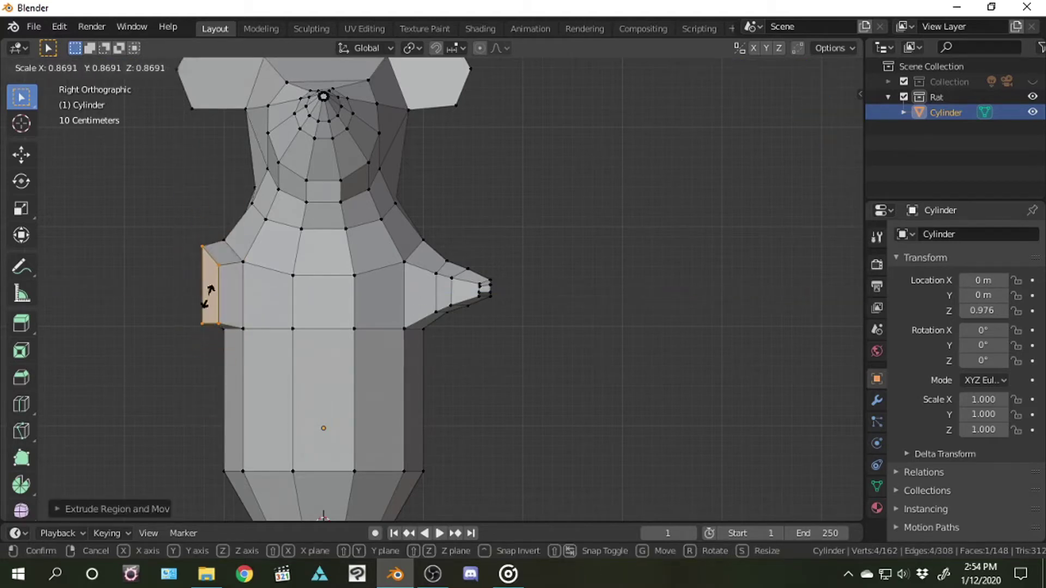
pyautogui.click(208, 297)
pyautogui.scroll(3, 207, 294)
pyautogui.moveTo(207, 295)
pyautogui.mouseDown(button='middle')
pyautogui.moveTo(164, 272)
pyautogui.moveTo(233, 327)
pyautogui.moveTo(305, 305)
pyautogui.moveTo(211, 364)
pyautogui.mouseUp(button='middle')
pyautogui.press('s')
pyautogui.click(233, 327)
# Extrude two more narrowing arm segments, tilting the end face to angle the arm
pyautogui.press('e')
pyautogui.click(205, 363)
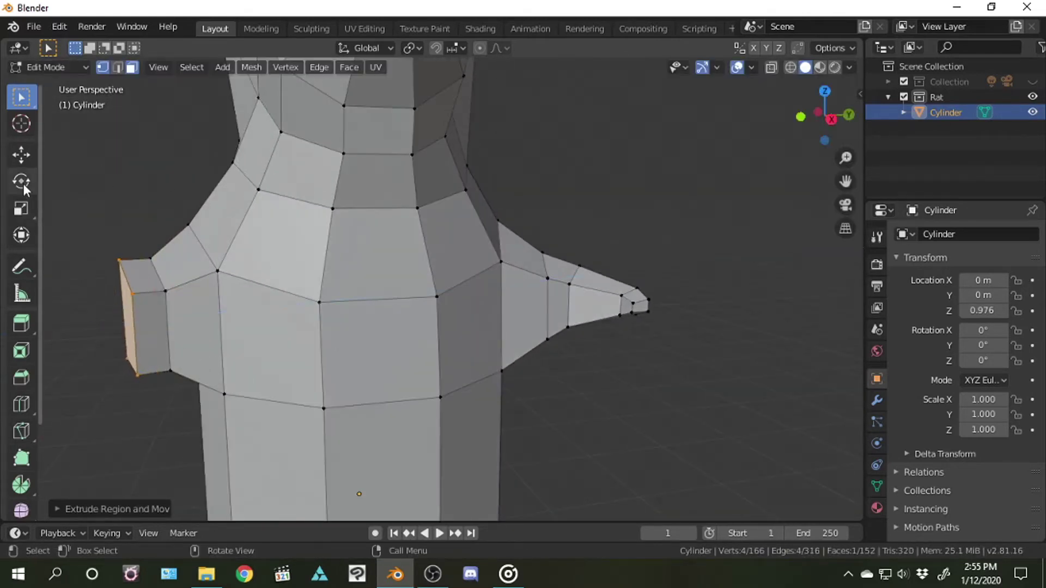
pyautogui.click(21, 181)
pyautogui.moveTo(82, 334); pyautogui.dragTo(109, 294)
pyautogui.press('s')
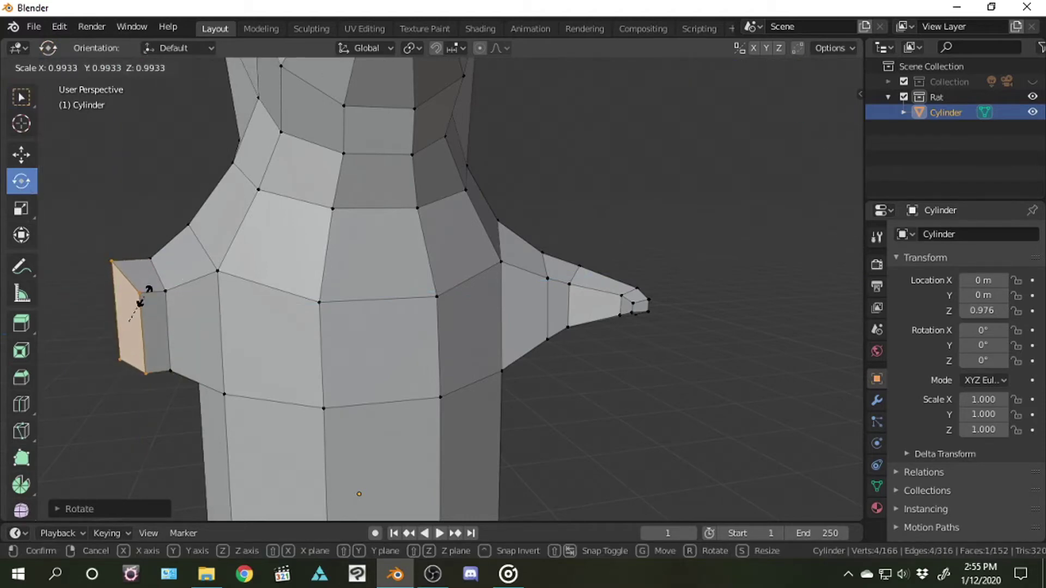
pyautogui.click(130, 311)
pyautogui.press('e')
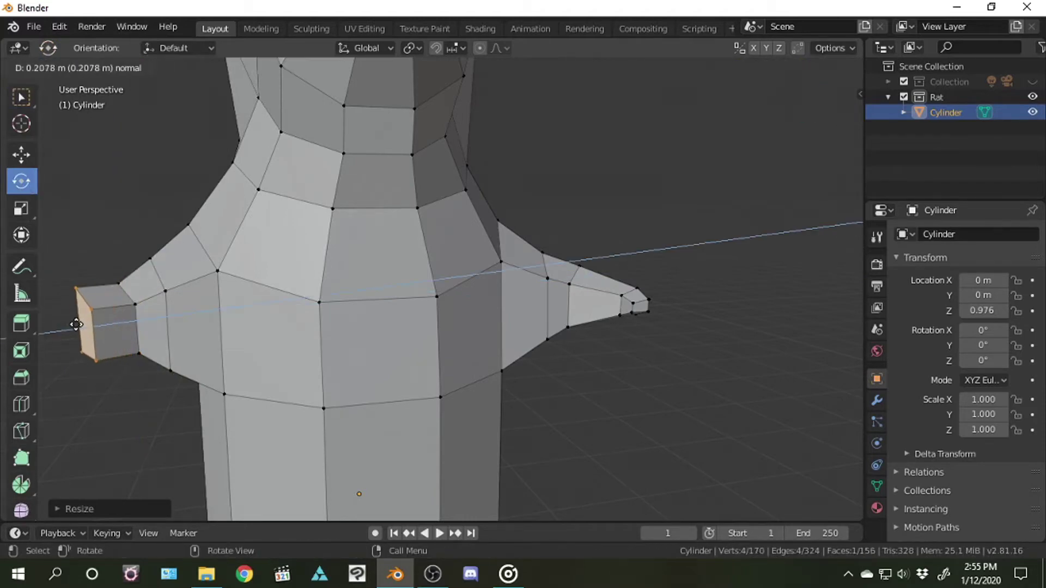
pyautogui.click(75, 326)
pyautogui.press('s')
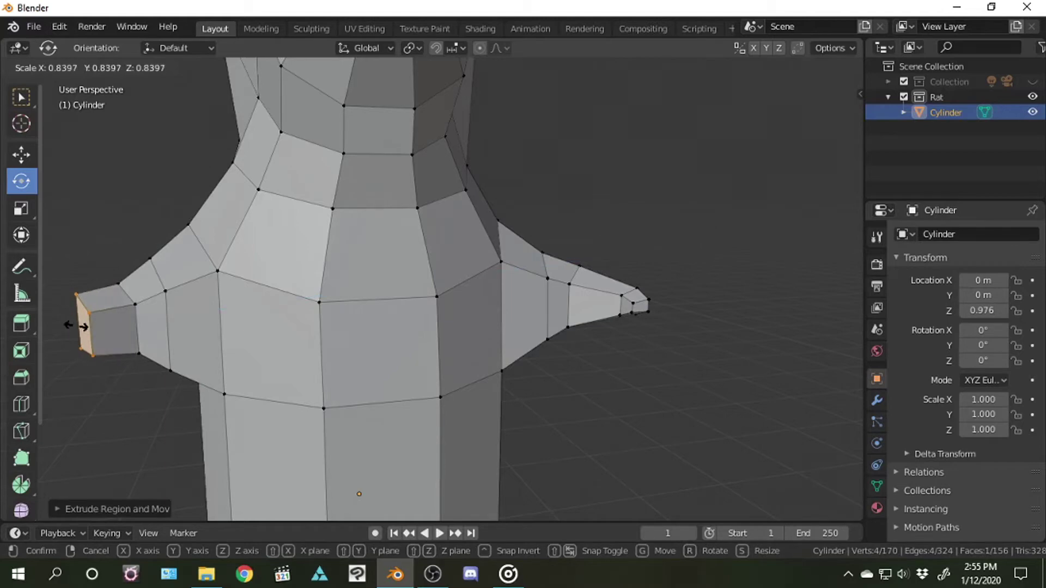
pyautogui.click(79, 326)
# Extrude another smaller arm segment, then undo it after checking the arm
pyautogui.click(22, 326)
pyautogui.moveTo(44, 330); pyautogui.dragTo(52, 334)
pyautogui.click(20, 181)
pyautogui.press('s')
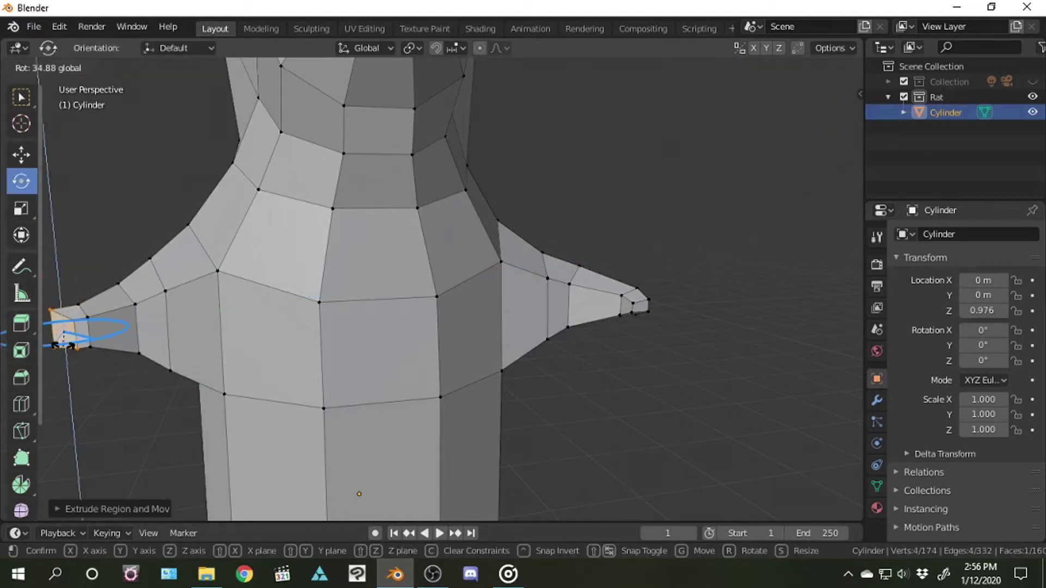
pyautogui.click(63, 330)
pyautogui.moveTo(800, 139)
pyautogui.mouseDown()
pyautogui.moveTo(763, 131)
pyautogui.moveTo(785, 128)
pyautogui.mouseUp()
pyautogui.hotkey('ctrl', 'z')
pyautogui.hotkey('ctrl', 'z')
# Extrude a fresh arm segment, rotate its end face and shrink it
pyautogui.press('e')
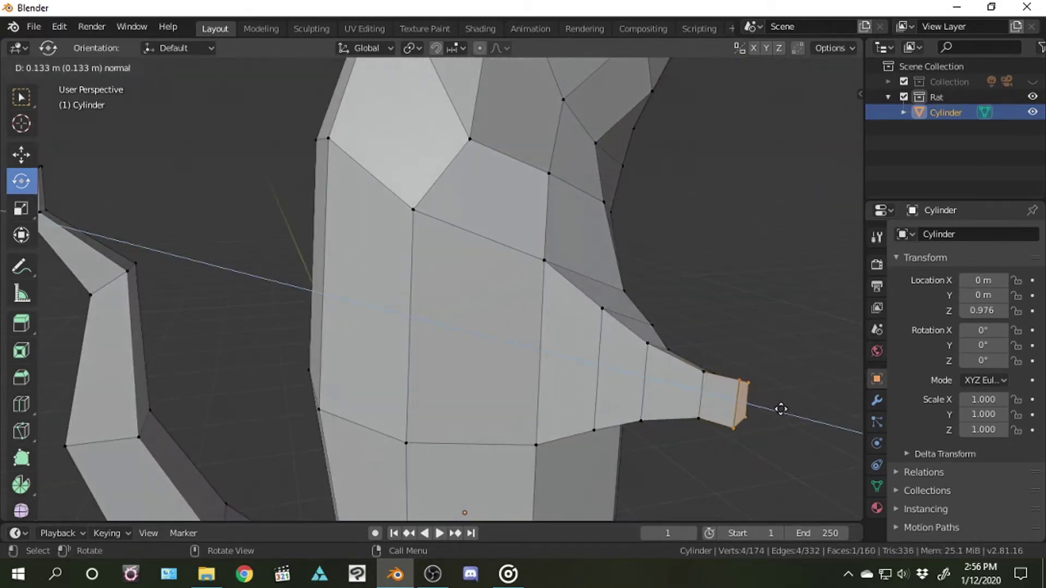
pyautogui.click(781, 409)
pyautogui.moveTo(771, 417); pyautogui.dragTo(787, 410)
pyautogui.moveTo(788, 410); pyautogui.dragTo(209, 365, button='middle')
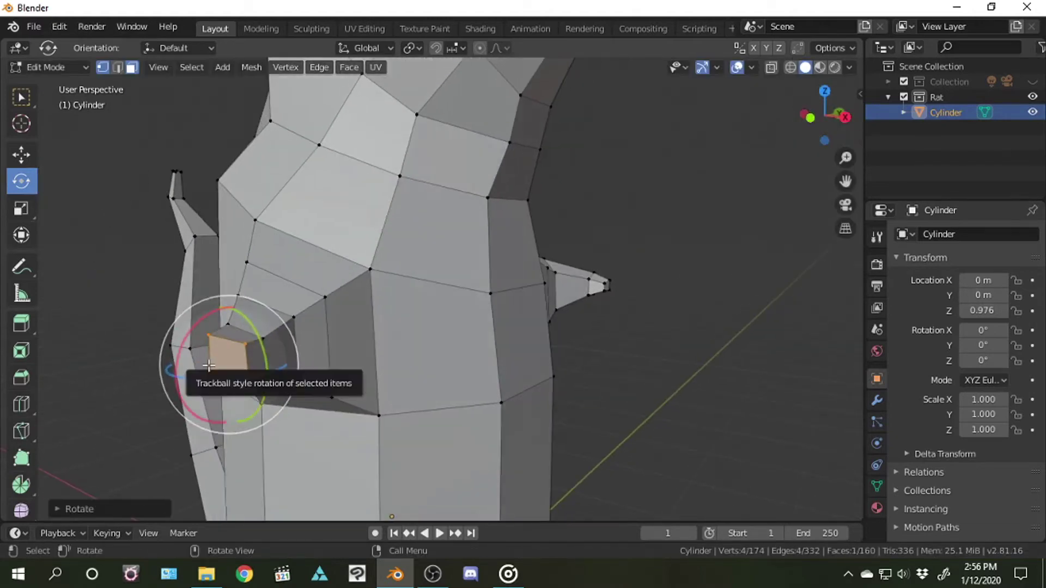
pyautogui.press('s')
pyautogui.click(216, 363)
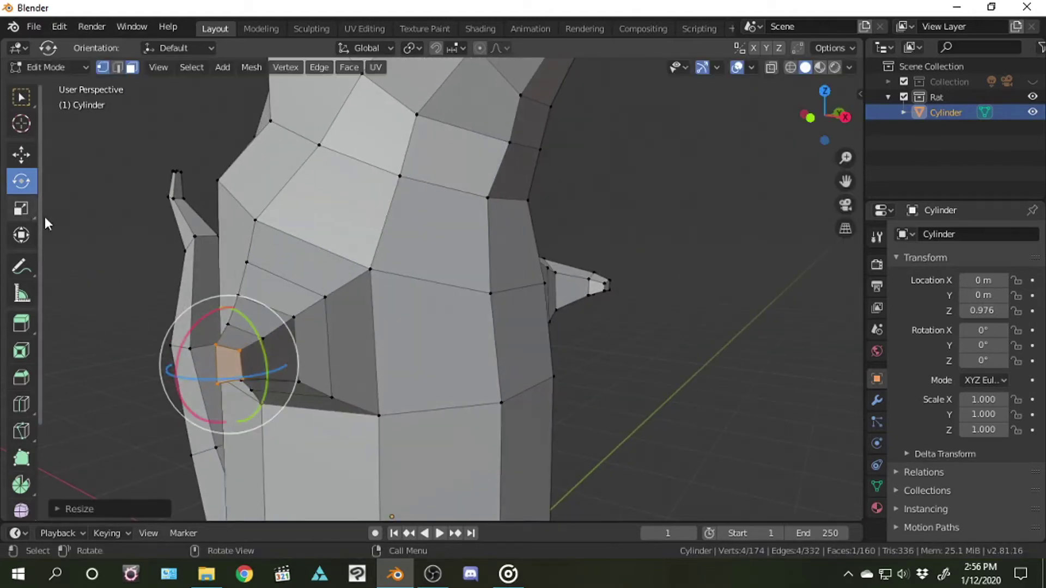
pyautogui.press('s')
pyautogui.press('Escape')
# Deselect everything and orbit around to a front view of the rat
pyautogui.click(30, 201)
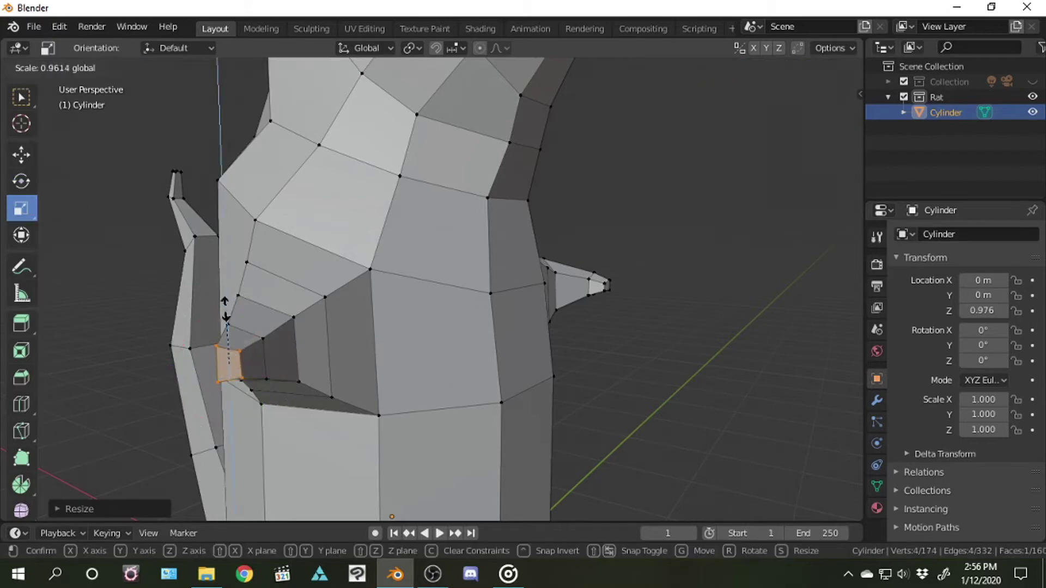
pyautogui.moveTo(825, 116); pyautogui.dragTo(694, 207)
pyautogui.click(694, 207)
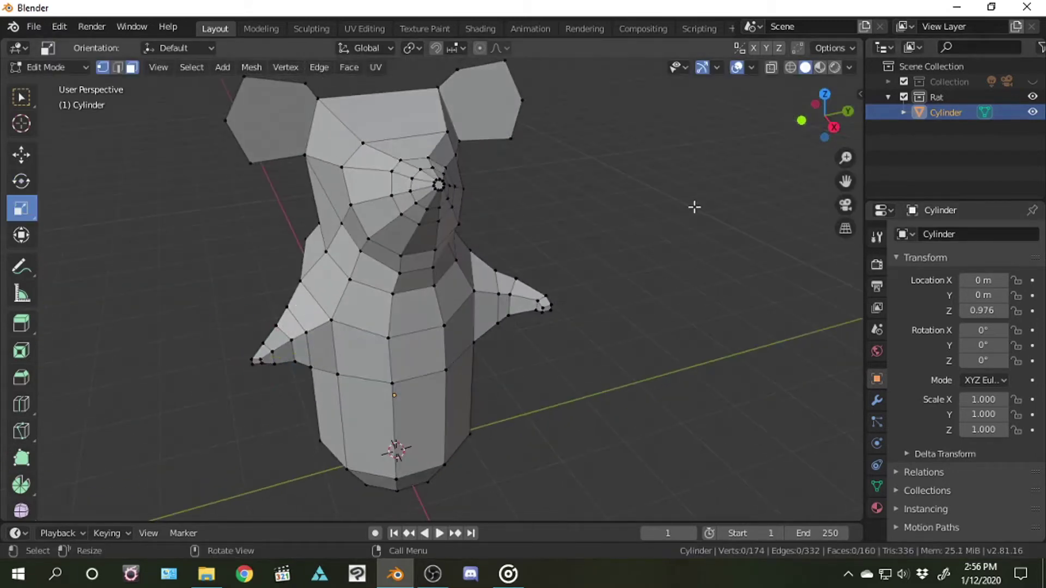
pyautogui.moveTo(834, 127); pyautogui.dragTo(603, 259)
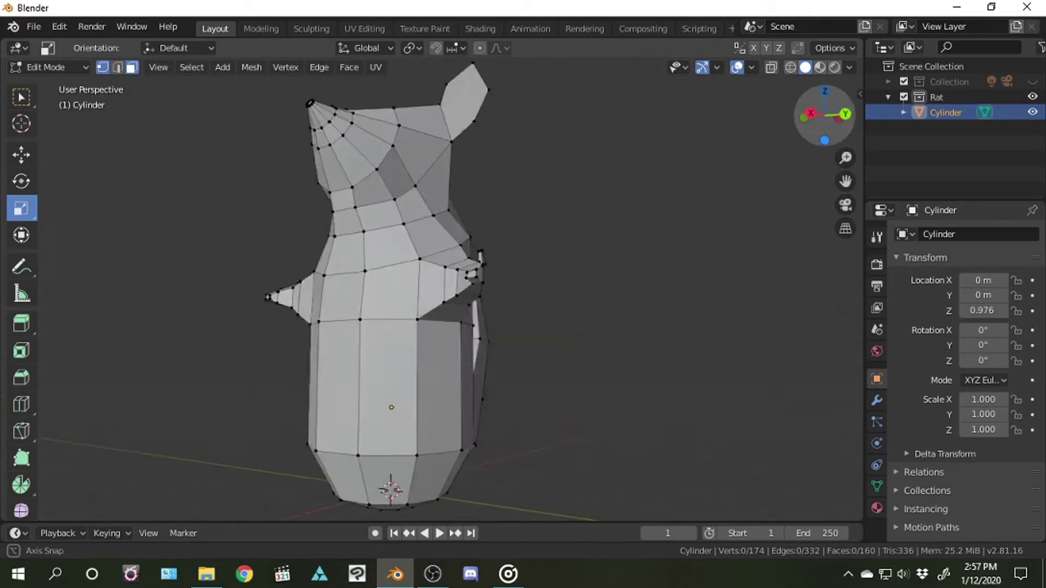
pyautogui.moveTo(824, 116); pyautogui.dragTo(450, 387)
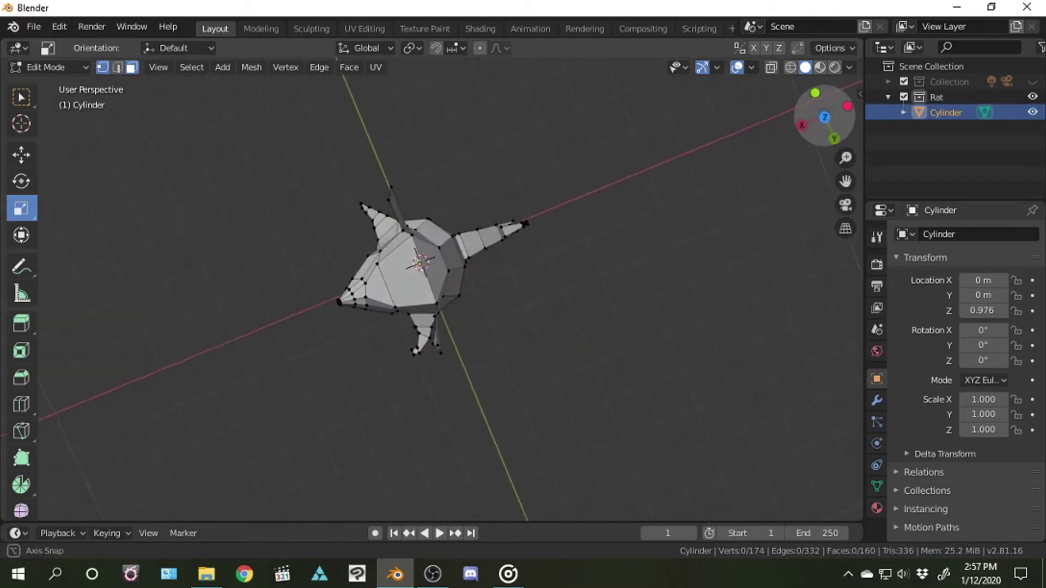
# Add a cube and move it down beside the rat's lower body
pyautogui.scroll(2, 450, 386)
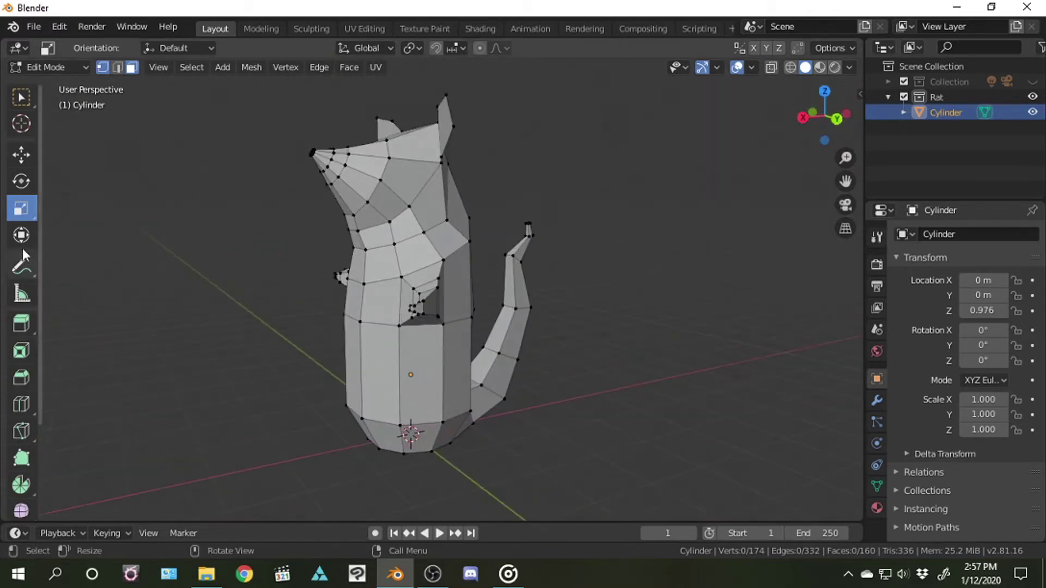
pyautogui.click(223, 67)
pyautogui.click(234, 99)
pyautogui.moveTo(436, 450); pyautogui.dragTo(537, 321)
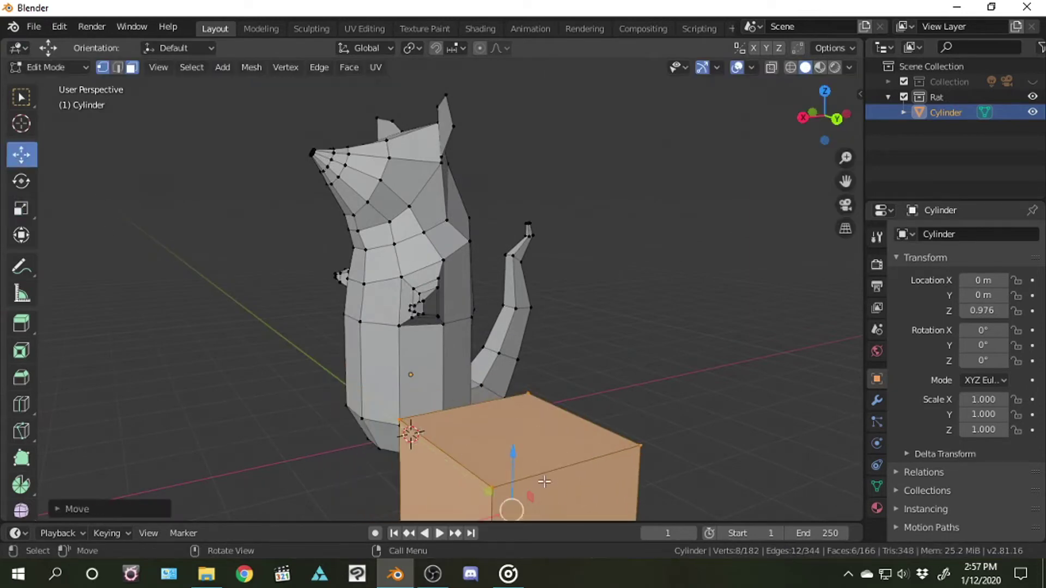
pyautogui.moveTo(829, 117); pyautogui.dragTo(788, 119)
pyautogui.moveTo(581, 279)
pyautogui.mouseDown()
pyautogui.moveTo(581, 318)
pyautogui.moveTo(606, 377)
pyautogui.mouseUp()
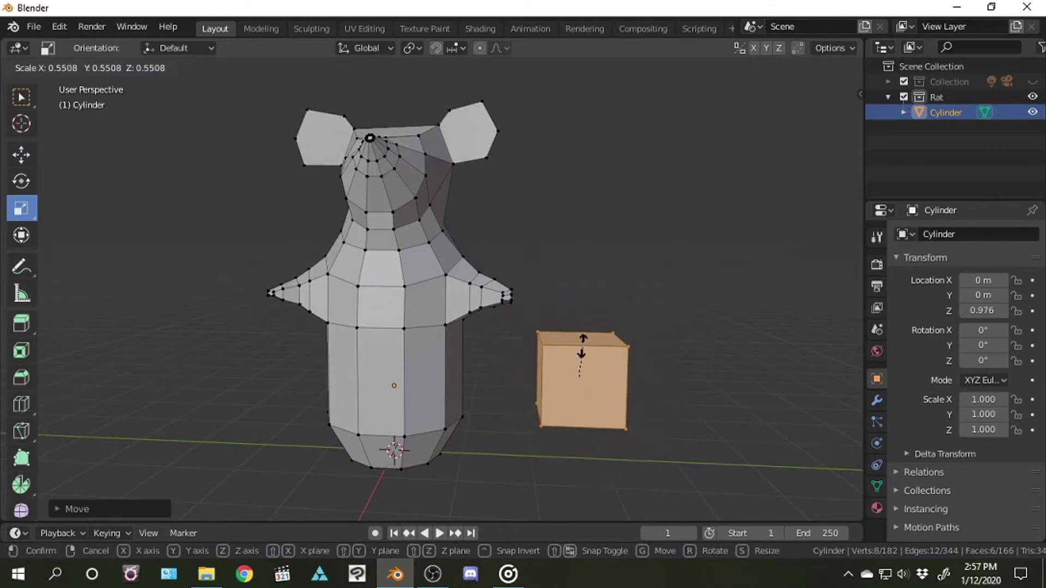
pyautogui.moveTo(824, 117); pyautogui.dragTo(814, 119)
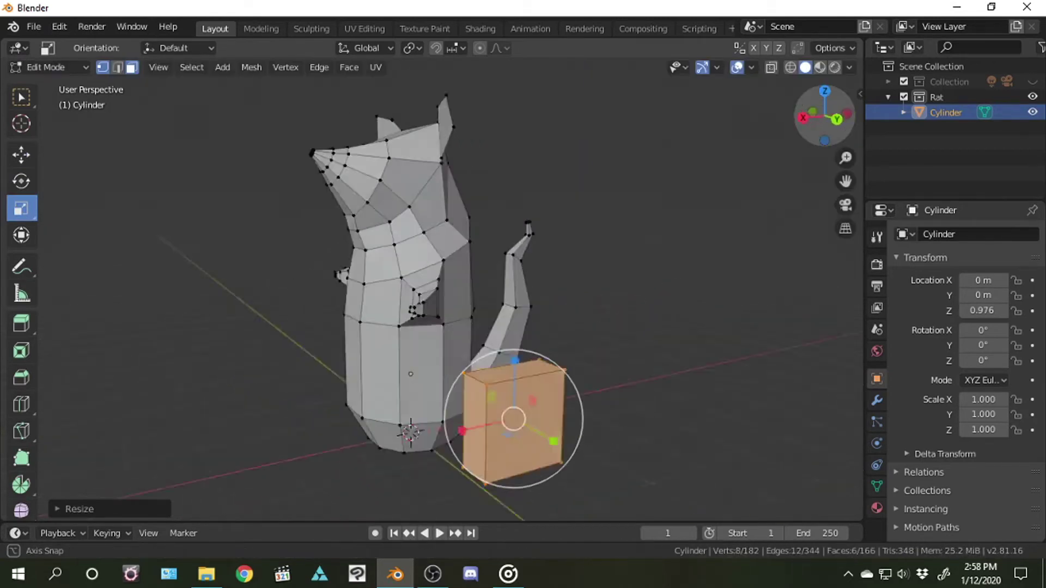
pyautogui.click(21, 157)
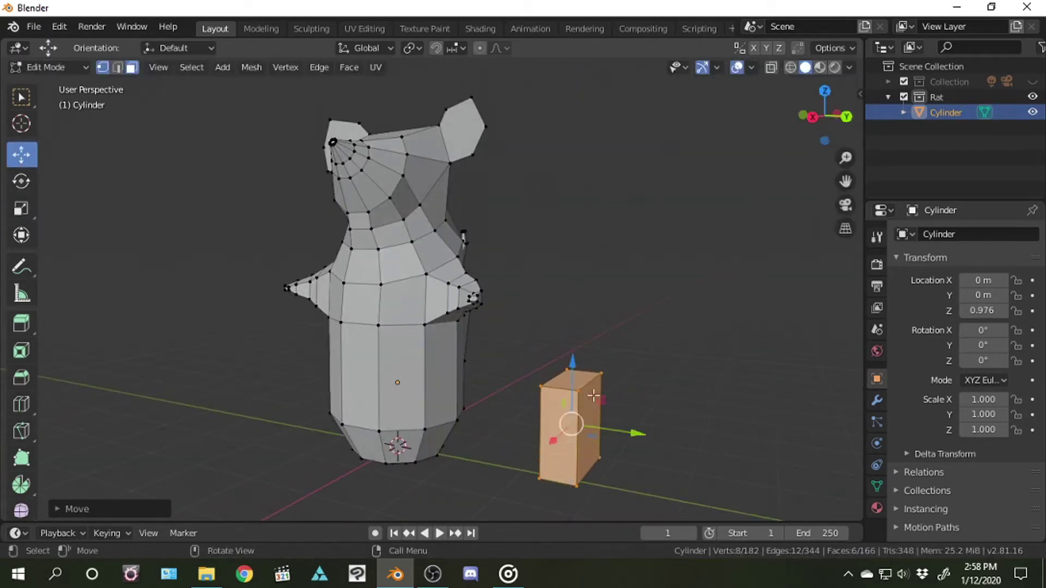
pyautogui.moveTo(572, 391); pyautogui.dragTo(471, 409)
pyautogui.moveTo(824, 116); pyautogui.dragTo(817, 120)
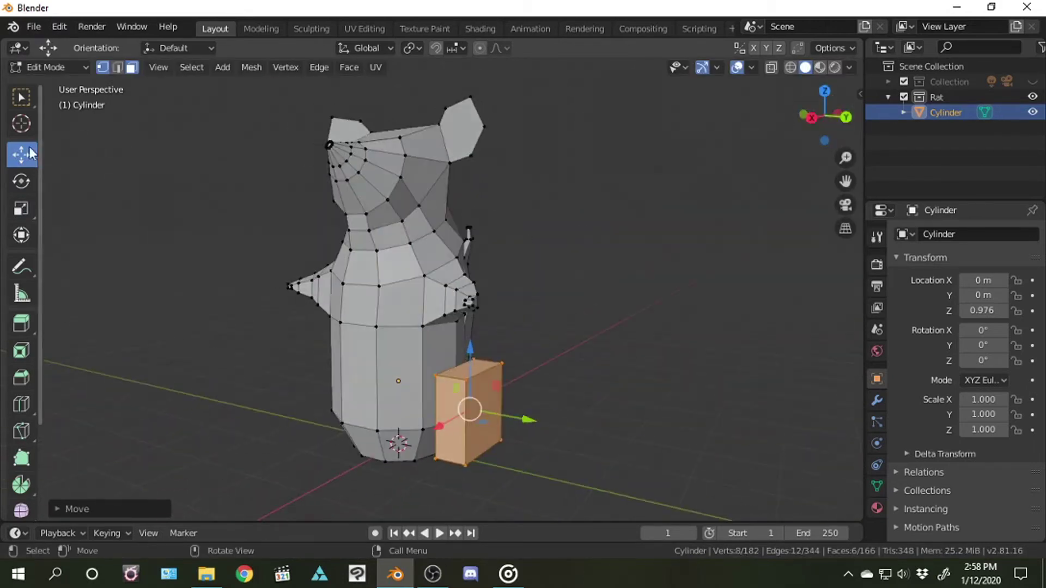
# Select the box's front and bottom faces, check the Vertex menu, then deselect
pyautogui.click(177, 120)
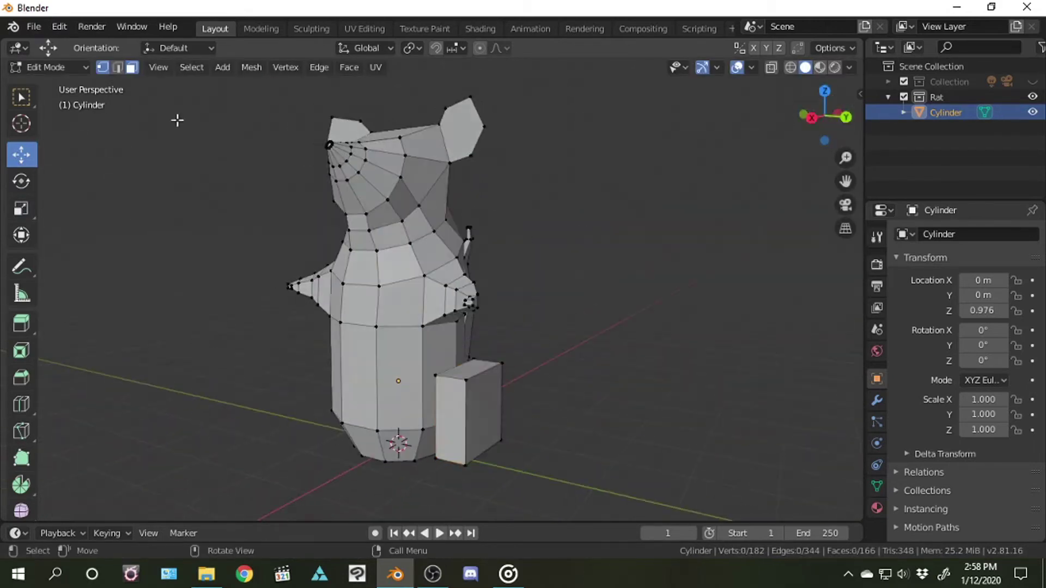
pyautogui.keyDown('shift'); pyautogui.click(458, 393); pyautogui.keyUp('shift')
pyautogui.click(21, 97)
pyautogui.moveTo(829, 134); pyautogui.dragTo(820, 106)
pyautogui.keyDown('shift'); pyautogui.click(384, 328); pyautogui.keyUp('shift')
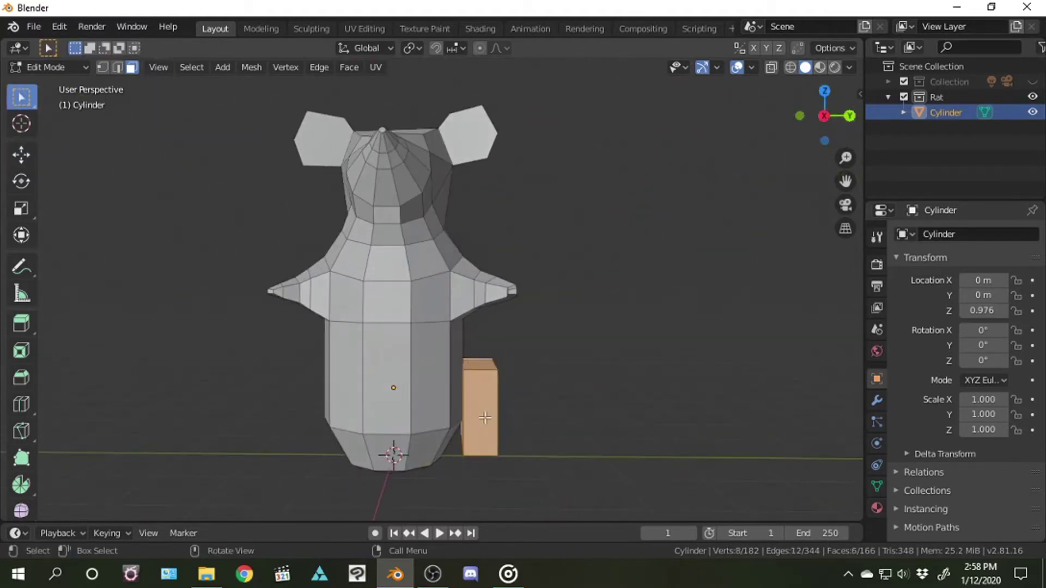
pyautogui.rightClick(588, 400)
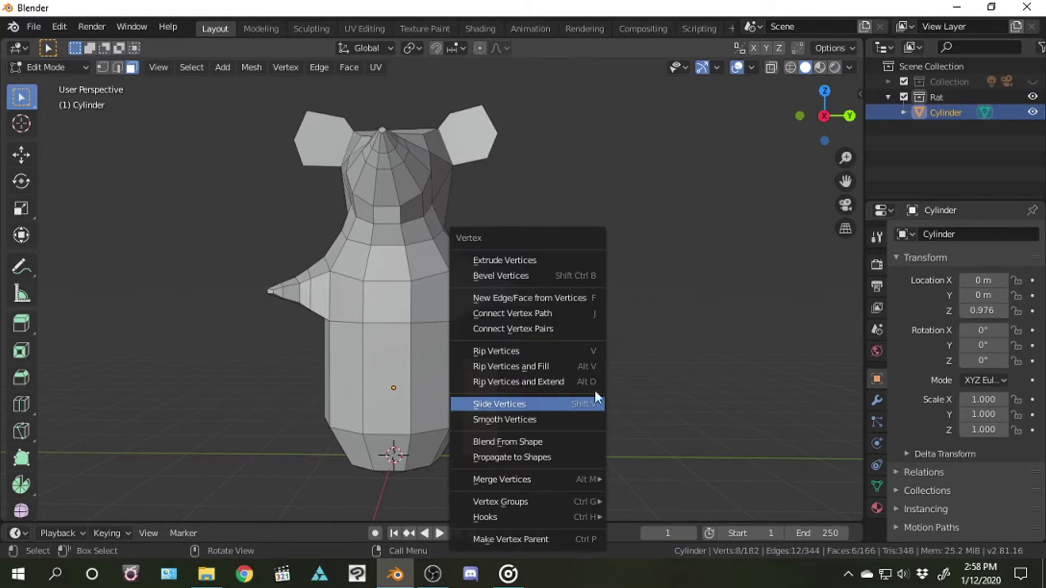
pyautogui.click(519, 430)
pyautogui.click(59, 26)
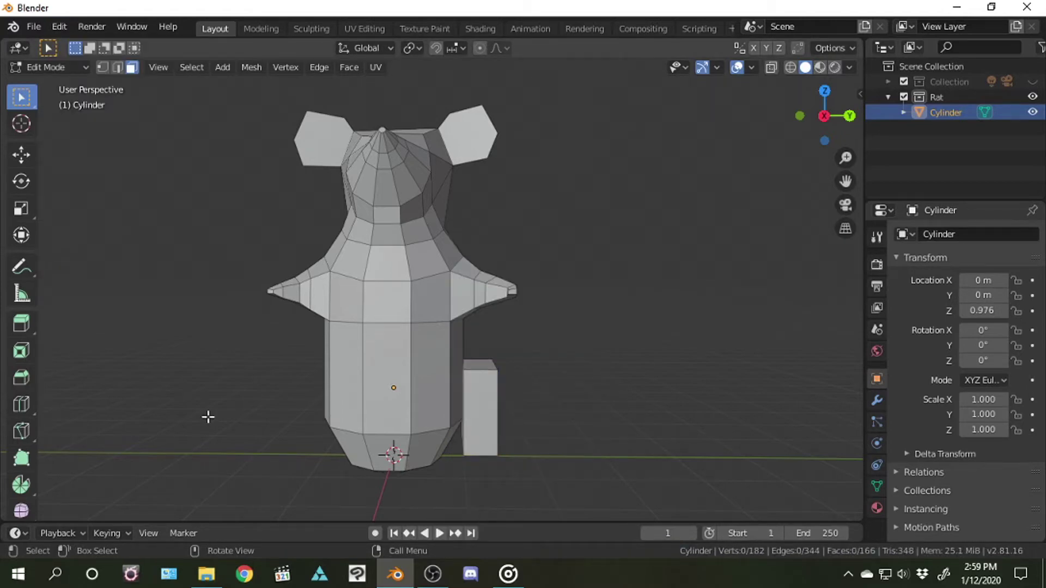
pyautogui.moveTo(799, 127); pyautogui.dragTo(801, 116)
# Add a second cube and move it to the right of the body, lowered toward the ground
pyautogui.click(223, 67)
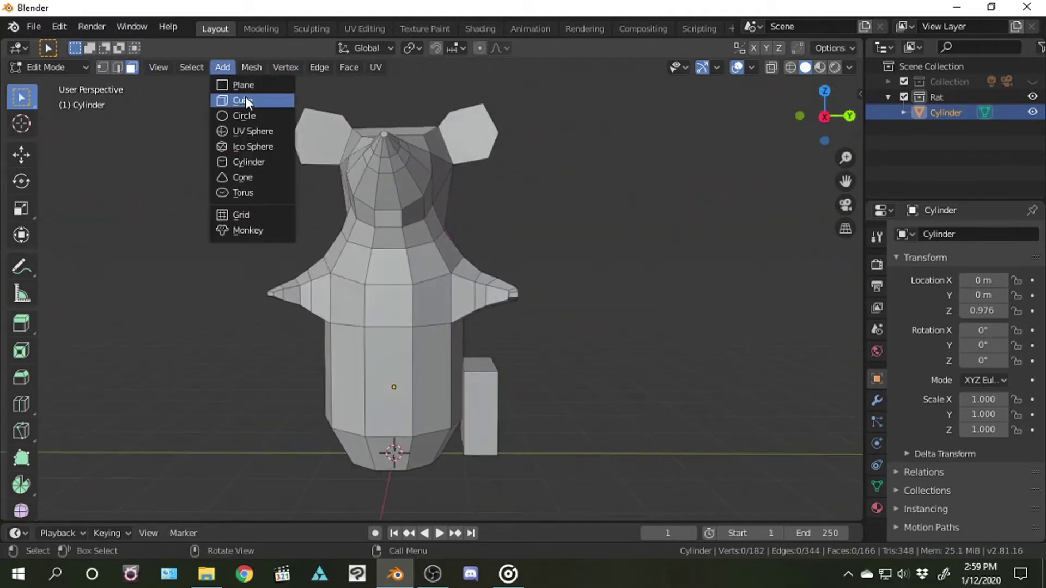
pyautogui.click(245, 100)
pyautogui.click(20, 155)
pyautogui.moveTo(399, 362); pyautogui.dragTo(605, 380)
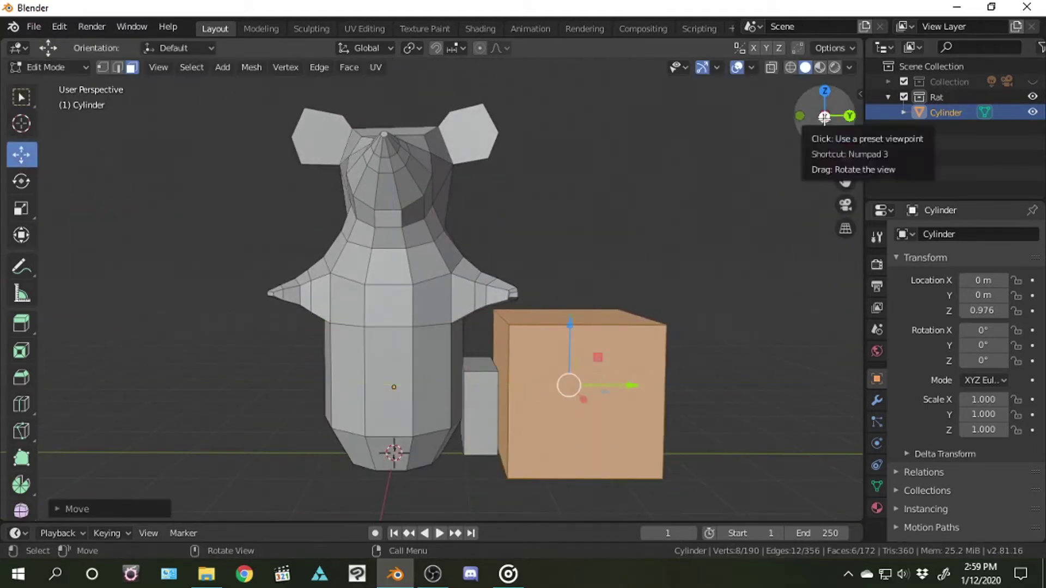
pyautogui.moveTo(805, 104); pyautogui.dragTo(812, 112)
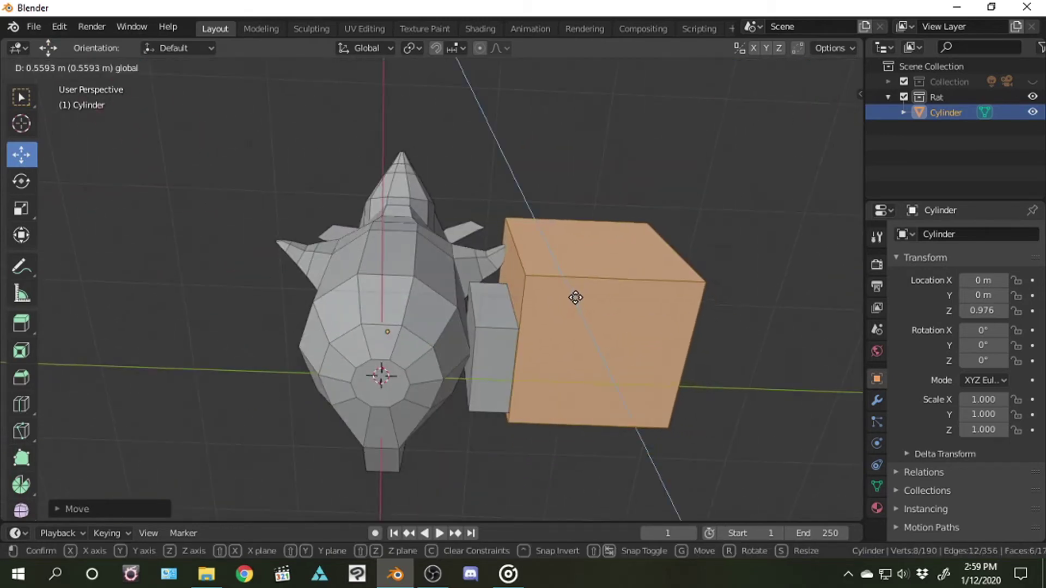
pyautogui.moveTo(576, 298); pyautogui.dragTo(577, 299)
pyautogui.moveTo(813, 108); pyautogui.dragTo(822, 117)
pyautogui.moveTo(636, 344); pyautogui.dragTo(631, 345)
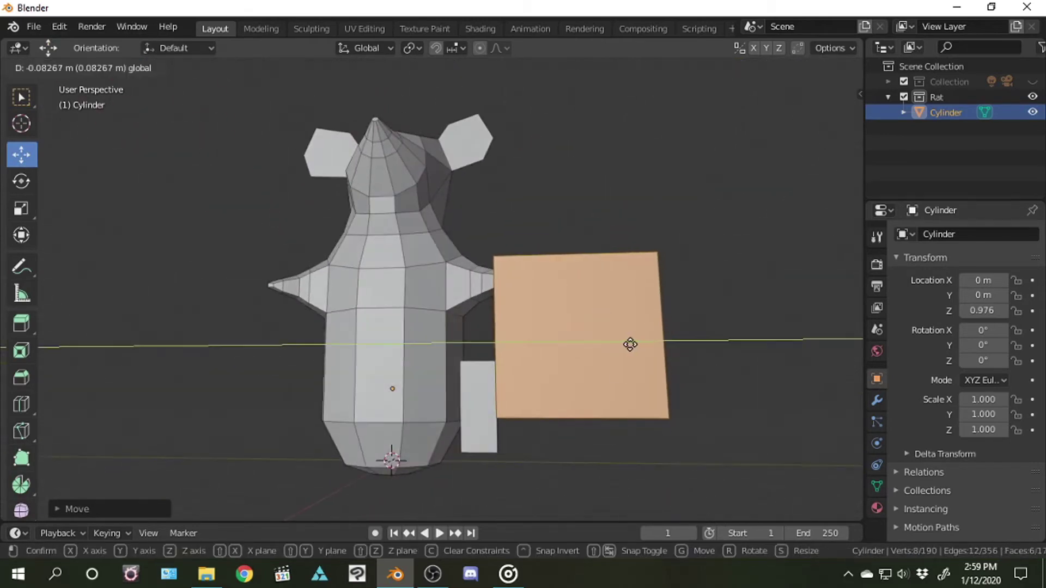
pyautogui.click(630, 344)
pyautogui.click(844, 115)
pyautogui.moveTo(559, 284); pyautogui.dragTo(557, 314)
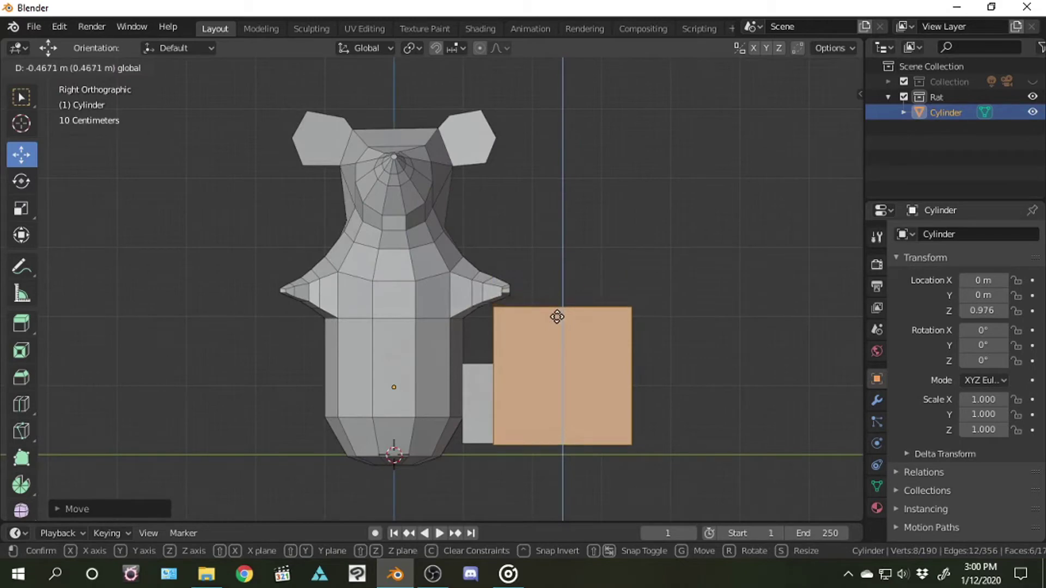
pyautogui.click(557, 316)
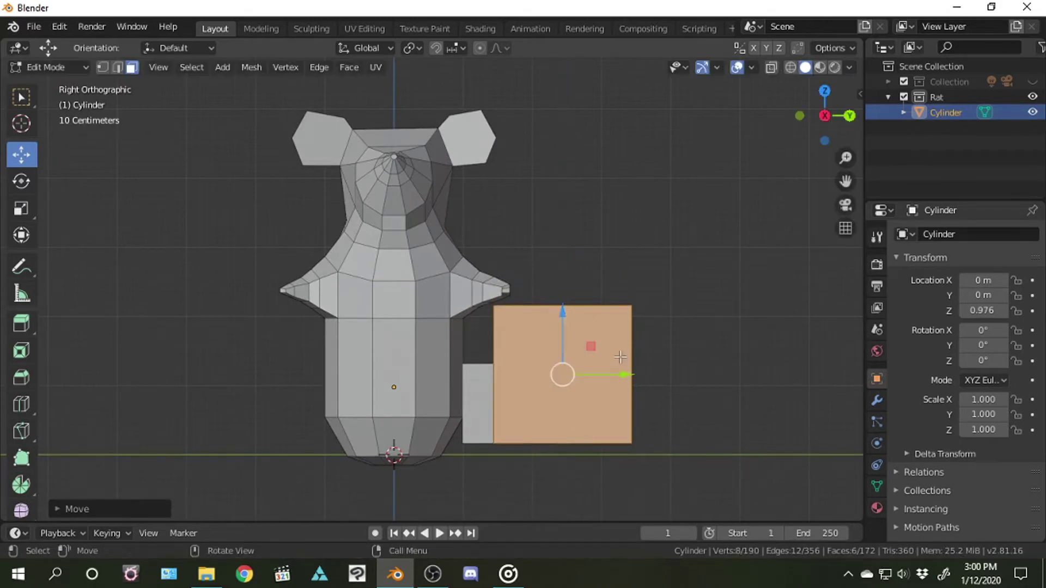
# Make the cube narrower and shorter, then move it down beside the body
pyautogui.moveTo(623, 375); pyautogui.dragTo(582, 374)
pyautogui.moveTo(563, 314); pyautogui.dragTo(562, 337)
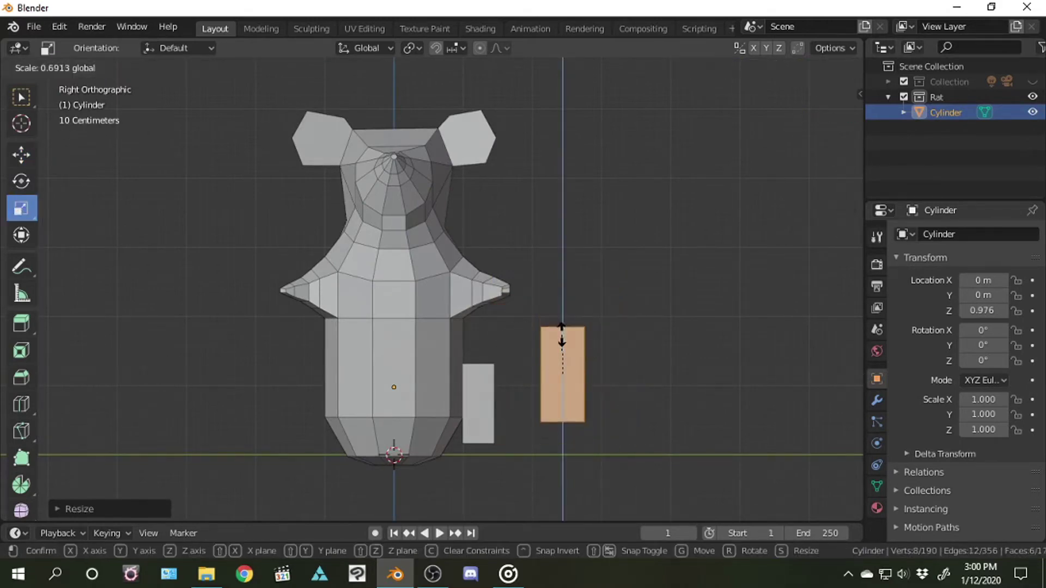
pyautogui.click(799, 116)
pyautogui.press('ctrl+KP_1')
pyautogui.press('s')
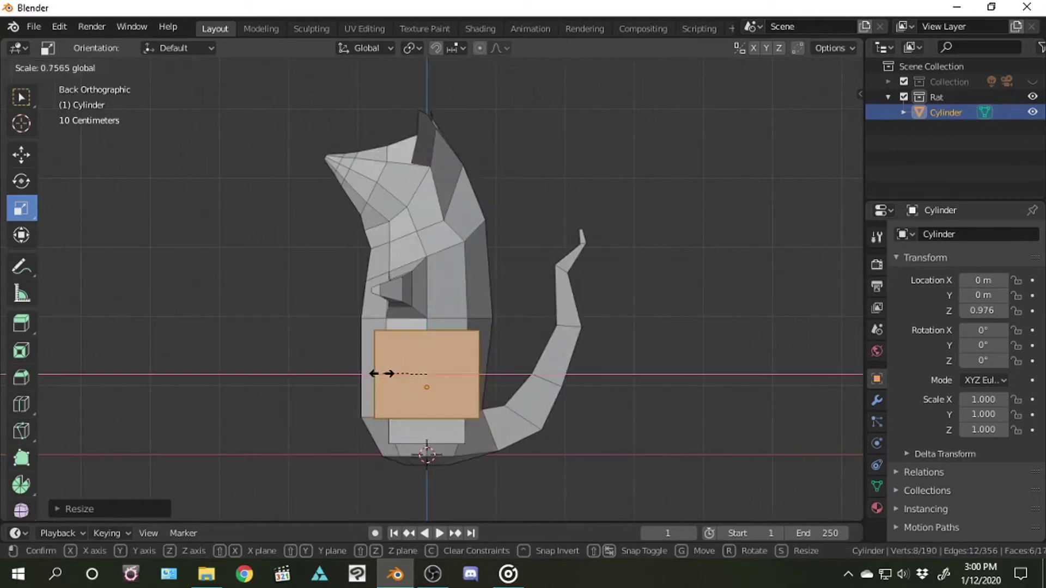
pyautogui.click(393, 374)
pyautogui.moveTo(426, 327); pyautogui.dragTo(426, 348)
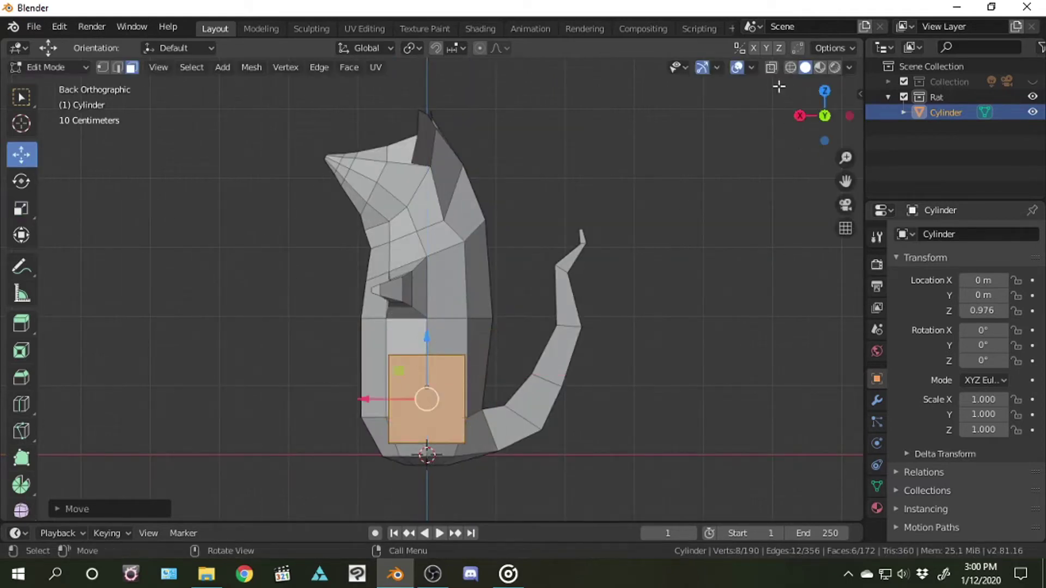
# Slim the block front to back along Y and shorten it along Z
pyautogui.click(801, 117)
pyautogui.hotkey('shift', 'space')
pyautogui.press('s')
pyautogui.moveTo(626, 400); pyautogui.dragTo(619, 401)
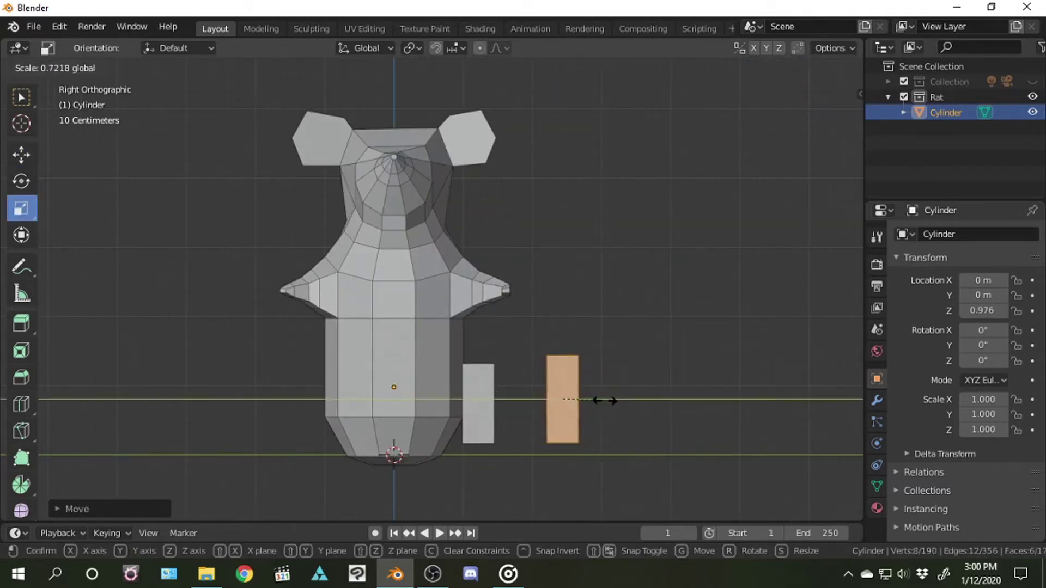
pyautogui.press('z')
pyautogui.click(604, 401)
# Lower the block to the ground and slide it in beside the body
pyautogui.hotkey('shift', 'space')
pyautogui.press('g')
pyautogui.moveTo(565, 351)
pyautogui.mouseDown()
pyautogui.moveTo(565, 340)
pyautogui.moveTo(515, 352)
pyautogui.mouseUp()
pyautogui.click(575, 402)
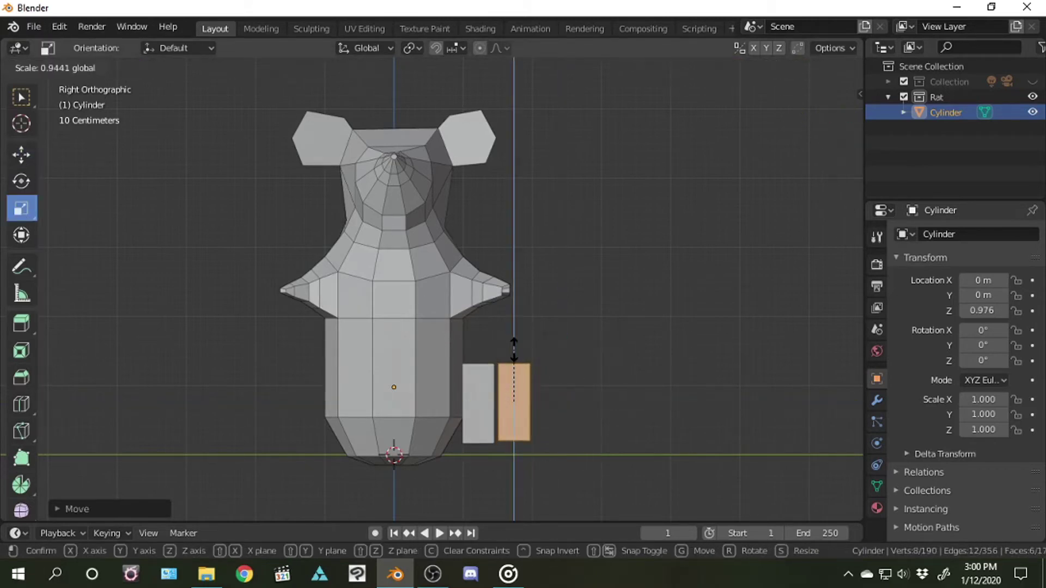
pyautogui.hotkey('shift', 'space')
pyautogui.press('g')
pyautogui.moveTo(580, 402)
pyautogui.mouseDown()
pyautogui.moveTo(369, 384)
pyautogui.moveTo(380, 383)
pyautogui.mouseUp()
pyautogui.moveTo(825, 116); pyautogui.dragTo(812, 120)
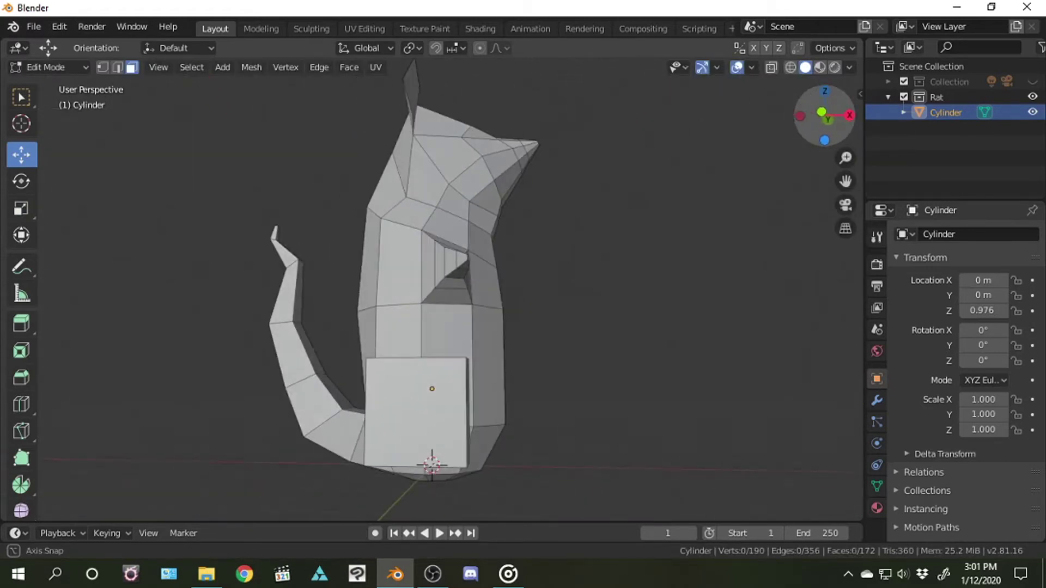
# Delete the leg block's inner faces using Only Edges & Faces
pyautogui.moveTo(811, 120)
pyautogui.mouseDown()
pyautogui.moveTo(829, 116)
pyautogui.moveTo(784, 125)
pyautogui.moveTo(818, 117)
pyautogui.mouseUp()
pyautogui.press('x')
pyautogui.click(274, 407)
pyautogui.click(476, 438)
pyautogui.rightClick(477, 438)
pyautogui.press('x')
pyautogui.click(572, 409)
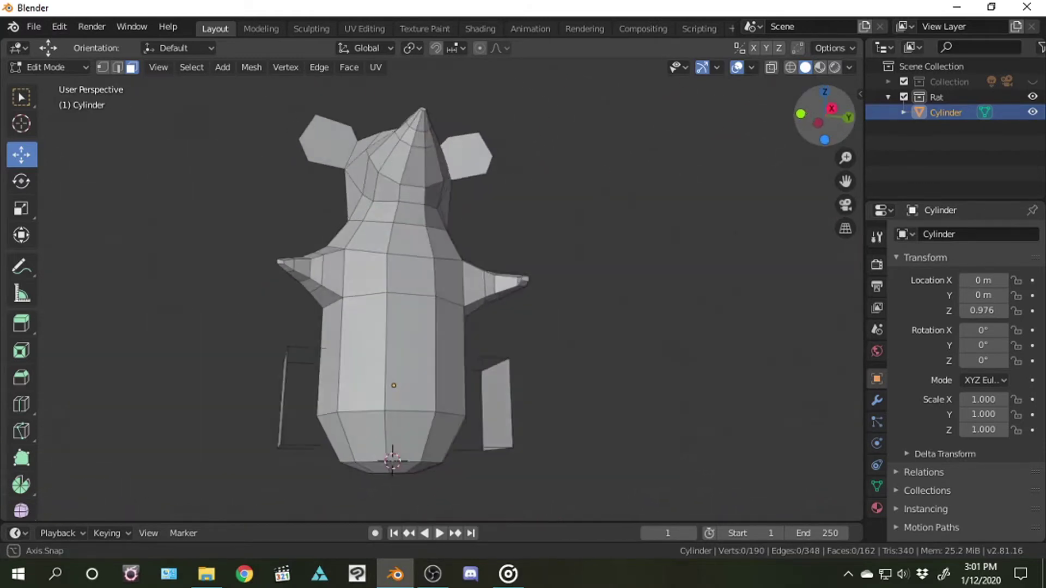
pyautogui.scroll(4, 392, 327)
pyautogui.moveTo(392, 327)
pyautogui.mouseDown(button='middle')
pyautogui.moveTo(392, 245)
pyautogui.moveTo(392, 337)
pyautogui.moveTo(761, 129)
pyautogui.mouseUp(button='middle')
# In vertex mode, merge two leg vertex pairs into the body's lower edge
pyautogui.click(101, 67)
pyautogui.scroll(-3, 319, 422)
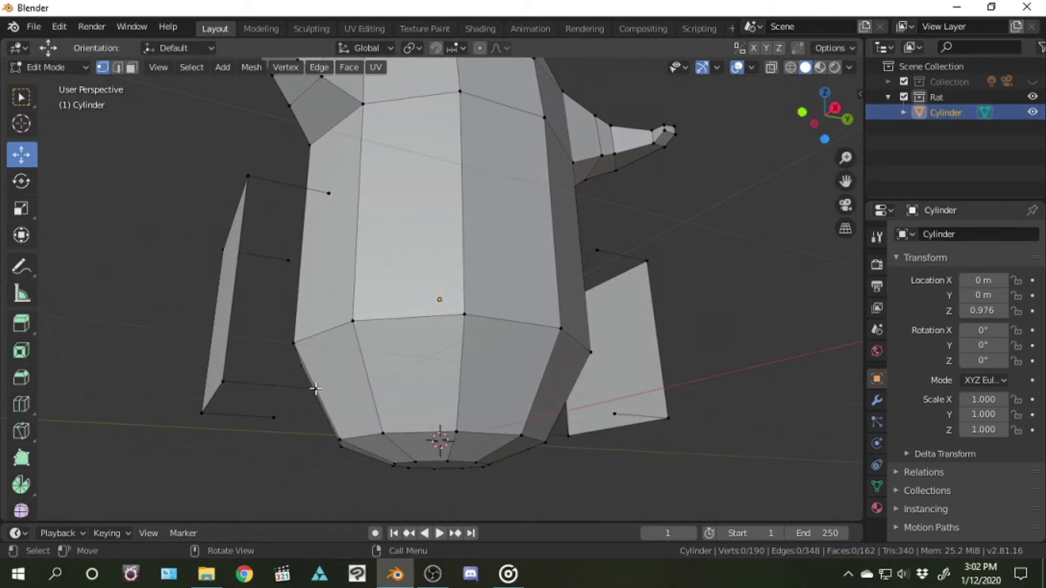
pyautogui.moveTo(846, 122); pyautogui.dragTo(412, 337)
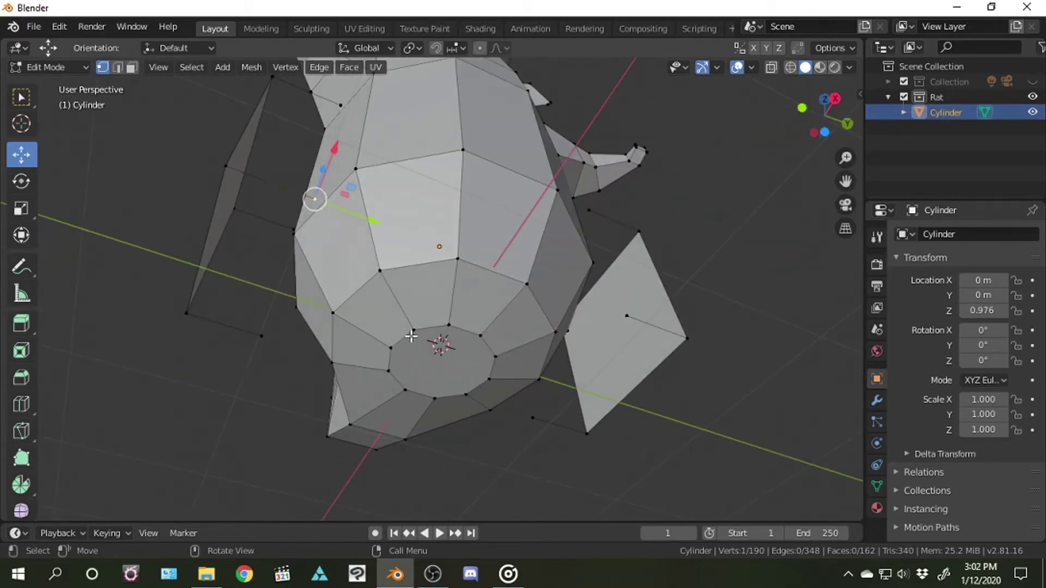
pyautogui.click(286, 67)
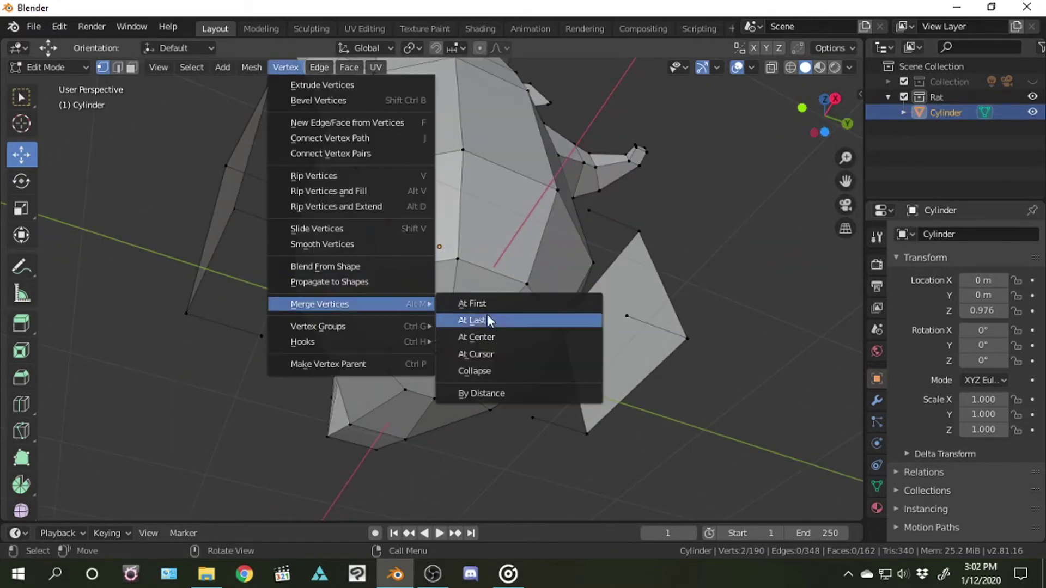
pyautogui.click(482, 320)
pyautogui.moveTo(824, 117); pyautogui.dragTo(823, 93)
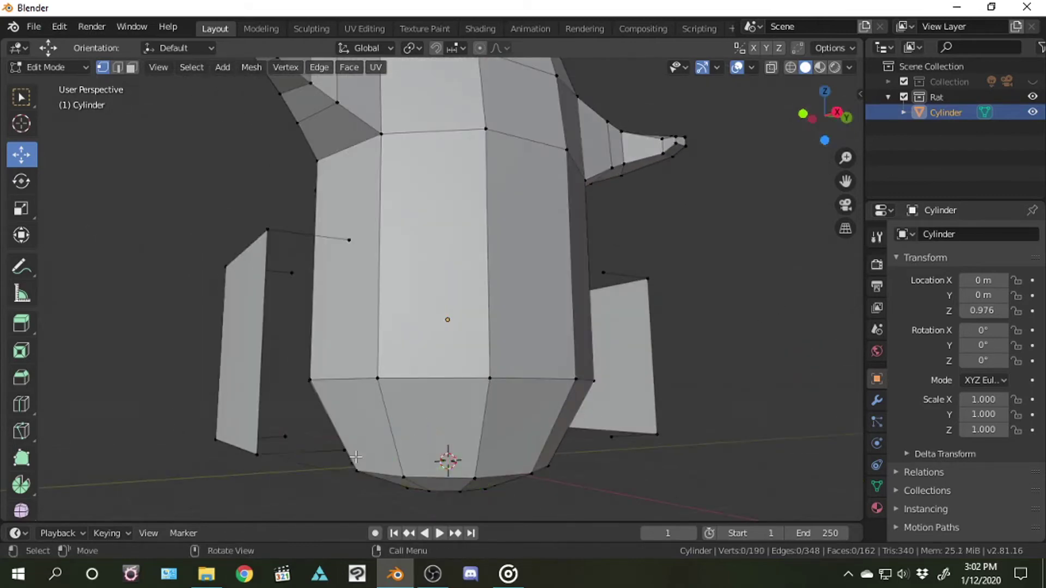
pyautogui.click(285, 67)
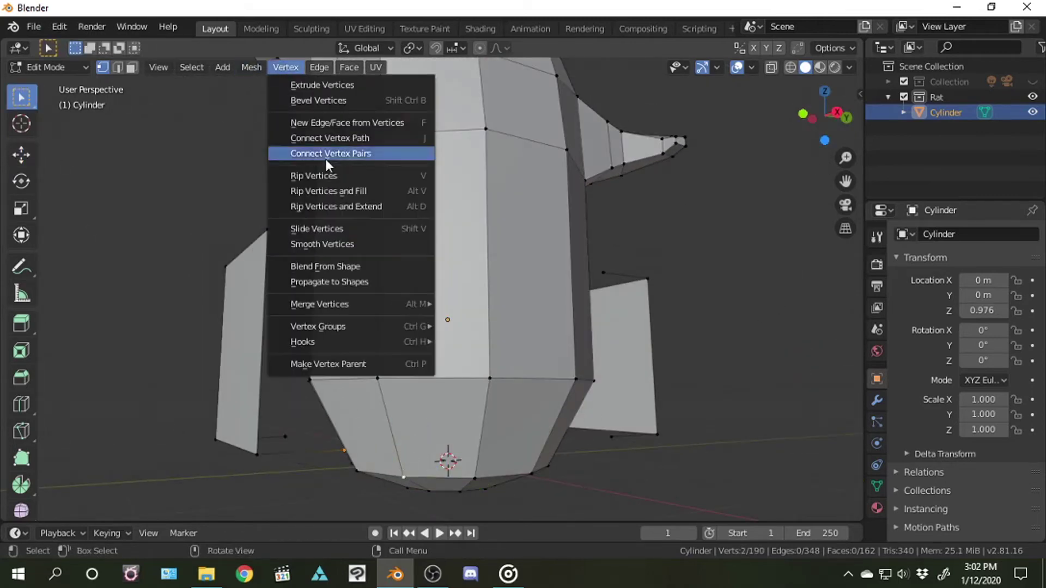
pyautogui.click(503, 321)
# Merge three more leg vertex pairs into the body using At First and At Last
pyautogui.moveTo(274, 273); pyautogui.dragTo(445, 329, button='middle')
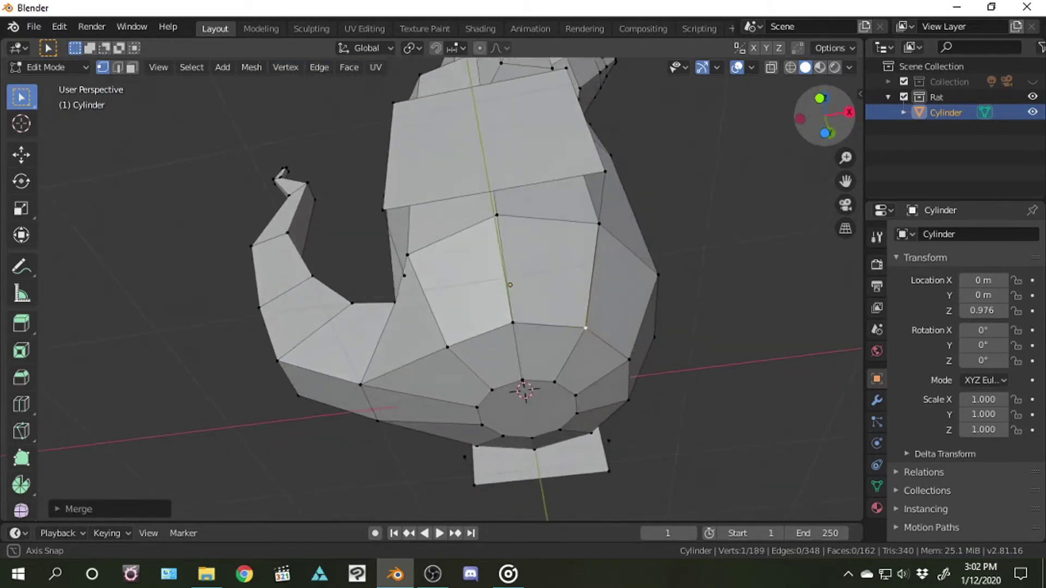
pyautogui.click(286, 67)
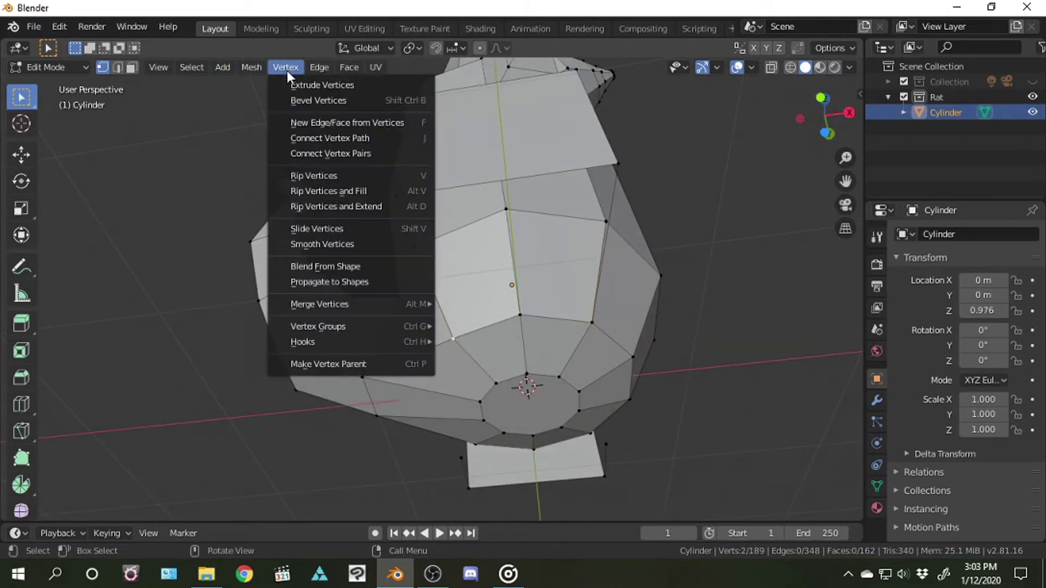
pyautogui.click(476, 309)
pyautogui.moveTo(824, 117); pyautogui.dragTo(825, 106)
pyautogui.moveTo(647, 343); pyautogui.dragTo(647, 343, button='middle')
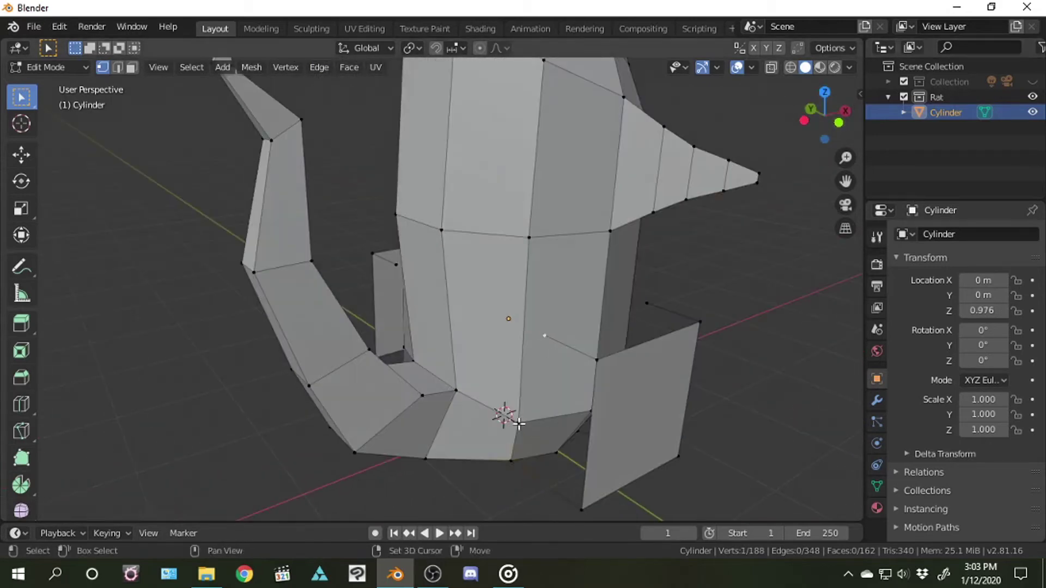
pyautogui.keyDown('shift'); pyautogui.click(518, 423); pyautogui.keyUp('shift')
pyautogui.click(285, 67)
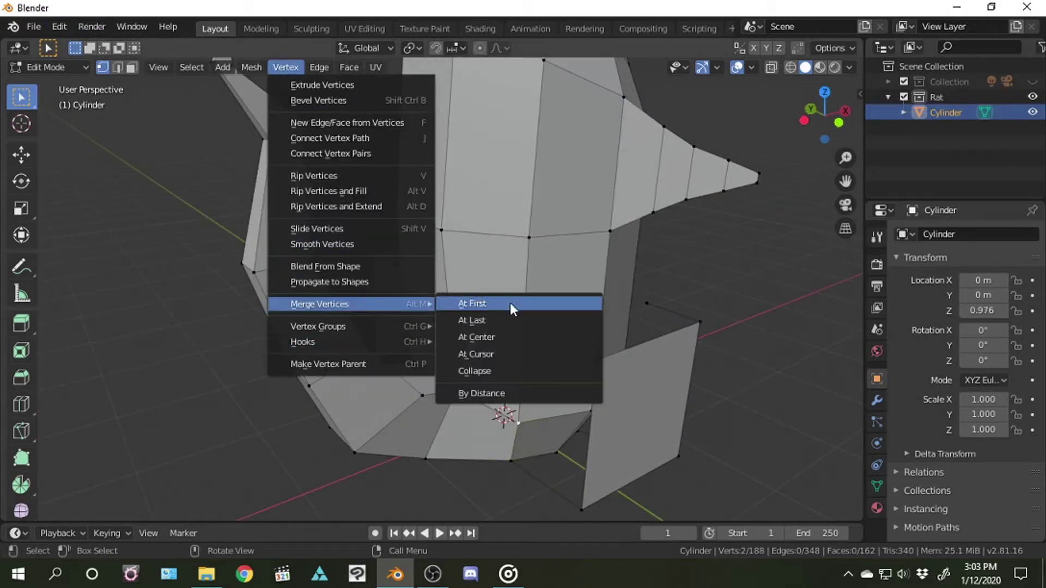
pyautogui.click(472, 304)
pyautogui.moveTo(825, 116); pyautogui.dragTo(841, 126)
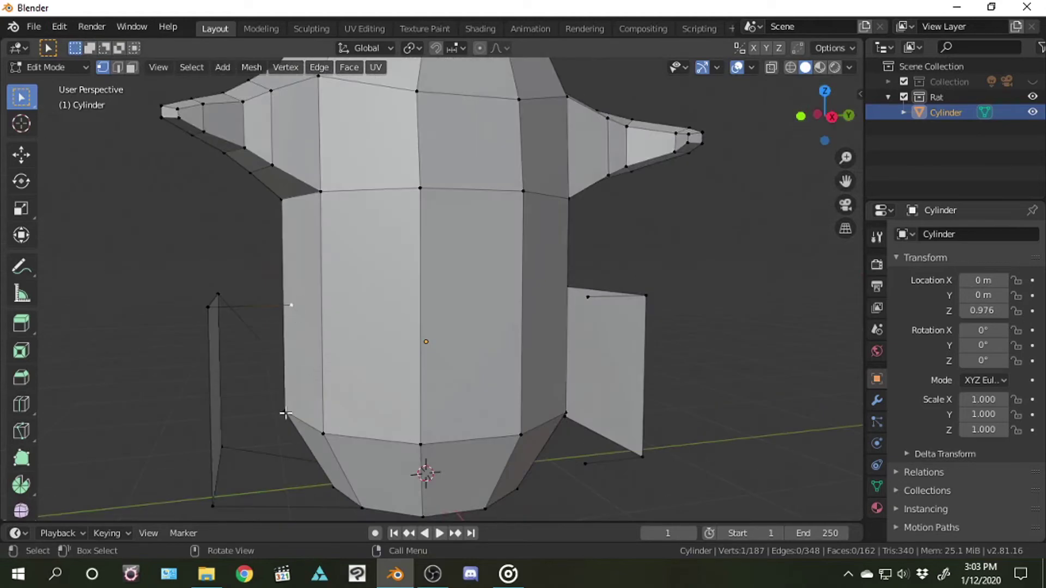
pyautogui.click(286, 67)
pyautogui.click(485, 322)
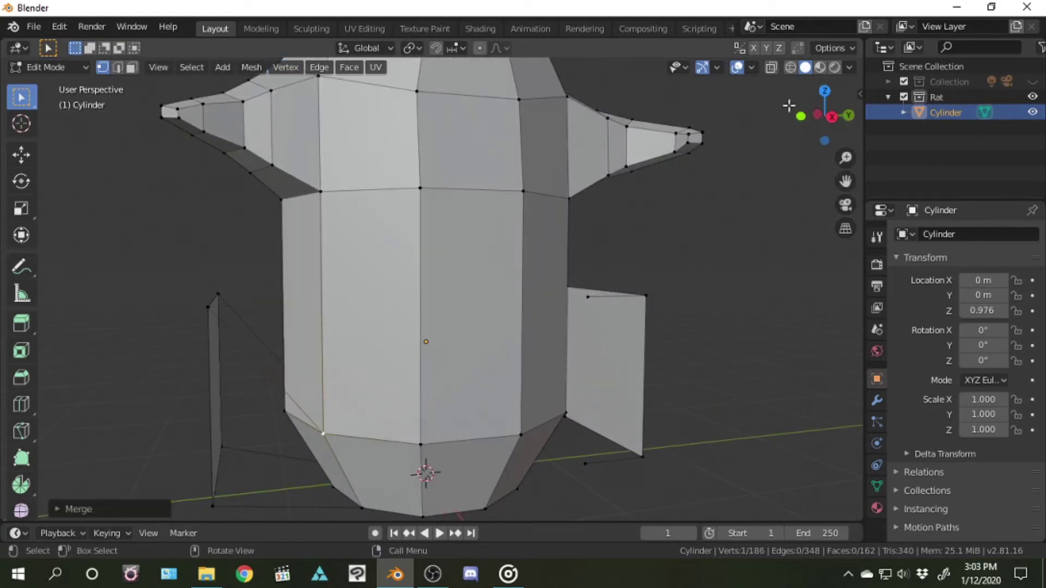
pyautogui.moveTo(790, 106)
pyautogui.mouseDown()
pyautogui.moveTo(823, 117)
pyautogui.moveTo(800, 114)
pyautogui.moveTo(577, 207)
pyautogui.mouseUp()
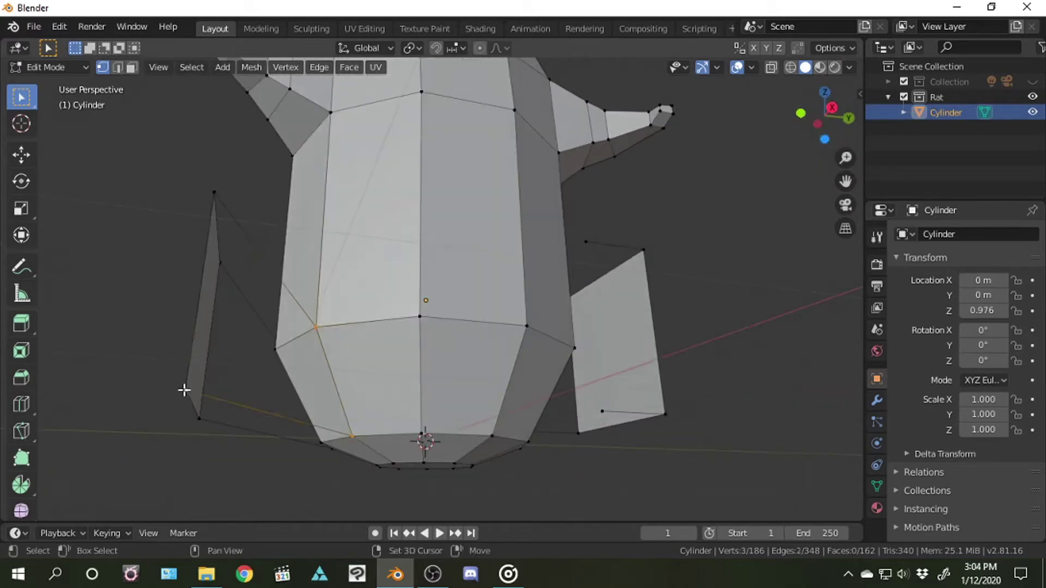
# Fill two four-vertex gaps in the mesh with new faces
pyautogui.press('f')
pyautogui.moveTo(257, 248); pyautogui.dragTo(656, 212, button='middle')
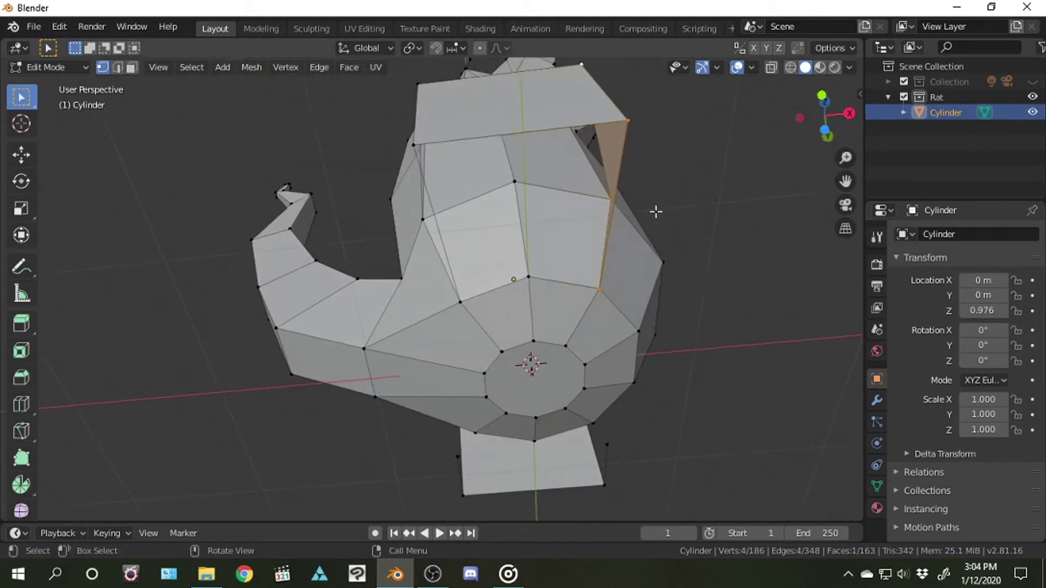
pyautogui.click(286, 67)
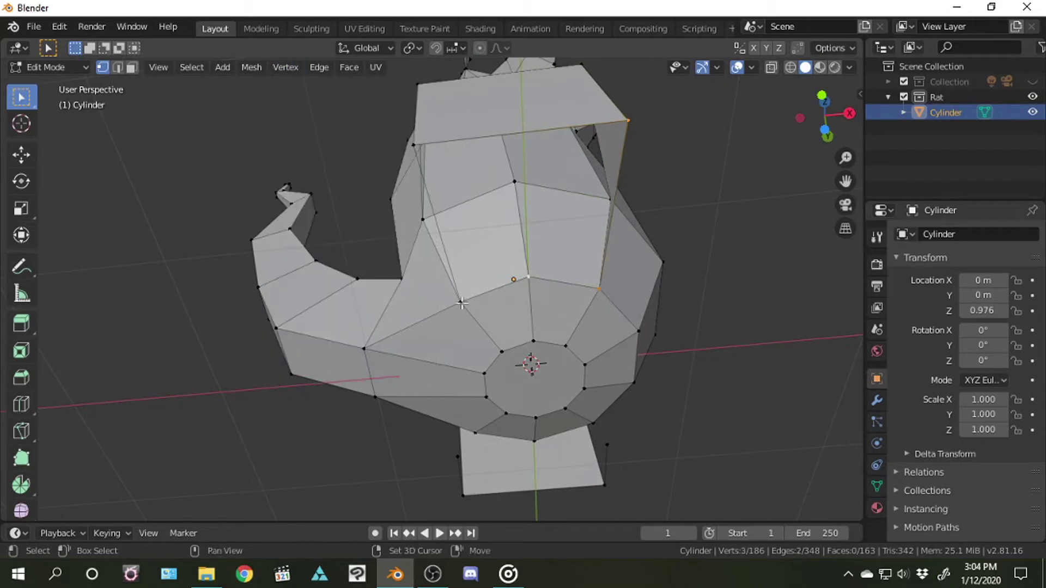
pyautogui.press('f')
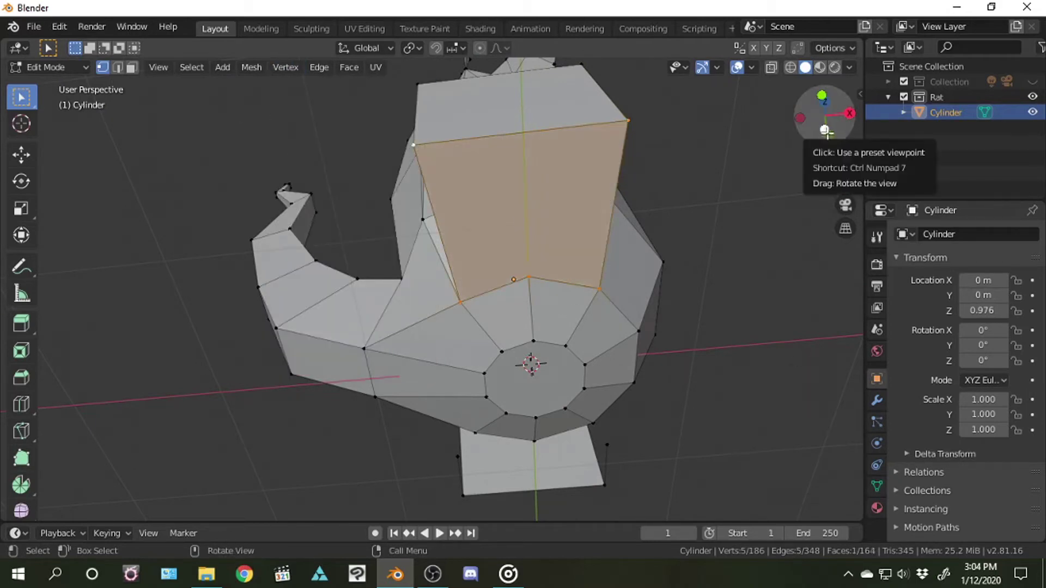
pyautogui.moveTo(826, 131); pyautogui.dragTo(594, 421)
# Delete two stray vertices near the leg block
pyautogui.press('x')
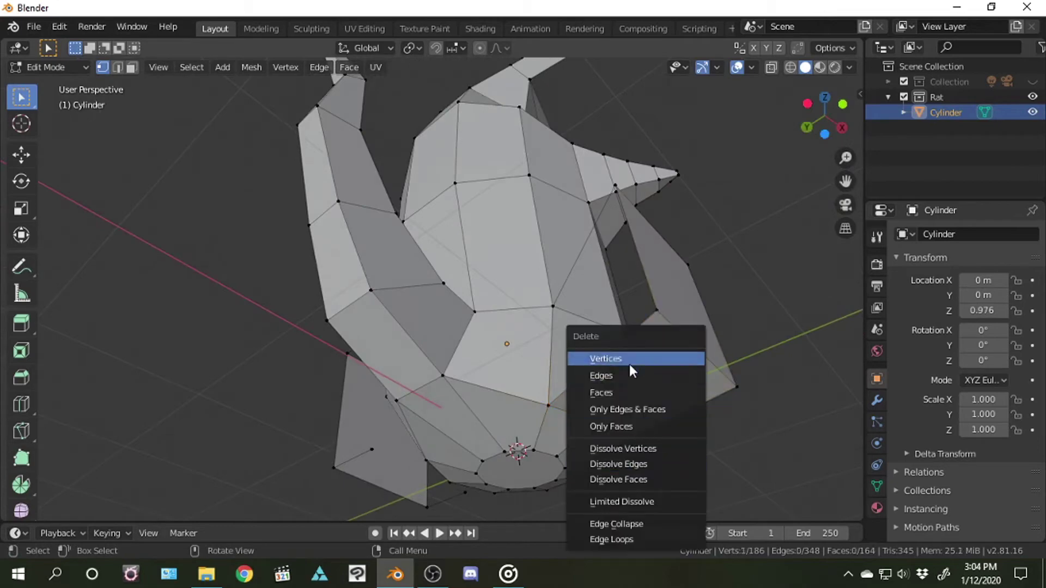
pyautogui.click(631, 359)
pyautogui.moveTo(820, 109)
pyautogui.mouseDown()
pyautogui.moveTo(842, 123)
pyautogui.moveTo(844, 112)
pyautogui.mouseUp()
pyautogui.press('x')
pyautogui.click(689, 361)
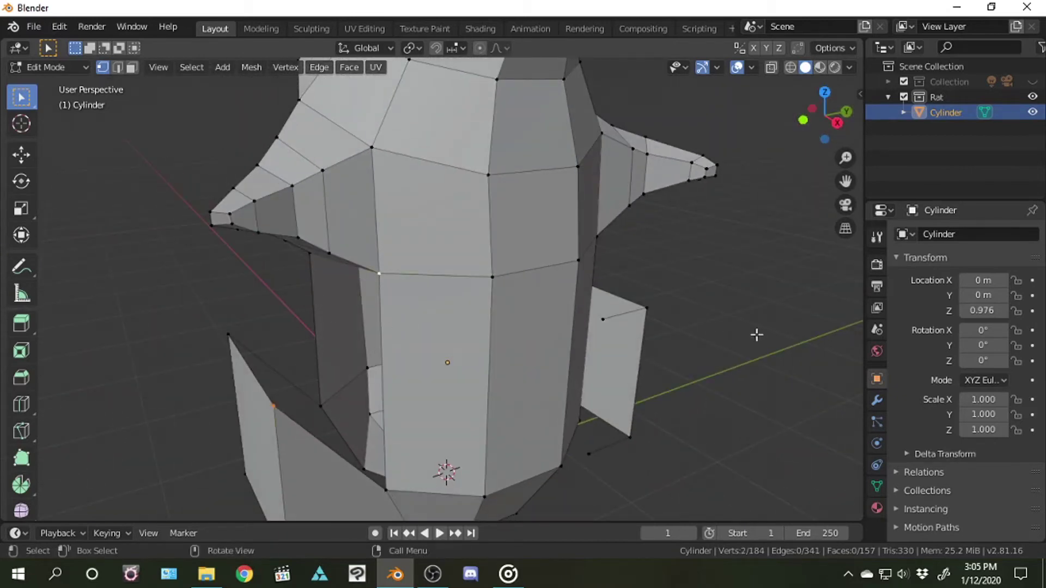
# Connect the two selected vertices and add a horizontal edge loop around the body
pyautogui.press('j')
pyautogui.moveTo(820, 115); pyautogui.dragTo(806, 117)
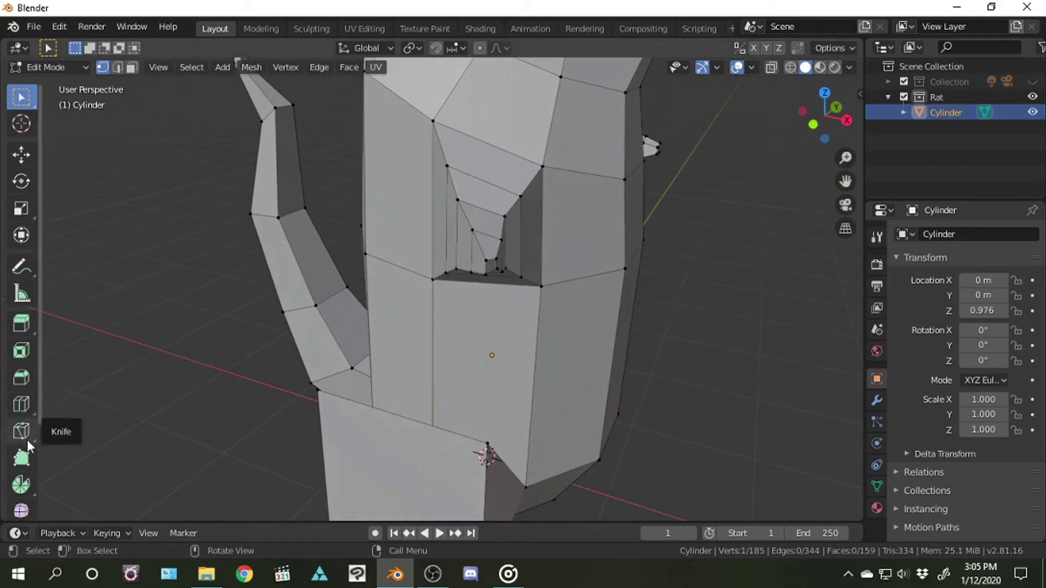
pyautogui.click(27, 410)
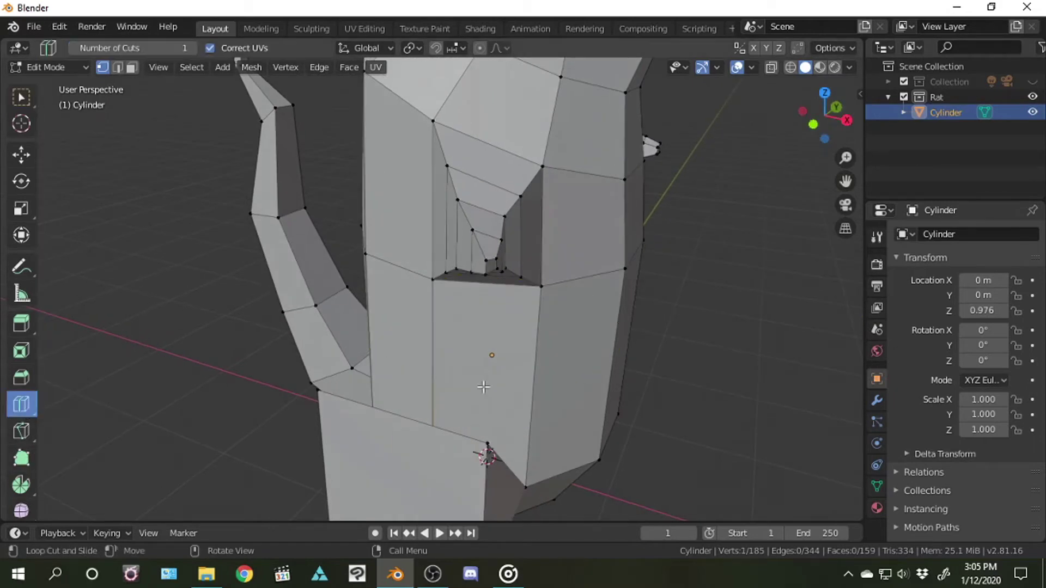
pyautogui.click(530, 365)
pyautogui.moveTo(824, 115); pyautogui.dragTo(481, 365)
pyautogui.click(246, 364)
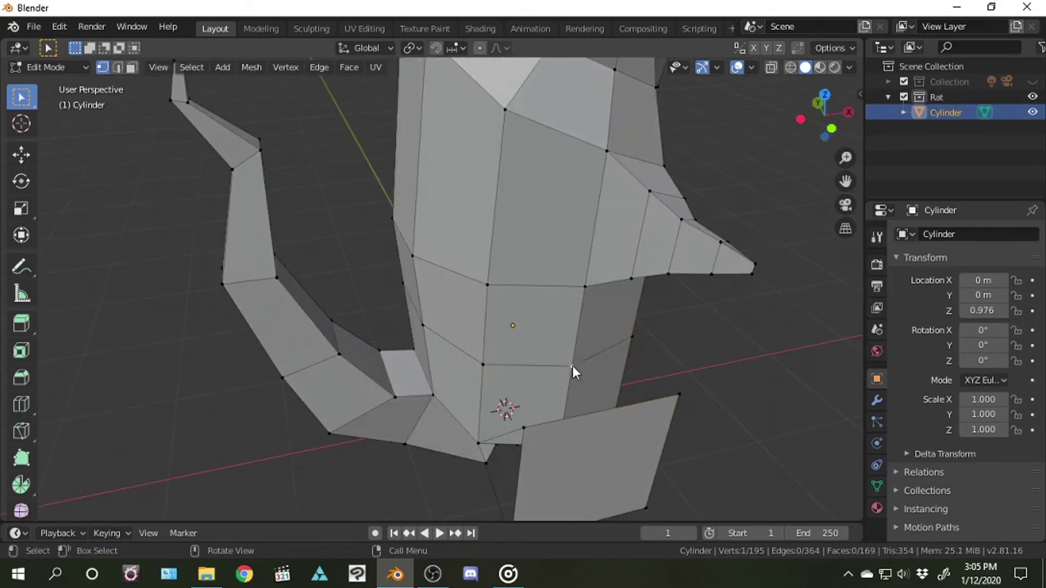
# Delete the stray vertex and fill the side hole with New Edge/Face from Vertices
pyautogui.press('x')
pyautogui.click(567, 361)
pyautogui.moveTo(825, 116); pyautogui.dragTo(357, 344)
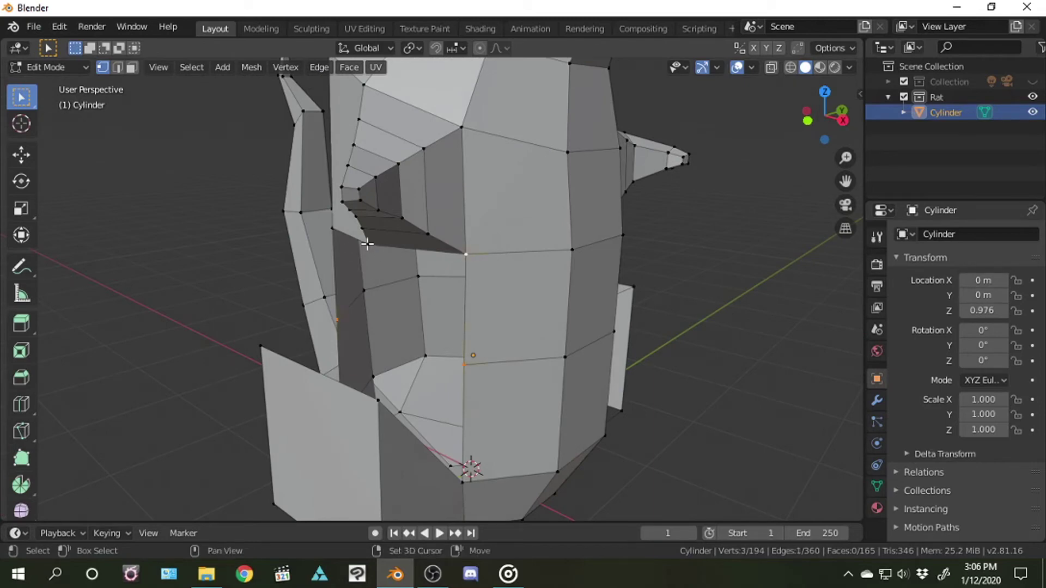
pyautogui.rightClick(464, 332)
pyautogui.click(392, 240)
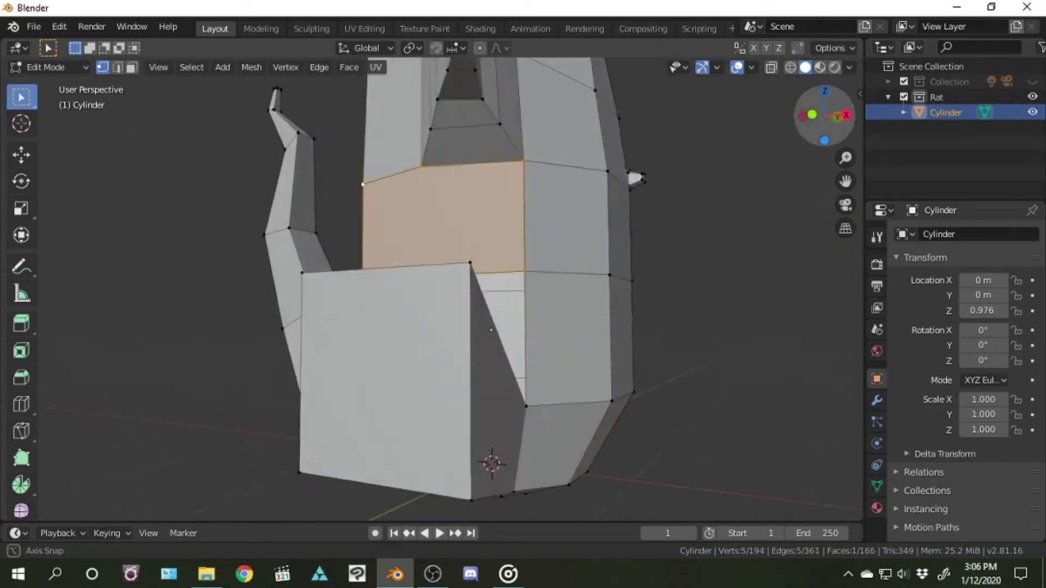
pyautogui.moveTo(392, 240)
pyautogui.mouseDown(button='middle')
pyautogui.moveTo(483, 335)
pyautogui.moveTo(423, 334)
pyautogui.mouseUp(button='middle')
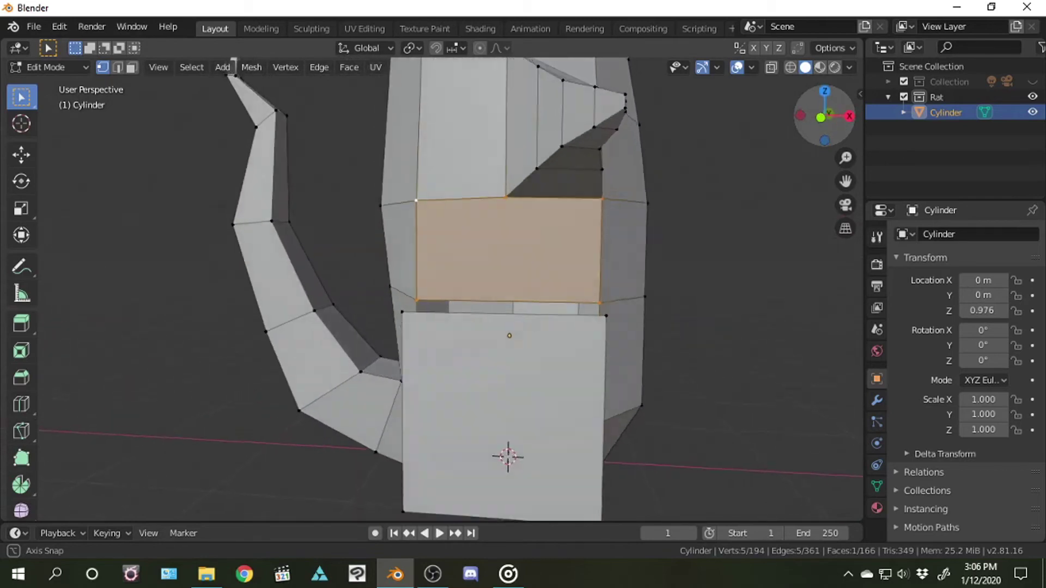
pyautogui.moveTo(805, 121); pyautogui.dragTo(804, 120)
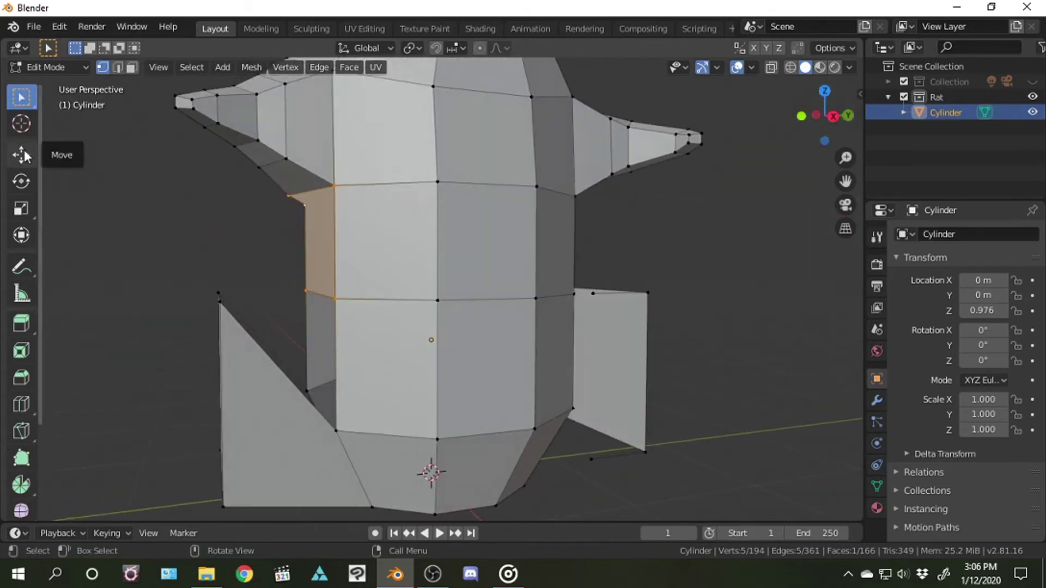
# Rotate the selected side face to reshape it, undoing one rotation attempt
pyautogui.click(20, 181)
pyautogui.moveTo(261, 218); pyautogui.dragTo(300, 207)
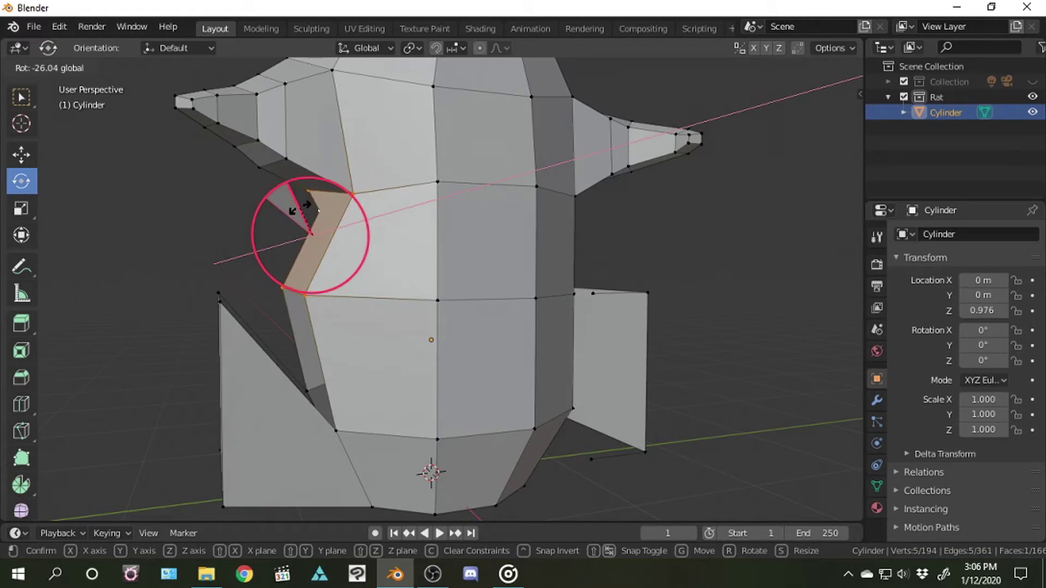
pyautogui.moveTo(308, 206); pyautogui.dragTo(308, 205)
pyautogui.hotkey('ctrl', 'z')
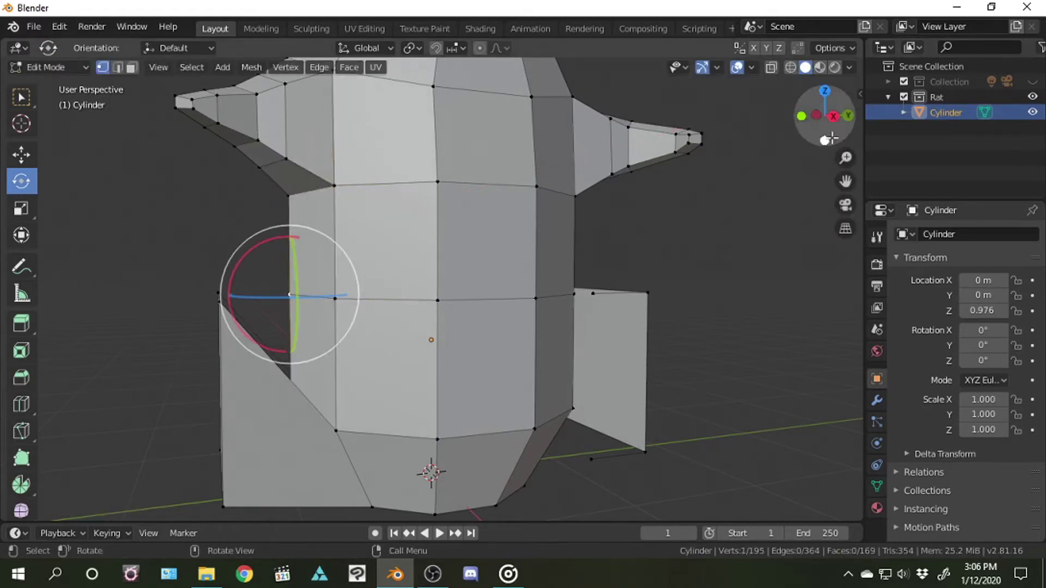
pyautogui.moveTo(829, 139); pyautogui.dragTo(800, 117)
# In face mode, rotate two body faces and move them sideways
pyautogui.press('3')
pyautogui.click(512, 327)
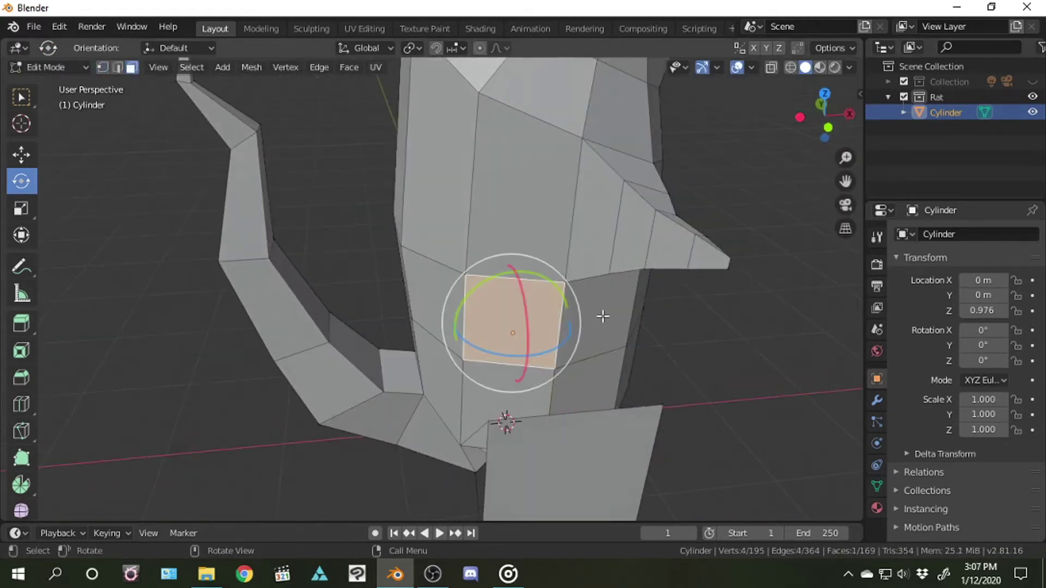
pyautogui.keyDown('shift'); pyautogui.click(603, 317); pyautogui.keyUp('shift')
pyautogui.keyDown('shift'); pyautogui.click(524, 392); pyautogui.keyUp('shift')
pyautogui.moveTo(556, 336)
pyautogui.mouseDown()
pyautogui.moveTo(551, 351)
pyautogui.moveTo(578, 337)
pyautogui.moveTo(568, 341)
pyautogui.mouseUp()
pyautogui.rightClick(551, 350)
pyautogui.keyDown('shift'); pyautogui.click(537, 376); pyautogui.keyUp('shift')
pyautogui.hotkey('shift', 'space')
pyautogui.press('g')
pyautogui.moveTo(569, 341)
pyautogui.mouseDown(button='middle')
pyautogui.moveTo(491, 305)
pyautogui.moveTo(615, 302)
pyautogui.mouseUp(button='middle')
# Delete the two flat flap faces beside the head with Only Edges & Faces
pyautogui.moveTo(834, 119); pyautogui.dragTo(849, 136)
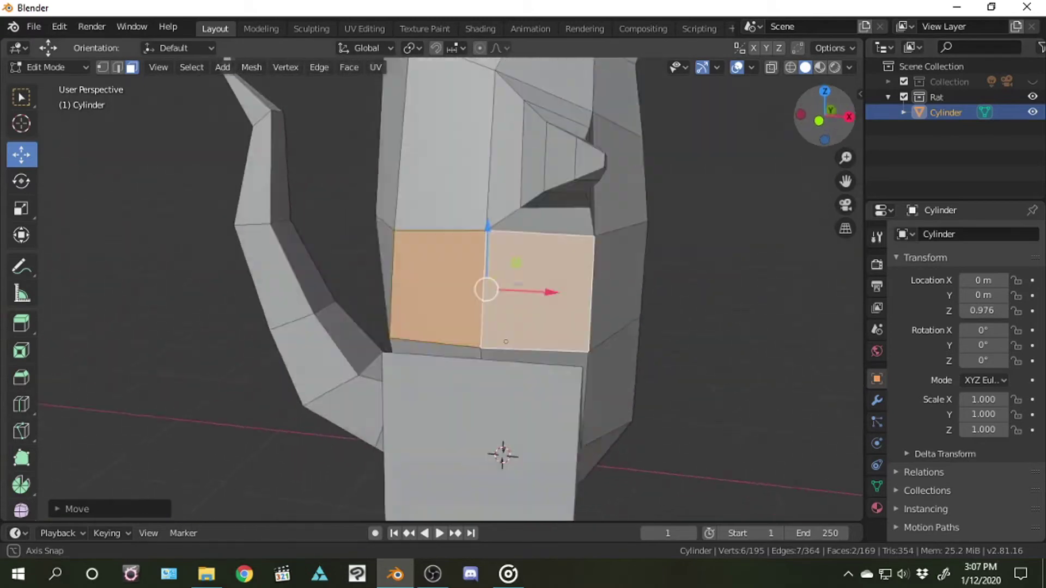
pyautogui.moveTo(544, 305); pyautogui.dragTo(279, 105, button='middle')
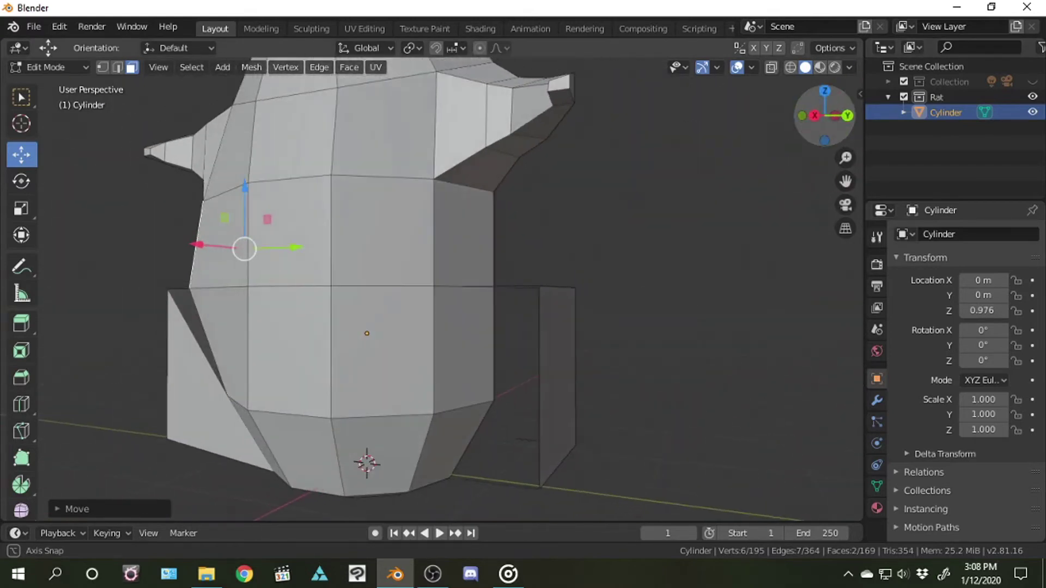
pyautogui.click(252, 261)
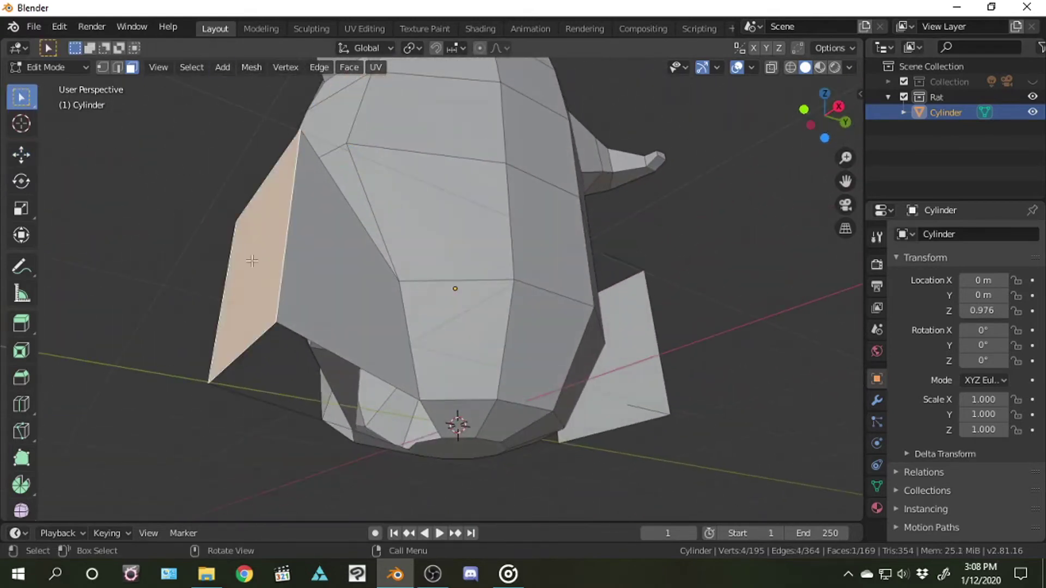
pyautogui.moveTo(262, 378); pyautogui.dragTo(673, 348, button='middle')
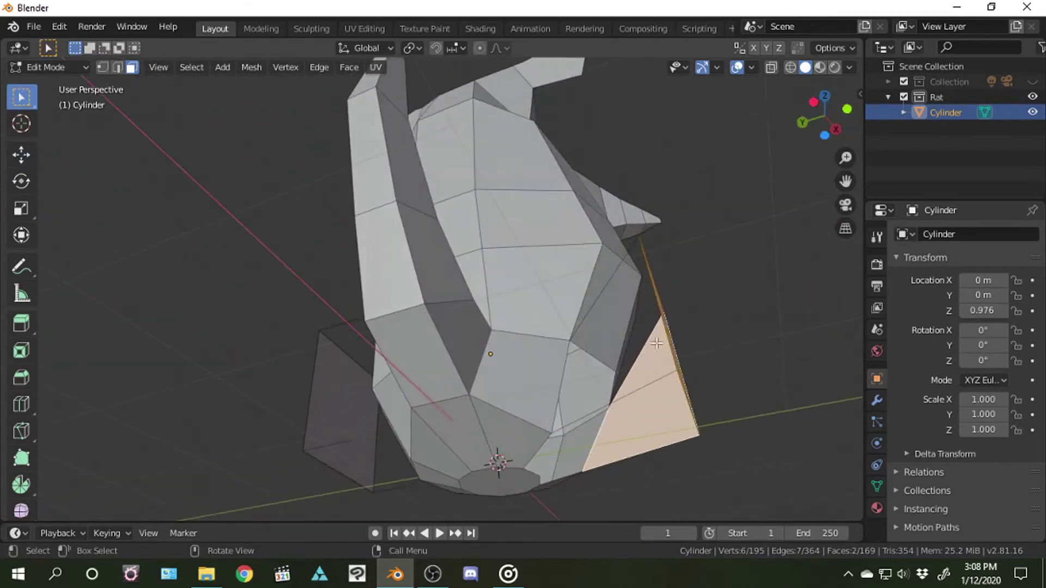
pyautogui.keyDown('shift'); pyautogui.click(673, 348); pyautogui.keyUp('shift')
pyautogui.rightClick(673, 349)
pyautogui.press('x')
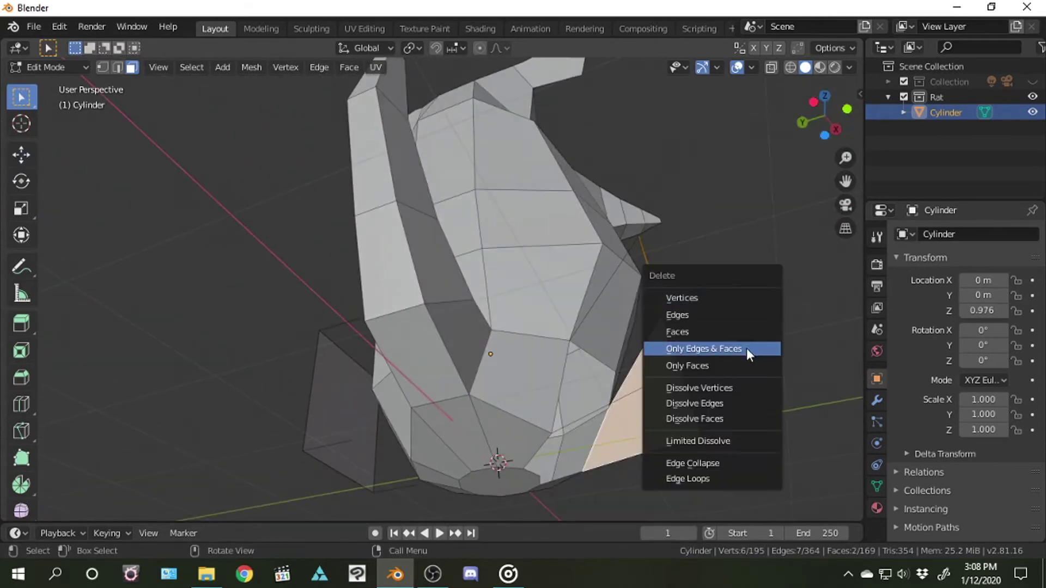
pyautogui.click(747, 349)
# In edge mode, delete the leftover stray edge and the flat panel beside the head
pyautogui.press('2')
pyautogui.click(665, 373)
pyautogui.press('x')
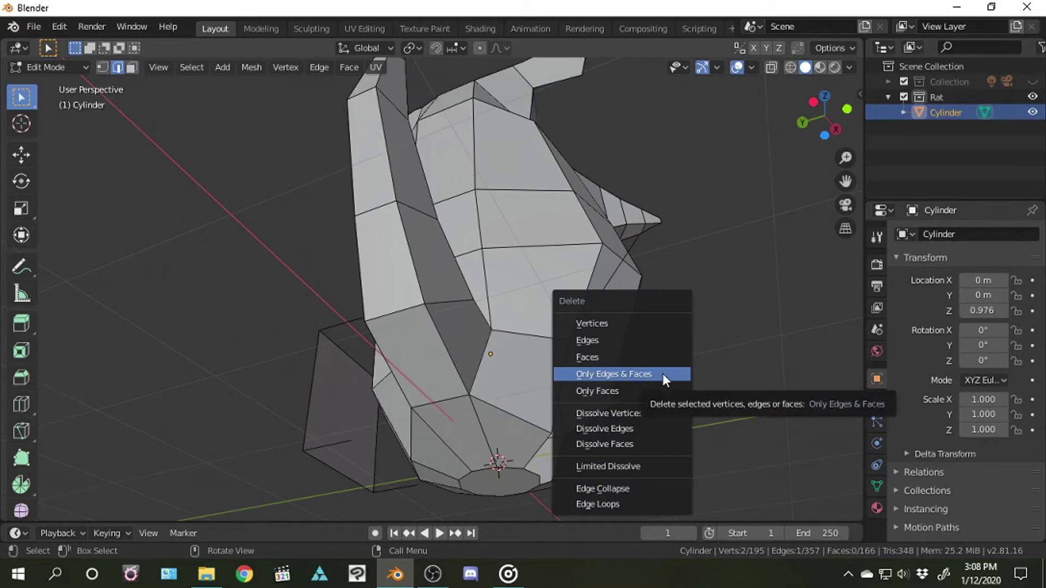
pyautogui.click(656, 339)
pyautogui.moveTo(656, 339); pyautogui.dragTo(283, 245, button='middle')
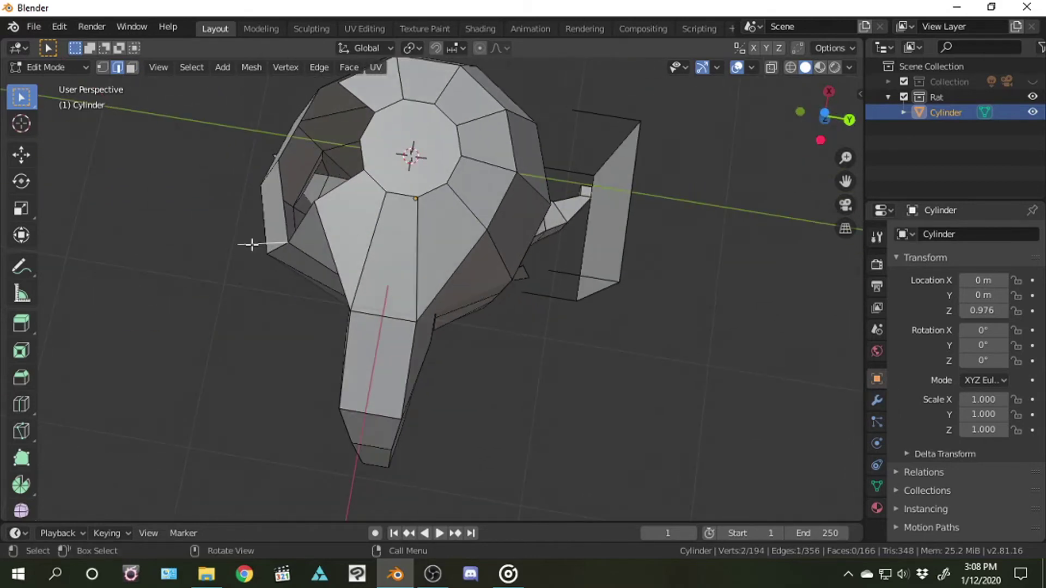
pyautogui.click(252, 246)
pyautogui.press('x')
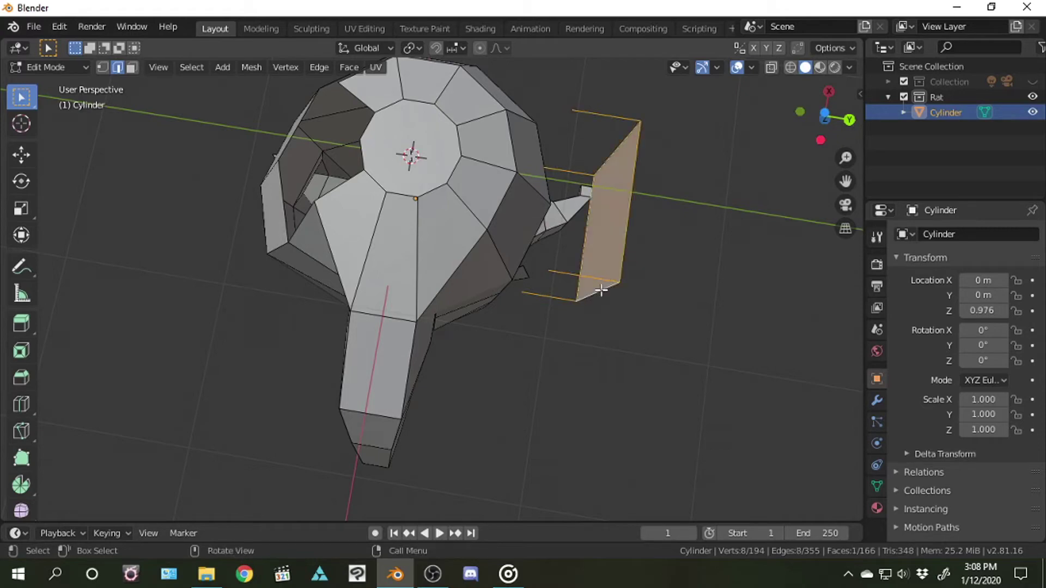
pyautogui.press('x')
pyautogui.click(599, 313)
# Delete the remaining stray vertices with X > Vertices
pyautogui.press('x')
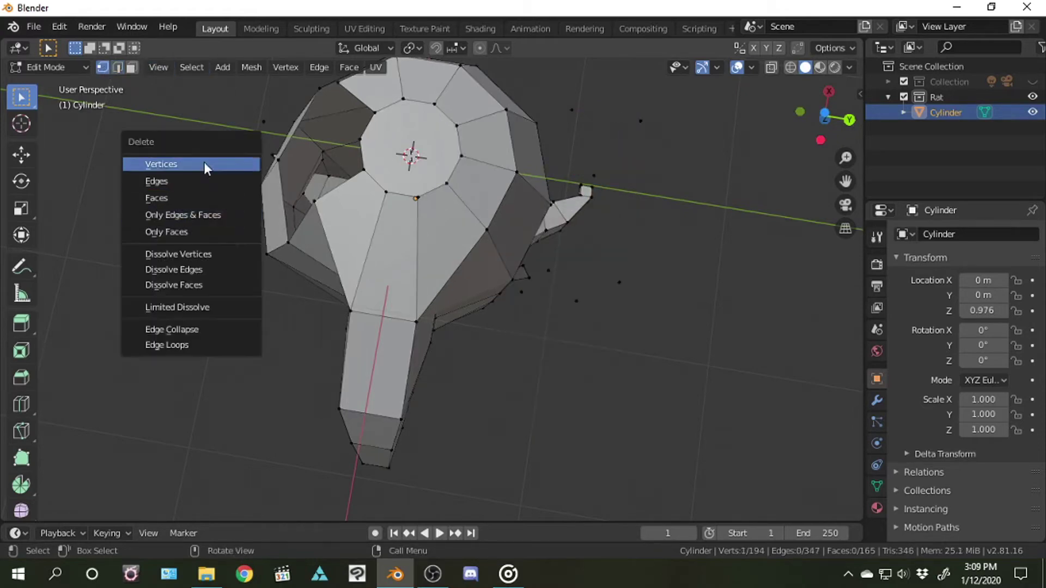
pyautogui.press('x')
pyautogui.press('x')
pyautogui.press('x')
pyautogui.click(571, 120)
pyautogui.press('x')
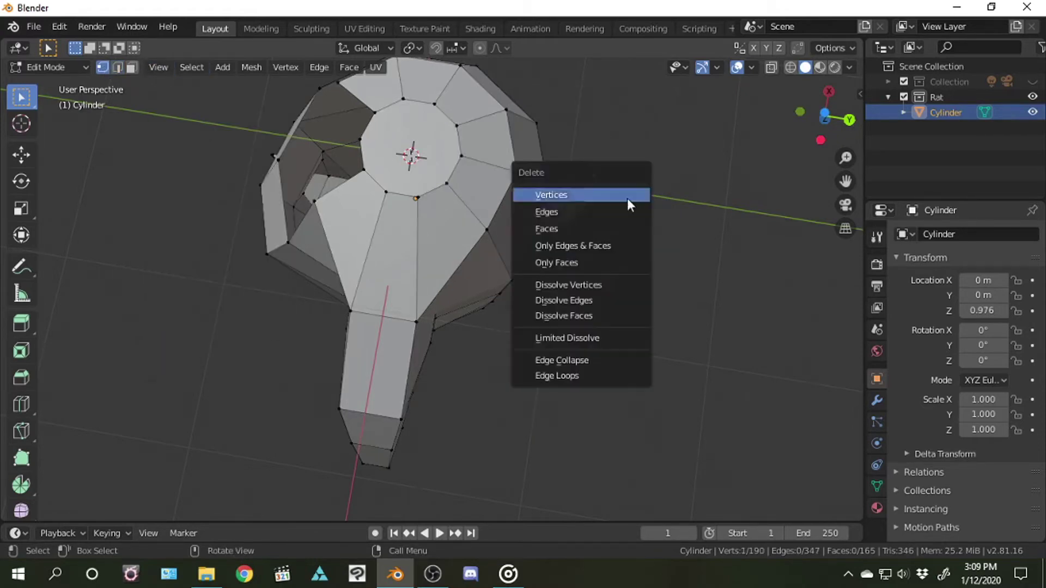
pyautogui.click(584, 194)
pyautogui.press('x')
pyautogui.click(572, 300)
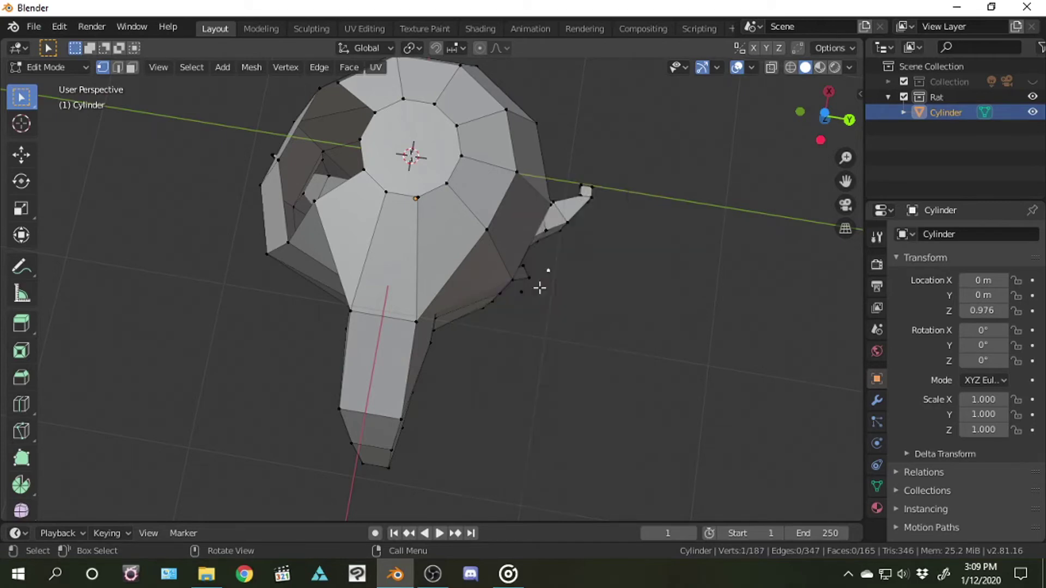
pyautogui.press('x')
pyautogui.click(537, 292)
# Delete one more stray vertex from the mesh
pyautogui.moveTo(699, 225); pyautogui.dragTo(771, 175, button='middle')
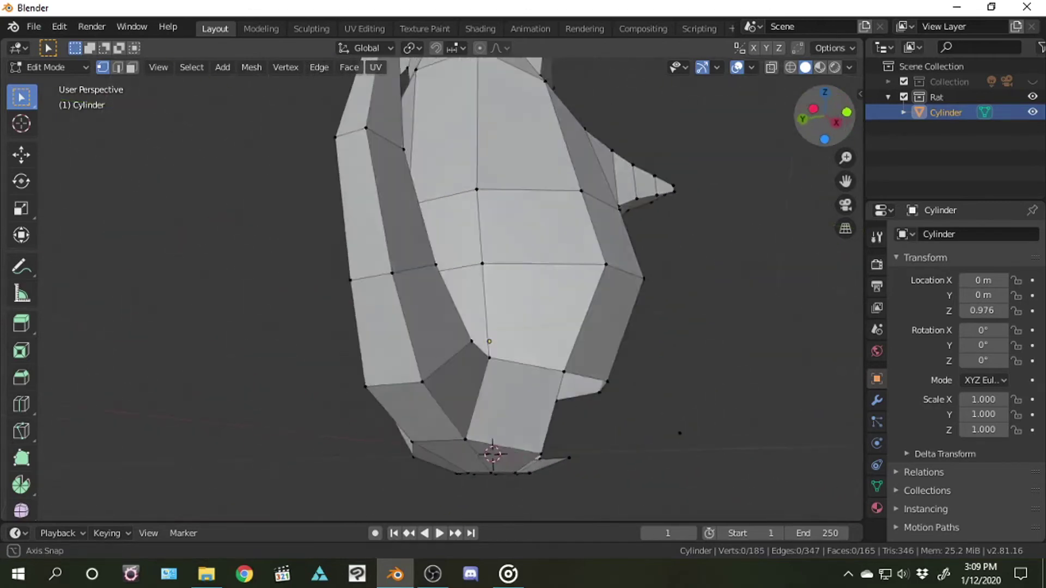
pyautogui.press('x')
pyautogui.click(669, 361)
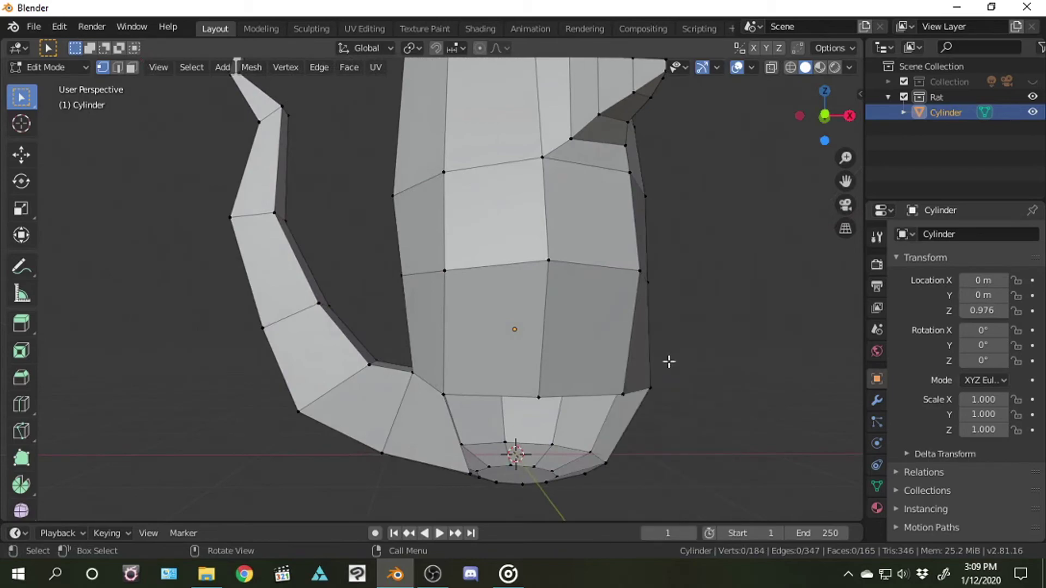
# Orbit beneath the body and browse the Vertex and Face menus toward the bottom opening
pyautogui.moveTo(669, 361)
pyautogui.mouseDown(button='middle')
pyautogui.moveTo(725, 305)
pyautogui.moveTo(681, 337)
pyautogui.mouseUp(button='middle')
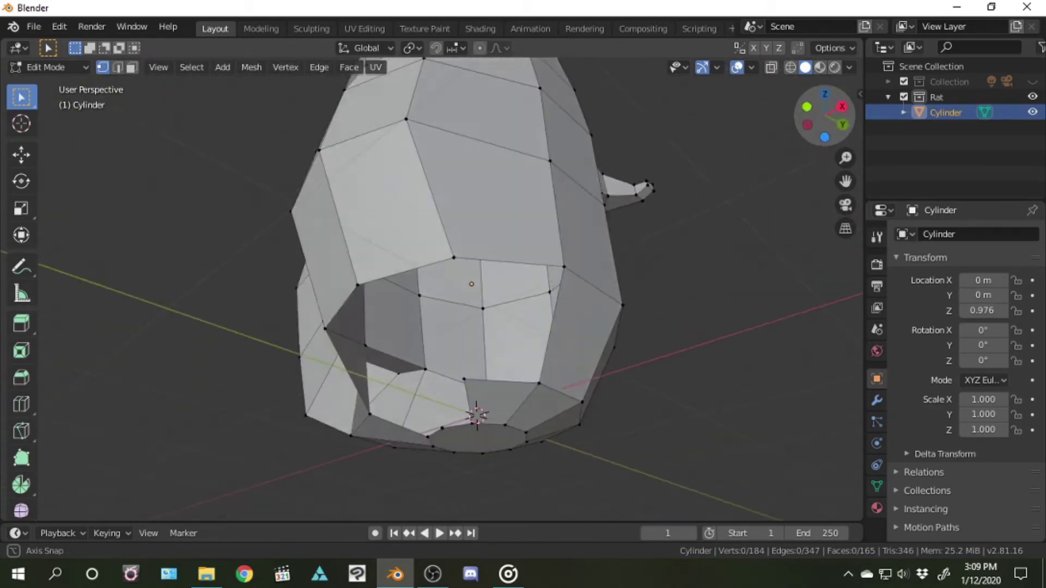
pyautogui.moveTo(681, 338); pyautogui.dragTo(446, 360, button='middle')
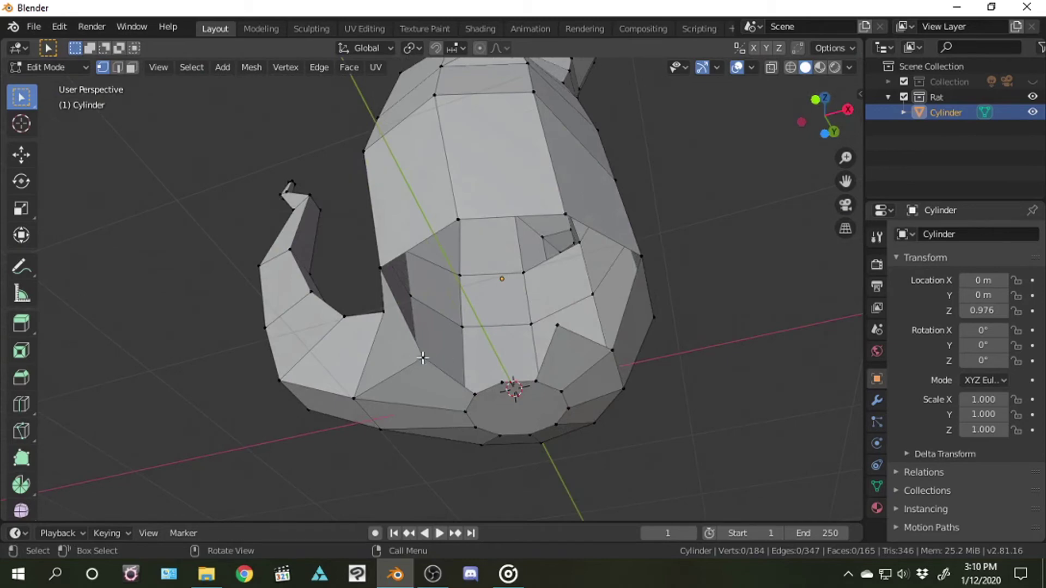
pyautogui.click(223, 67)
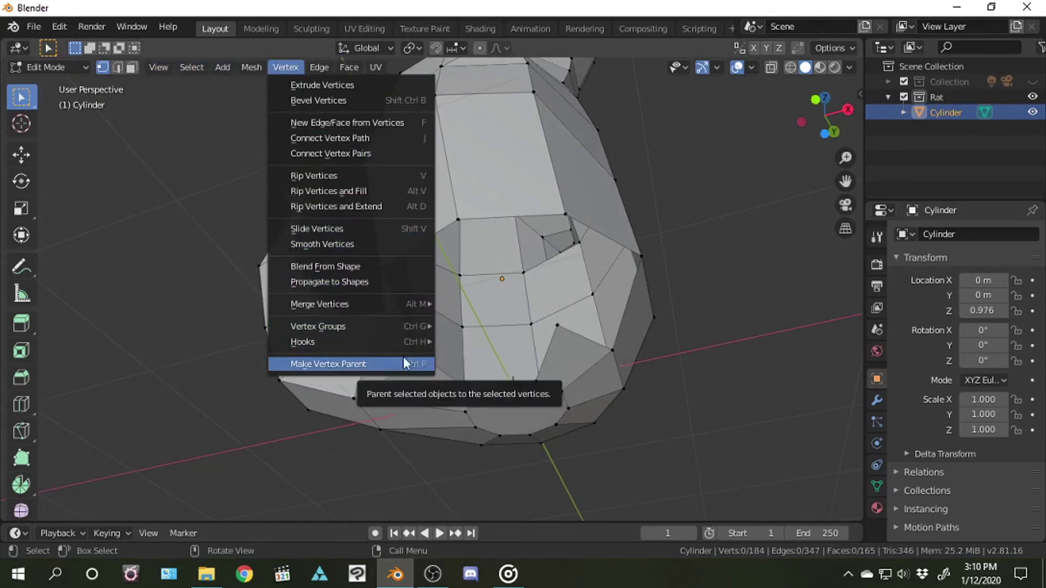
pyautogui.moveTo(822, 112)
pyautogui.mouseDown()
pyautogui.moveTo(833, 117)
pyautogui.moveTo(790, 123)
pyautogui.moveTo(853, 127)
pyautogui.moveTo(823, 115)
pyautogui.mouseUp()
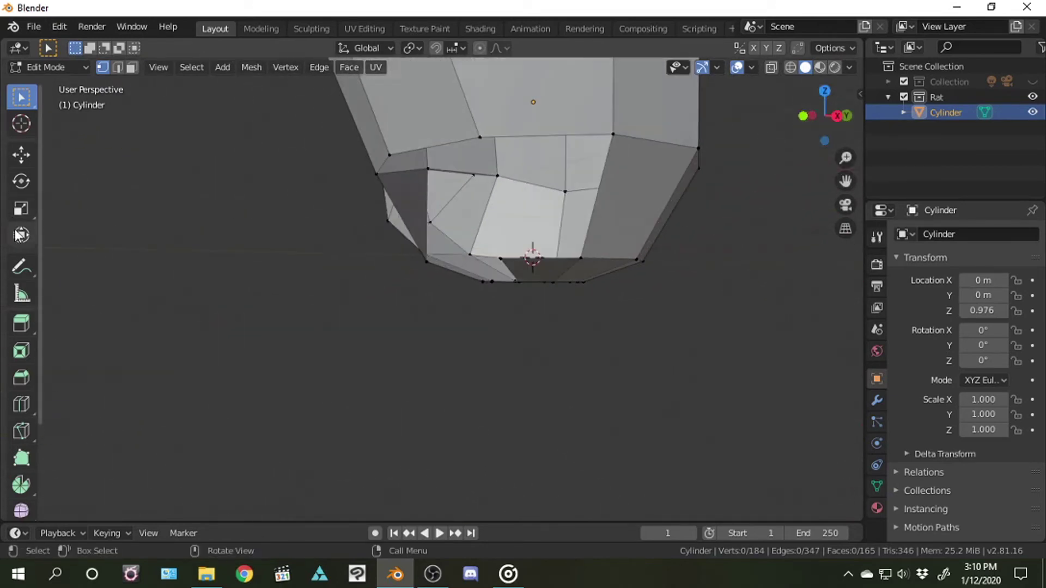
pyautogui.click(221, 63)
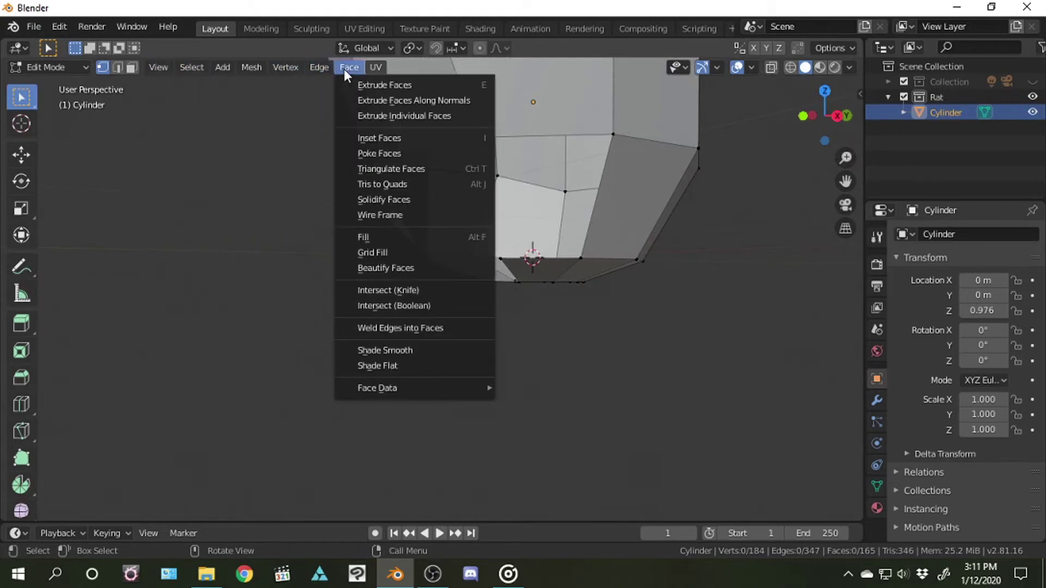
# Add a plane to the mesh and delete only its face, keeping the vertices
pyautogui.click(232, 84)
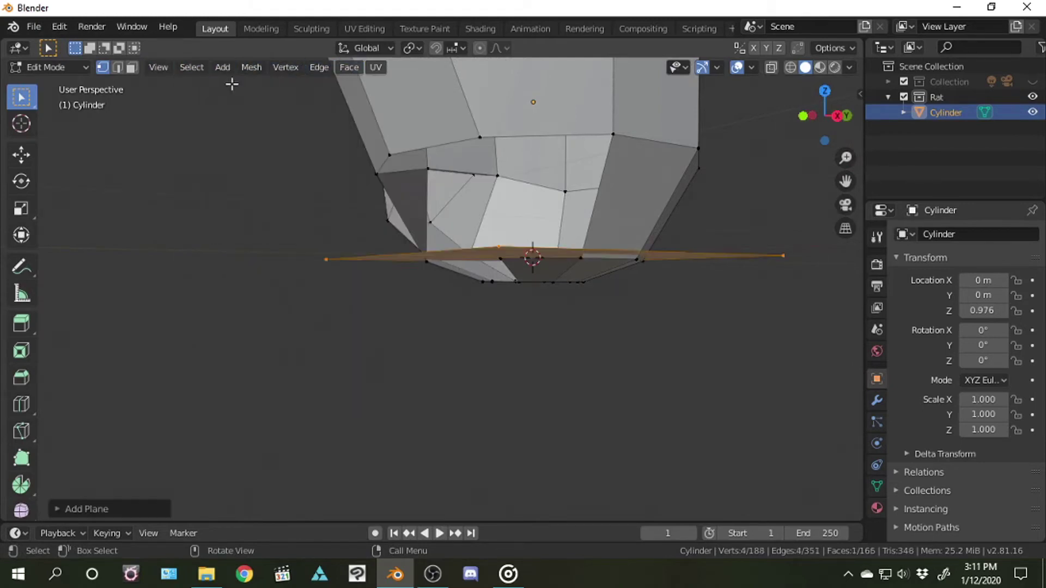
pyautogui.moveTo(826, 116); pyautogui.dragTo(820, 139)
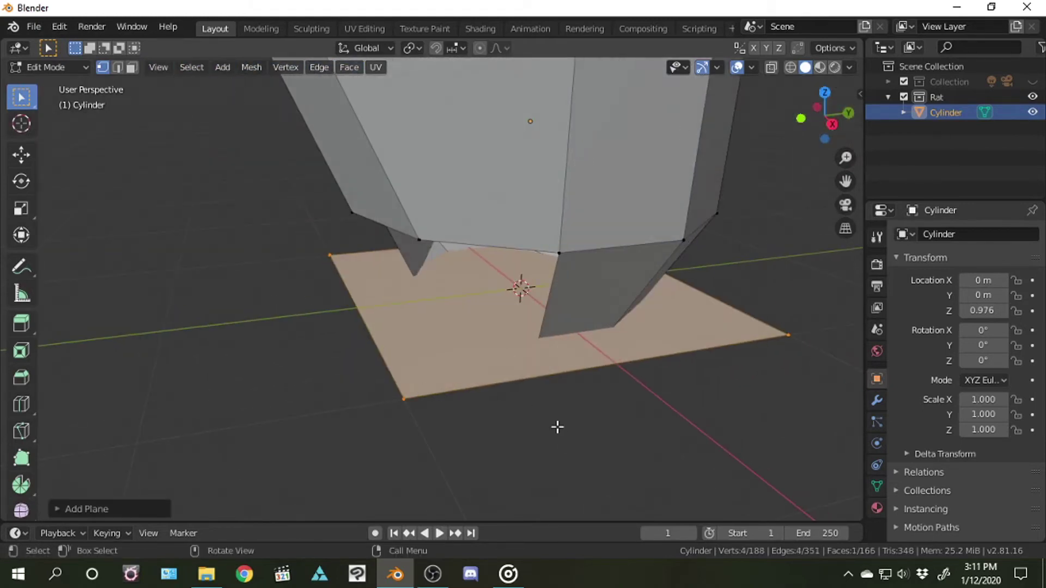
pyautogui.keyDown('shift'); pyautogui.click(636, 365); pyautogui.keyUp('shift')
pyautogui.rightClick(584, 281)
pyautogui.press('x')
pyautogui.click(464, 390)
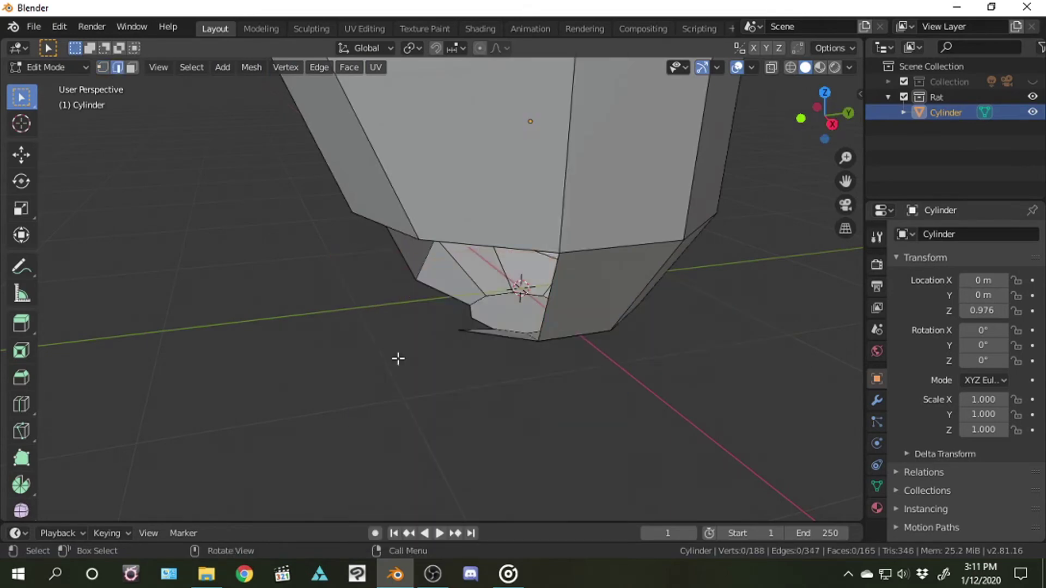
# Move one plane vertex along X, then reposition another into the opening
pyautogui.press('g')
pyautogui.press('x')
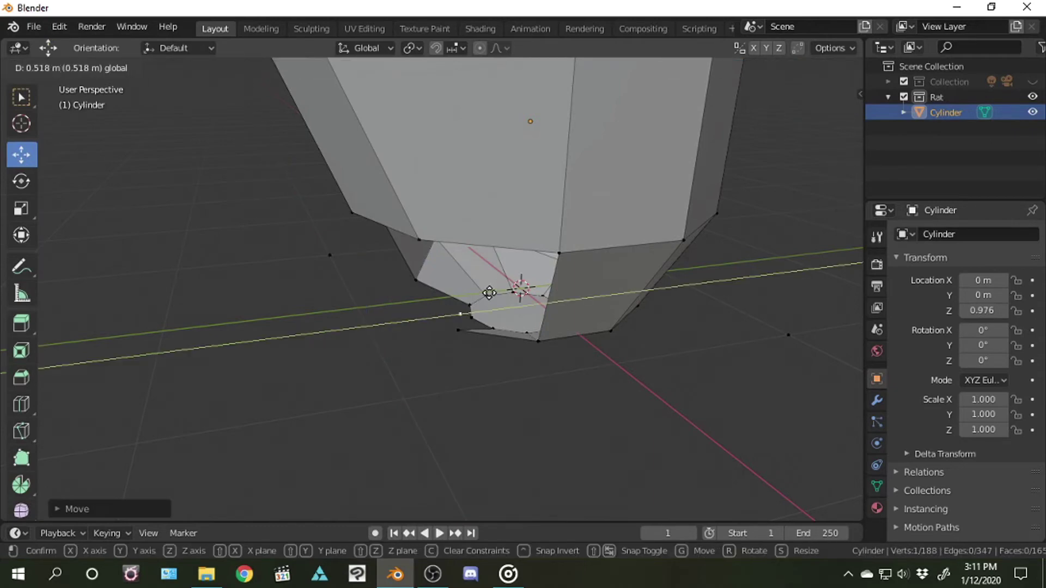
pyautogui.click(489, 293)
pyautogui.moveTo(489, 293); pyautogui.dragTo(656, 257, button='middle')
pyautogui.press('g')
pyautogui.click(589, 287)
pyautogui.moveTo(589, 287)
pyautogui.mouseDown(button='middle')
pyautogui.moveTo(515, 302)
pyautogui.moveTo(416, 296)
pyautogui.moveTo(430, 273)
pyautogui.moveTo(510, 220)
pyautogui.moveTo(490, 234)
pyautogui.mouseUp(button='middle')
# Delete two stray vertices near the underside opening
pyautogui.press('x')
pyautogui.click(479, 346)
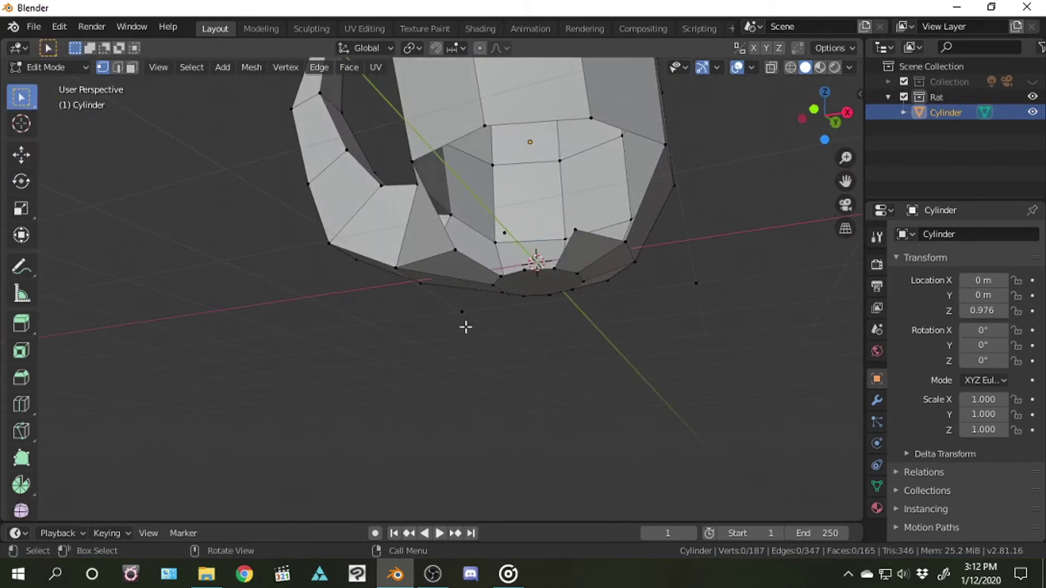
pyautogui.click(696, 283)
pyautogui.press('x')
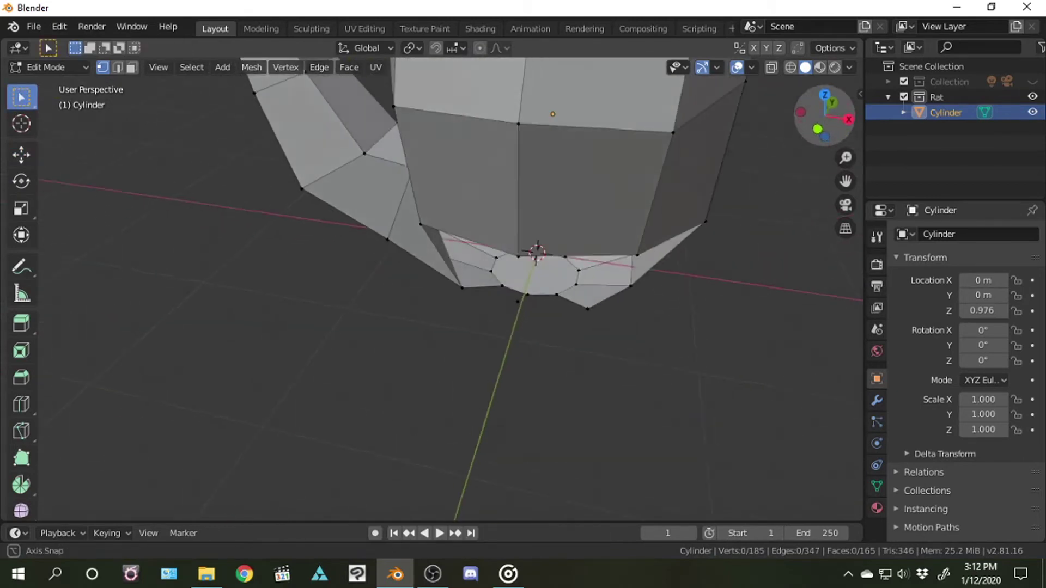
# Fill the first two faces across the opening with New Edge/Face from Vertices
pyautogui.moveTo(523, 294); pyautogui.dragTo(211, 230, button='middle')
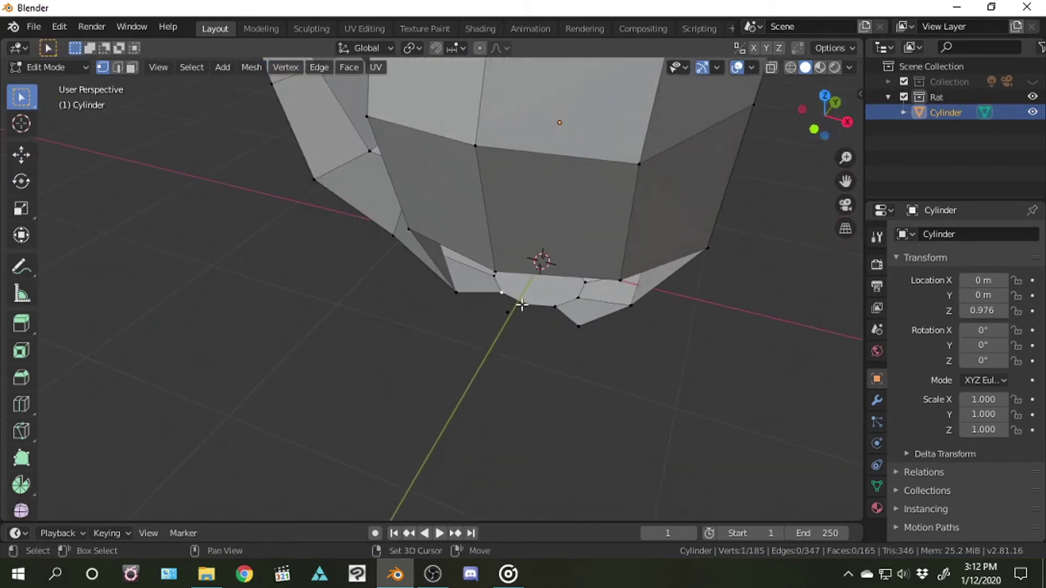
pyautogui.rightClick(468, 306)
pyautogui.click(461, 243)
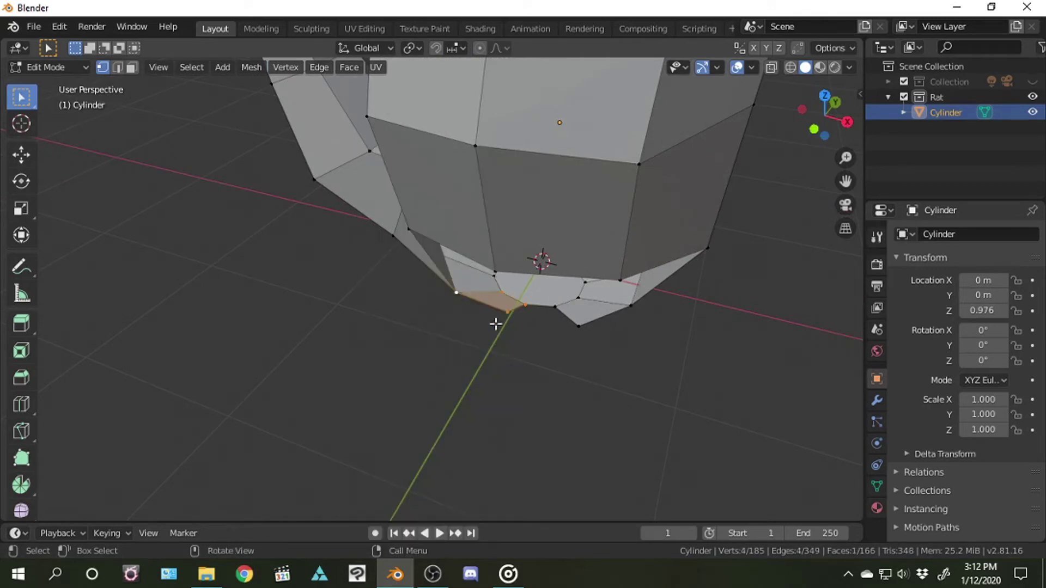
pyautogui.moveTo(850, 108); pyautogui.dragTo(585, 196)
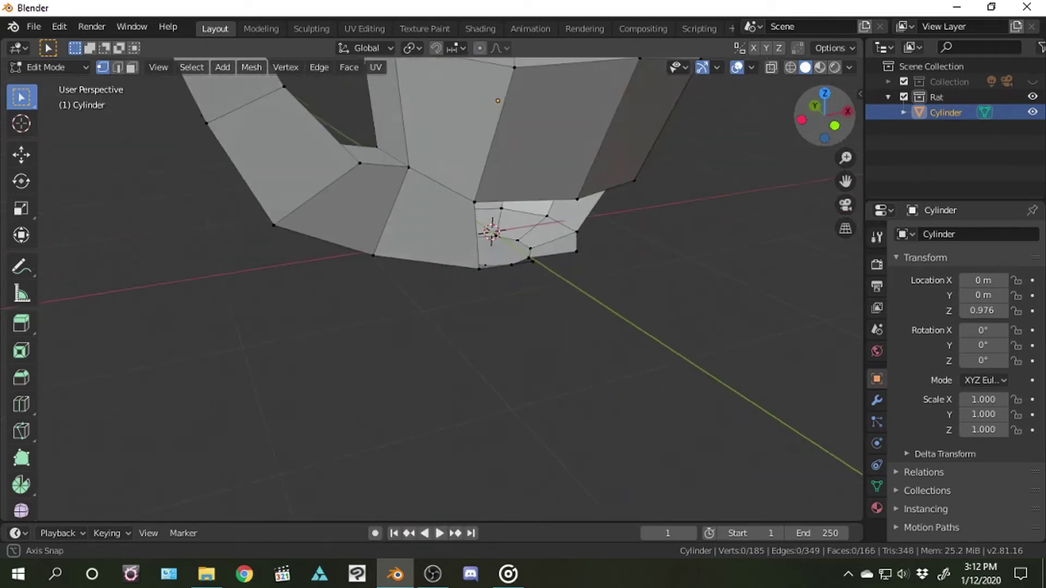
pyautogui.click(585, 195)
pyautogui.rightClick(528, 252)
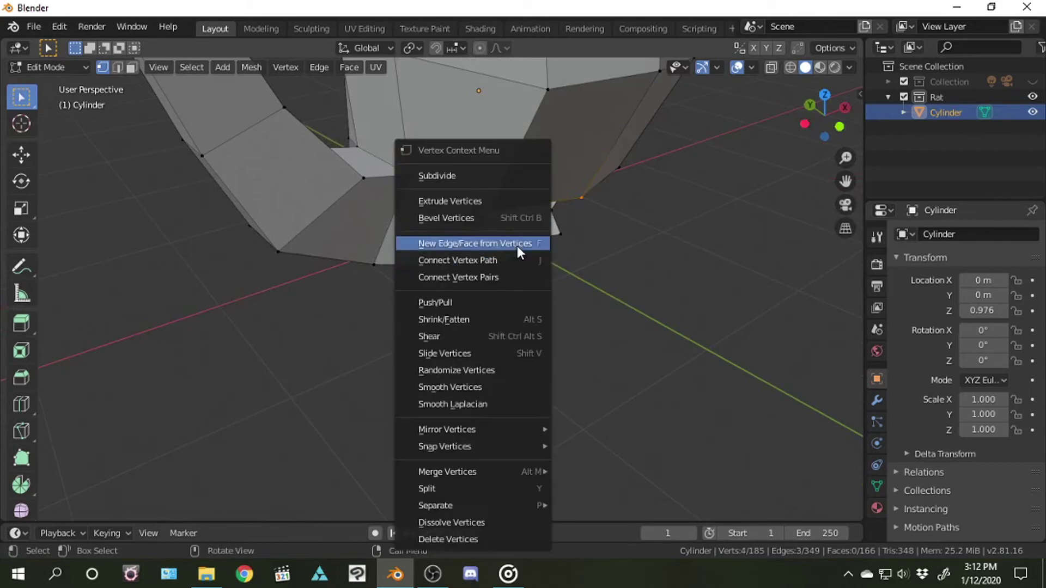
pyautogui.click(518, 246)
pyautogui.moveTo(517, 247); pyautogui.dragTo(501, 387, button='middle')
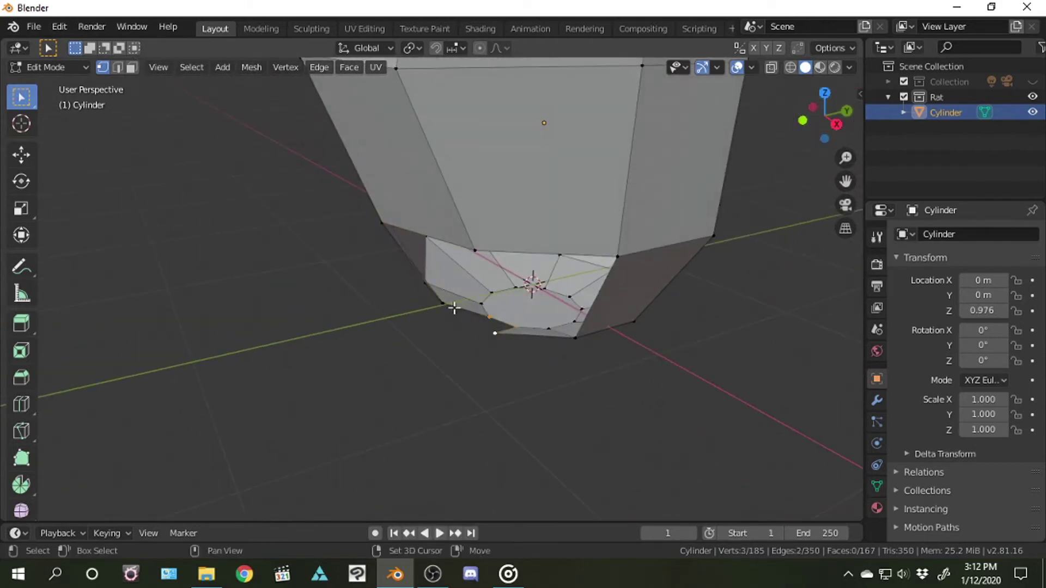
# Fill the remaining faces across the gap, including a four-vertex face, sealing the underside
pyautogui.moveTo(825, 109)
pyautogui.mouseDown()
pyautogui.moveTo(812, 130)
pyautogui.moveTo(313, 240)
pyautogui.mouseUp()
pyautogui.keyDown('shift'); pyautogui.click(458, 307); pyautogui.keyUp('shift')
pyautogui.rightClick(441, 238)
pyautogui.click(440, 240)
pyautogui.click(313, 239)
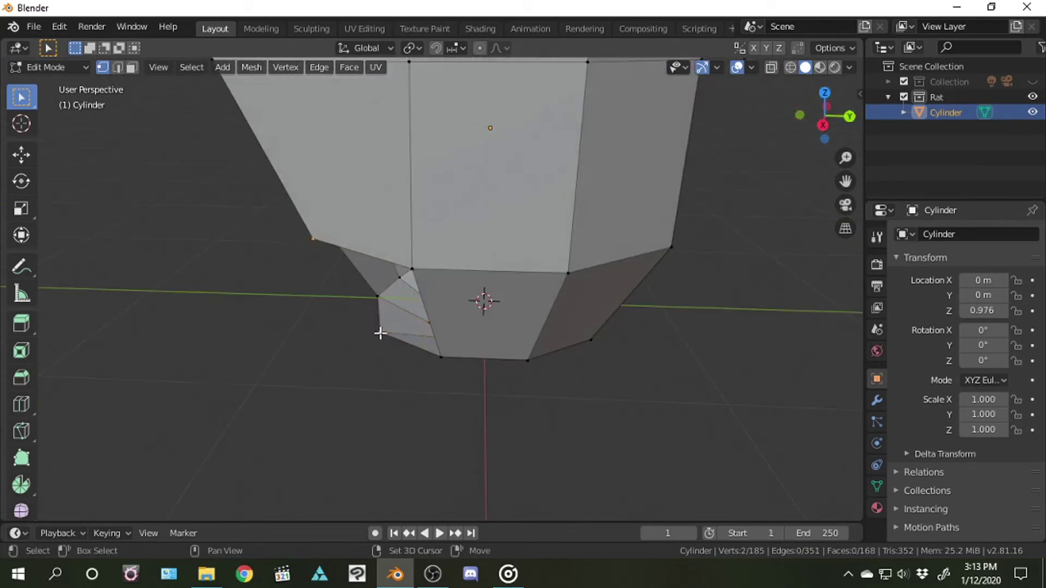
pyautogui.moveTo(801, 112)
pyautogui.mouseDown()
pyautogui.moveTo(776, 125)
pyautogui.moveTo(751, 176)
pyautogui.mouseUp()
pyautogui.rightClick(544, 309)
pyautogui.click(545, 312)
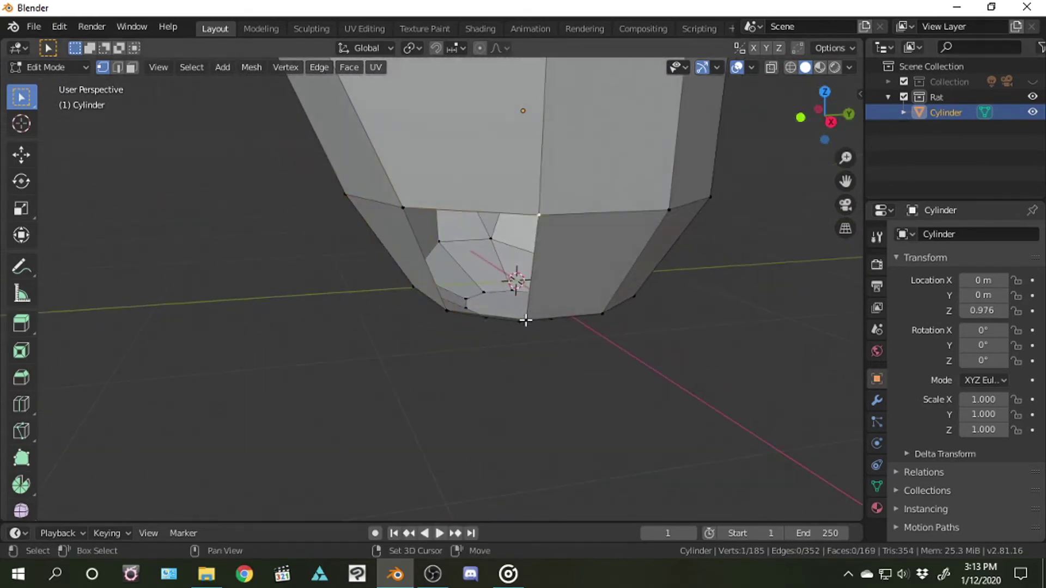
pyautogui.rightClick(450, 209)
pyautogui.click(450, 209)
pyautogui.moveTo(825, 115)
pyautogui.mouseDown()
pyautogui.moveTo(806, 131)
pyautogui.moveTo(817, 126)
pyautogui.mouseUp()
# Shift a side face along Y and tilt it with rotation
pyautogui.click(516, 200)
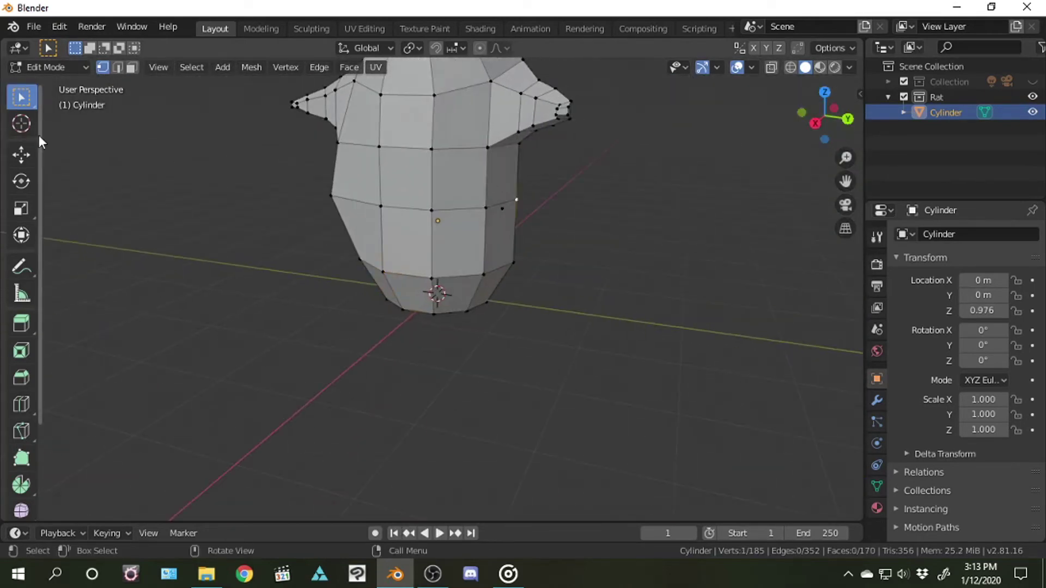
pyautogui.moveTo(561, 209); pyautogui.dragTo(592, 198)
pyautogui.click(21, 181)
pyautogui.moveTo(825, 114); pyautogui.dragTo(820, 125)
pyautogui.click(22, 154)
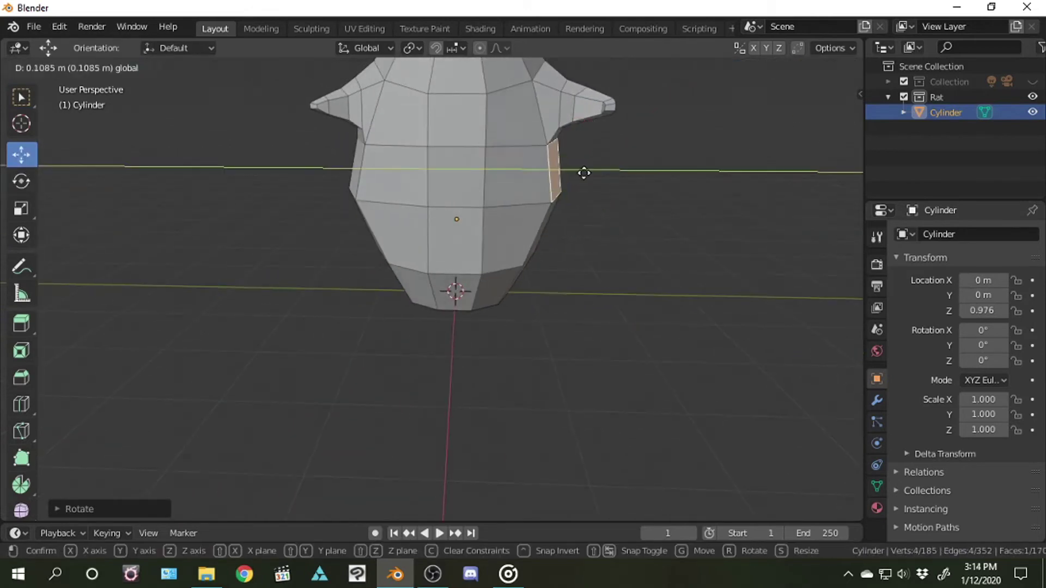
pyautogui.moveTo(616, 170); pyautogui.dragTo(584, 171)
pyautogui.hotkey('shift', 'space')
pyautogui.press('r')
pyautogui.click(612, 159)
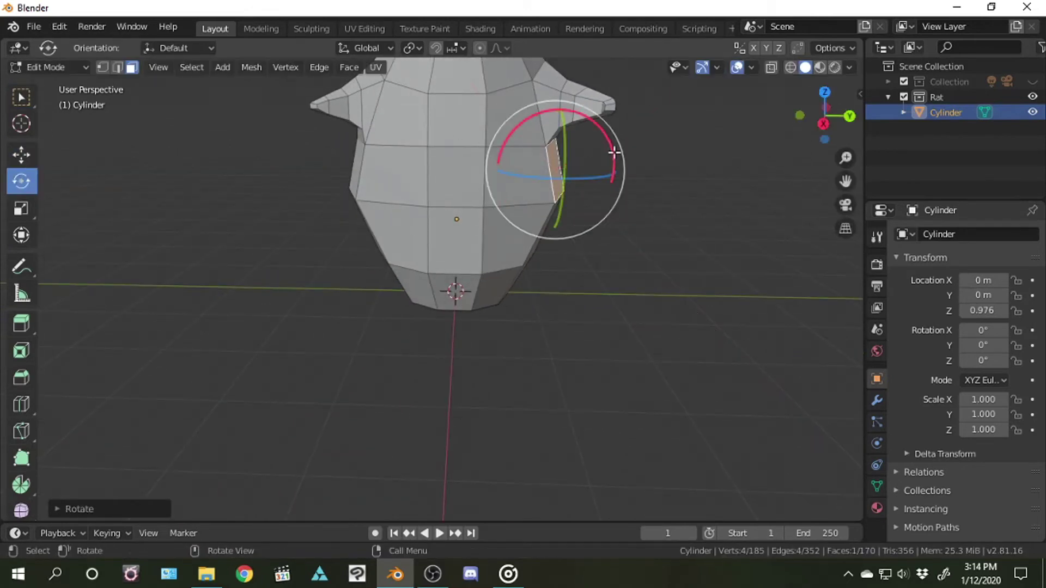
pyautogui.moveTo(824, 115); pyautogui.dragTo(335, 61)
# Select faces low on the body and tilt them outward
pyautogui.click(556, 112)
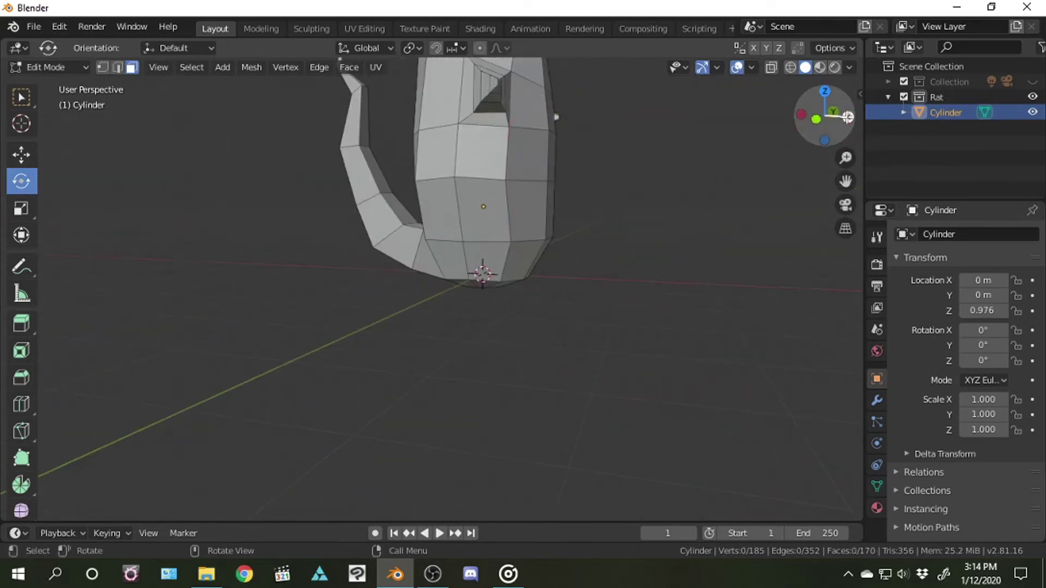
pyautogui.moveTo(555, 113); pyautogui.dragTo(443, 208, button='middle')
pyautogui.press('w')
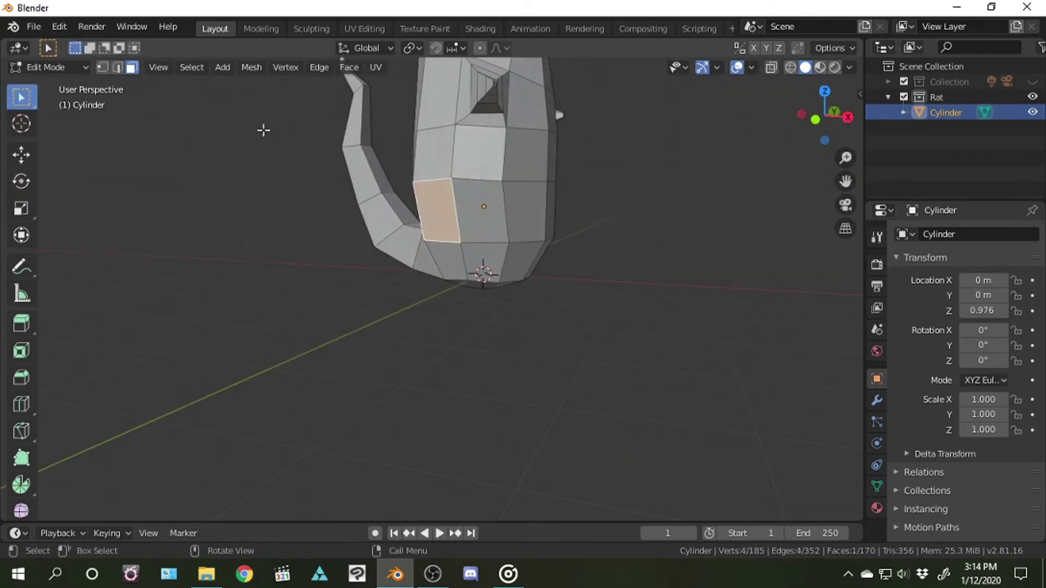
pyautogui.click(22, 181)
pyautogui.moveTo(273, 327); pyautogui.dragTo(354, 272, button='middle')
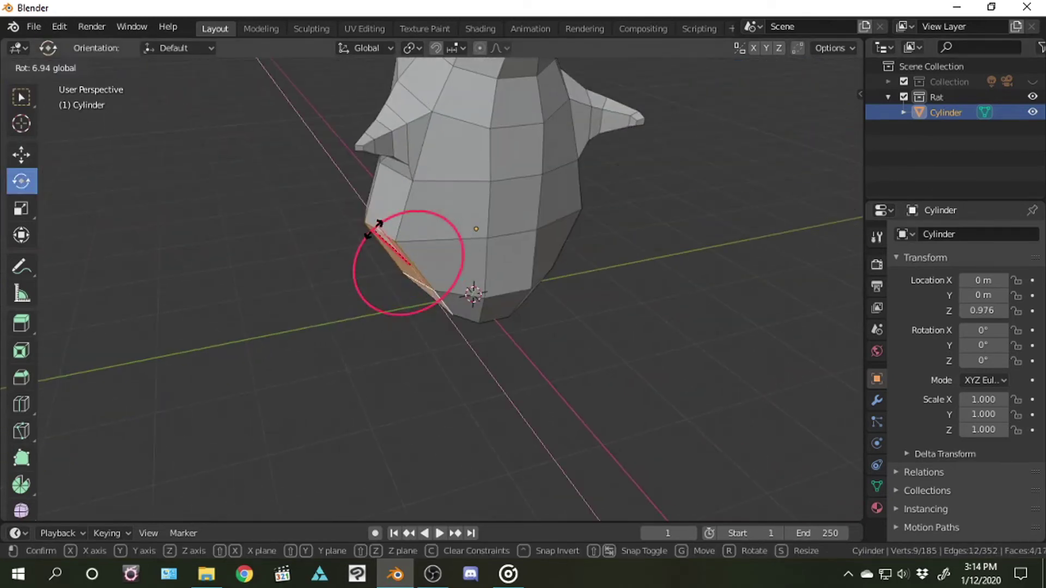
pyautogui.moveTo(376, 218); pyautogui.dragTo(161, 262)
# Extrude the lower faces outward twice, then scale the extruded faces smaller
pyautogui.press('e')
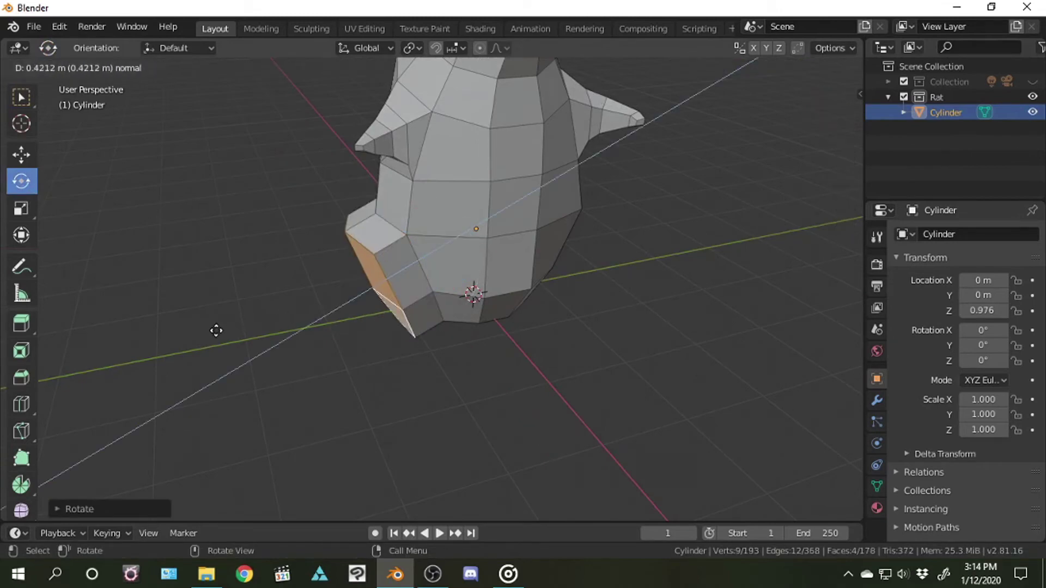
pyautogui.click(223, 330)
pyautogui.click(21, 323)
pyautogui.moveTo(311, 324); pyautogui.dragTo(293, 334)
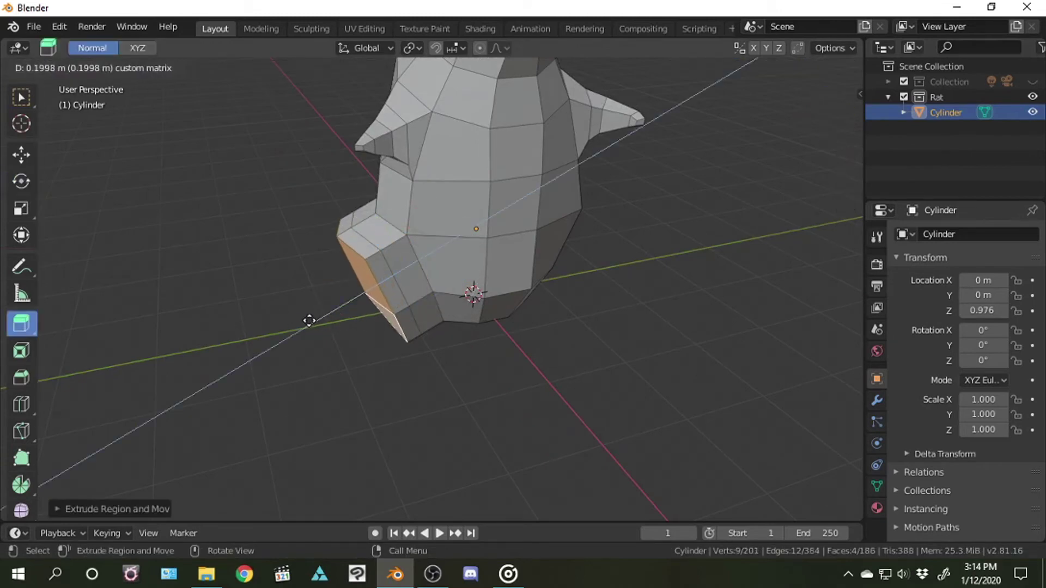
pyautogui.moveTo(345, 265)
pyautogui.mouseDown(button='middle')
pyautogui.moveTo(425, 235)
pyautogui.moveTo(353, 294)
pyautogui.moveTo(274, 299)
pyautogui.moveTo(383, 329)
pyautogui.moveTo(271, 290)
pyautogui.moveTo(466, 341)
pyautogui.moveTo(425, 293)
pyautogui.mouseUp(button='middle')
pyautogui.press('s')
pyautogui.click(464, 224)
# Extrude a single end face outward and lift it slightly upward
pyautogui.click(426, 293)
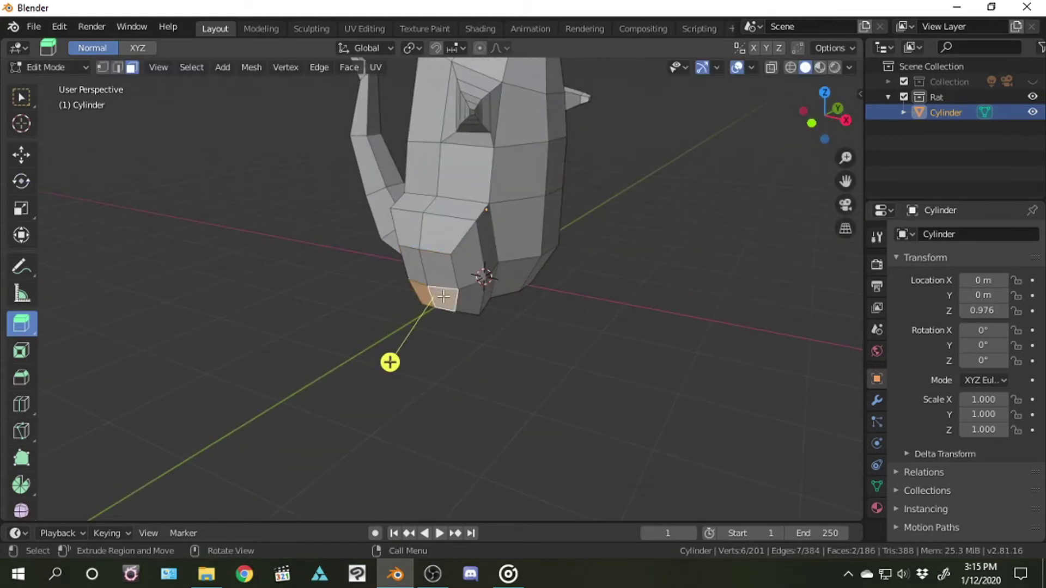
pyautogui.moveTo(418, 318); pyautogui.dragTo(403, 331)
pyautogui.click(399, 340)
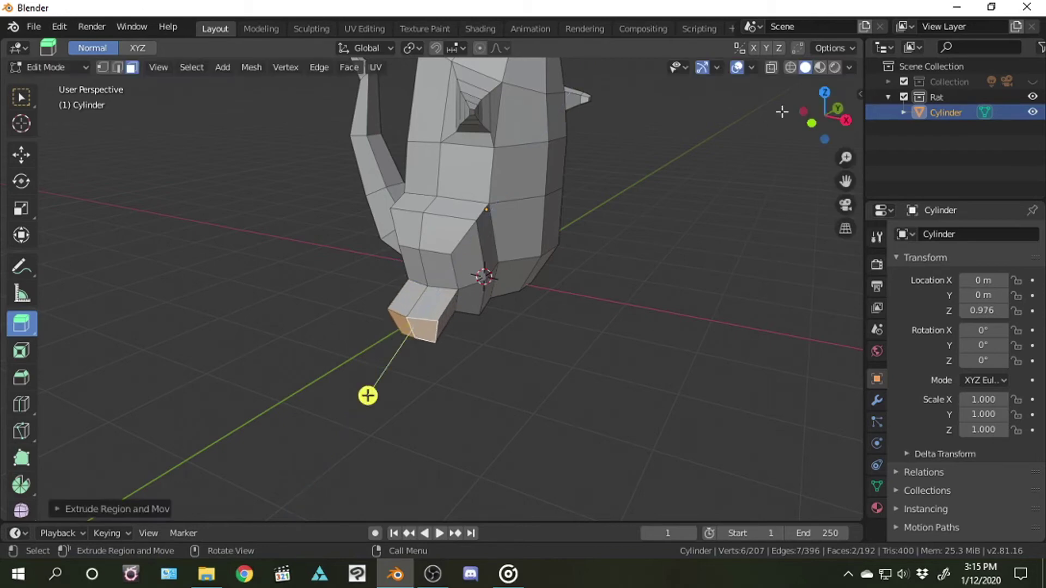
pyautogui.moveTo(367, 395)
pyautogui.mouseDown(button='middle')
pyautogui.moveTo(247, 322)
pyautogui.moveTo(280, 344)
pyautogui.mouseUp(button='middle')
pyautogui.click(21, 154)
pyautogui.moveTo(356, 256); pyautogui.dragTo(356, 240)
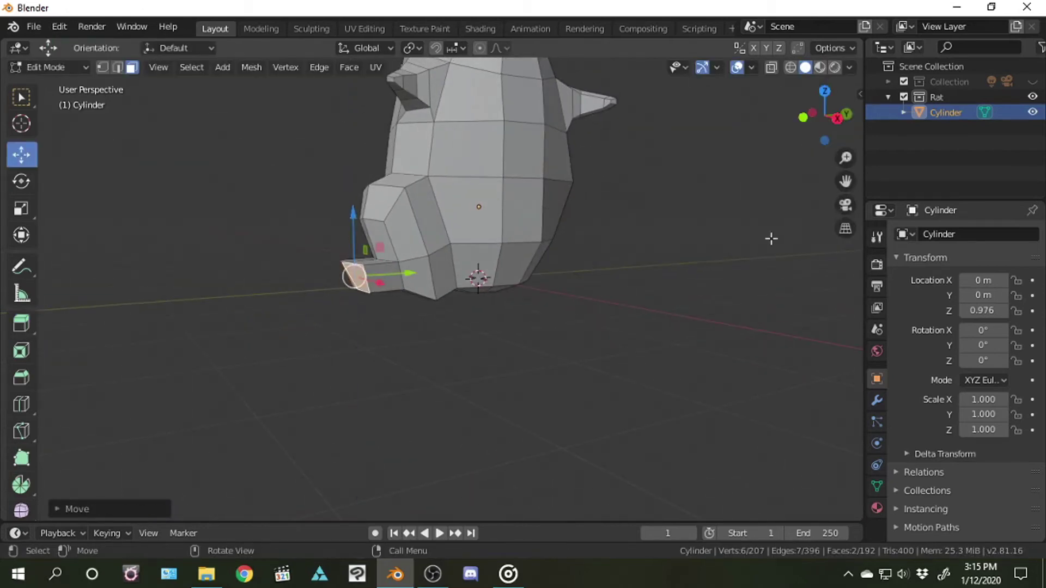
pyautogui.moveTo(770, 236)
pyautogui.mouseDown(button='middle')
pyautogui.moveTo(558, 103)
pyautogui.moveTo(815, 133)
pyautogui.mouseUp(button='middle')
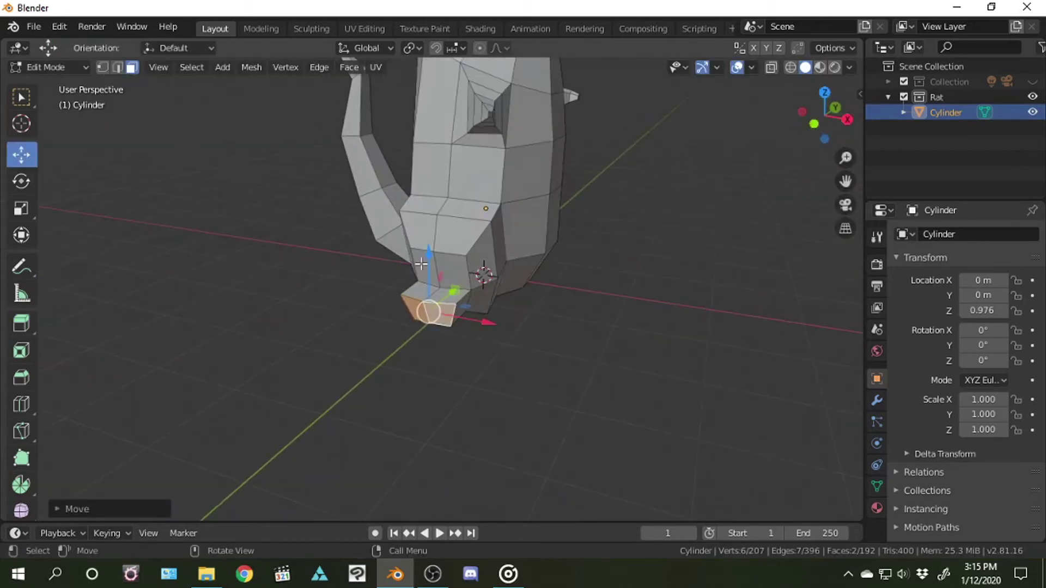
pyautogui.moveTo(817, 128); pyautogui.dragTo(824, 136)
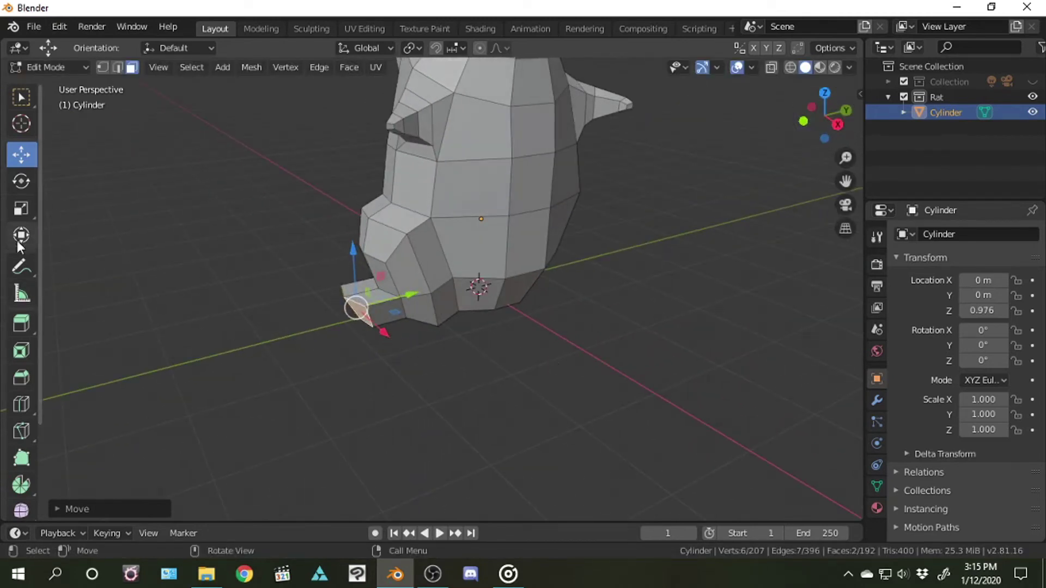
# Discard an unwanted extrusion and extrude the face into a new foot segment instead
pyautogui.click(21, 323)
pyautogui.moveTo(285, 362); pyautogui.dragTo(295, 328)
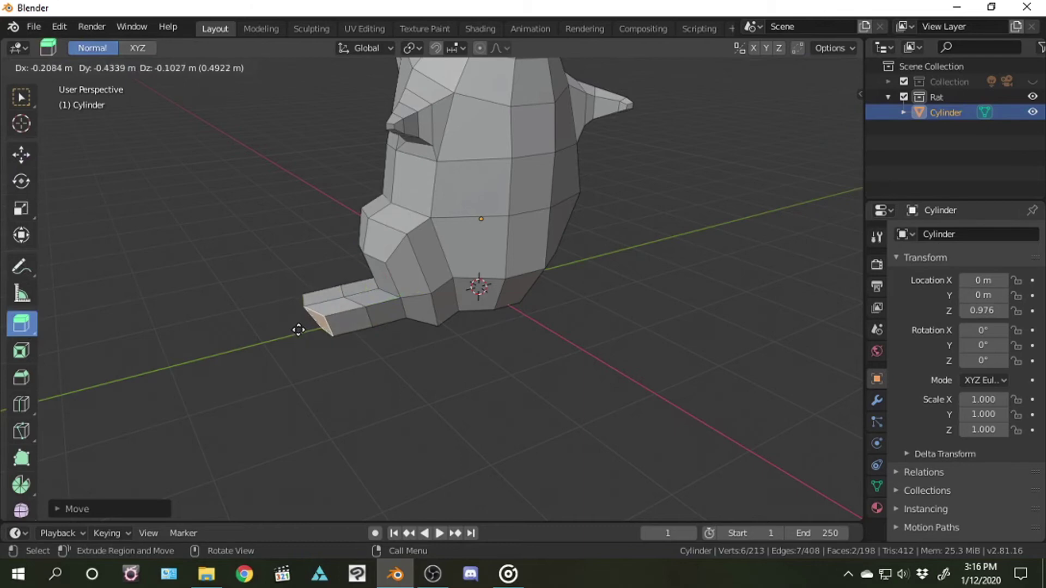
pyautogui.rightClick(298, 329)
pyautogui.moveTo(824, 116)
pyautogui.mouseDown()
pyautogui.moveTo(839, 109)
pyautogui.moveTo(831, 123)
pyautogui.mouseUp()
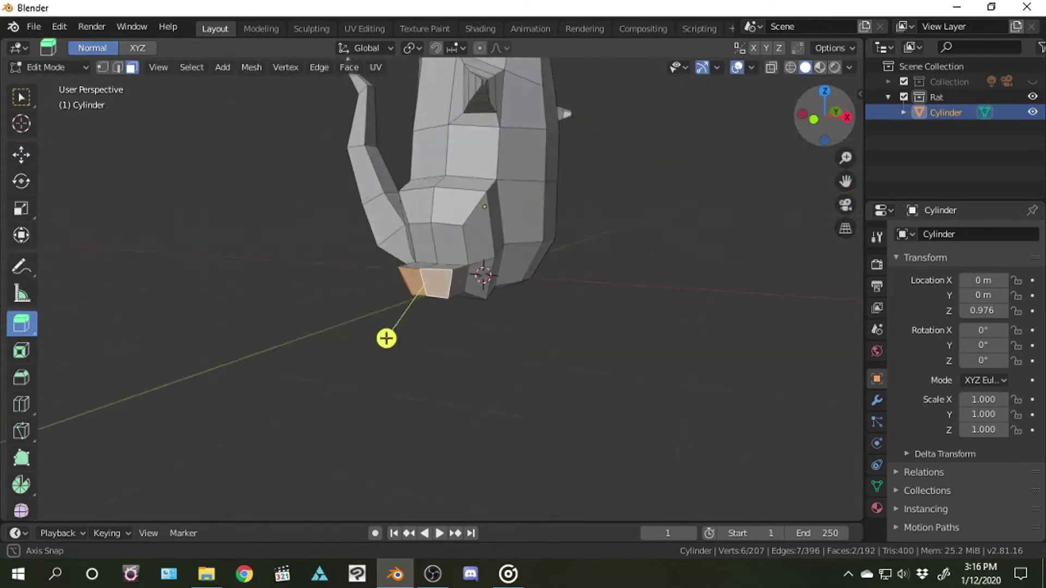
pyautogui.moveTo(425, 366); pyautogui.dragTo(414, 398)
pyautogui.press('g')
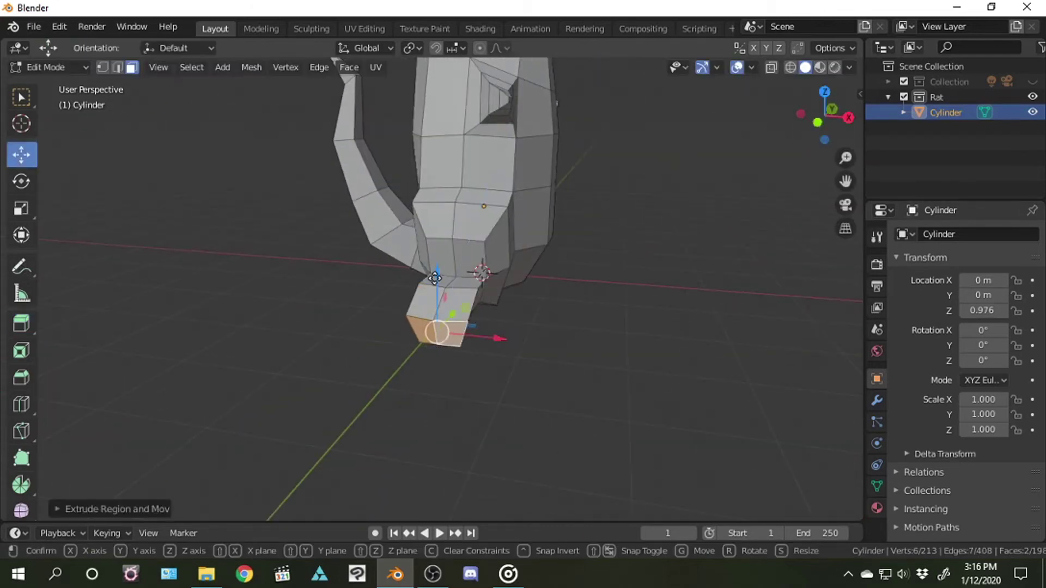
pyautogui.click(435, 277)
# Raise the foot segment along Z and rotate its face about Z
pyautogui.moveTo(824, 116); pyautogui.dragTo(801, 117)
pyautogui.moveTo(286, 240); pyautogui.dragTo(285, 252)
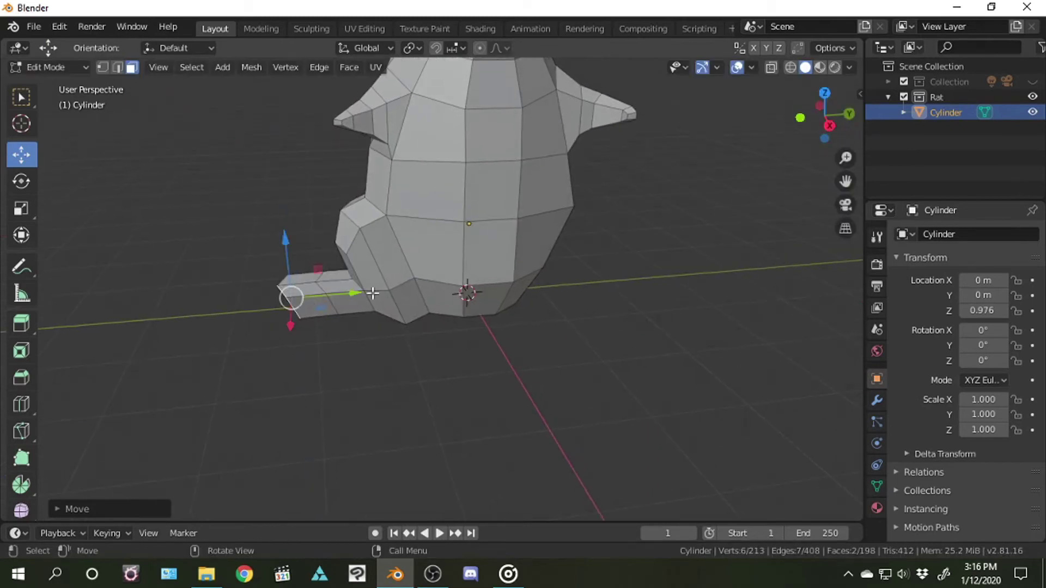
pyautogui.click(22, 181)
pyautogui.moveTo(276, 327); pyautogui.dragTo(256, 316)
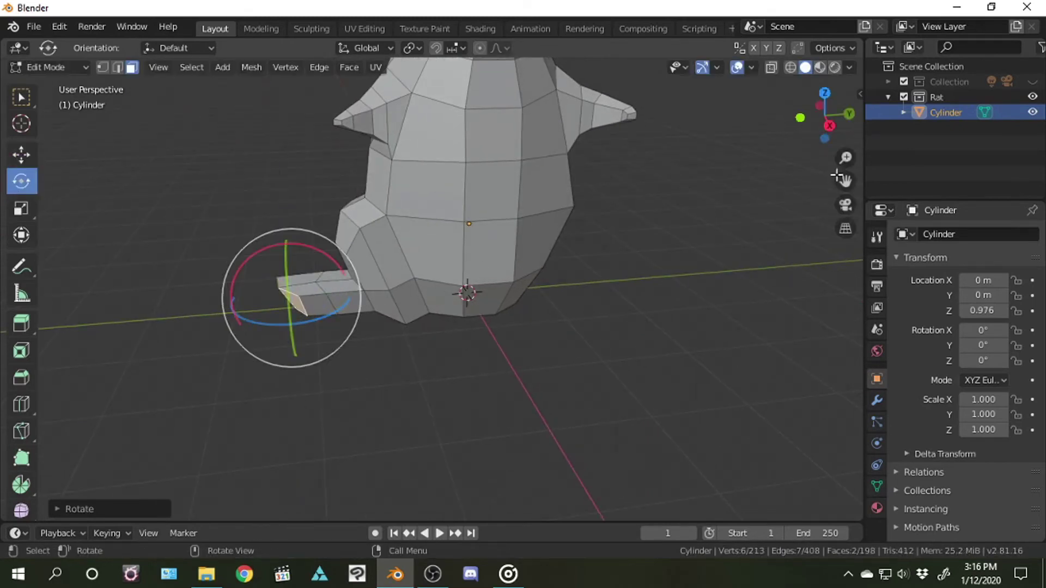
pyautogui.moveTo(828, 117); pyautogui.dragTo(680, 335)
# Add an edge loop across the foot, redoing a misplaced first cut
pyautogui.click(21, 404)
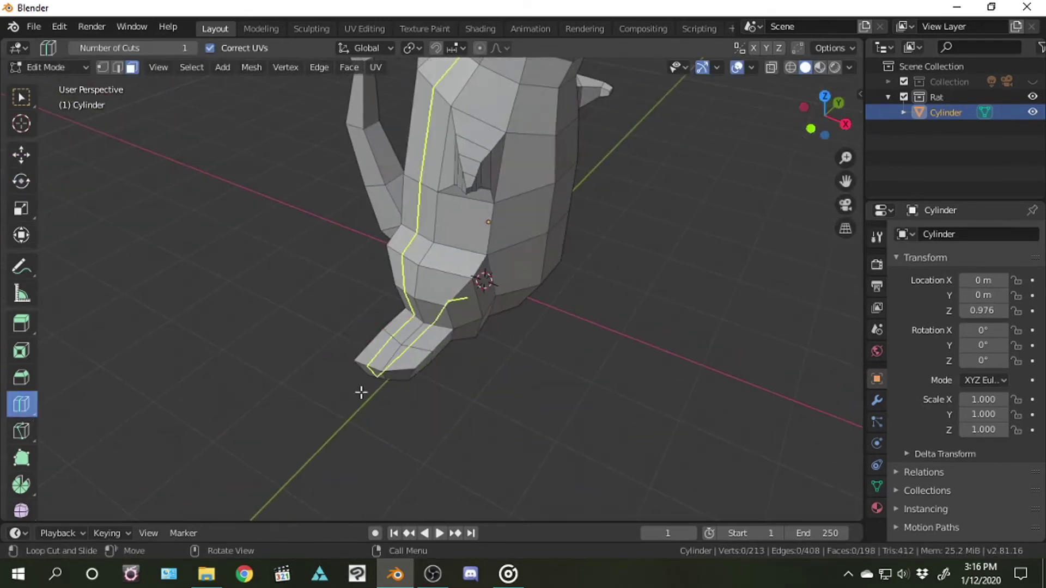
pyautogui.moveTo(395, 358); pyautogui.dragTo(428, 335)
pyautogui.rightClick(424, 317)
pyautogui.hotkey('ctrl', 'z')
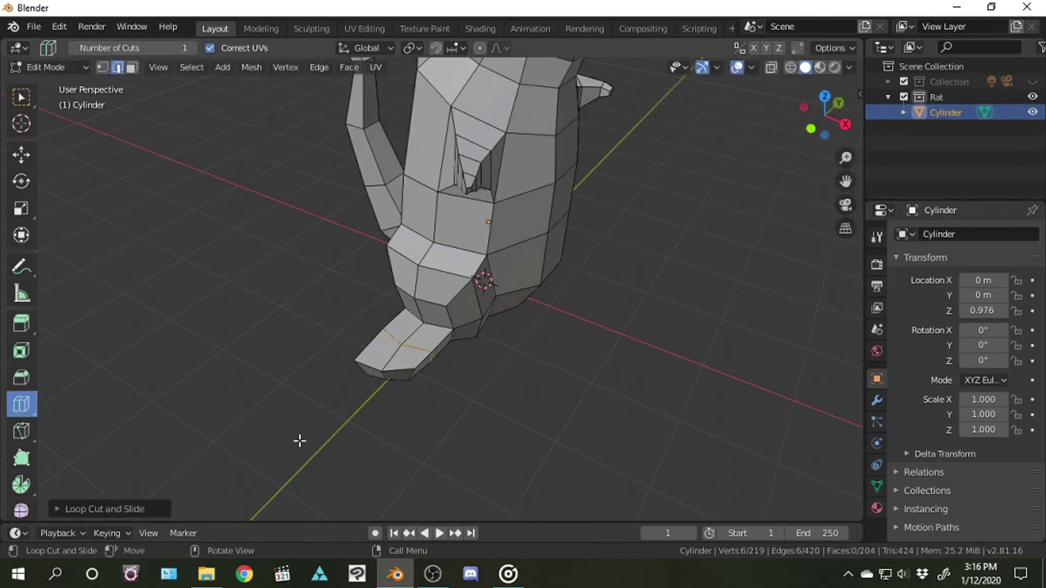
pyautogui.moveTo(408, 334); pyautogui.dragTo(417, 330)
# Switch to wireframe and select the foot's tip faces
pyautogui.click(791, 68)
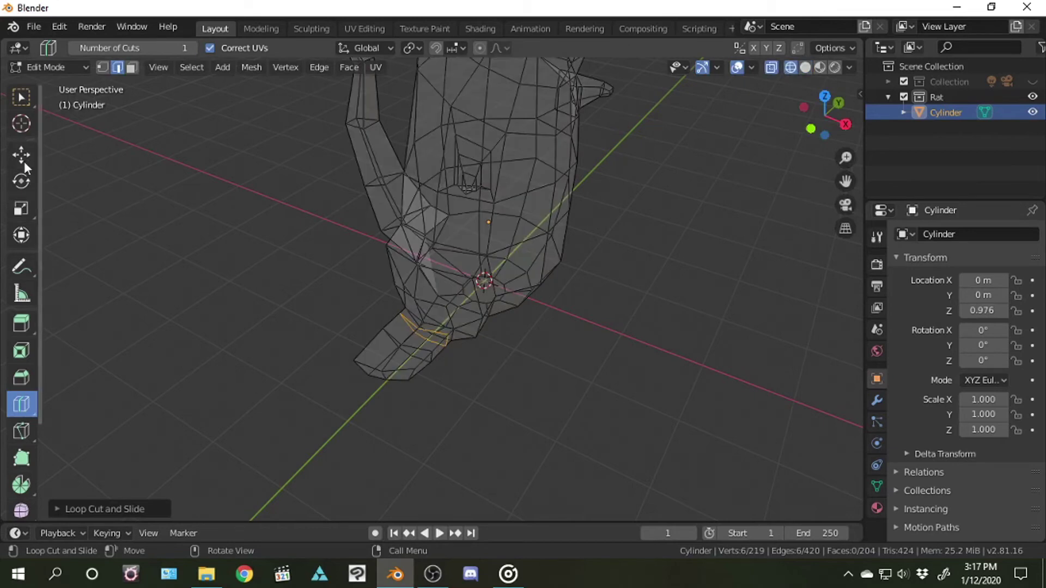
pyautogui.click(21, 97)
pyautogui.moveTo(357, 312); pyautogui.dragTo(412, 343)
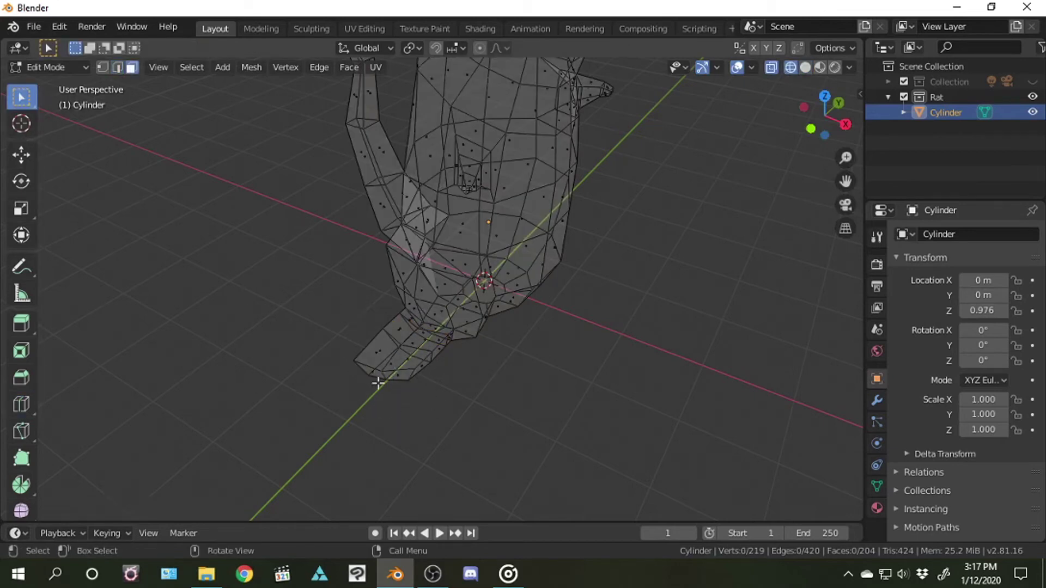
pyautogui.moveTo(826, 117); pyautogui.dragTo(830, 109)
pyautogui.moveTo(185, 264); pyautogui.dragTo(349, 376)
pyautogui.moveTo(820, 117); pyautogui.dragTo(826, 109)
pyautogui.keyDown('shift'); pyautogui.click(342, 305); pyautogui.keyUp('shift')
pyautogui.keyDown('shift'); pyautogui.click(350, 231); pyautogui.keyUp('shift')
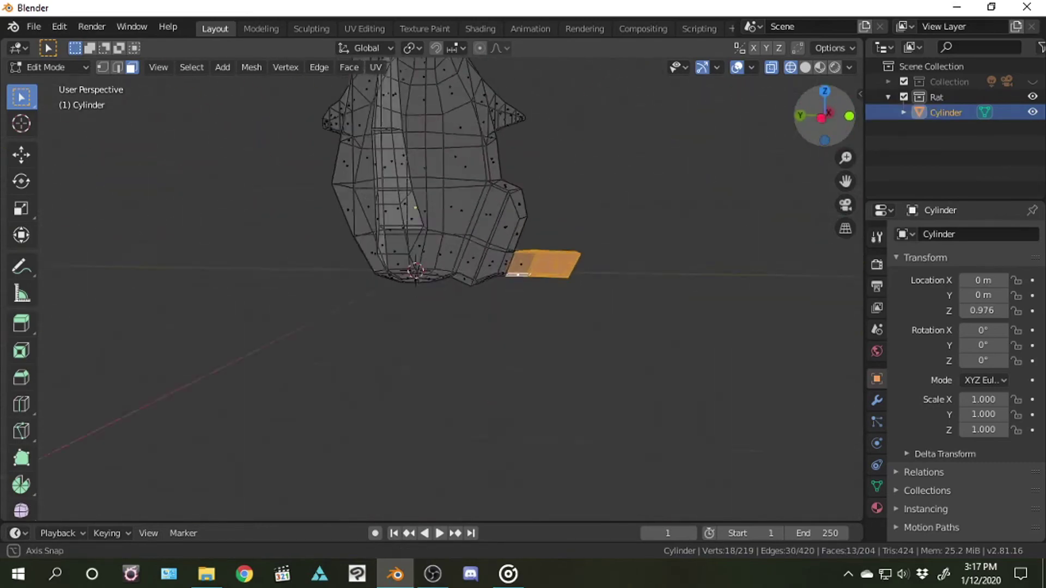
pyautogui.keyDown('shift'); pyautogui.click(521, 270); pyautogui.keyUp('shift')
pyautogui.moveTo(520, 270); pyautogui.dragTo(115, 153, button='middle')
# Rotate the foot faces about Z, slide them outward, re-tilt them and push the tip along X
pyautogui.hotkey('shift', 'space')
pyautogui.press('r')
pyautogui.moveTo(275, 327); pyautogui.dragTo(297, 338)
pyautogui.hotkey('shift', 'space')
pyautogui.press('g')
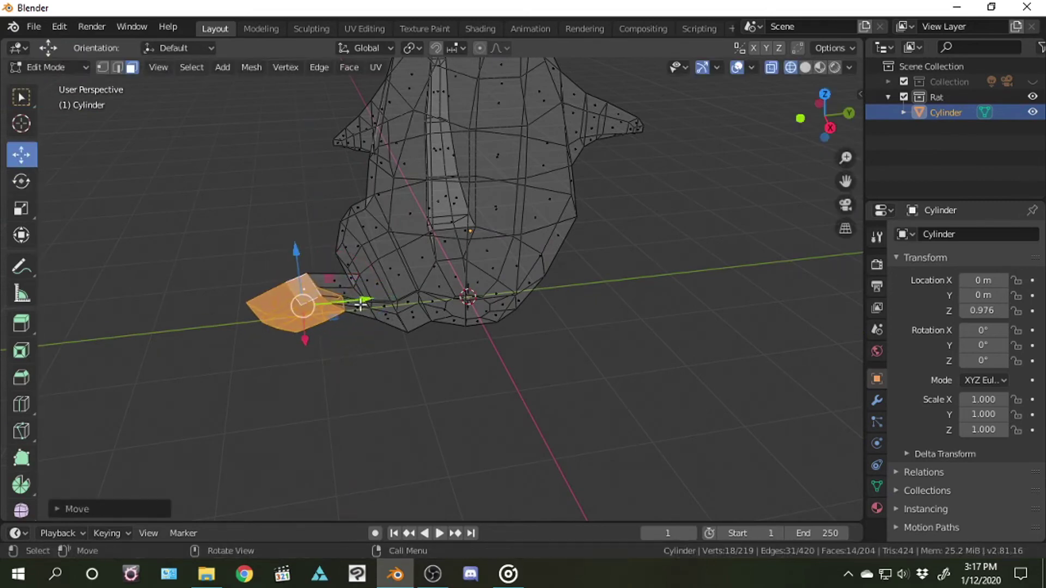
pyautogui.moveTo(327, 305)
pyautogui.mouseDown()
pyautogui.moveTo(350, 335)
pyautogui.moveTo(334, 373)
pyautogui.mouseUp()
pyautogui.hotkey('shift', 'space')
pyautogui.press('r')
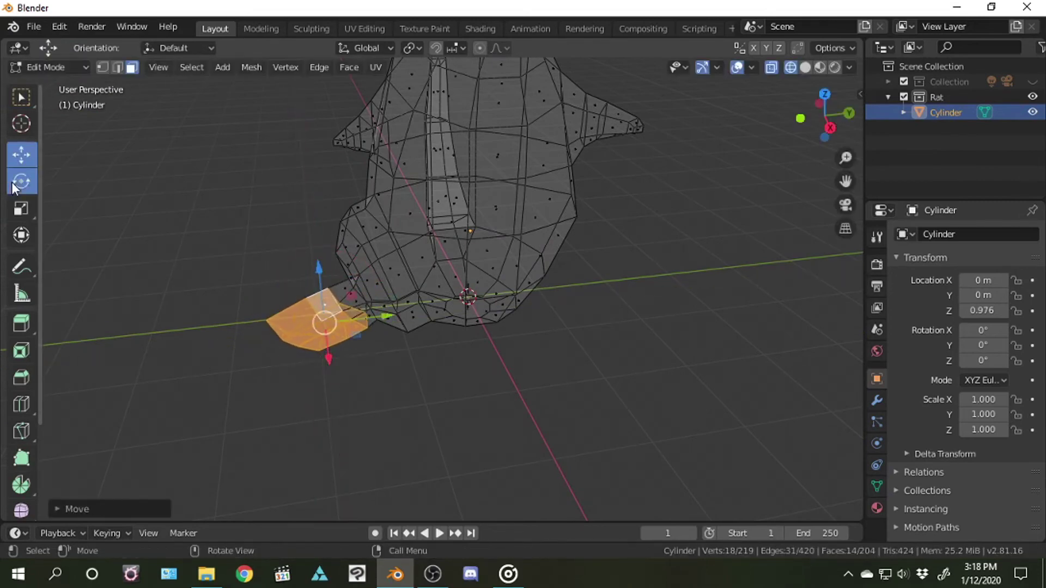
pyautogui.moveTo(289, 348); pyautogui.dragTo(288, 326)
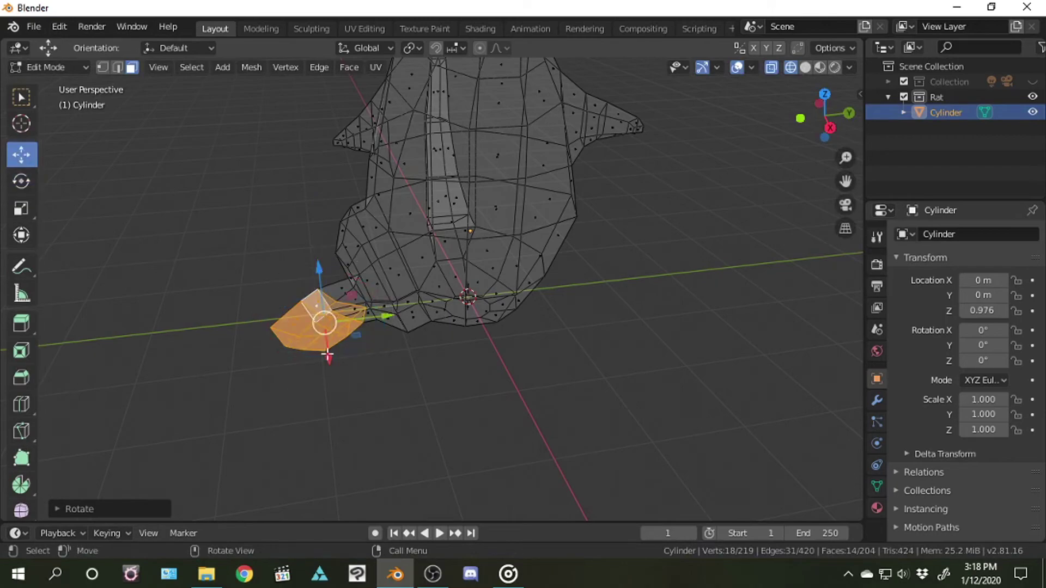
pyautogui.moveTo(327, 355); pyautogui.dragTo(331, 367)
# Clear the selection and check the foot in material preview, then back in solid shading
pyautogui.moveTo(824, 116)
pyautogui.mouseDown()
pyautogui.moveTo(817, 122)
pyautogui.moveTo(825, 115)
pyautogui.moveTo(776, 93)
pyautogui.mouseUp()
pyautogui.click(682, 320)
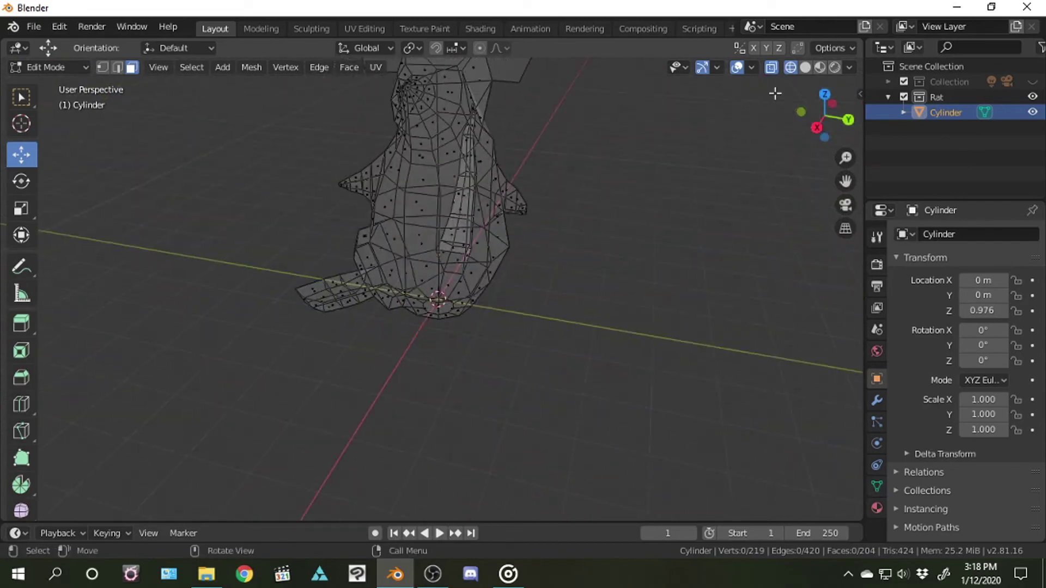
pyautogui.moveTo(824, 116)
pyautogui.mouseDown()
pyautogui.moveTo(801, 118)
pyautogui.moveTo(639, 236)
pyautogui.mouseUp()
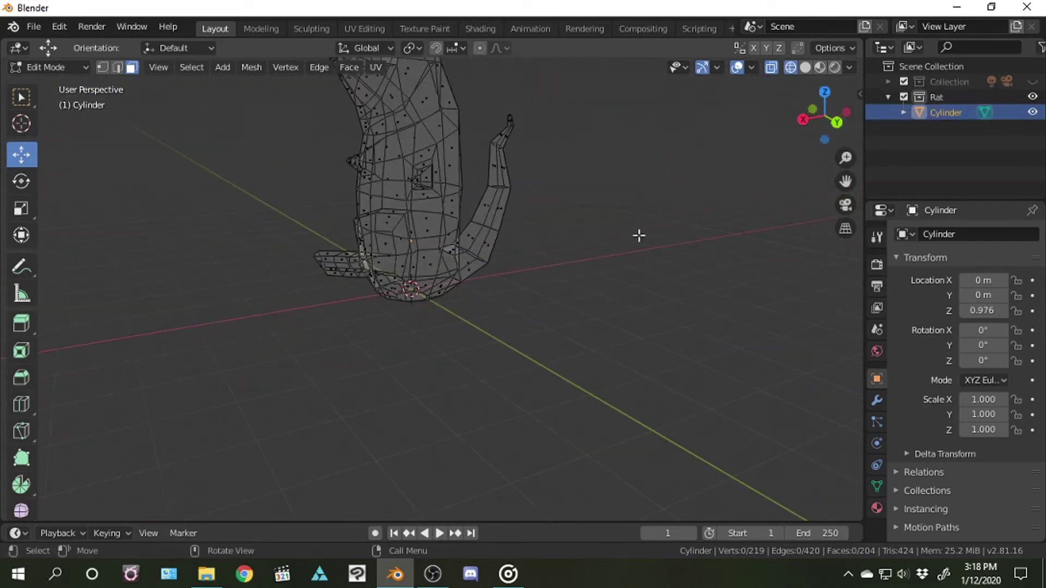
pyautogui.click(819, 67)
pyautogui.click(805, 68)
pyautogui.moveTo(824, 116)
pyautogui.mouseDown()
pyautogui.moveTo(762, 163)
pyautogui.moveTo(163, 299)
pyautogui.mouseUp()
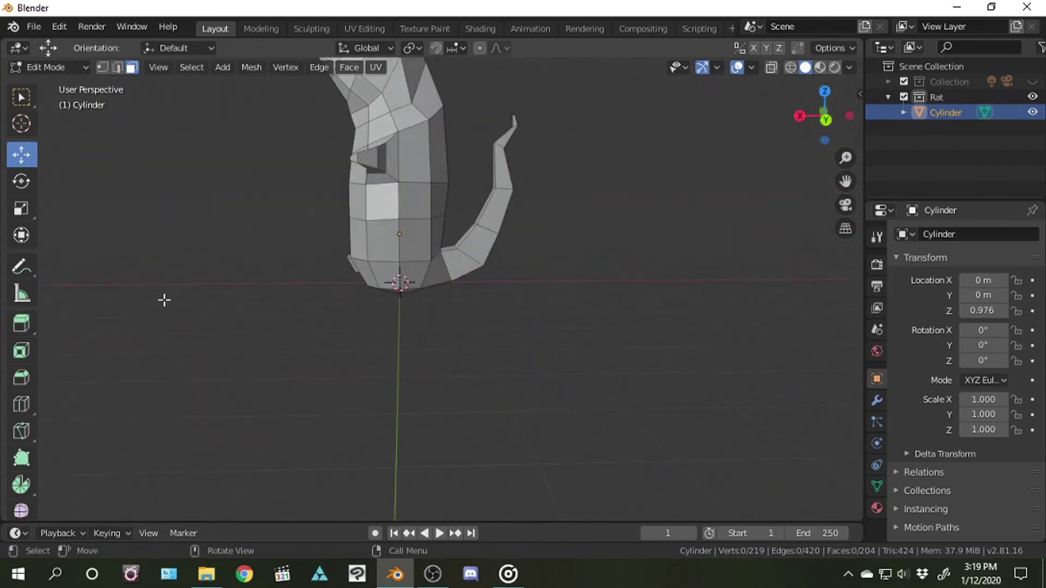
# Extrude two lower-side faces outward into a leg, undoing an oversized scale
pyautogui.scroll(3, 414, 280)
pyautogui.scroll(2, 409, 229)
pyautogui.click(410, 229)
pyautogui.keyDown('shift'); pyautogui.click(360, 261); pyautogui.keyUp('shift')
pyautogui.moveTo(391, 261); pyautogui.dragTo(474, 267, button='middle')
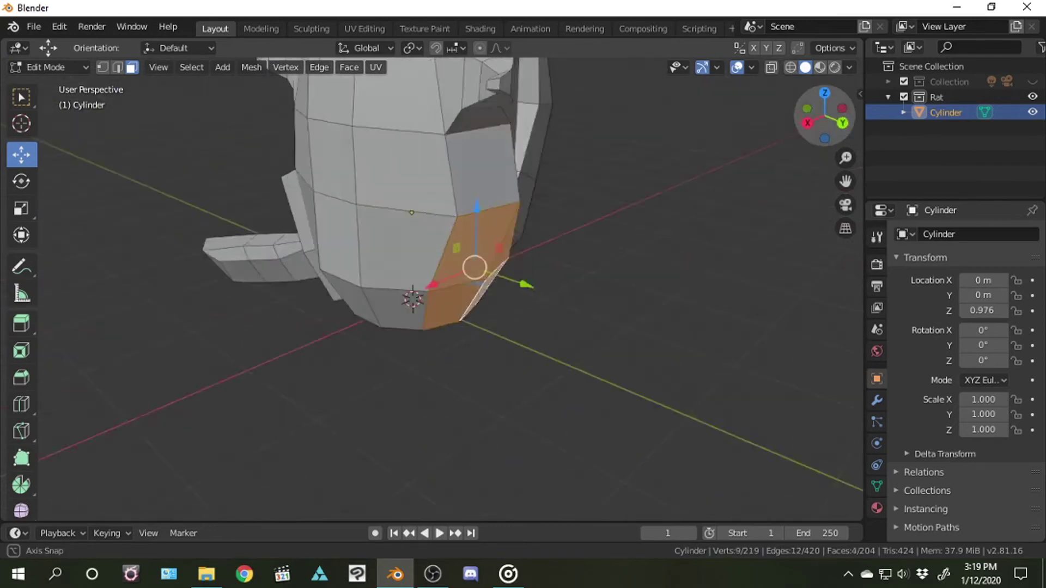
pyautogui.press('e')
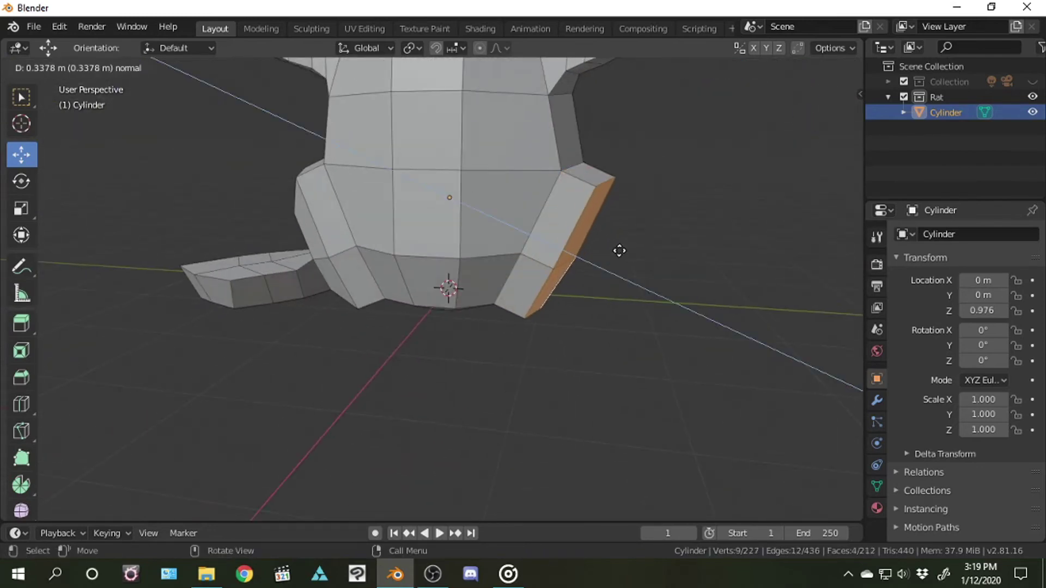
pyautogui.click(620, 253)
pyautogui.press('s')
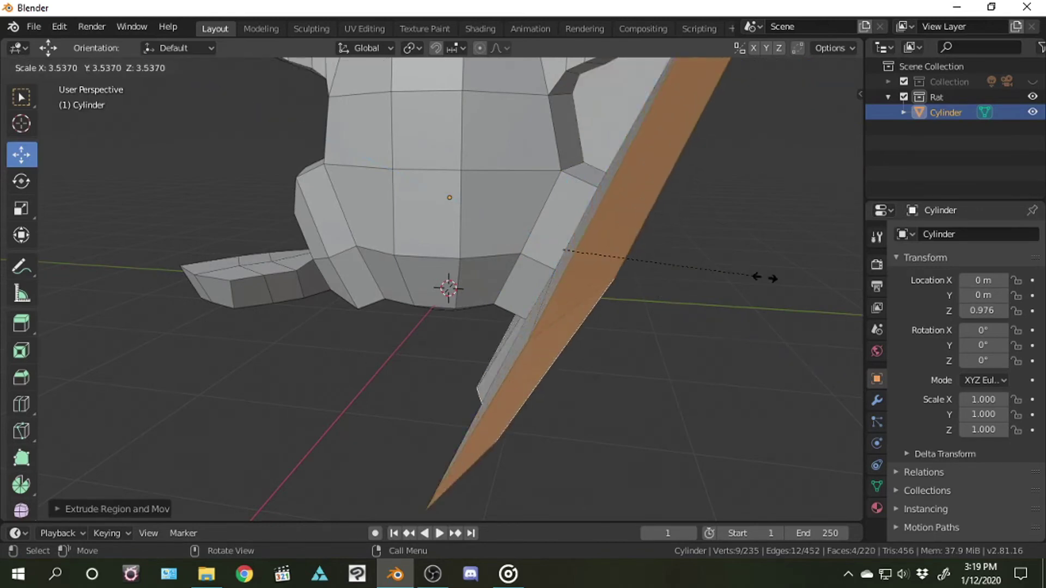
pyautogui.press('Escape')
pyautogui.hotkey('ctrl', 'z')
# Extend the leg further and shrink its end face to about half
pyautogui.press('e')
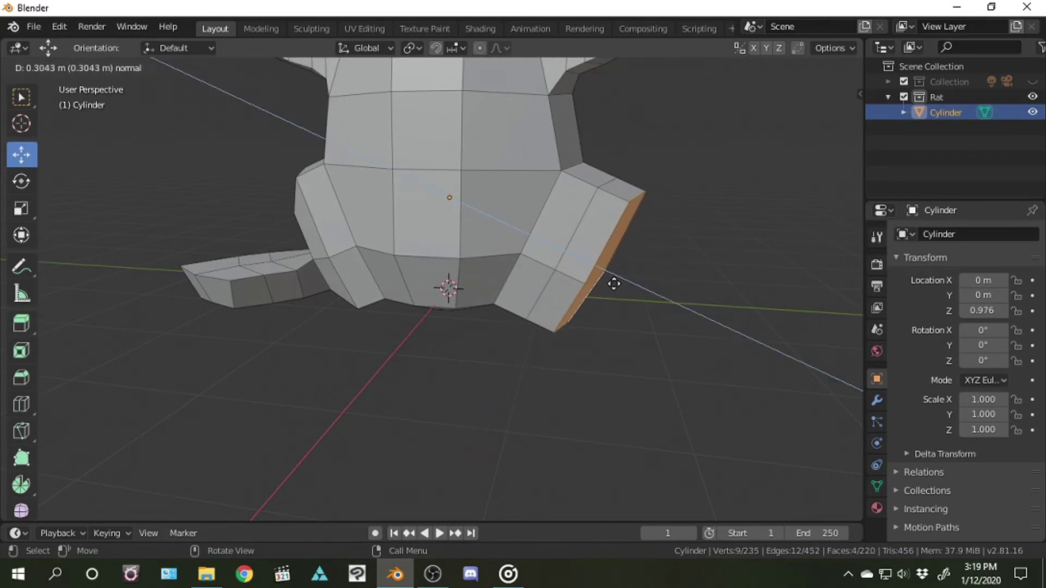
pyautogui.click(614, 283)
pyautogui.press('s')
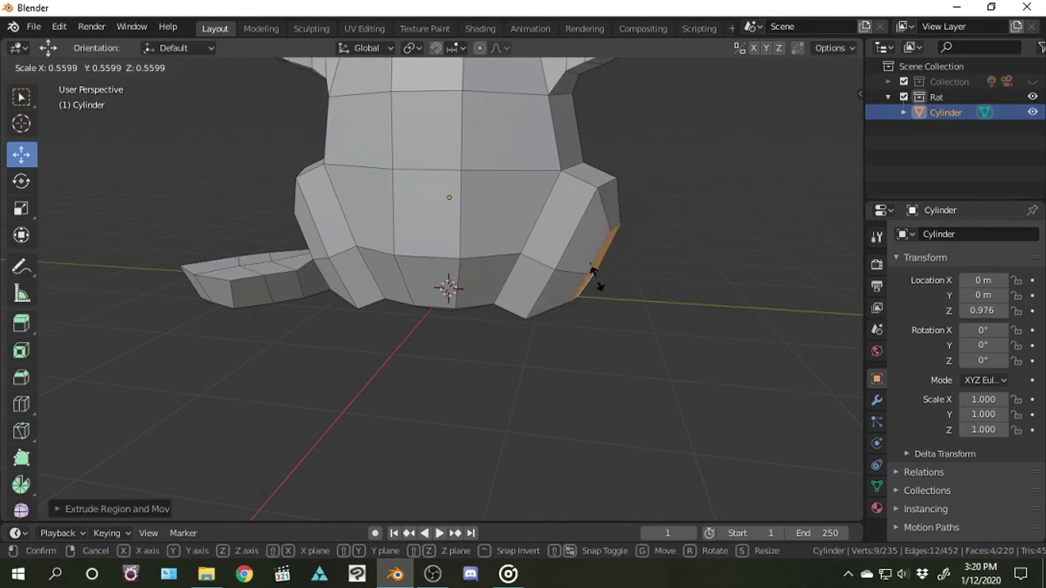
pyautogui.click(599, 275)
pyautogui.moveTo(599, 275)
pyautogui.mouseDown(button='middle')
pyautogui.moveTo(566, 272)
pyautogui.moveTo(705, 338)
pyautogui.moveTo(545, 327)
pyautogui.mouseUp(button='middle')
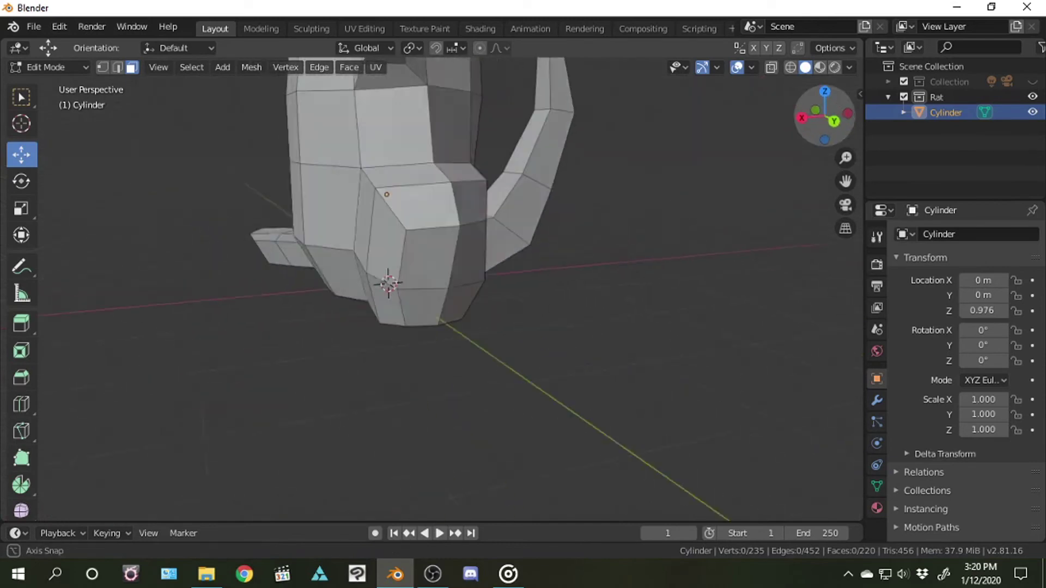
# Extrude a front-bottom face twice into a two-segment limb and add a loop cut across it
pyautogui.click(457, 308)
pyautogui.press('e')
pyautogui.click(540, 353)
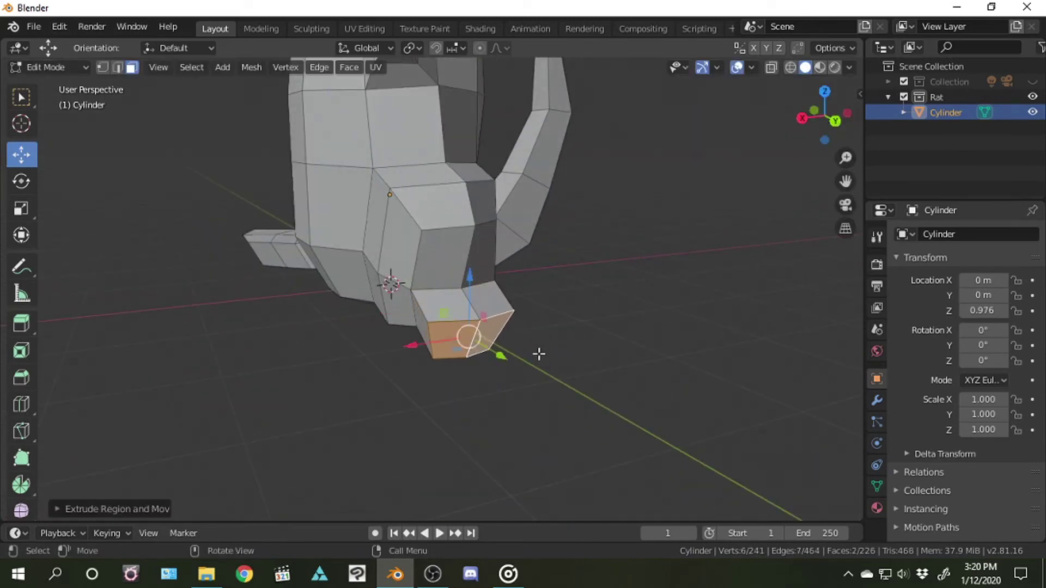
pyautogui.press('e')
pyautogui.click(542, 433)
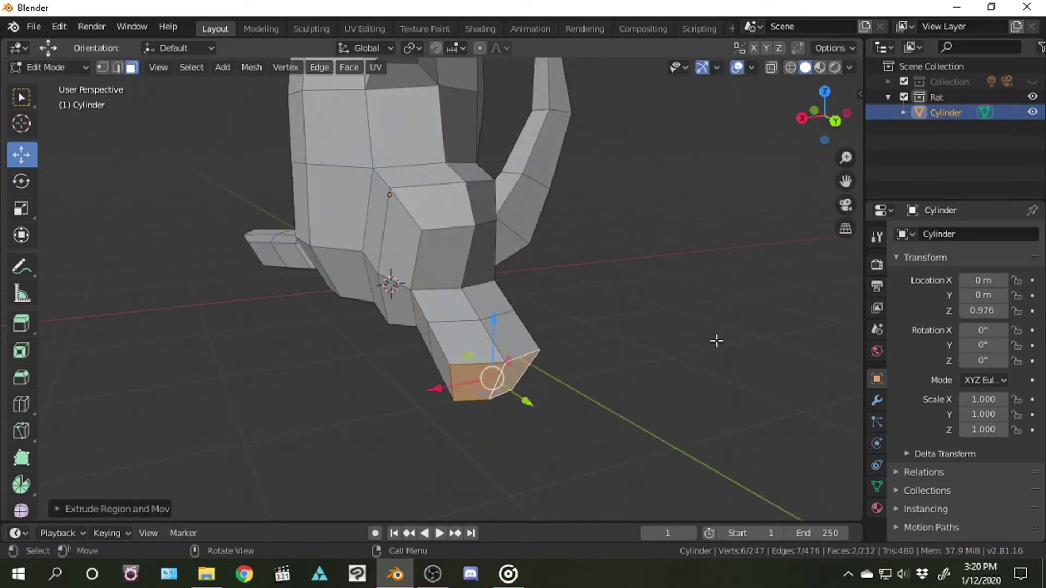
pyautogui.moveTo(714, 341)
pyautogui.mouseDown(button='middle')
pyautogui.moveTo(627, 326)
pyautogui.moveTo(572, 337)
pyautogui.mouseUp(button='middle')
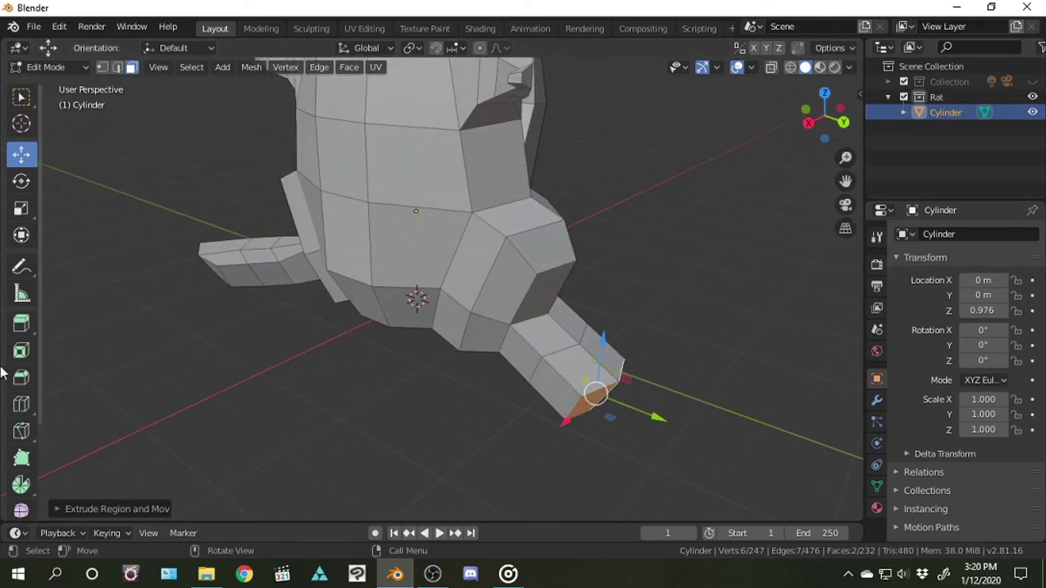
pyautogui.click(21, 404)
pyautogui.click(534, 343)
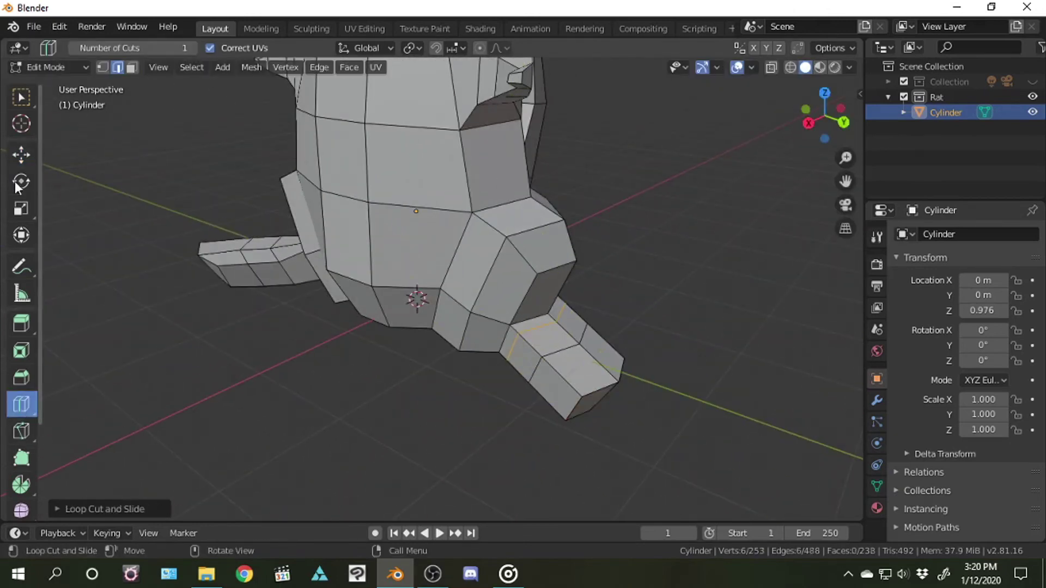
# Turn on X-ray in face select mode and select the leg's end faces
pyautogui.click(20, 97)
pyautogui.moveTo(823, 115); pyautogui.dragTo(834, 109)
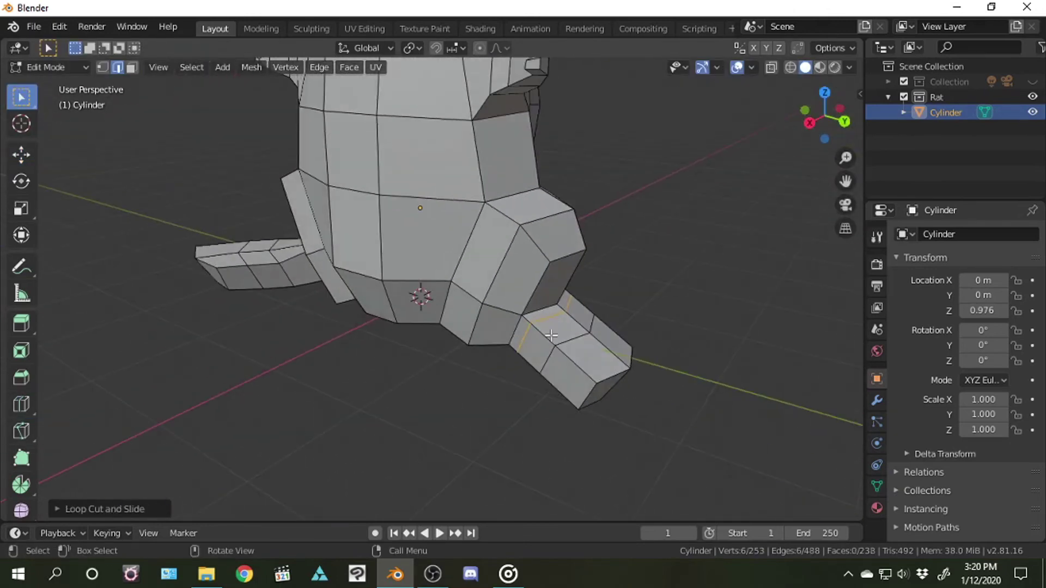
pyautogui.click(132, 67)
pyautogui.hotkey('alt', 'z')
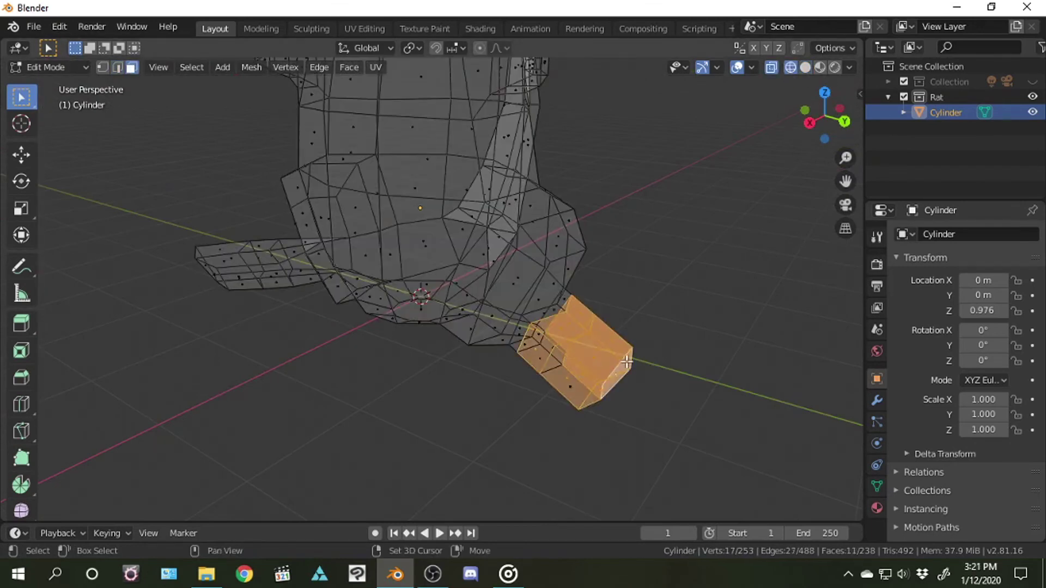
pyautogui.moveTo(846, 122); pyautogui.dragTo(801, 123)
pyautogui.keyDown('shift'); pyautogui.click(410, 415); pyautogui.keyUp('shift')
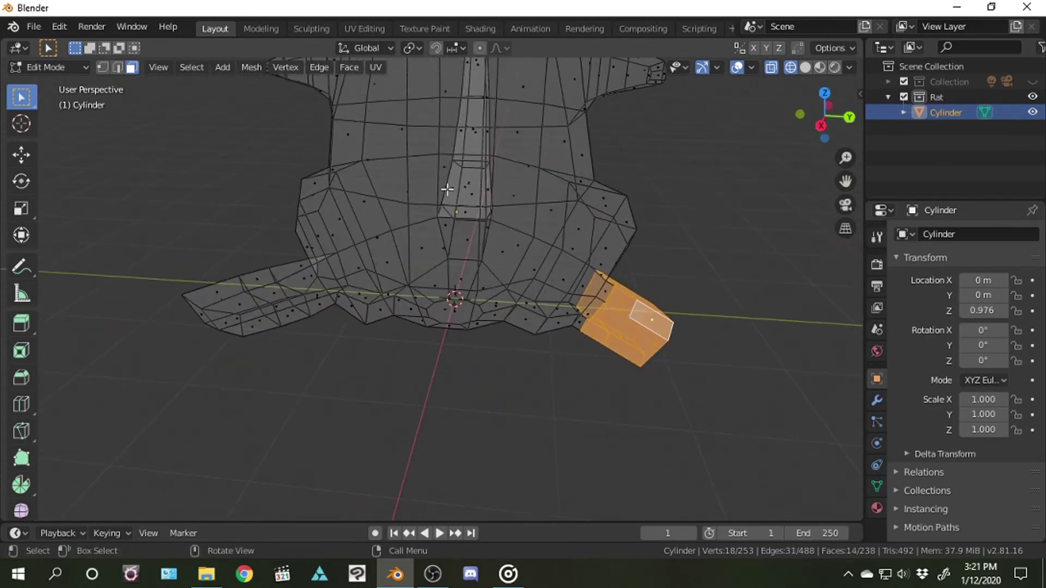
# Shift the leg's end block, tilt it about 13.6 degrees and raise it along Z
pyautogui.click(22, 155)
pyautogui.moveTo(625, 273); pyautogui.dragTo(626, 267)
pyautogui.click(22, 181)
pyautogui.moveTo(666, 297); pyautogui.dragTo(688, 275)
pyautogui.click(22, 156)
pyautogui.moveTo(626, 257); pyautogui.dragTo(653, 272)
# Select the remaining foot faces and scale them to the new foot size
pyautogui.press('h')
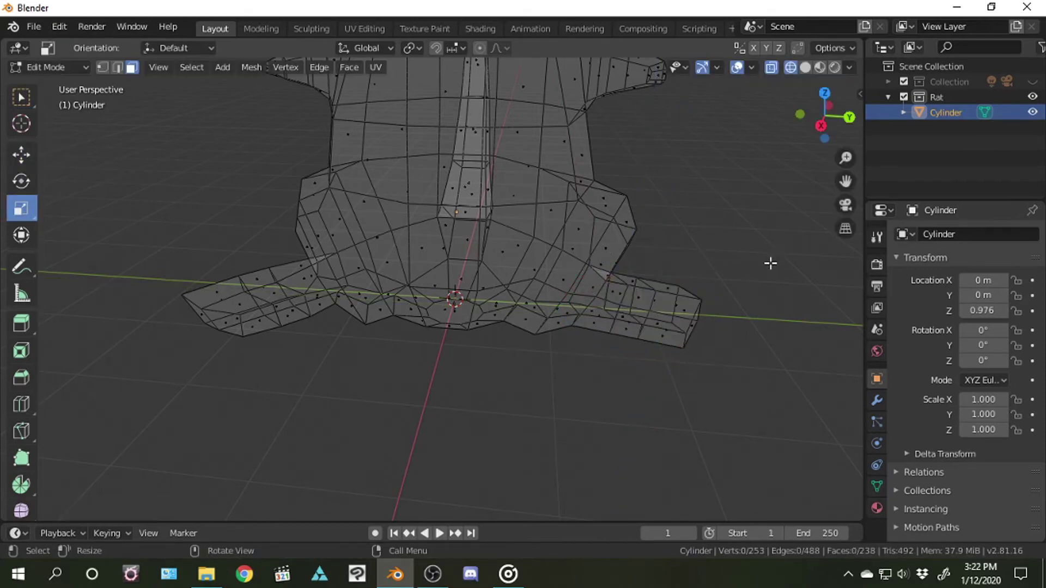
pyautogui.hotkey('alt', 'h')
pyautogui.moveTo(771, 262); pyautogui.dragTo(582, 390, button='middle')
pyautogui.click(676, 318)
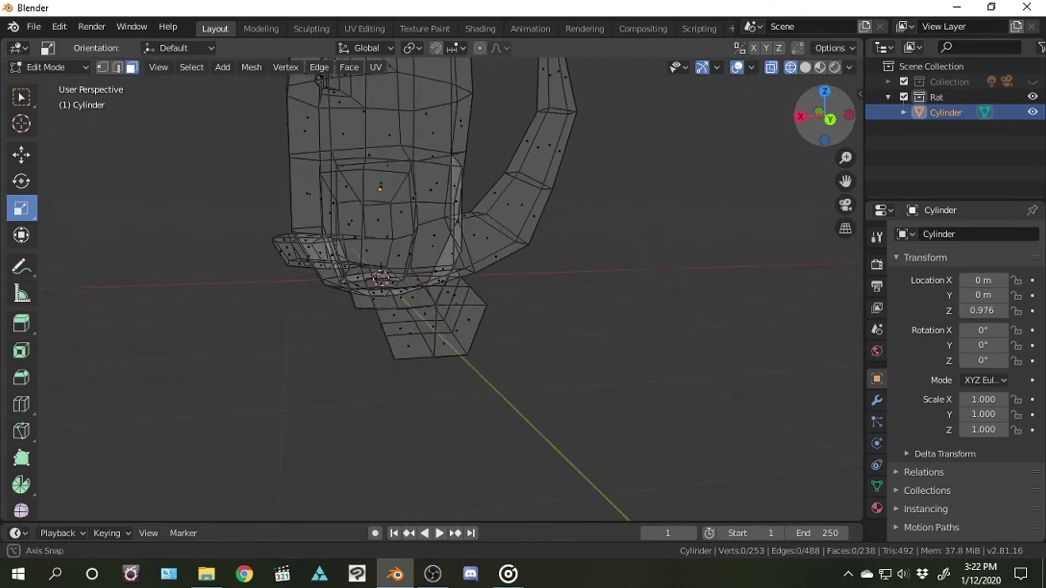
pyautogui.click(23, 97)
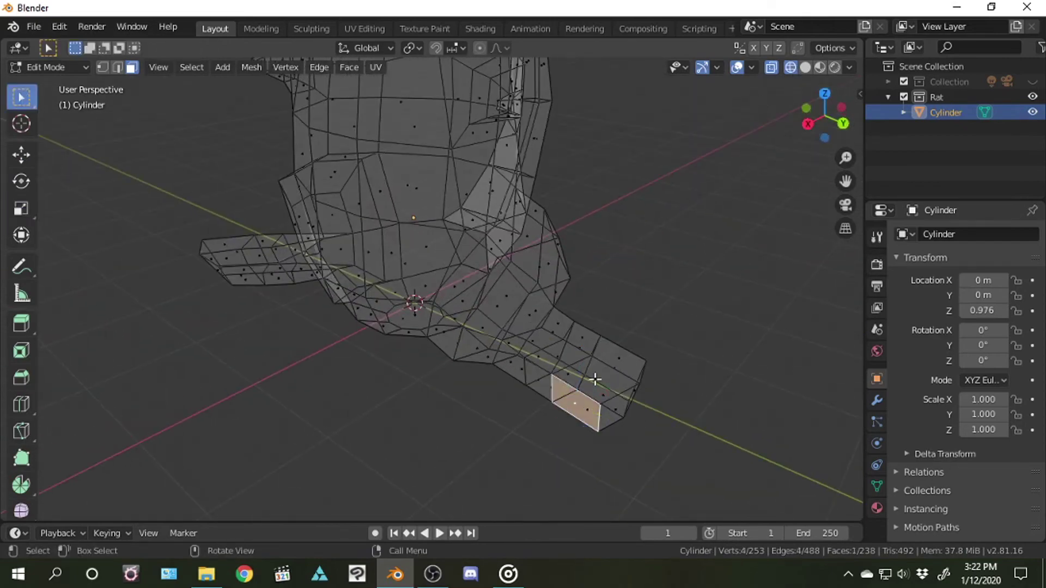
pyautogui.keyDown('shift'); pyautogui.click(614, 414); pyautogui.keyUp('shift')
pyautogui.moveTo(614, 414)
pyautogui.mouseDown(button='middle')
pyautogui.moveTo(675, 169)
pyautogui.moveTo(180, 294)
pyautogui.mouseUp(button='middle')
pyautogui.keyDown('shift'); pyautogui.click(208, 297); pyautogui.keyUp('shift')
pyautogui.moveTo(811, 111); pyautogui.dragTo(672, 310)
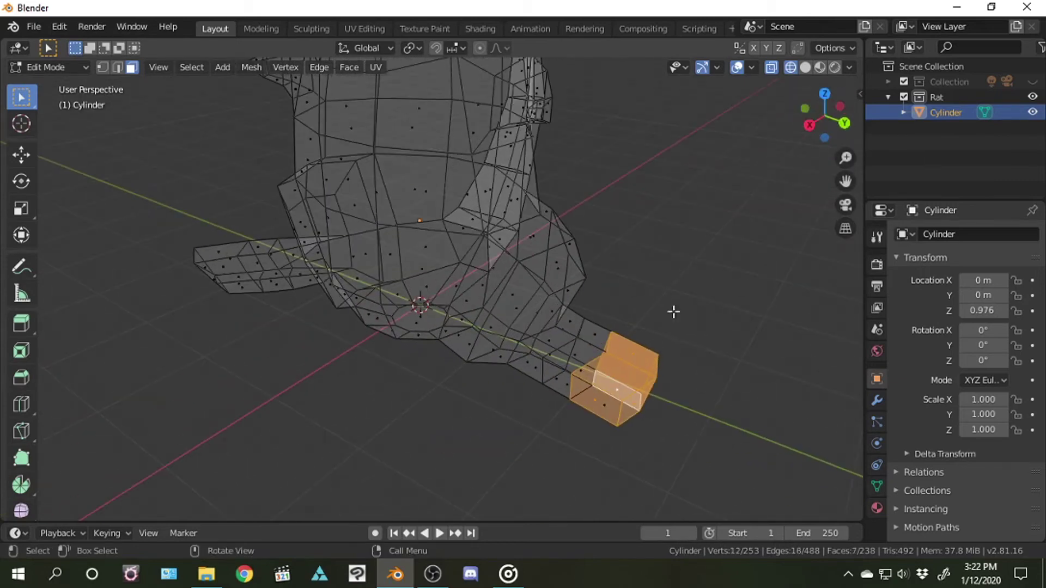
pyautogui.press('s')
pyautogui.click(674, 392)
# Nudge and rotate the foot faces, shifting the foot slightly along Y
pyautogui.click(564, 378)
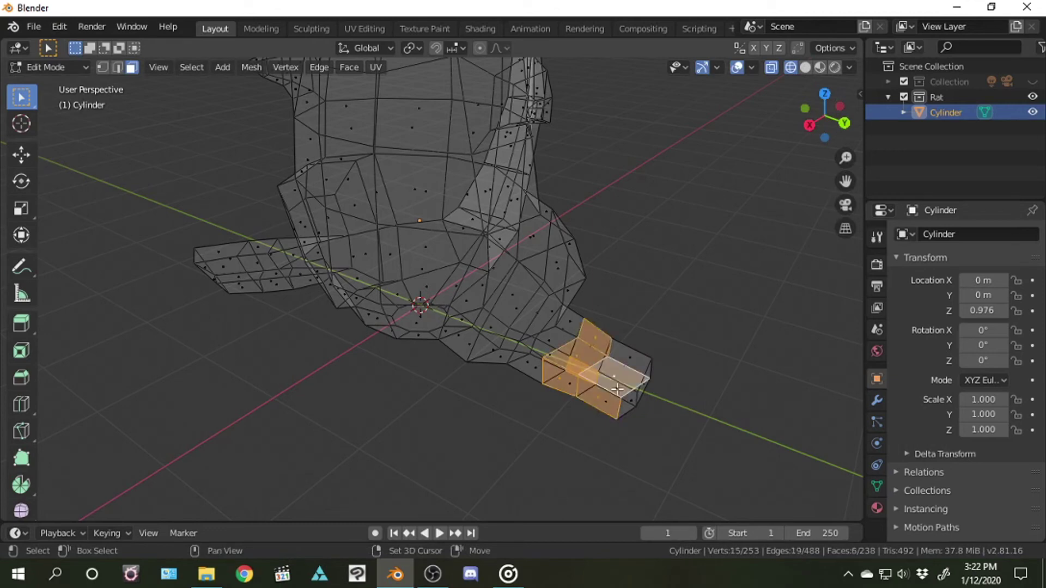
pyautogui.moveTo(645, 369); pyautogui.dragTo(276, 409, button='middle')
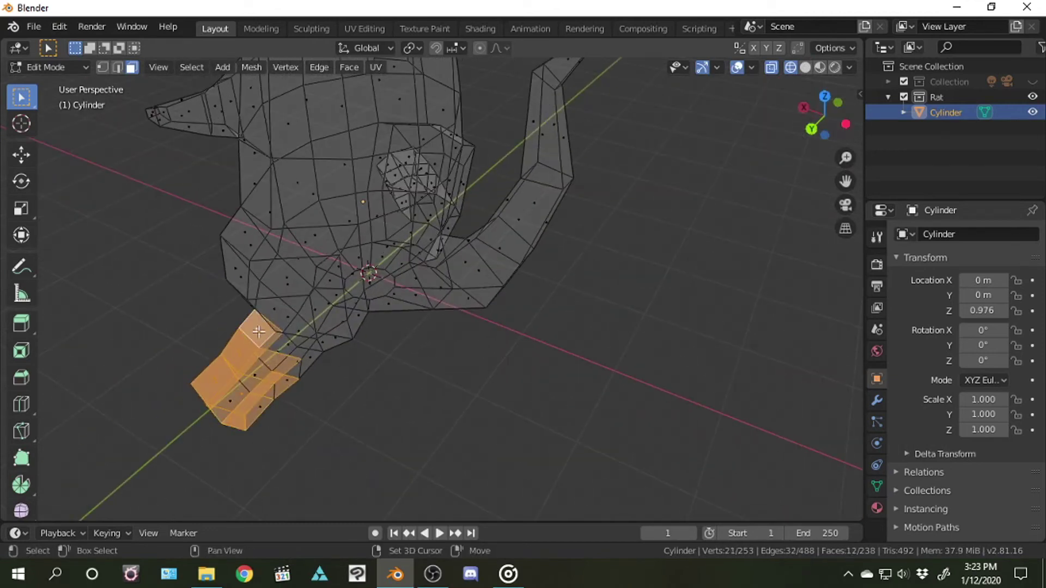
pyautogui.moveTo(811, 129); pyautogui.dragTo(604, 295)
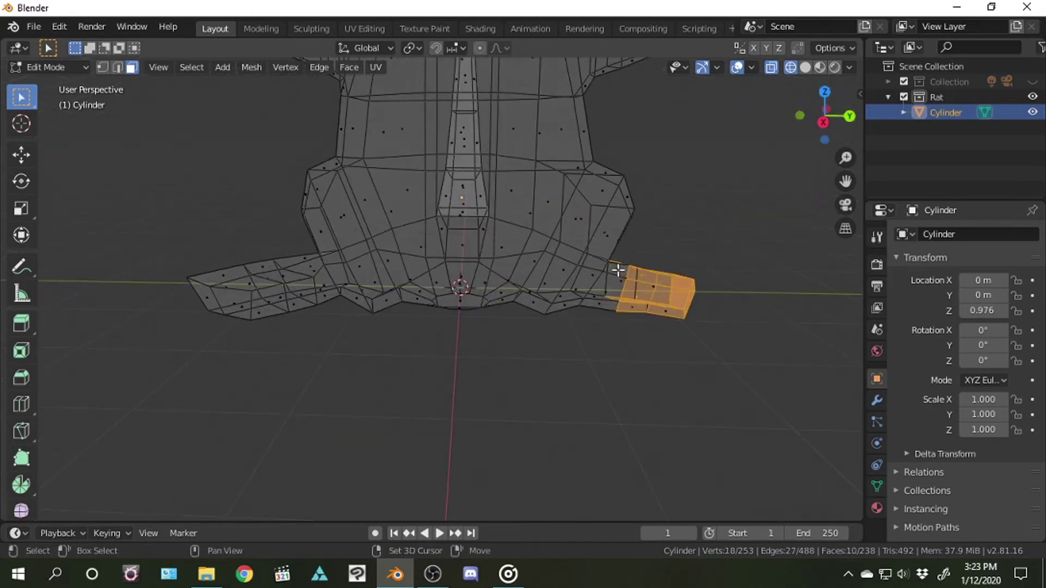
pyautogui.moveTo(825, 116); pyautogui.dragTo(848, 112)
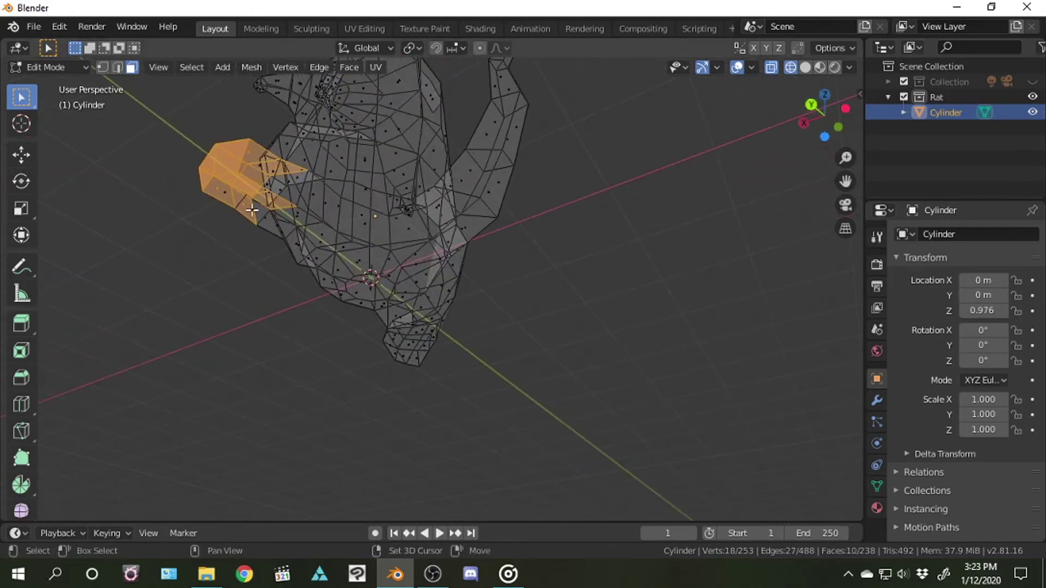
pyautogui.moveTo(823, 112); pyautogui.dragTo(789, 115)
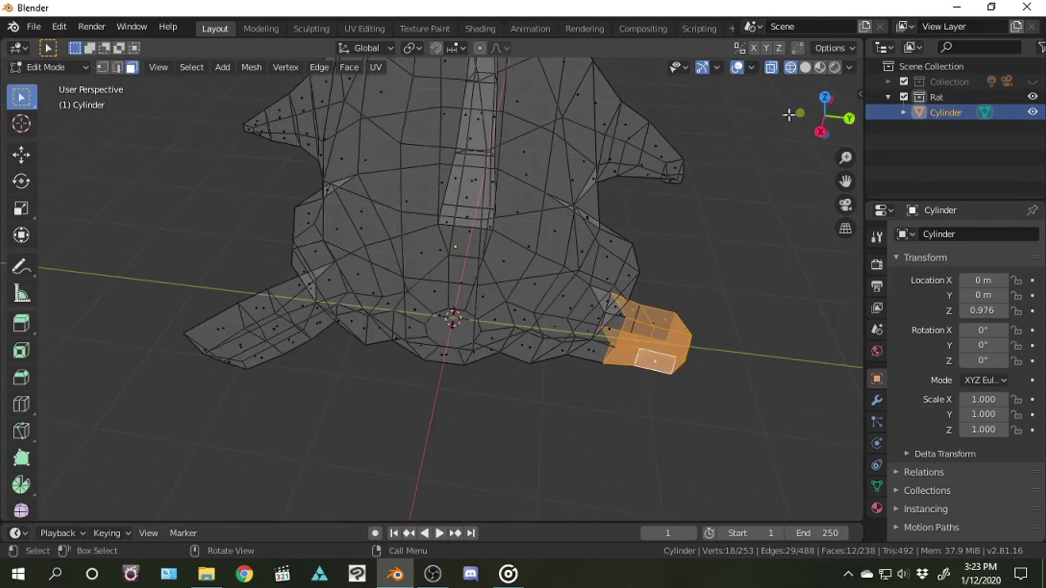
pyautogui.moveTo(649, 388); pyautogui.dragTo(645, 397)
pyautogui.click(21, 181)
pyautogui.moveTo(591, 332); pyautogui.dragTo(298, 289)
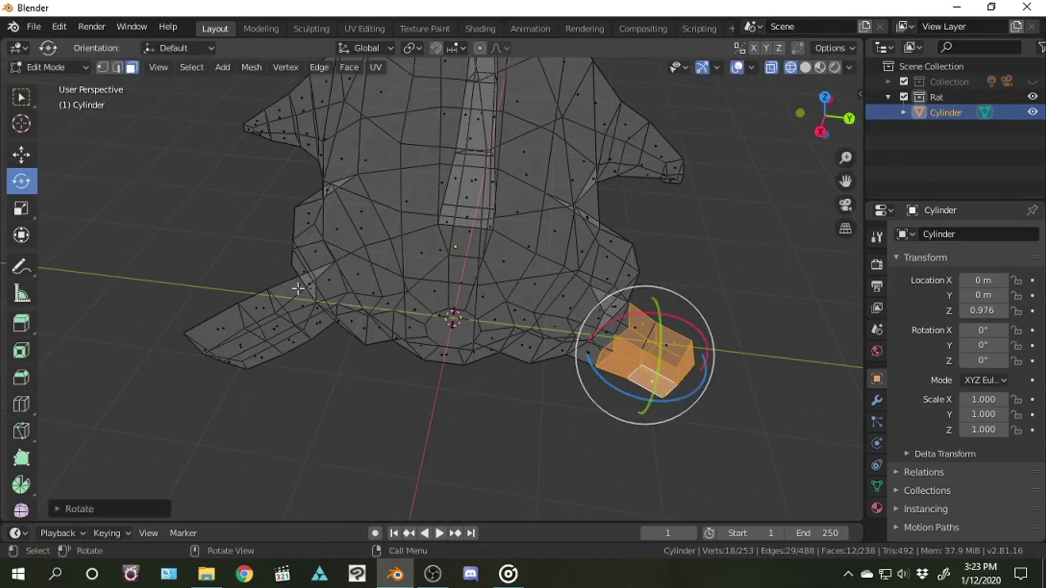
pyautogui.moveTo(708, 367); pyautogui.dragTo(724, 366)
# Fine-tune the foot rotation from the side view, then return to solid shading
pyautogui.click(820, 132)
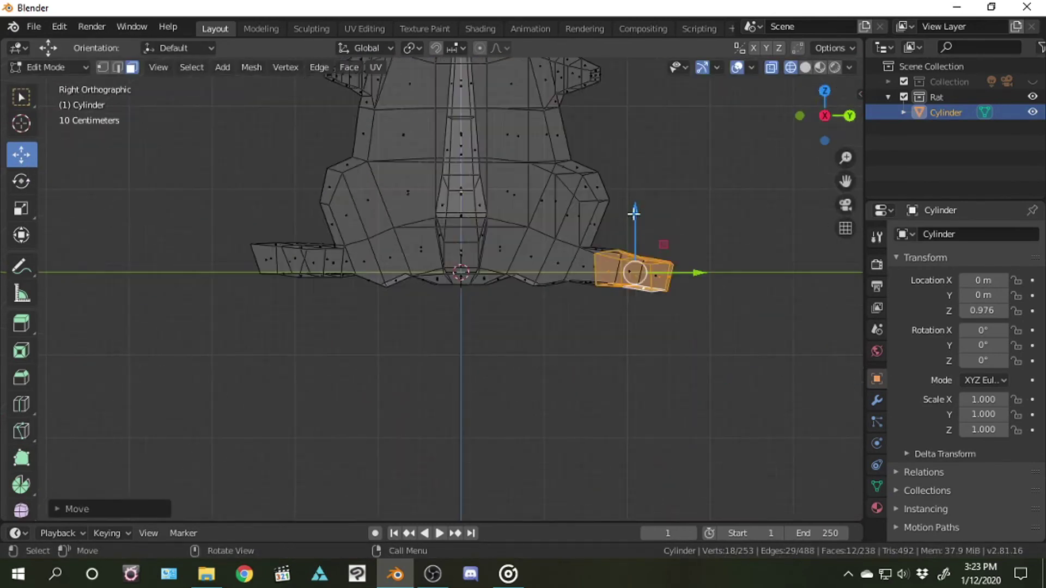
pyautogui.click(21, 181)
pyautogui.moveTo(687, 234); pyautogui.dragTo(659, 235)
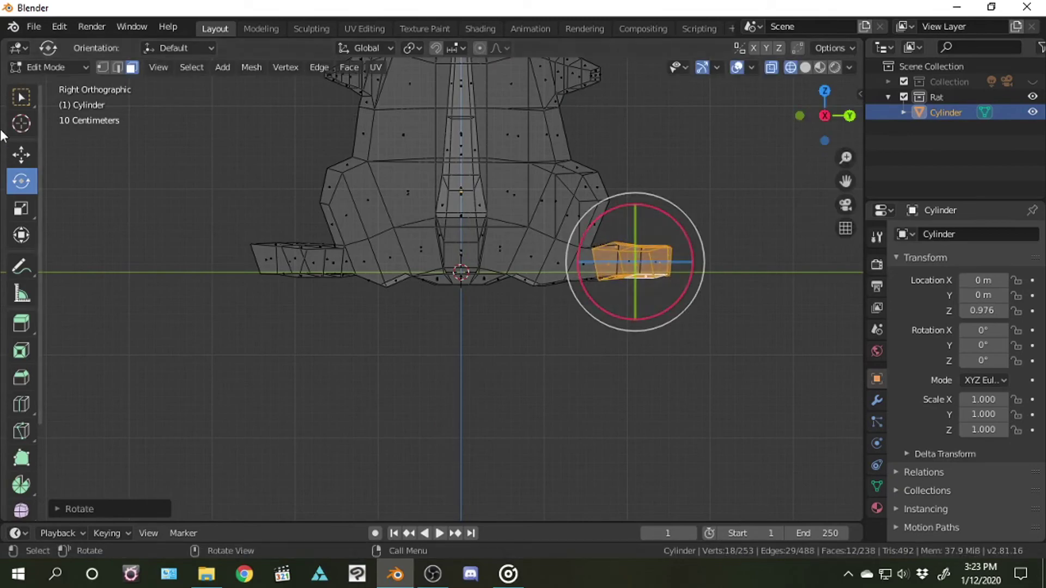
pyautogui.hotkey('shift', 'space')
pyautogui.press('g')
pyautogui.moveTo(822, 110); pyautogui.dragTo(795, 163)
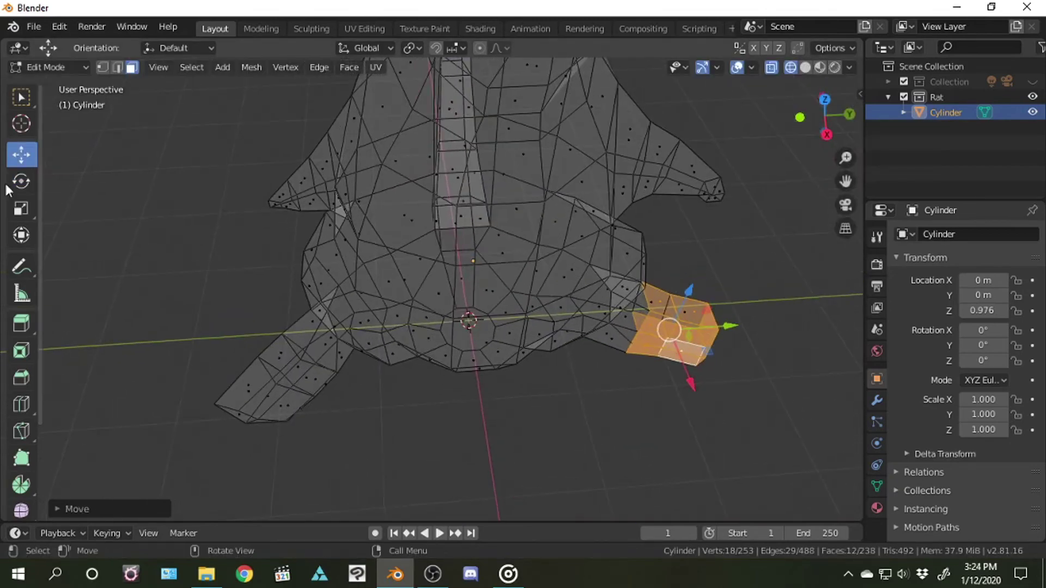
pyautogui.click(572, 330)
pyautogui.hotkey('shift', 'z')
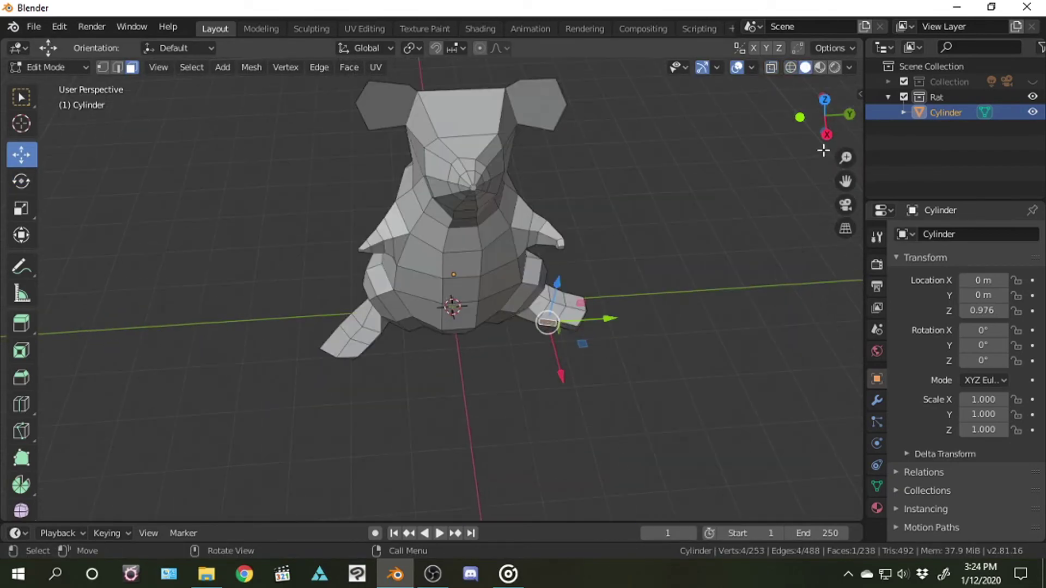
pyautogui.moveTo(825, 117); pyautogui.dragTo(782, 196)
pyautogui.click(799, 116)
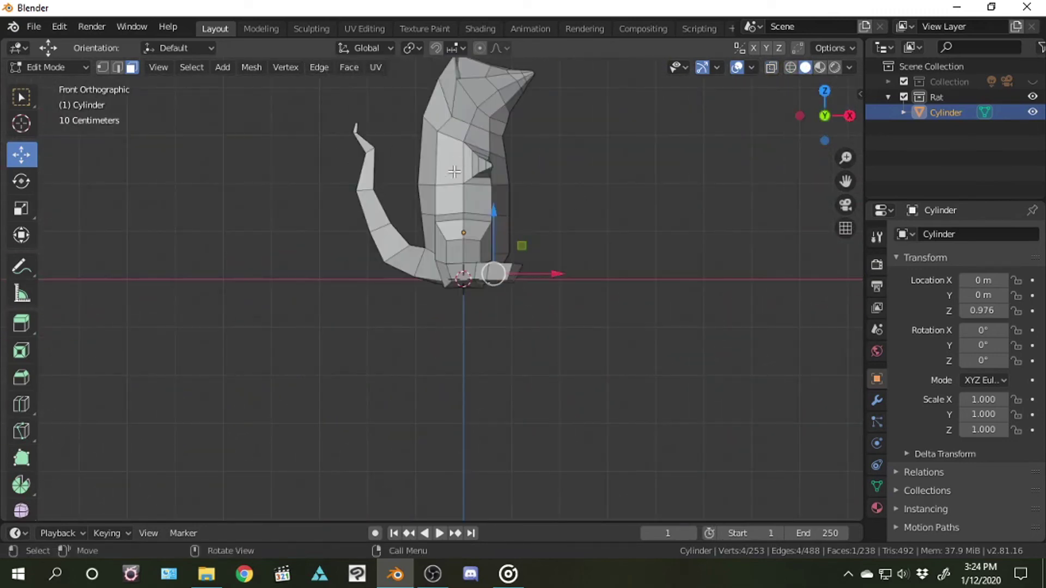
# Try shifting the back strip of faces, then undo the move
pyautogui.click(809, 118)
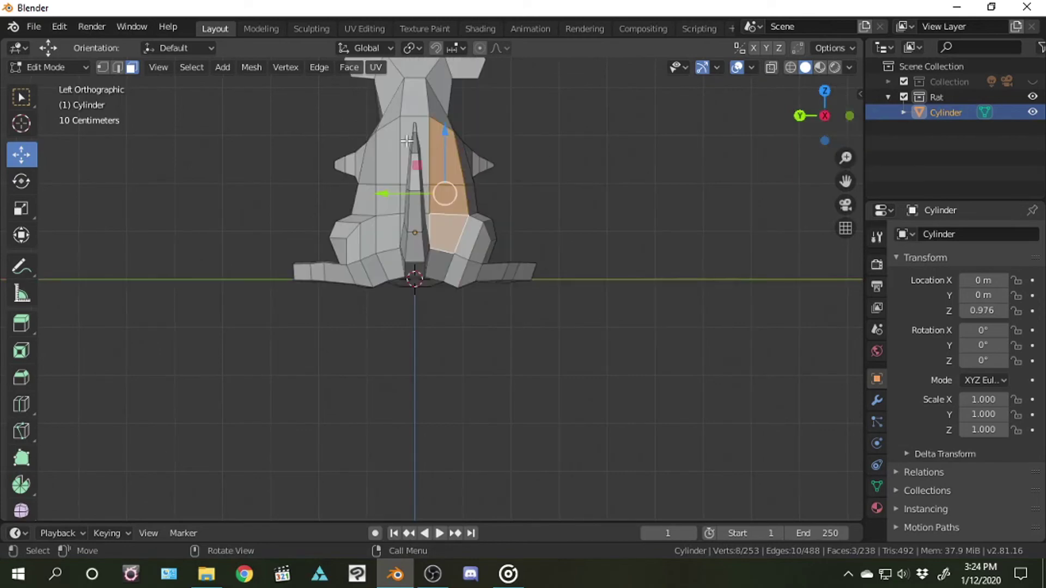
pyautogui.moveTo(843, 140); pyautogui.dragTo(570, 171)
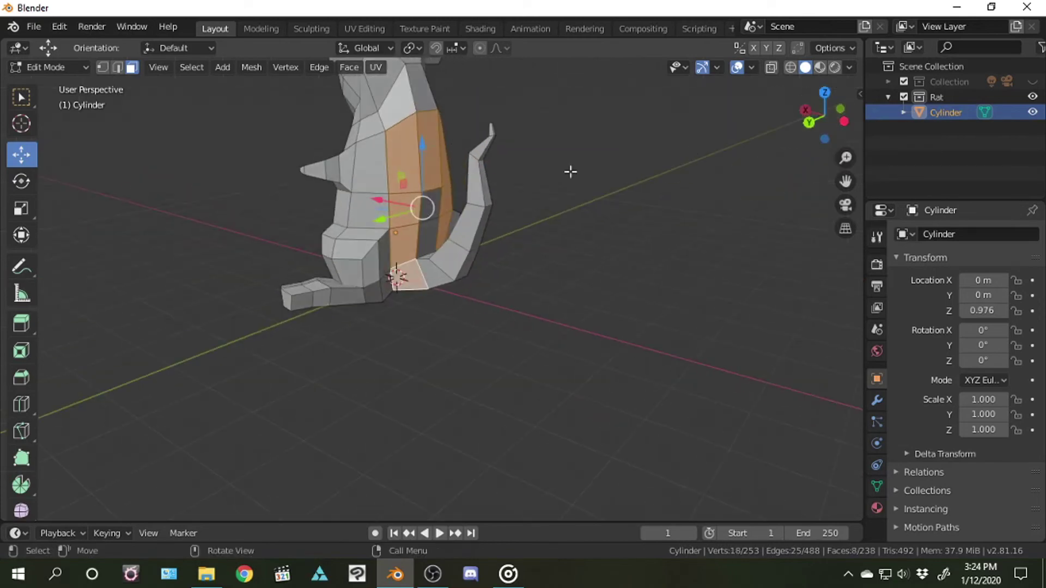
pyautogui.click(21, 154)
pyautogui.moveTo(218, 218); pyautogui.dragTo(327, 207, button='middle')
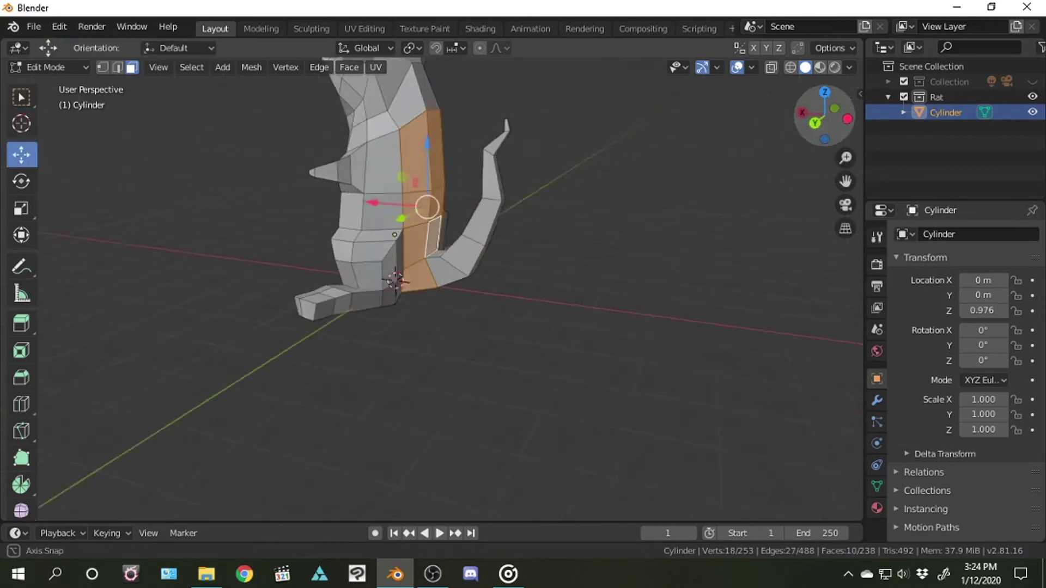
pyautogui.moveTo(376, 213); pyautogui.dragTo(378, 208)
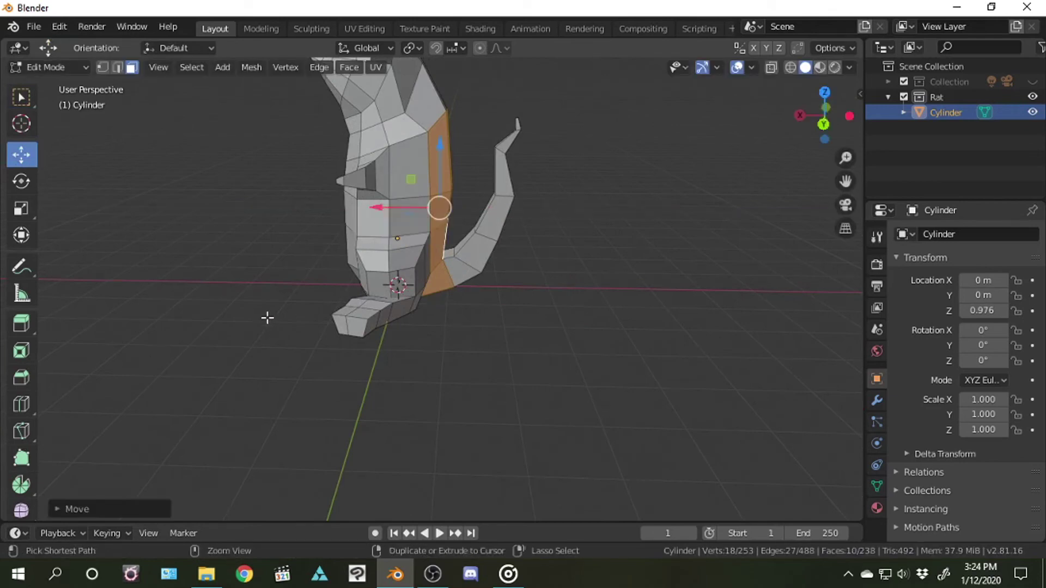
pyautogui.hotkey('ctrl', 'z')
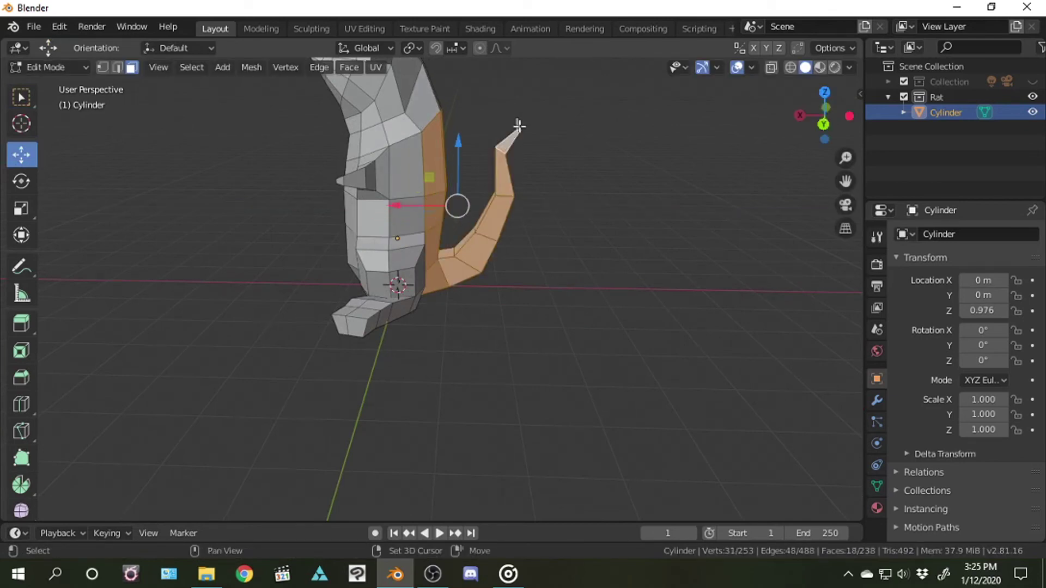
# Inspect the mesh gaps from several angles and add a snout face to the selection
pyautogui.moveTo(823, 125); pyautogui.dragTo(362, 170)
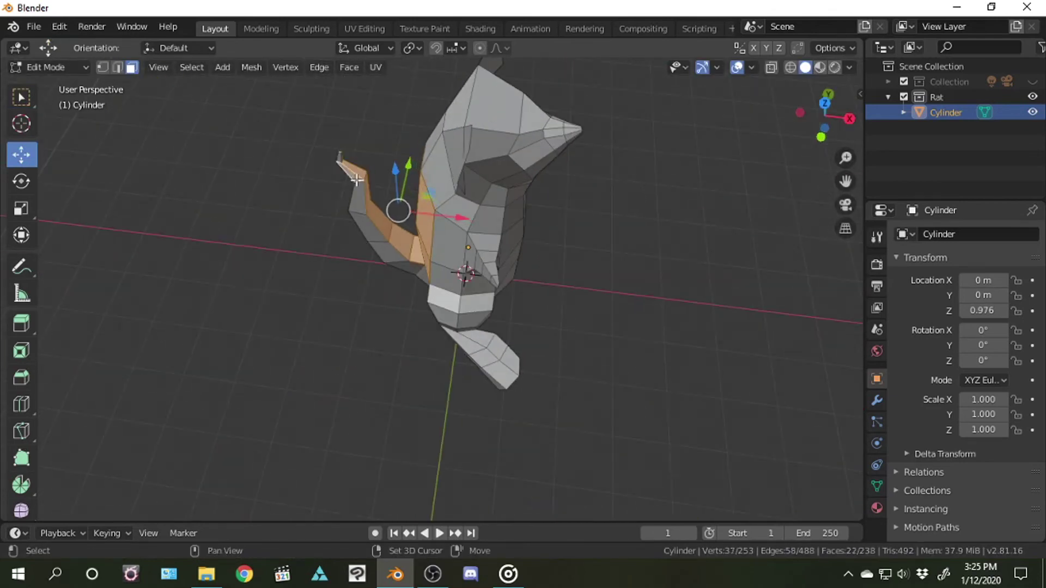
pyautogui.moveTo(823, 139); pyautogui.dragTo(430, 288)
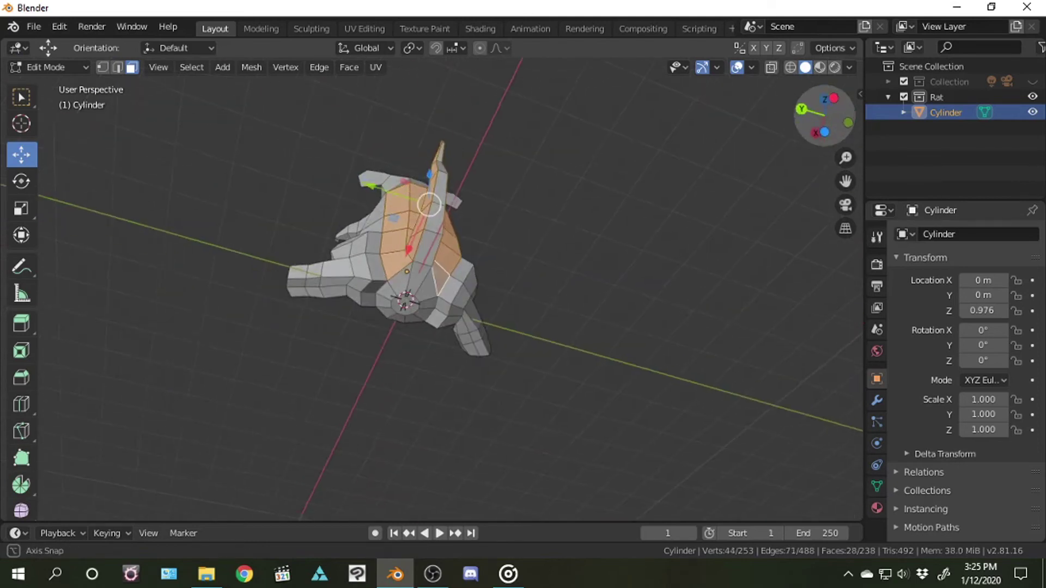
pyautogui.press('w')
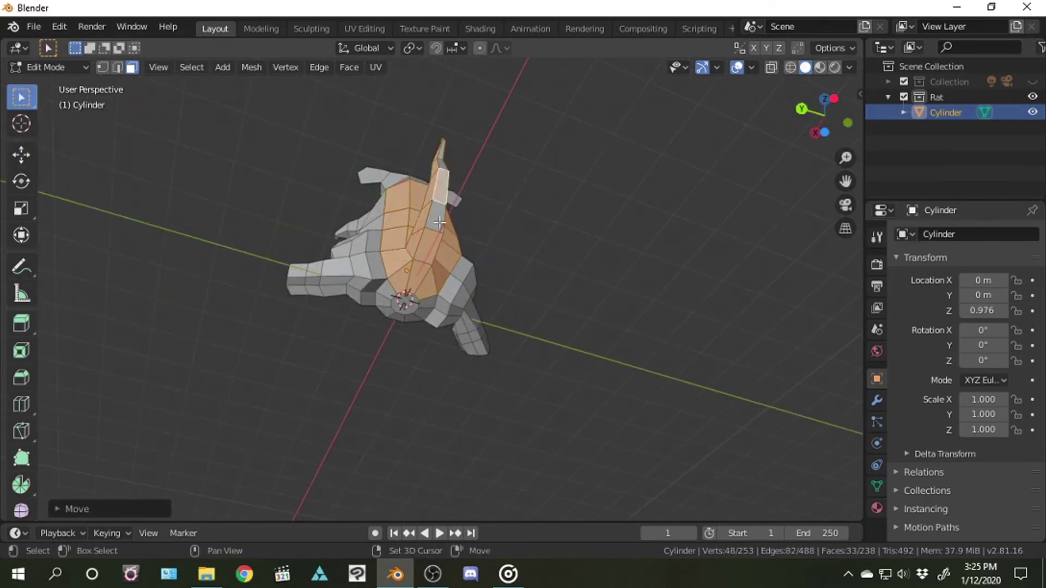
pyautogui.moveTo(349, 229); pyautogui.dragTo(315, 175, button='middle')
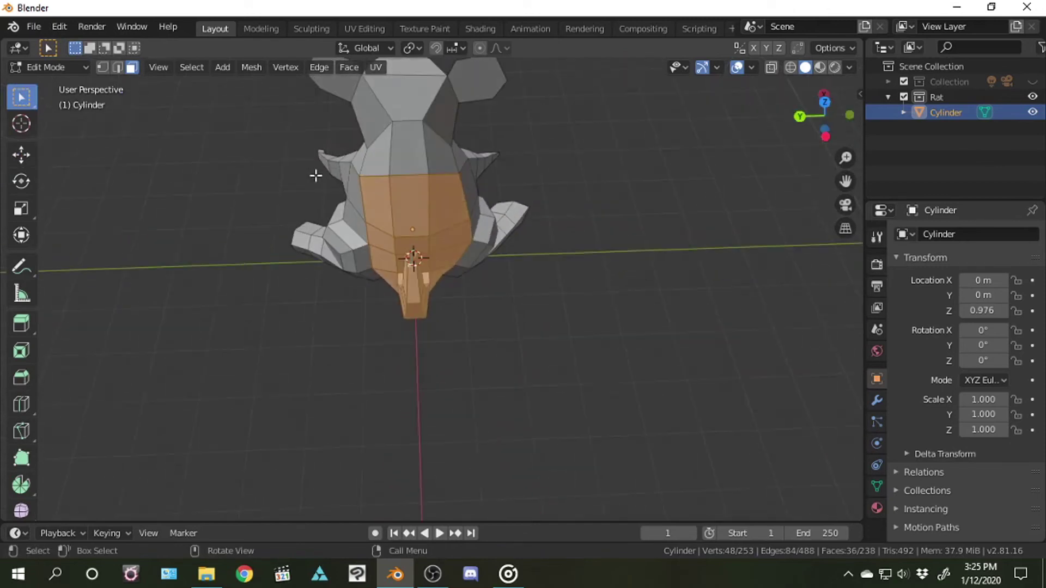
pyautogui.scroll(5, 385, 215)
pyautogui.scroll(2, 381, 214)
pyautogui.keyDown('shift'); pyautogui.click(370, 399); pyautogui.keyUp('shift')
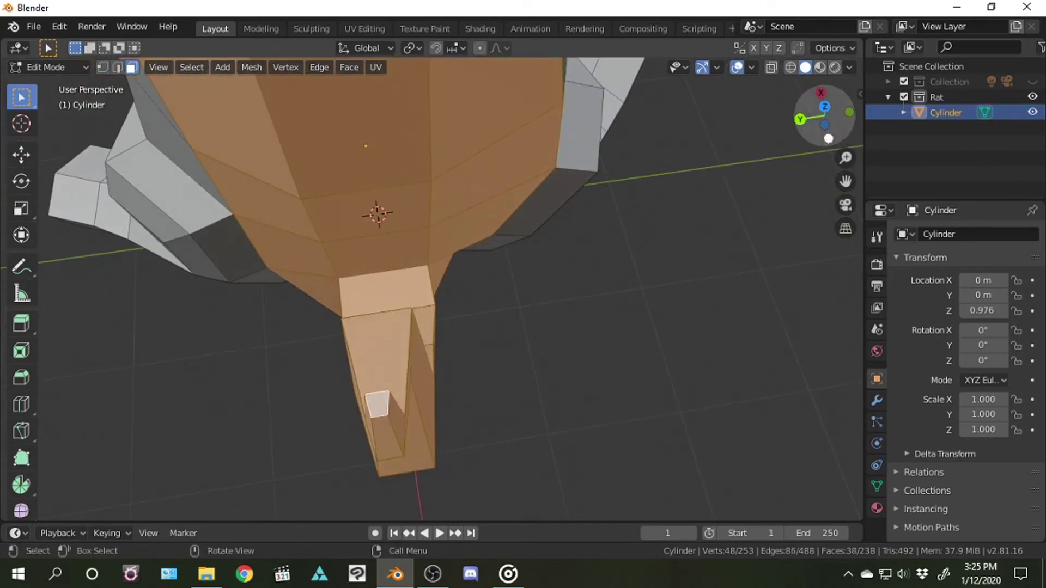
pyautogui.moveTo(370, 400); pyautogui.dragTo(226, 261, button='middle')
pyautogui.scroll(-5, 226, 261)
# Pull the tail faces out, rotate them to curl upward, and shift the tail along X
pyautogui.click(21, 154)
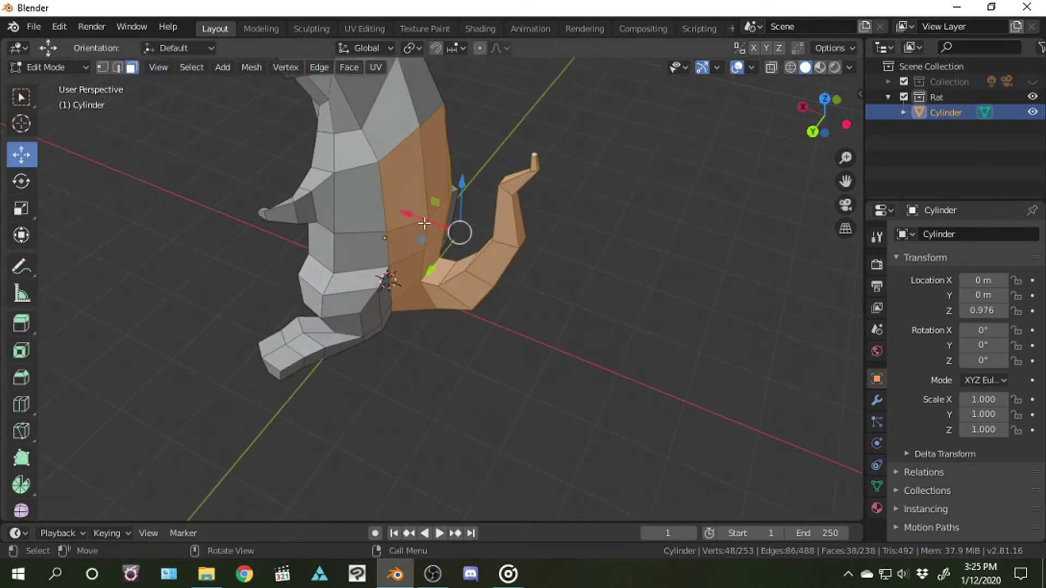
pyautogui.moveTo(461, 233); pyautogui.dragTo(447, 234)
pyautogui.moveTo(447, 234)
pyautogui.mouseDown(button='middle')
pyautogui.moveTo(515, 210)
pyautogui.moveTo(240, 211)
pyautogui.mouseUp(button='middle')
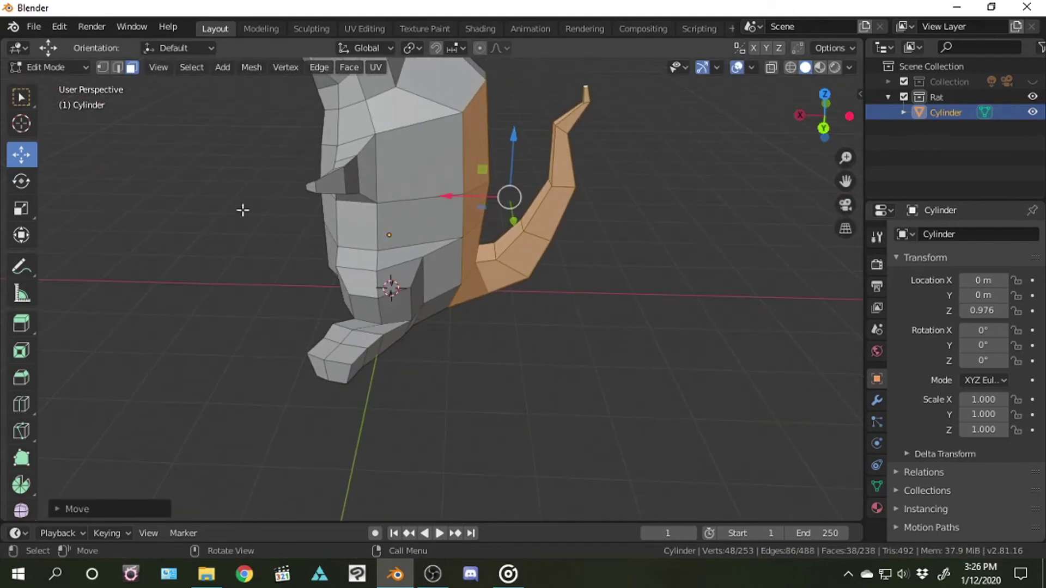
pyautogui.click(21, 180)
pyautogui.moveTo(556, 158); pyautogui.dragTo(570, 191)
pyautogui.click(21, 155)
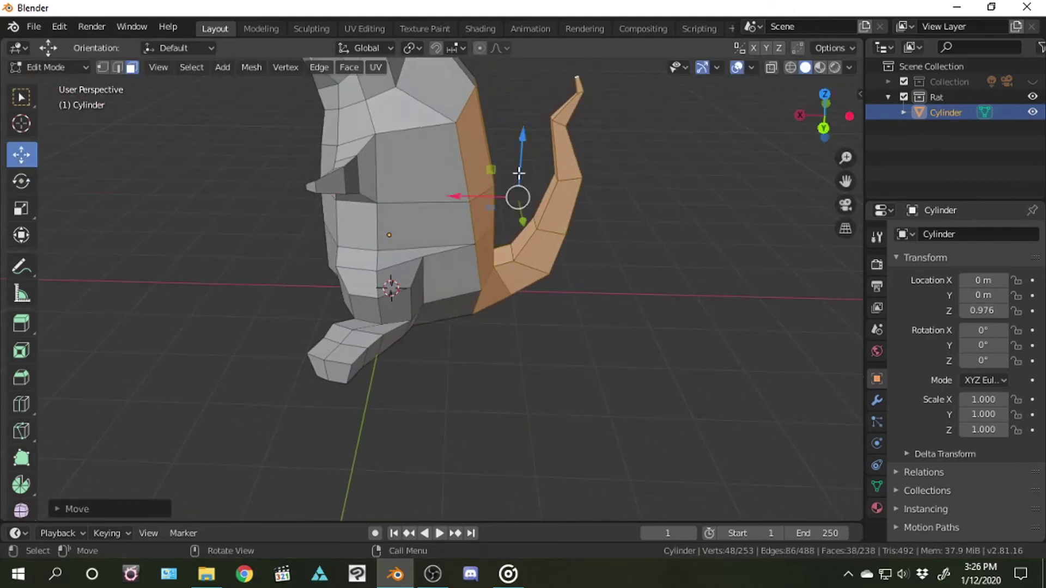
pyautogui.moveTo(450, 197); pyautogui.dragTo(474, 197)
pyautogui.moveTo(474, 197)
pyautogui.mouseDown(button='middle')
pyautogui.moveTo(305, 201)
pyautogui.moveTo(447, 163)
pyautogui.moveTo(518, 185)
pyautogui.moveTo(599, 163)
pyautogui.moveTo(654, 283)
pyautogui.mouseUp(button='middle')
# Tilt a single head face and move it to reshape the head
pyautogui.click(432, 224)
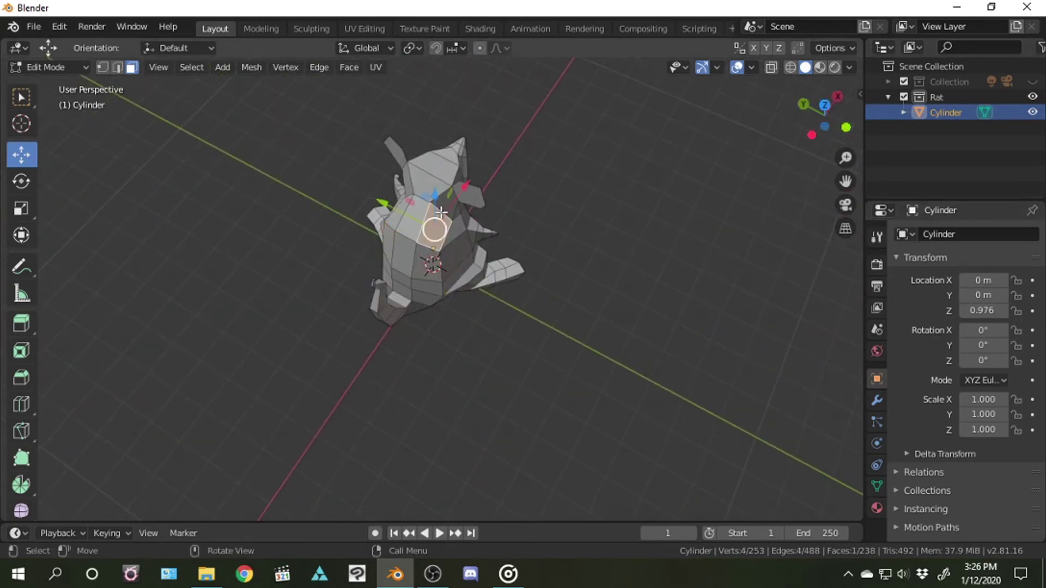
pyautogui.moveTo(432, 224); pyautogui.dragTo(544, 180, button='middle')
pyautogui.scroll(4, 768, 150)
pyautogui.moveTo(768, 150); pyautogui.dragTo(669, 158, button='middle')
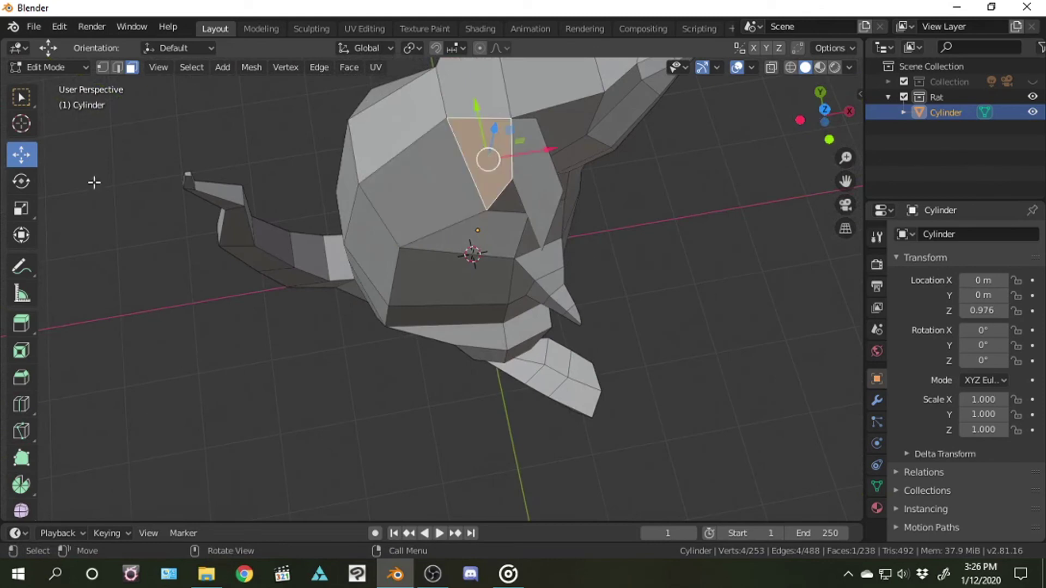
pyautogui.click(20, 181)
pyautogui.moveTo(327, 218); pyautogui.dragTo(392, 164, button='middle')
pyautogui.moveTo(408, 124); pyautogui.dragTo(417, 120)
pyautogui.click(20, 154)
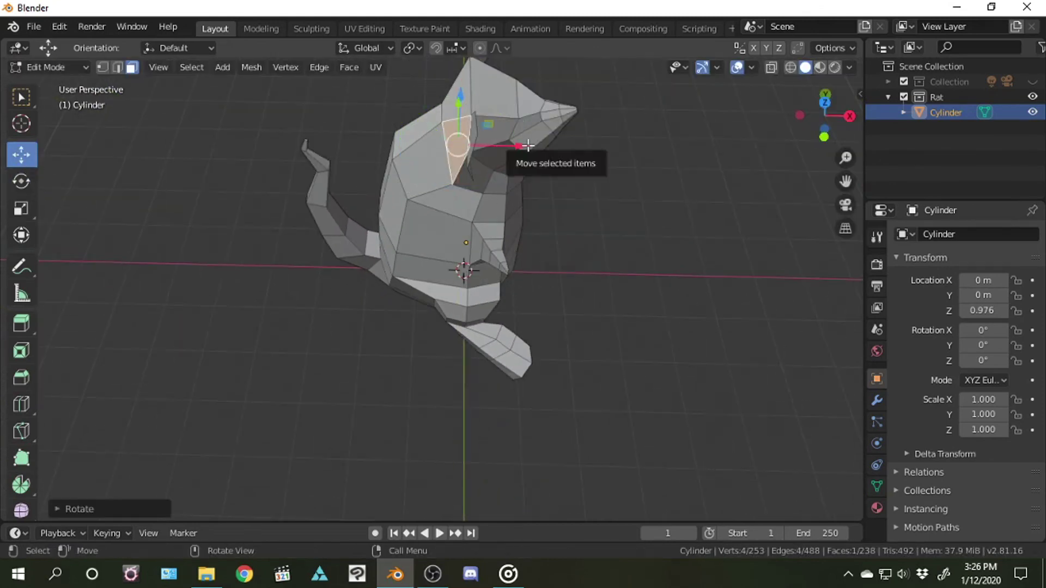
pyautogui.moveTo(513, 163); pyautogui.dragTo(479, 163)
# Select two more head faces from above and rotate them
pyautogui.moveTo(479, 164); pyautogui.dragTo(501, 82, button='middle')
pyautogui.moveTo(436, 245)
pyautogui.mouseDown(button='middle')
pyautogui.moveTo(398, 223)
pyautogui.moveTo(436, 207)
pyautogui.mouseUp(button='middle')
pyautogui.moveTo(490, 272)
pyautogui.mouseDown(button='middle')
pyautogui.moveTo(545, 163)
pyautogui.moveTo(739, 125)
pyautogui.mouseUp(button='middle')
pyautogui.keyDown('shift'); pyautogui.click(362, 164); pyautogui.keyUp('shift')
pyautogui.press('w')
pyautogui.keyDown('shift'); pyautogui.click(372, 159); pyautogui.keyUp('shift')
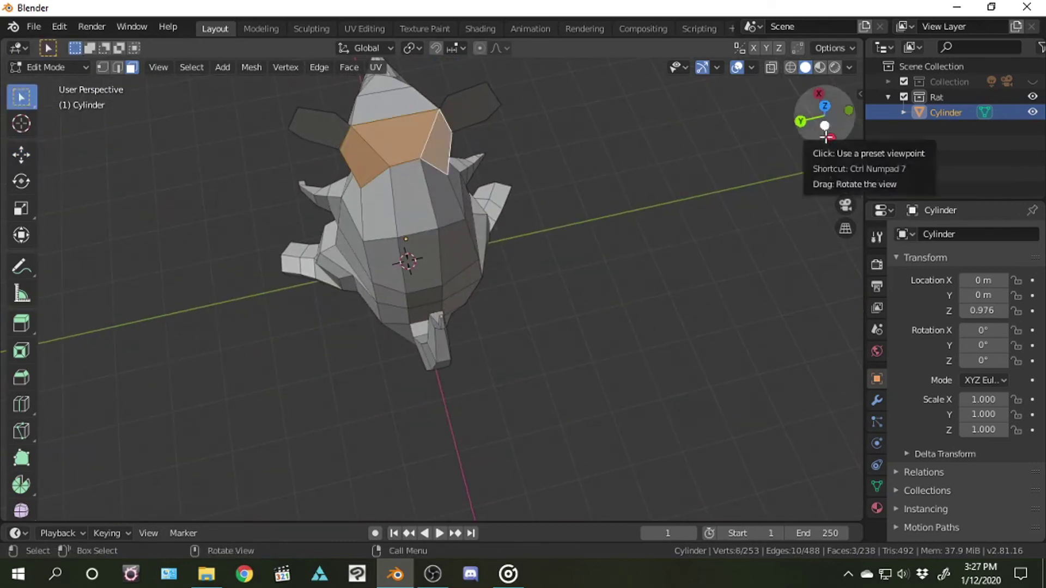
pyautogui.moveTo(821, 113); pyautogui.dragTo(833, 98)
pyautogui.click(21, 181)
pyautogui.moveTo(401, 88); pyautogui.dragTo(419, 71)
# Move the selected head faces into position, then clear the selection
pyautogui.moveTo(420, 71); pyautogui.dragTo(117, 126, button='middle')
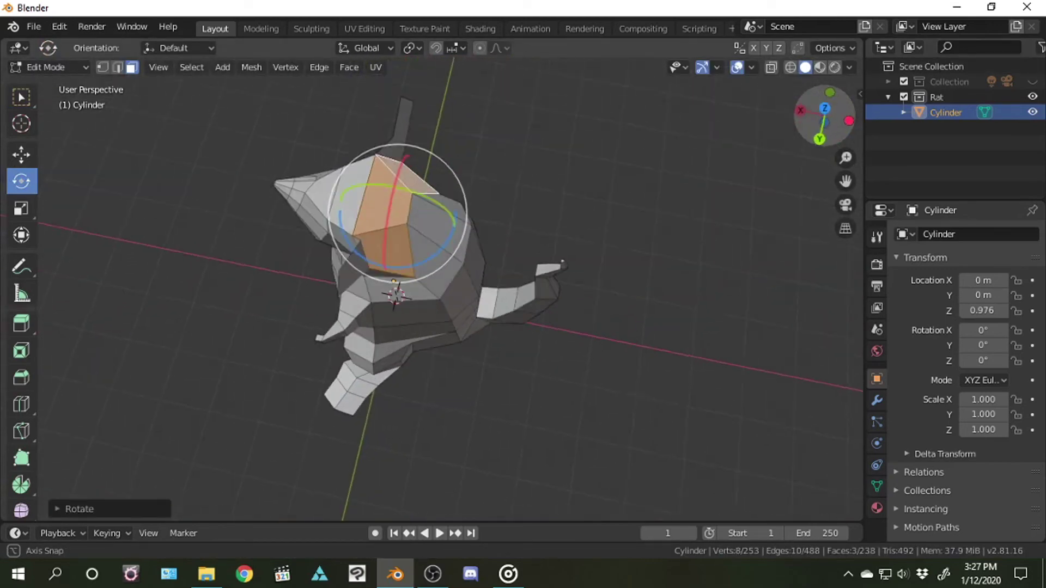
pyautogui.click(20, 154)
pyautogui.moveTo(754, 90); pyautogui.dragTo(414, 153, button='middle')
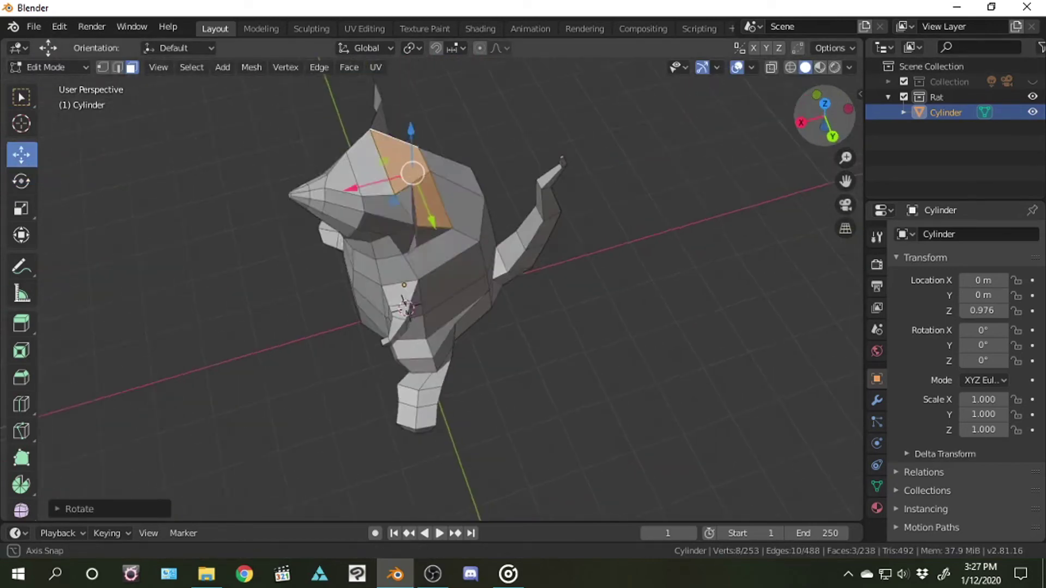
pyautogui.moveTo(382, 141); pyautogui.dragTo(392, 136)
pyautogui.moveTo(393, 136)
pyautogui.mouseDown(button='middle')
pyautogui.moveTo(425, 85)
pyautogui.moveTo(283, 180)
pyautogui.mouseUp(button='middle')
pyautogui.moveTo(545, 174)
pyautogui.mouseDown(button='middle')
pyautogui.moveTo(694, 162)
pyautogui.moveTo(545, 180)
pyautogui.mouseUp(button='middle')
pyautogui.click(694, 162)
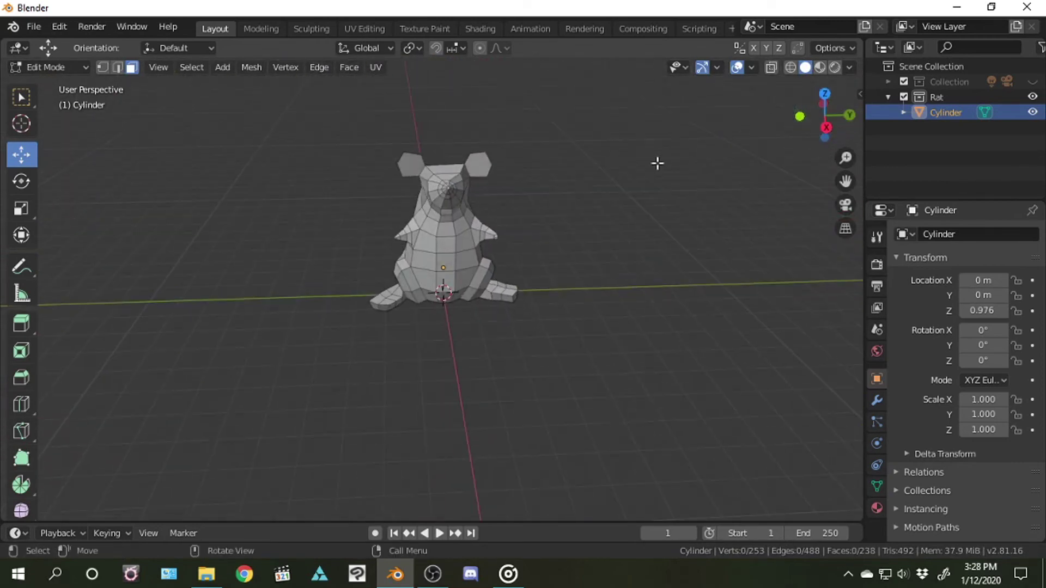
# Check a face from front and side views, then add a 6-vertex, 1 m mesh circle
pyautogui.scroll(4, 658, 163)
pyautogui.moveTo(659, 164)
pyautogui.mouseDown(button='middle')
pyautogui.moveTo(599, 234)
pyautogui.moveTo(425, 169)
pyautogui.mouseUp(button='middle')
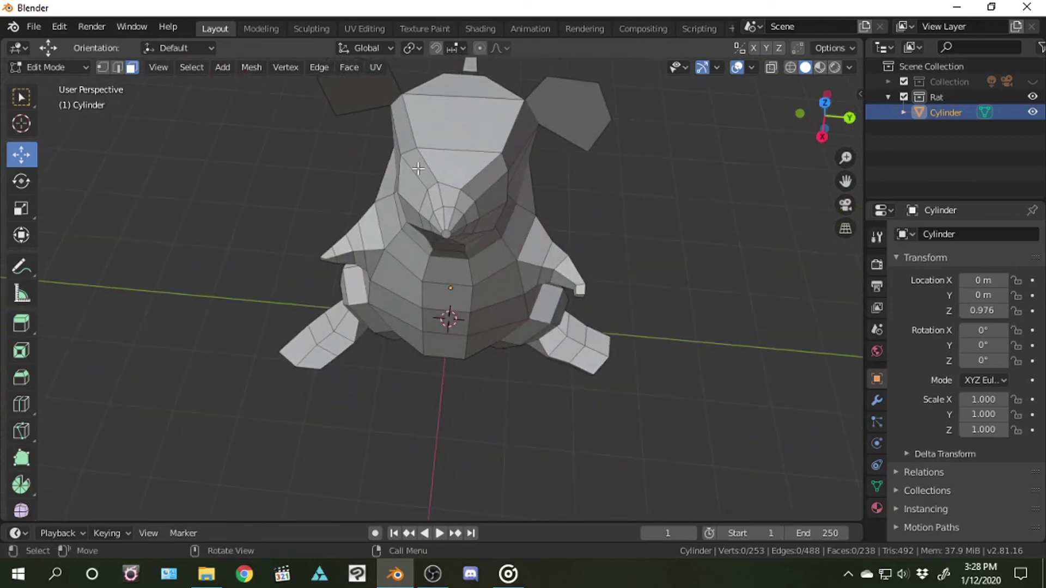
pyautogui.click(420, 169)
pyautogui.moveTo(656, 163)
pyautogui.mouseDown(button='middle')
pyautogui.moveTo(545, 180)
pyautogui.moveTo(775, 186)
pyautogui.moveTo(152, 188)
pyautogui.mouseUp(button='middle')
pyautogui.click(775, 187)
pyautogui.scroll(-3, 775, 186)
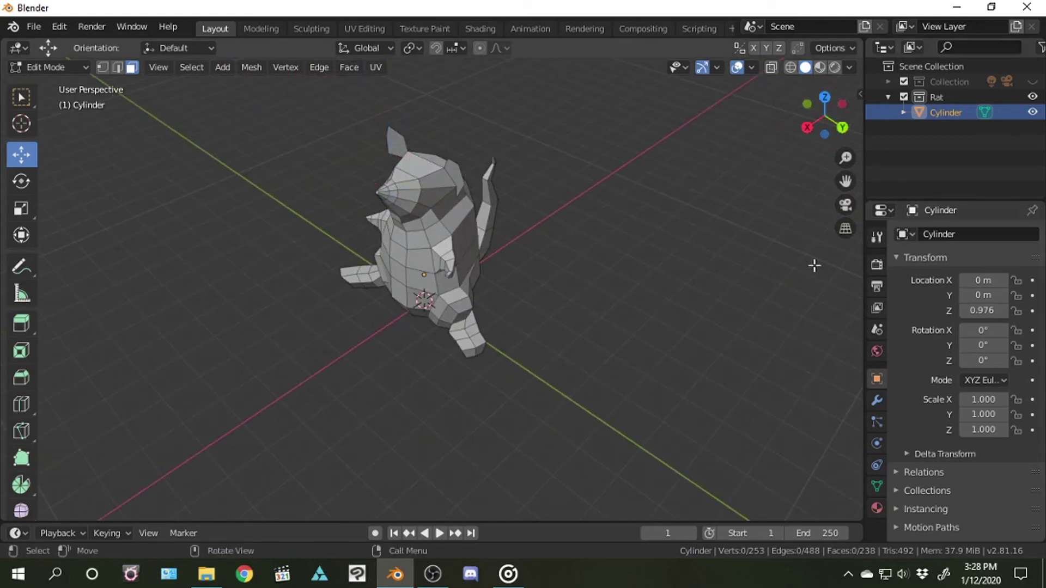
pyautogui.click(222, 67)
pyautogui.click(233, 116)
# Replace the circle with an 8-segment, 16-ring UV sphere raised along Z
pyautogui.click(58, 509)
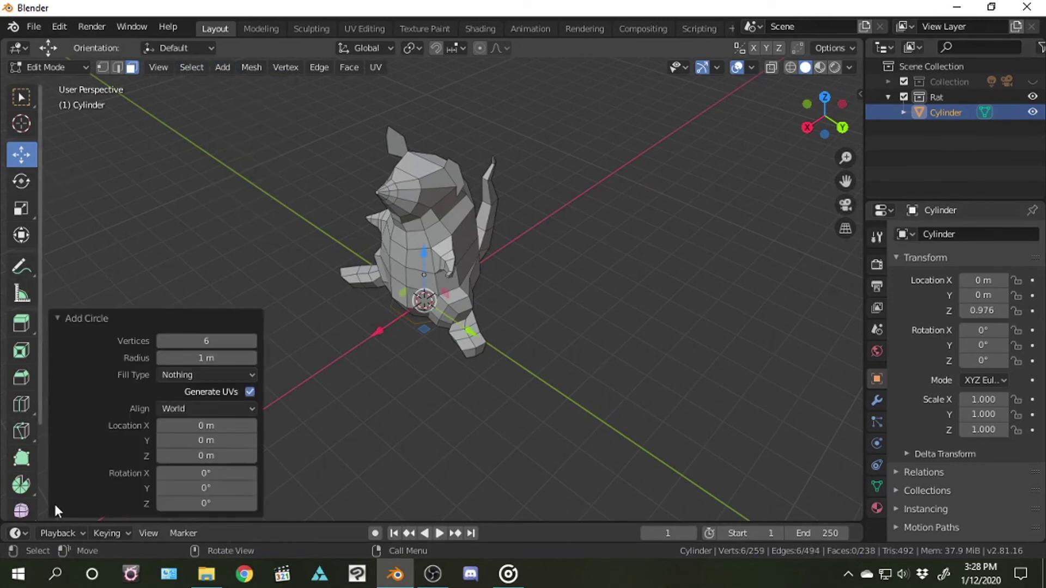
pyautogui.hotkey('ctrl', 'z')
pyautogui.click(251, 67)
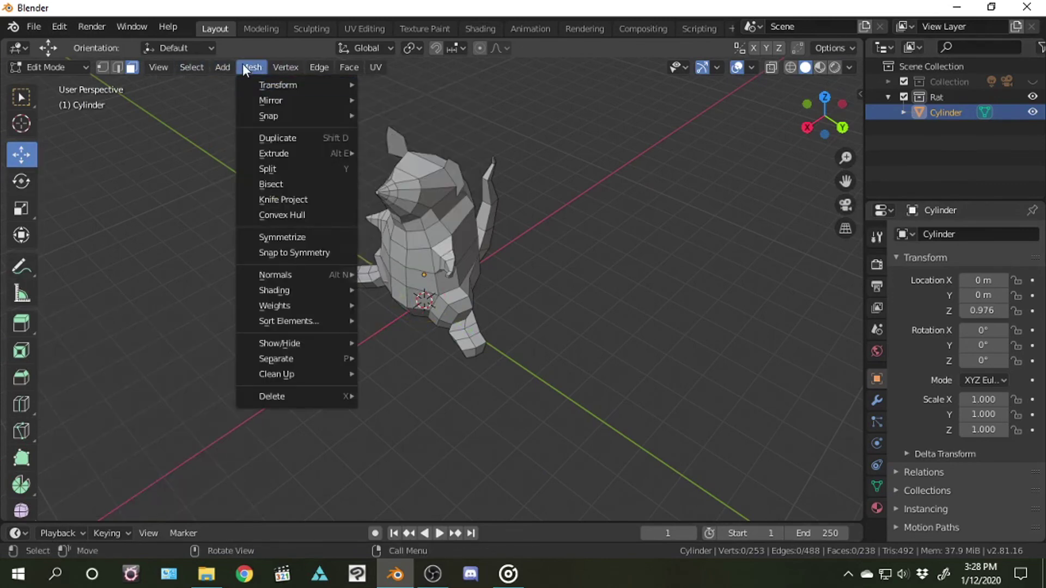
pyautogui.moveTo(222, 67)
pyautogui.click(269, 131)
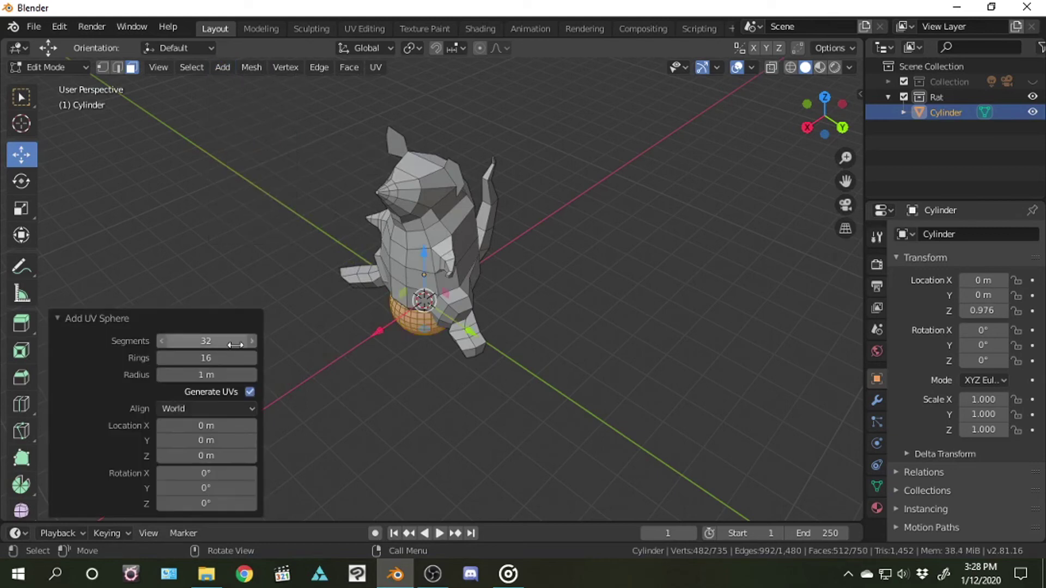
pyautogui.moveTo(236, 341); pyautogui.dragTo(179, 341)
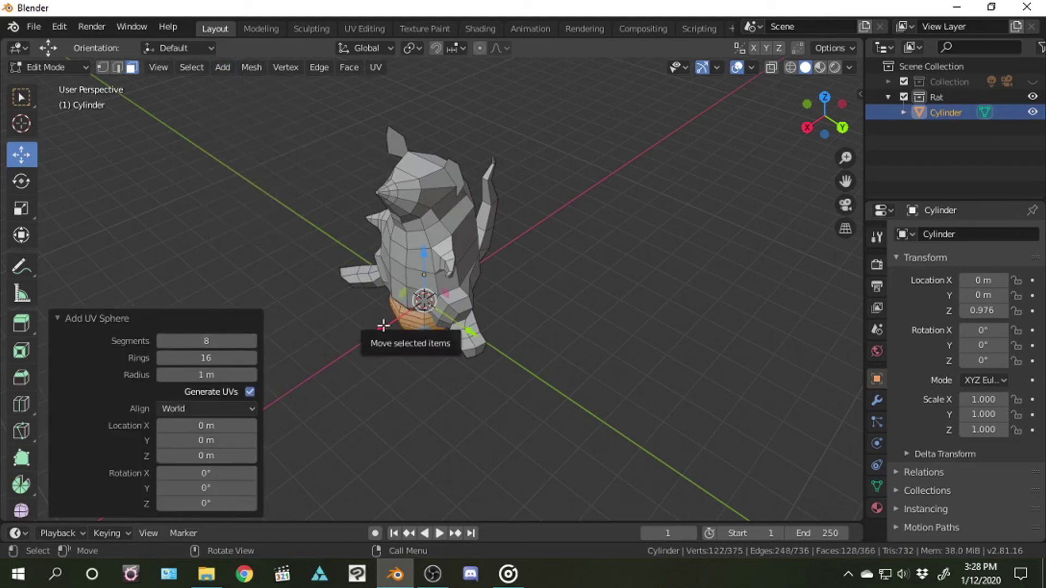
pyautogui.moveTo(386, 325); pyautogui.dragTo(362, 187)
pyautogui.scroll(3, 711, 139)
pyautogui.moveTo(711, 139); pyautogui.dragTo(148, 287, button='middle')
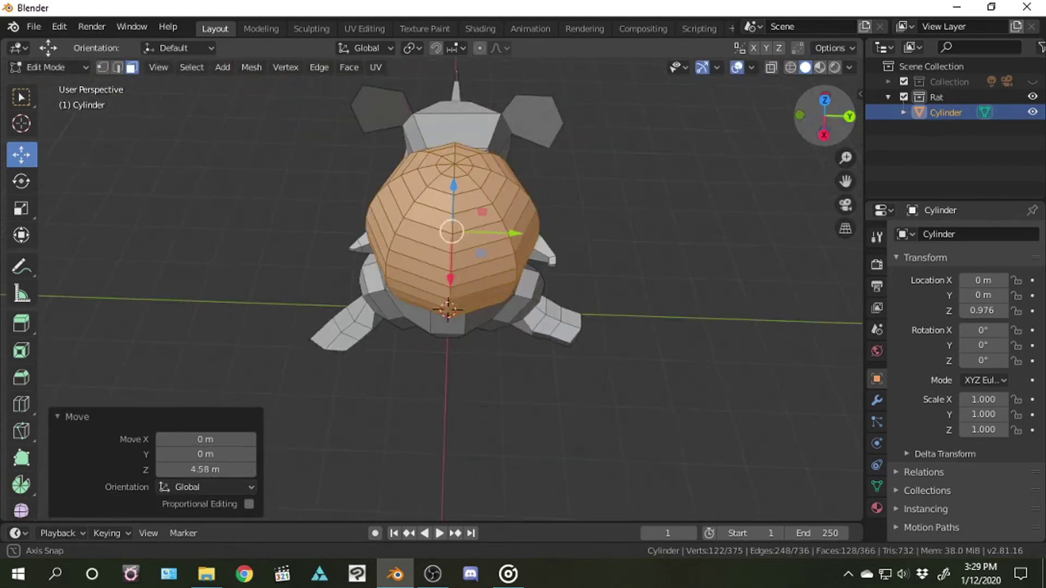
# Shrink the sphere and move it along X and down onto the snout tip
pyautogui.press('s')
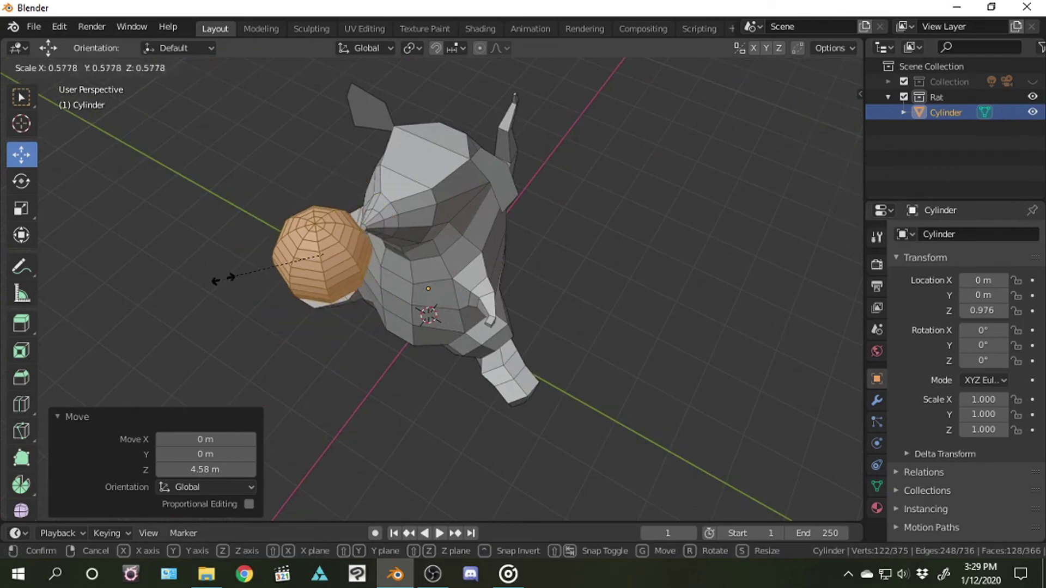
pyautogui.click(297, 259)
pyautogui.moveTo(297, 259); pyautogui.dragTo(279, 159, button='middle')
pyautogui.moveTo(280, 159); pyautogui.dragTo(243, 140)
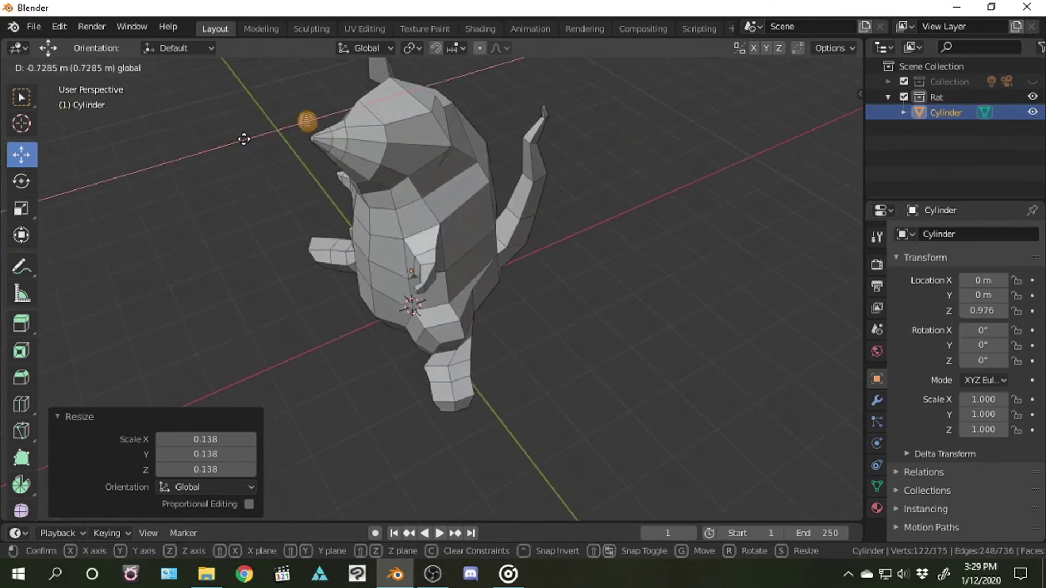
pyautogui.moveTo(243, 140); pyautogui.dragTo(457, 92, button='middle')
pyautogui.click(457, 91)
pyautogui.moveTo(457, 92); pyautogui.dragTo(459, 105)
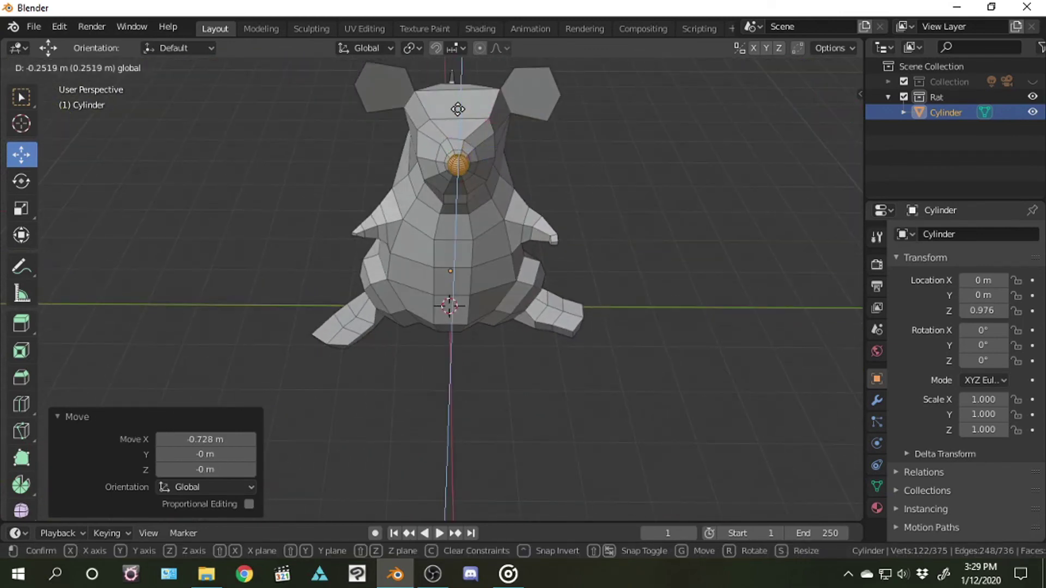
# Nudge the nose sphere onto the snout, resize it, and clear the selection
pyautogui.moveTo(459, 105); pyautogui.dragTo(245, 122, button='middle')
pyautogui.moveTo(239, 161); pyautogui.dragTo(231, 163)
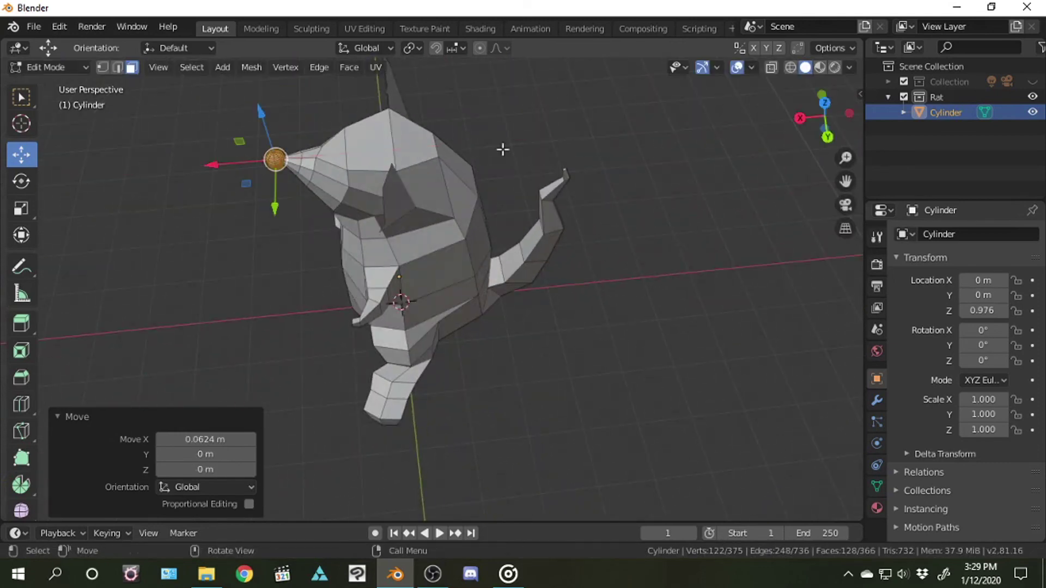
pyautogui.press('s')
pyautogui.click(263, 128)
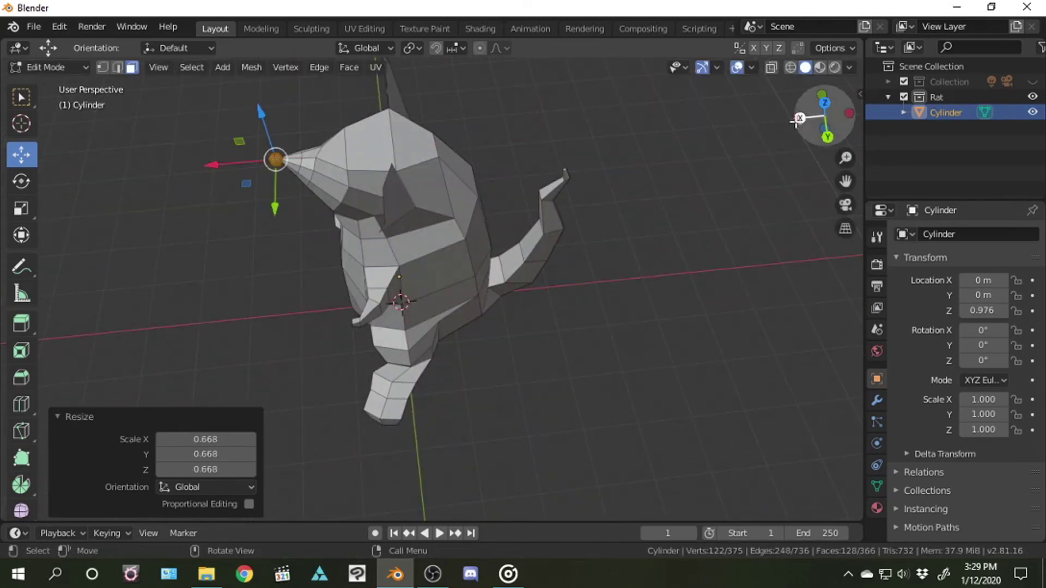
pyautogui.moveTo(276, 158)
pyautogui.mouseDown(button='middle')
pyautogui.moveTo(572, 205)
pyautogui.moveTo(545, 180)
pyautogui.moveTo(621, 221)
pyautogui.mouseUp(button='middle')
pyautogui.click(572, 204)
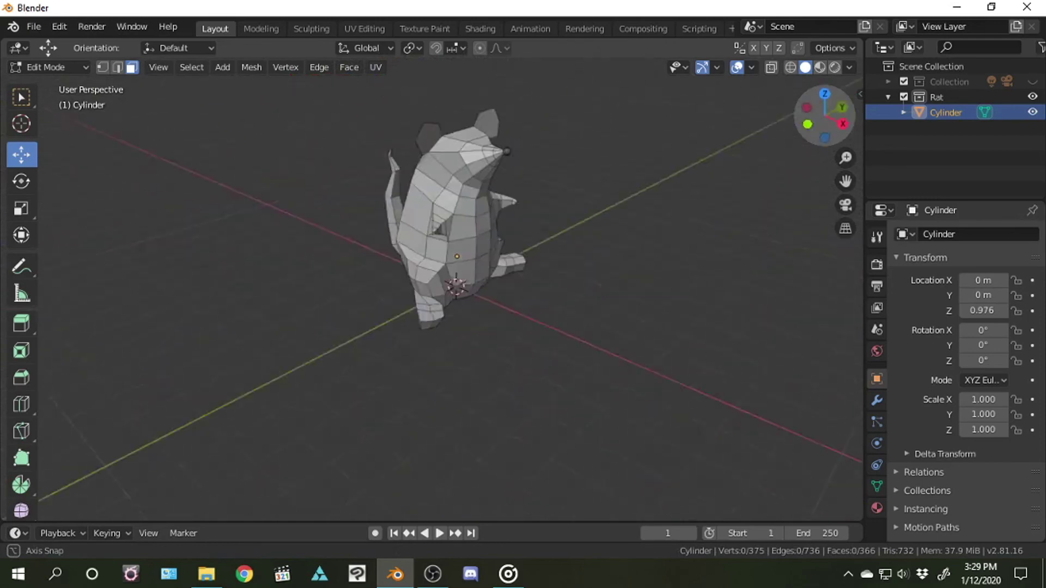
# Preview the rat with material shading and orbit to front and side angles
pyautogui.click(820, 67)
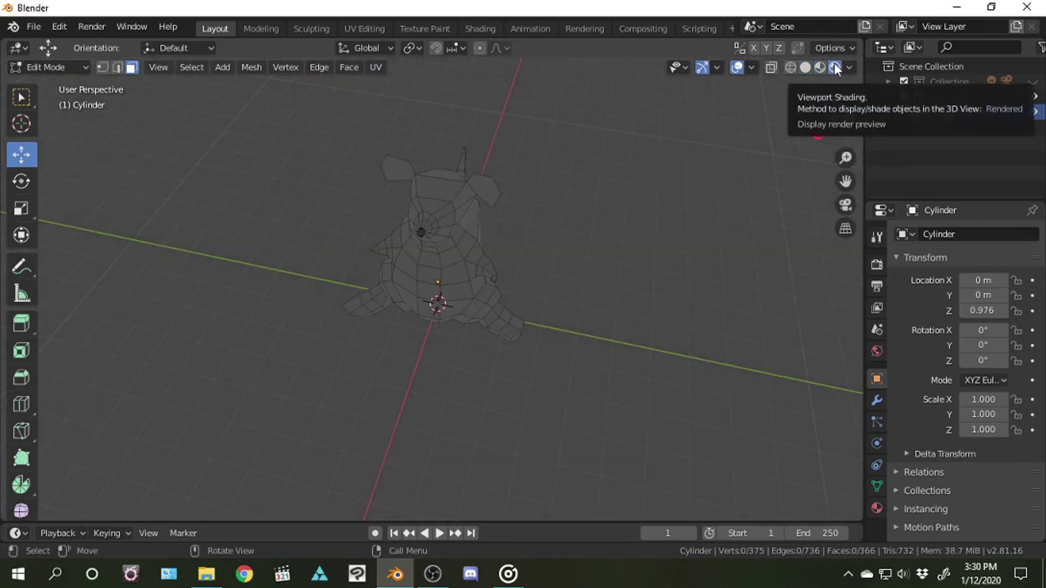
pyautogui.moveTo(825, 115)
pyautogui.mouseDown()
pyautogui.moveTo(801, 137)
pyautogui.moveTo(686, 146)
pyautogui.moveTo(824, 116)
pyautogui.moveTo(664, 217)
pyautogui.mouseUp()
pyautogui.scroll(2, 760, 158)
pyautogui.moveTo(824, 115)
pyautogui.mouseDown()
pyautogui.moveTo(794, 121)
pyautogui.moveTo(720, 67)
pyautogui.moveTo(613, 117)
pyautogui.moveTo(577, 253)
pyautogui.moveTo(482, 122)
pyautogui.mouseUp()
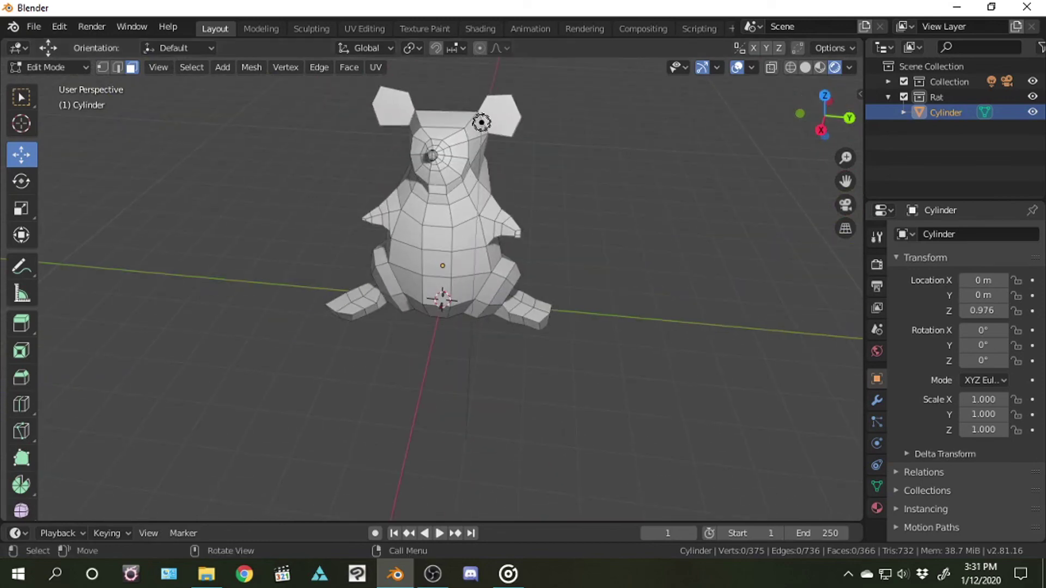